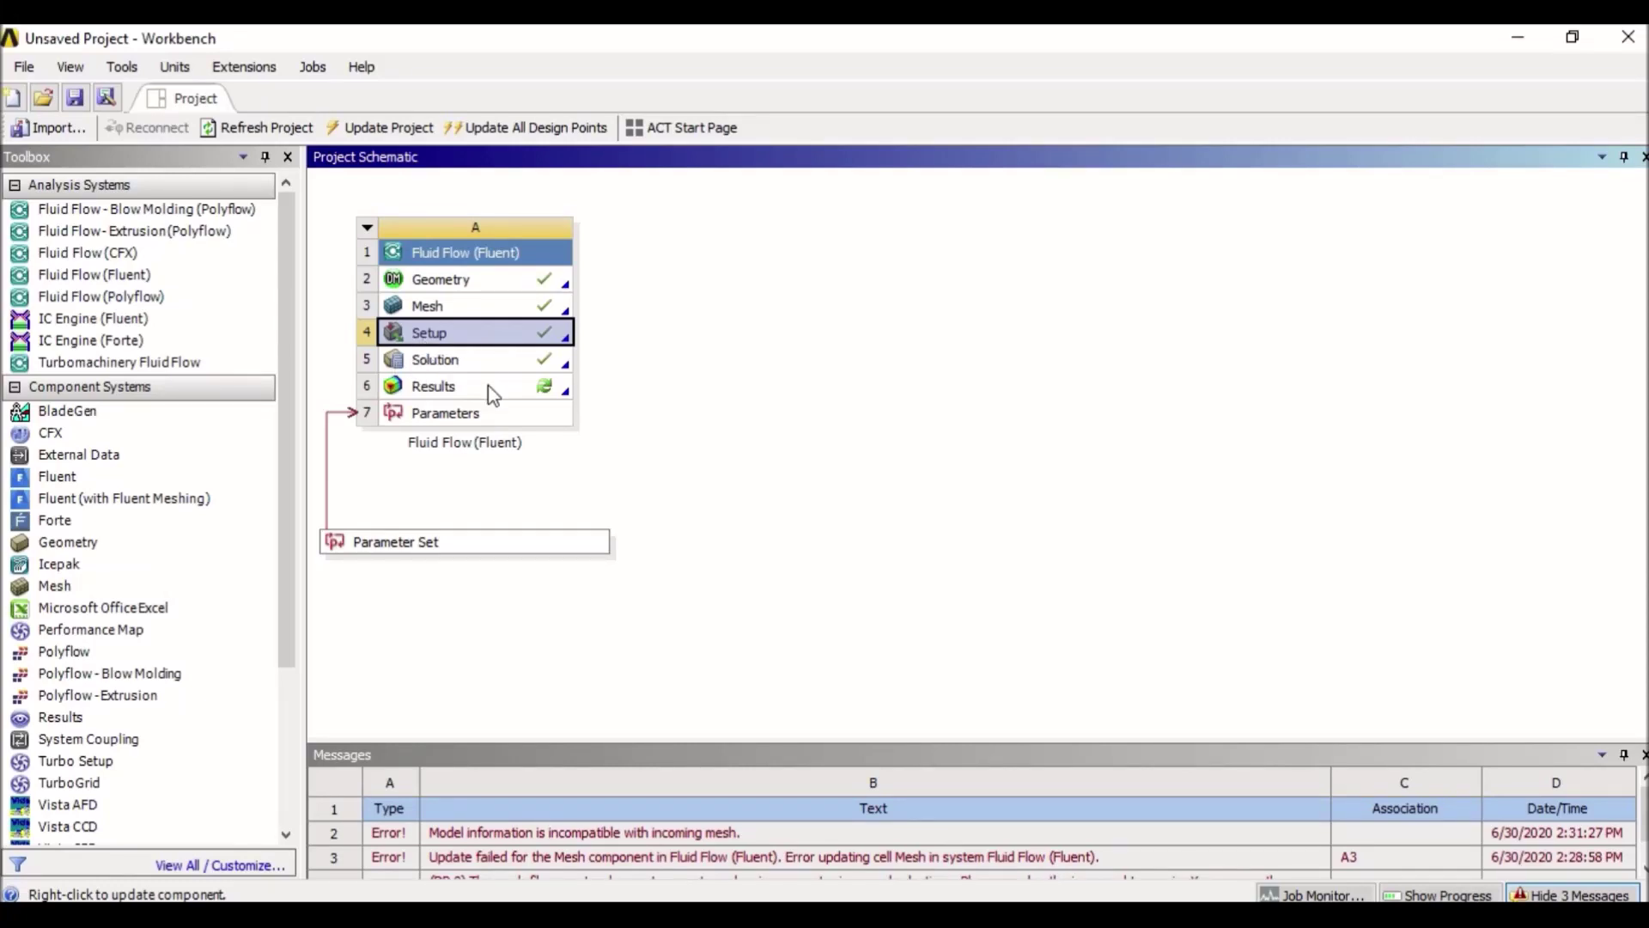
Launch CFD-Post from the Results cell of the Fluid Flow (Fluent) system
double_click(493, 394)
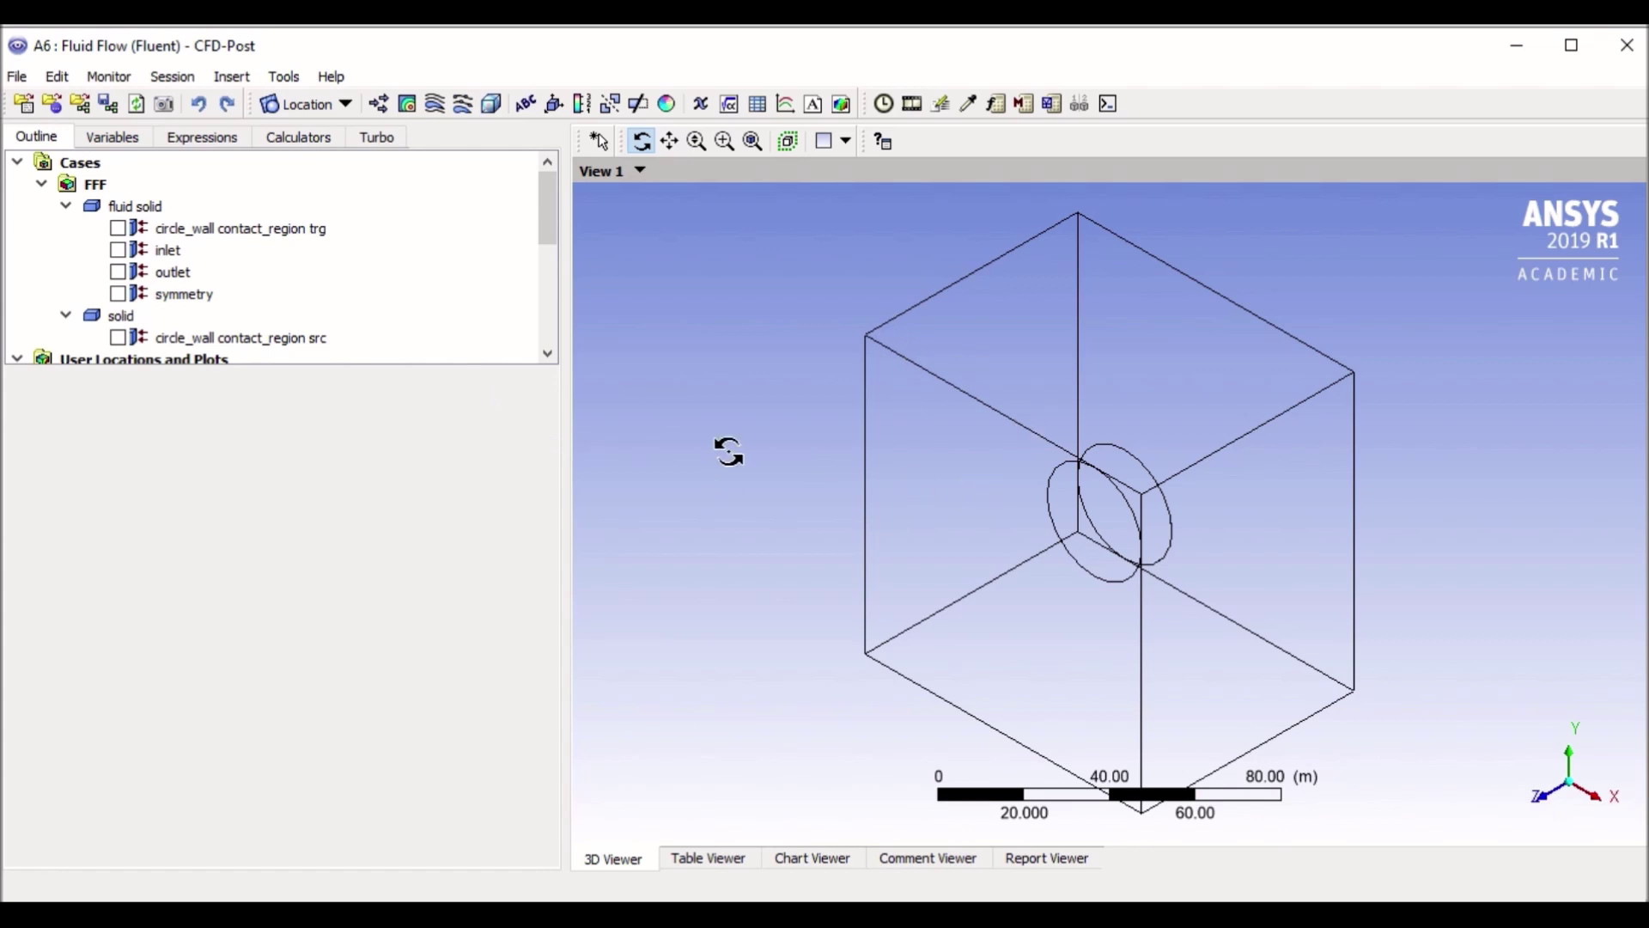
Toggle the inlet, outlet and symmetry boundaries on and off to preview each
click(118, 250)
click(119, 250)
click(120, 272)
click(119, 272)
click(125, 303)
click(119, 294)
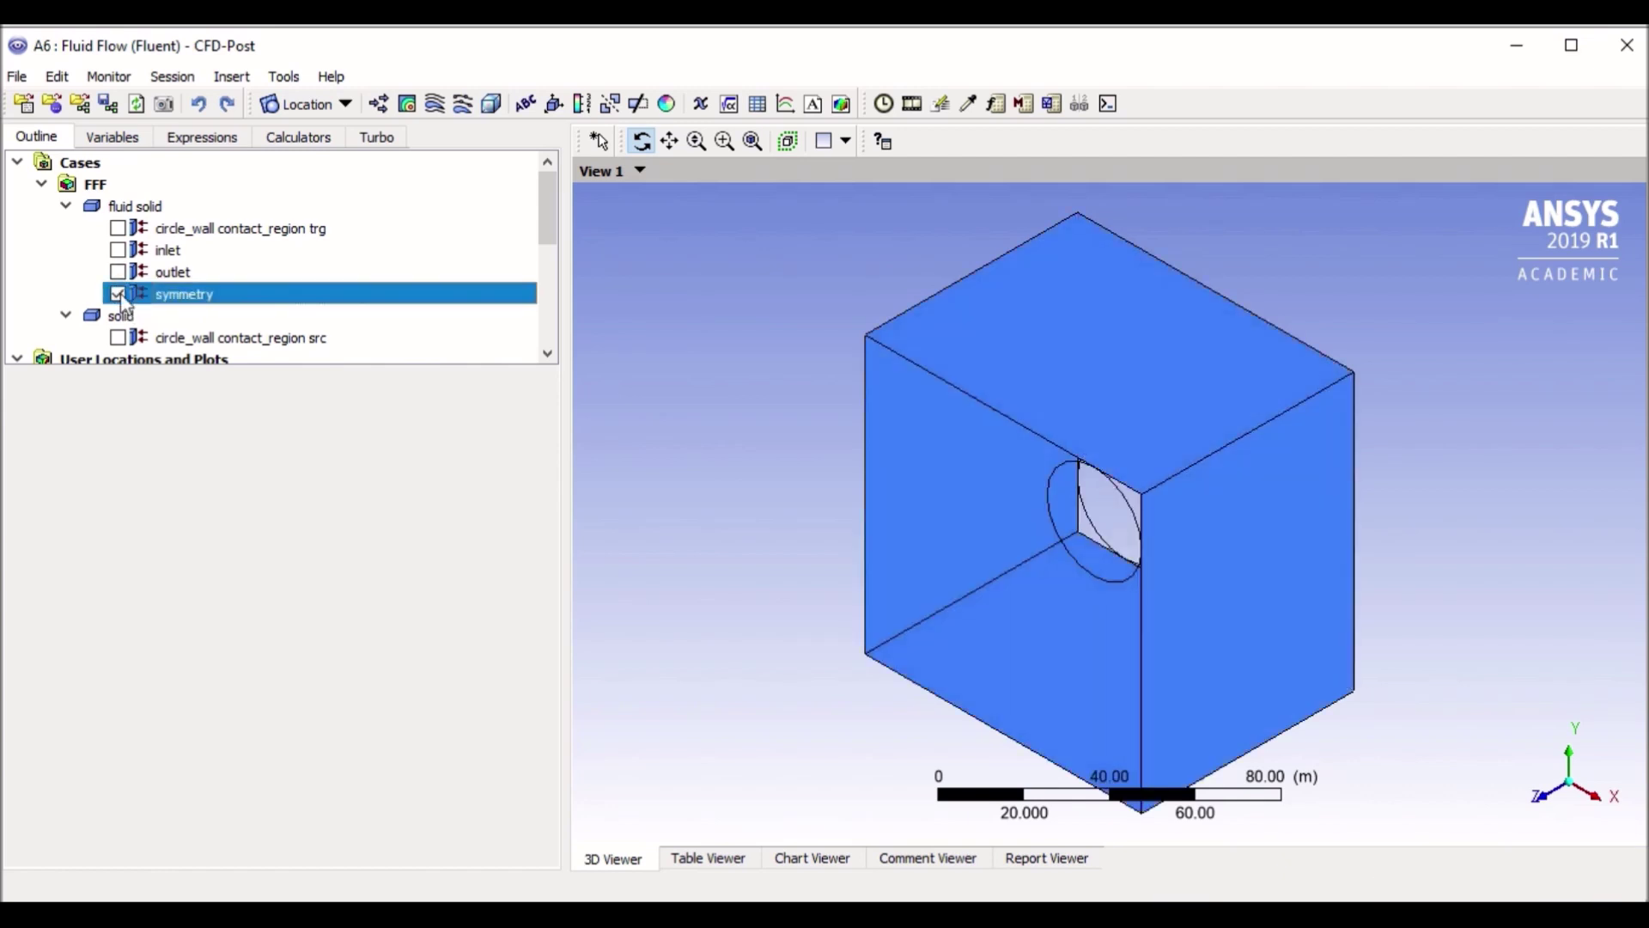
click(118, 294)
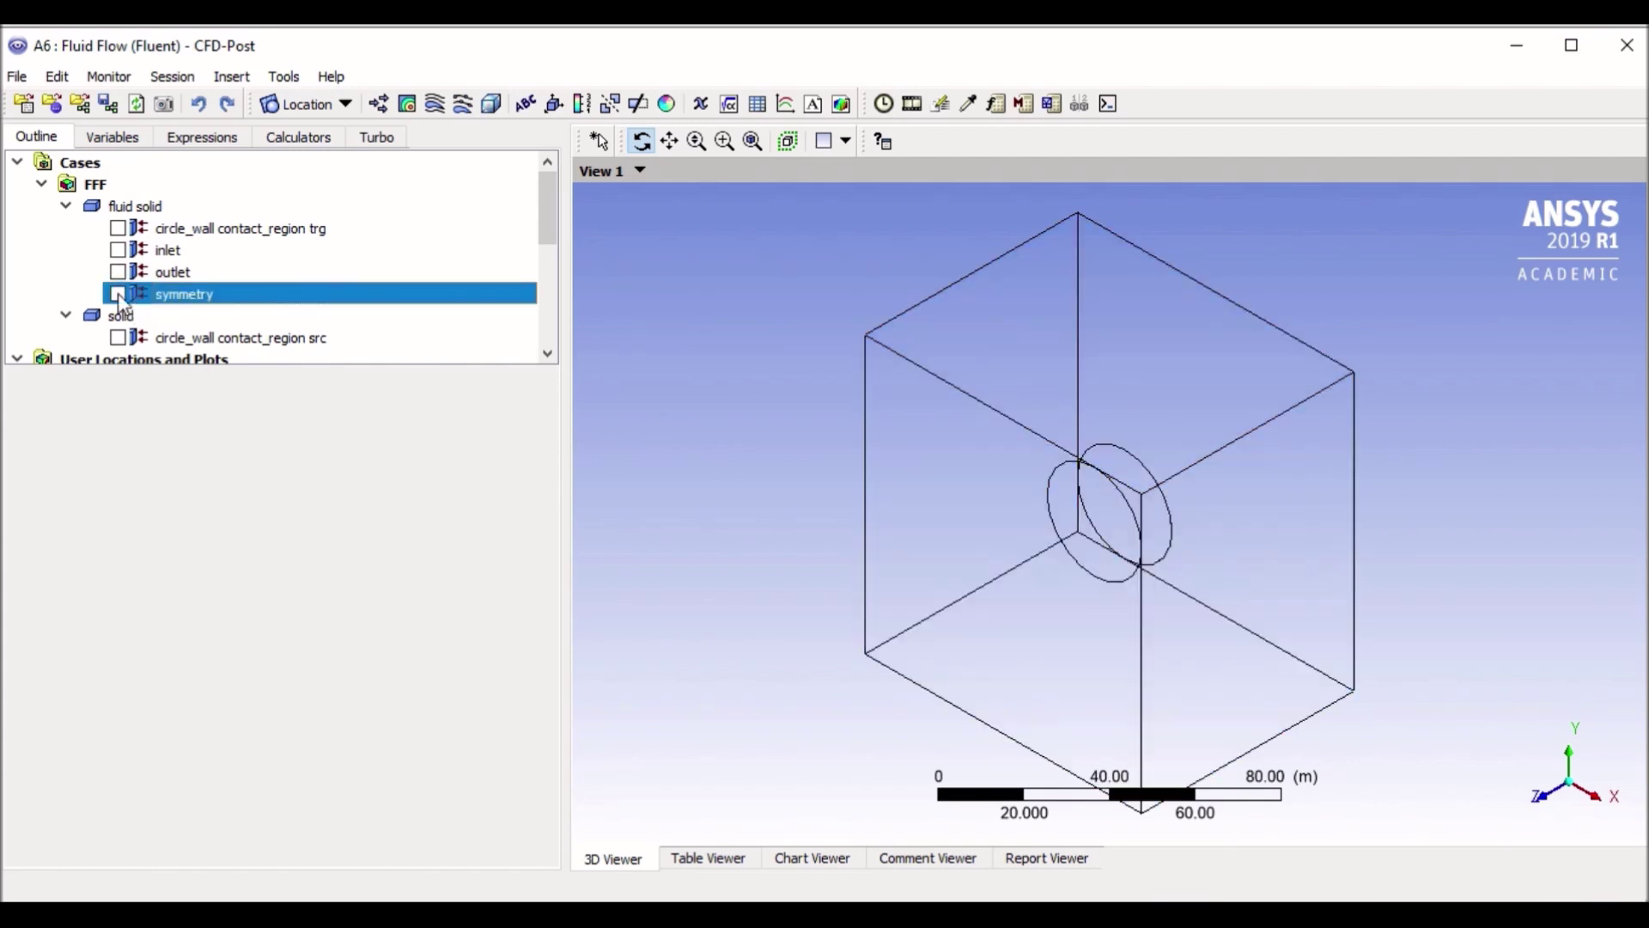
Preview the circle_wall contact_region trg disc surface, then bring up the Insert menu
click(125, 229)
click(118, 227)
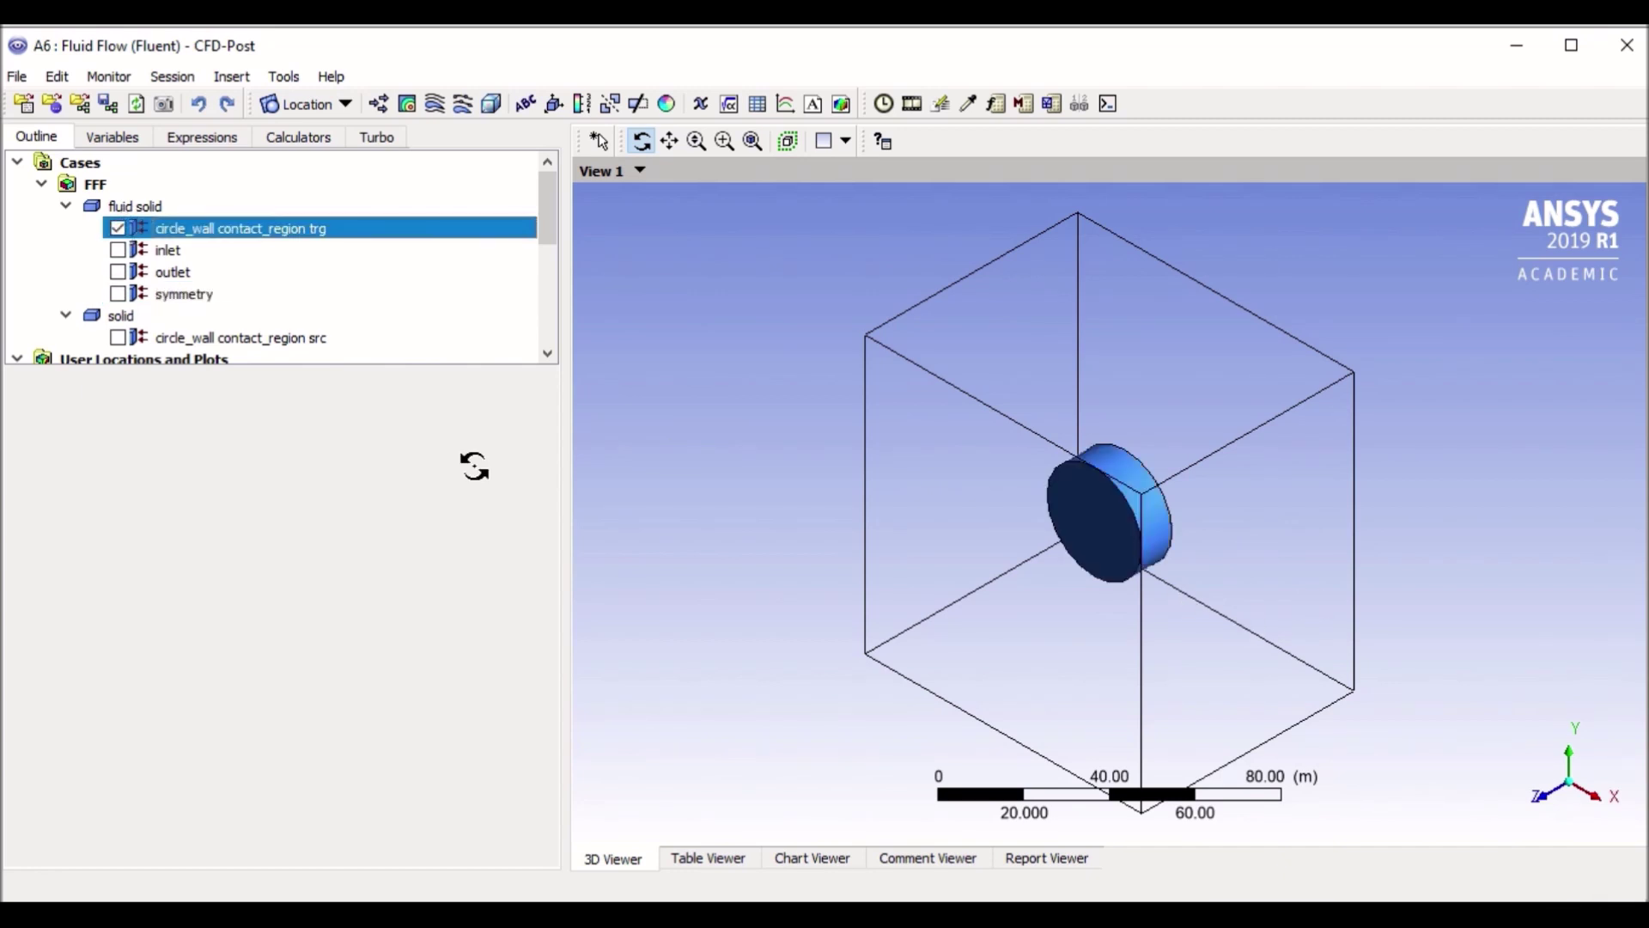
click(118, 227)
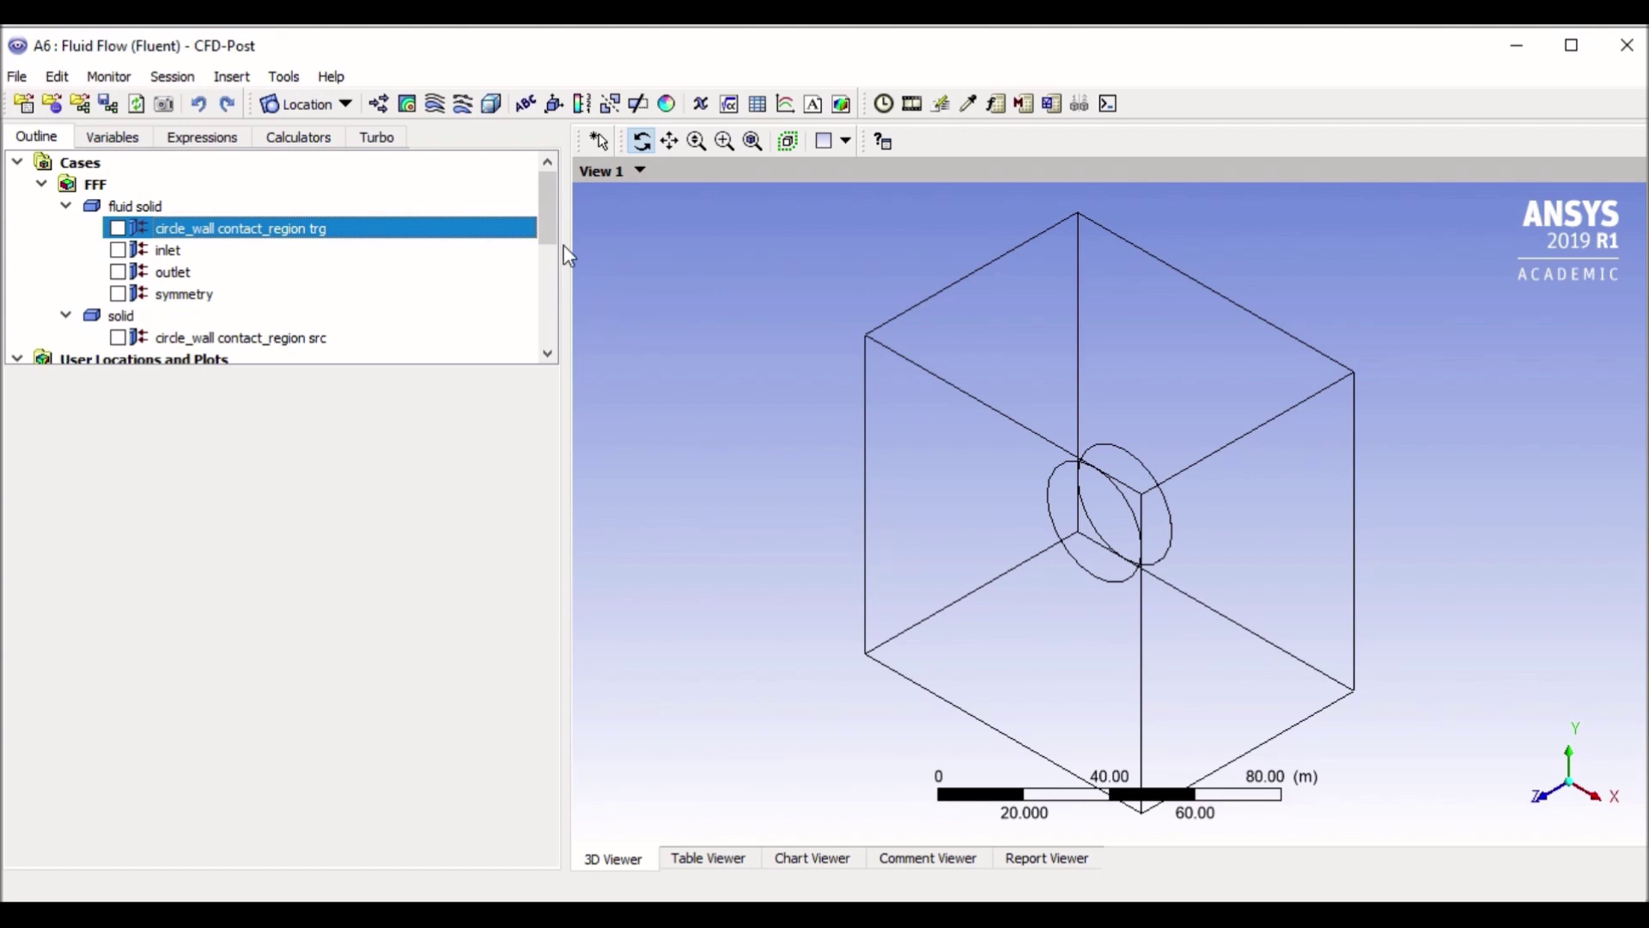
drag(551, 234, 550, 292)
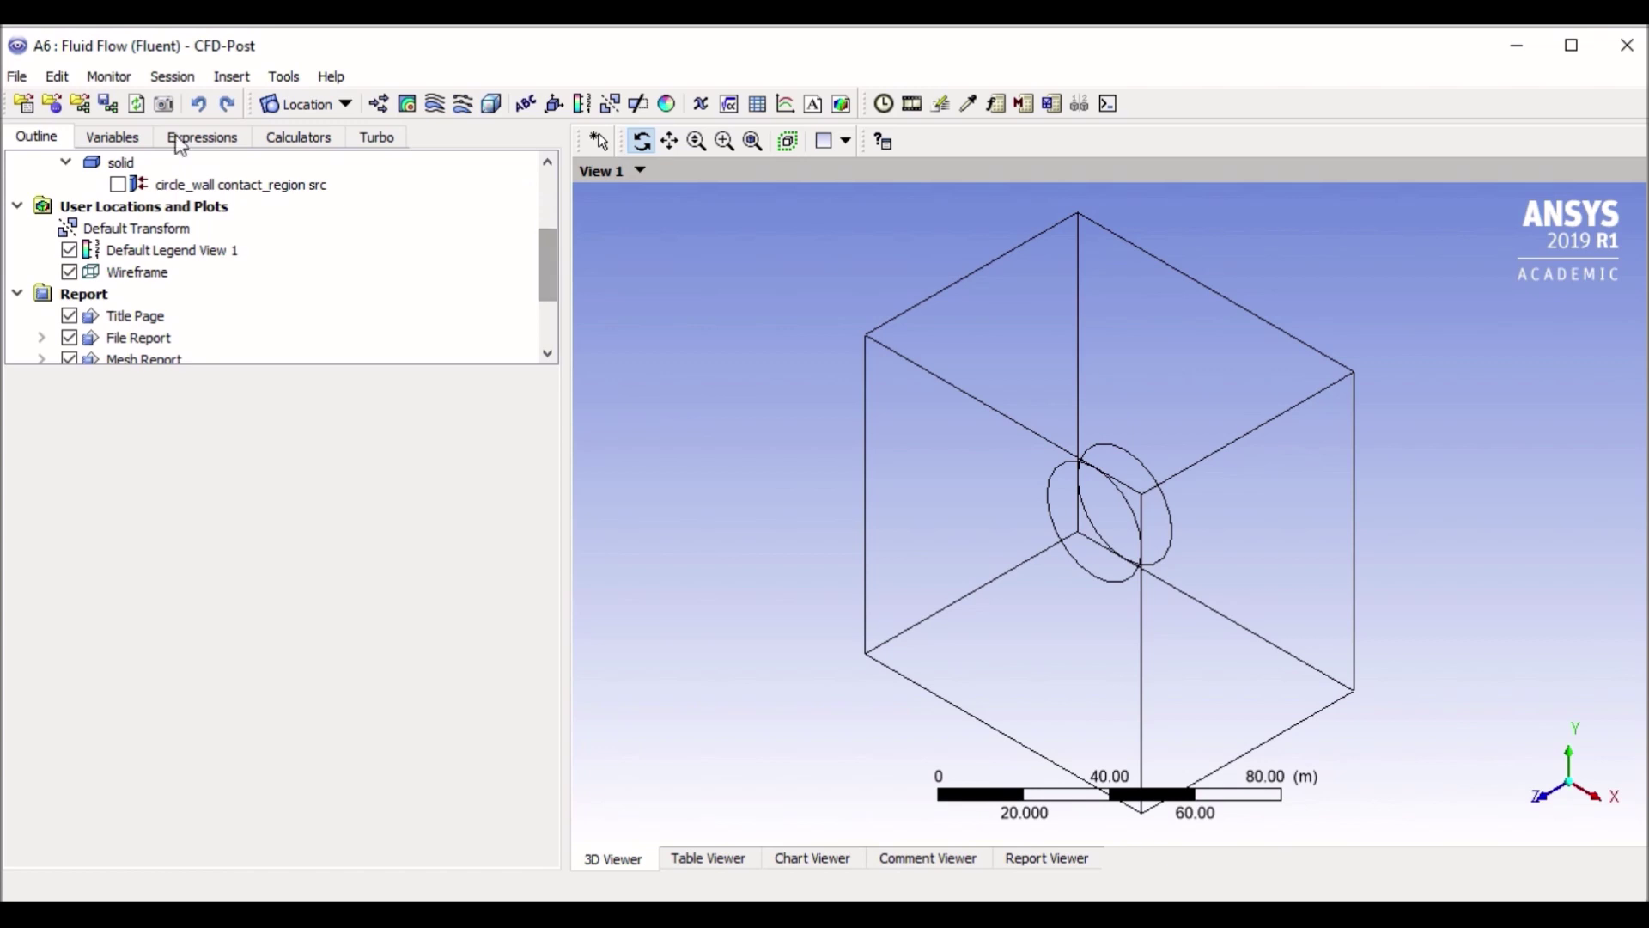
click(225, 81)
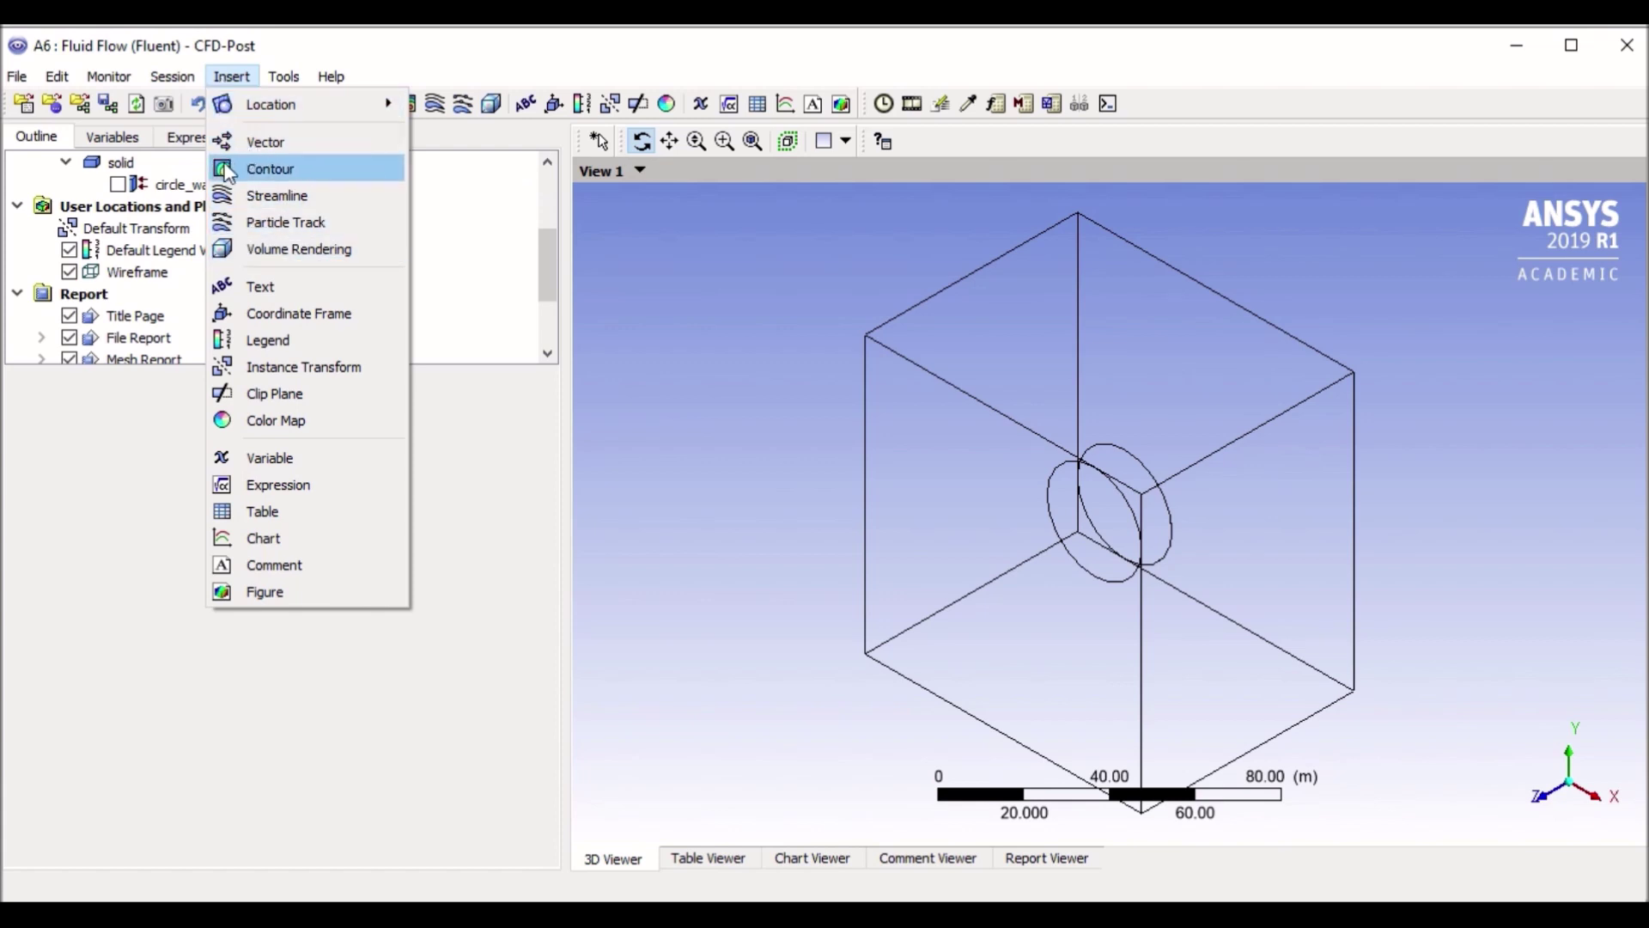
Insert Contour 1 located on circle_wall contact_region src
click(286, 170)
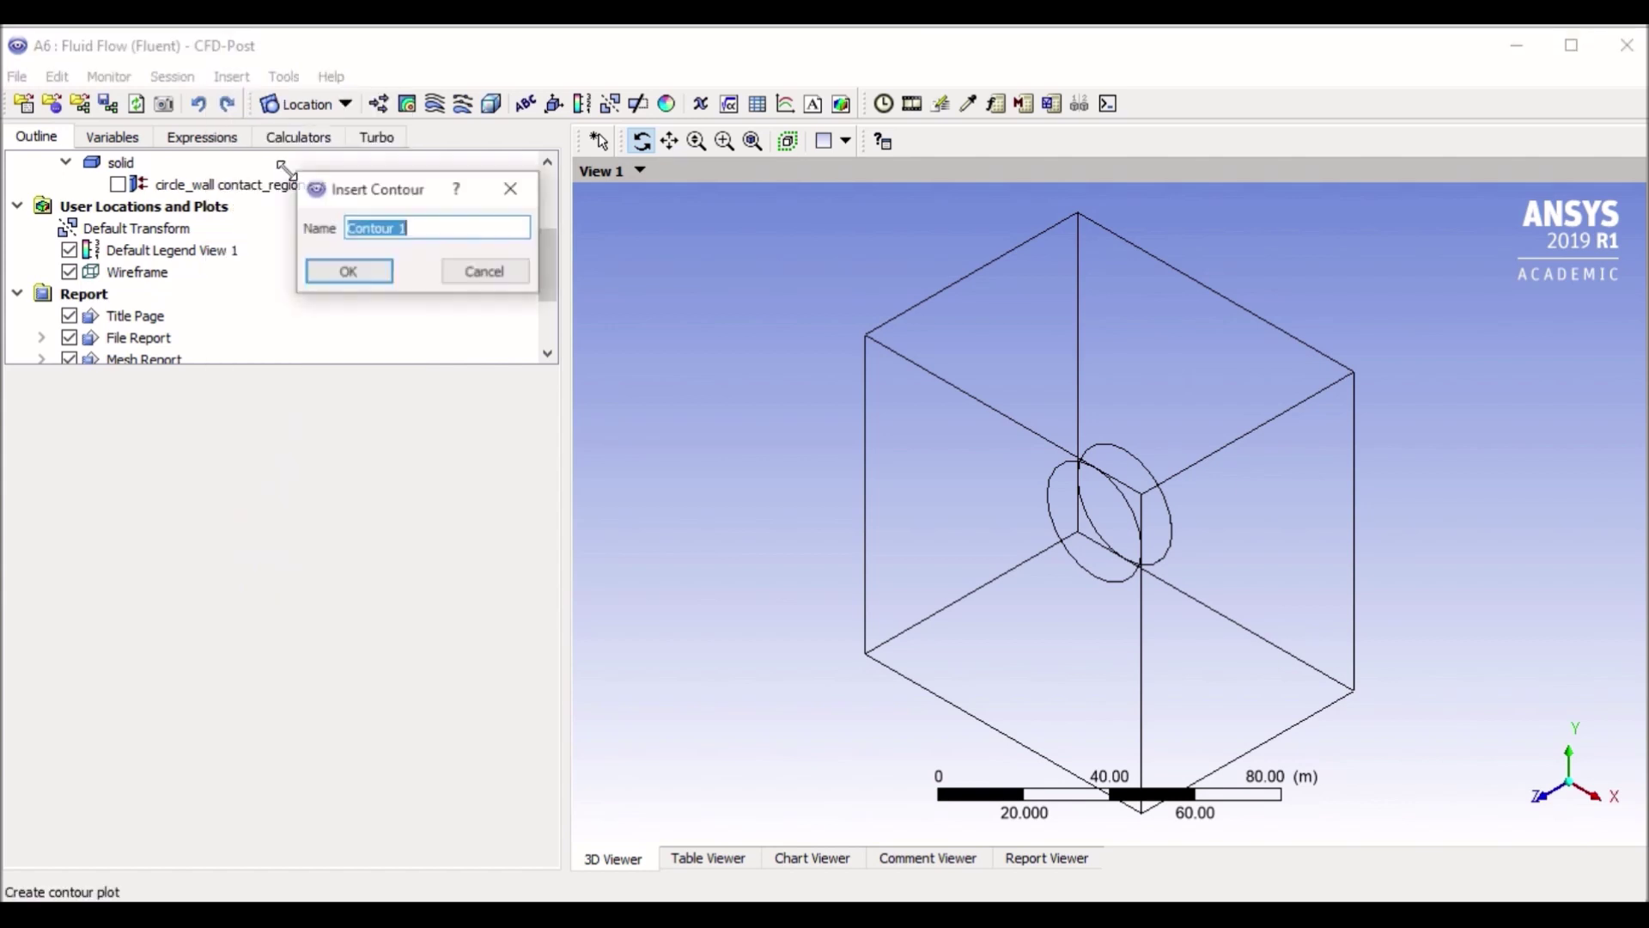
click(348, 286)
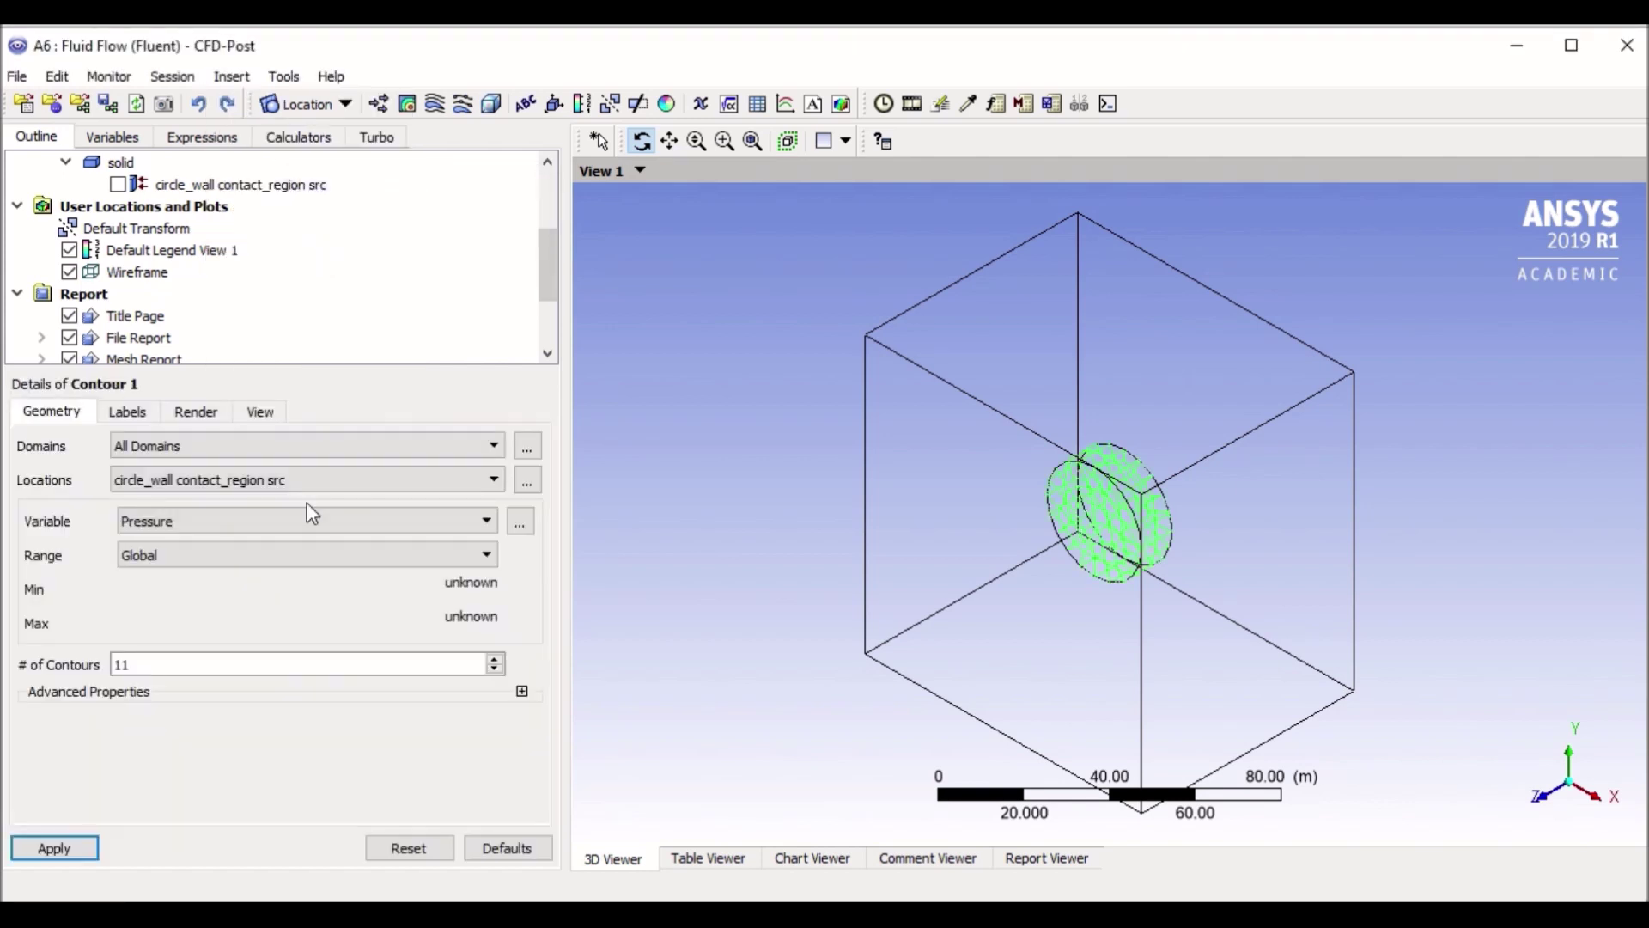
click(266, 478)
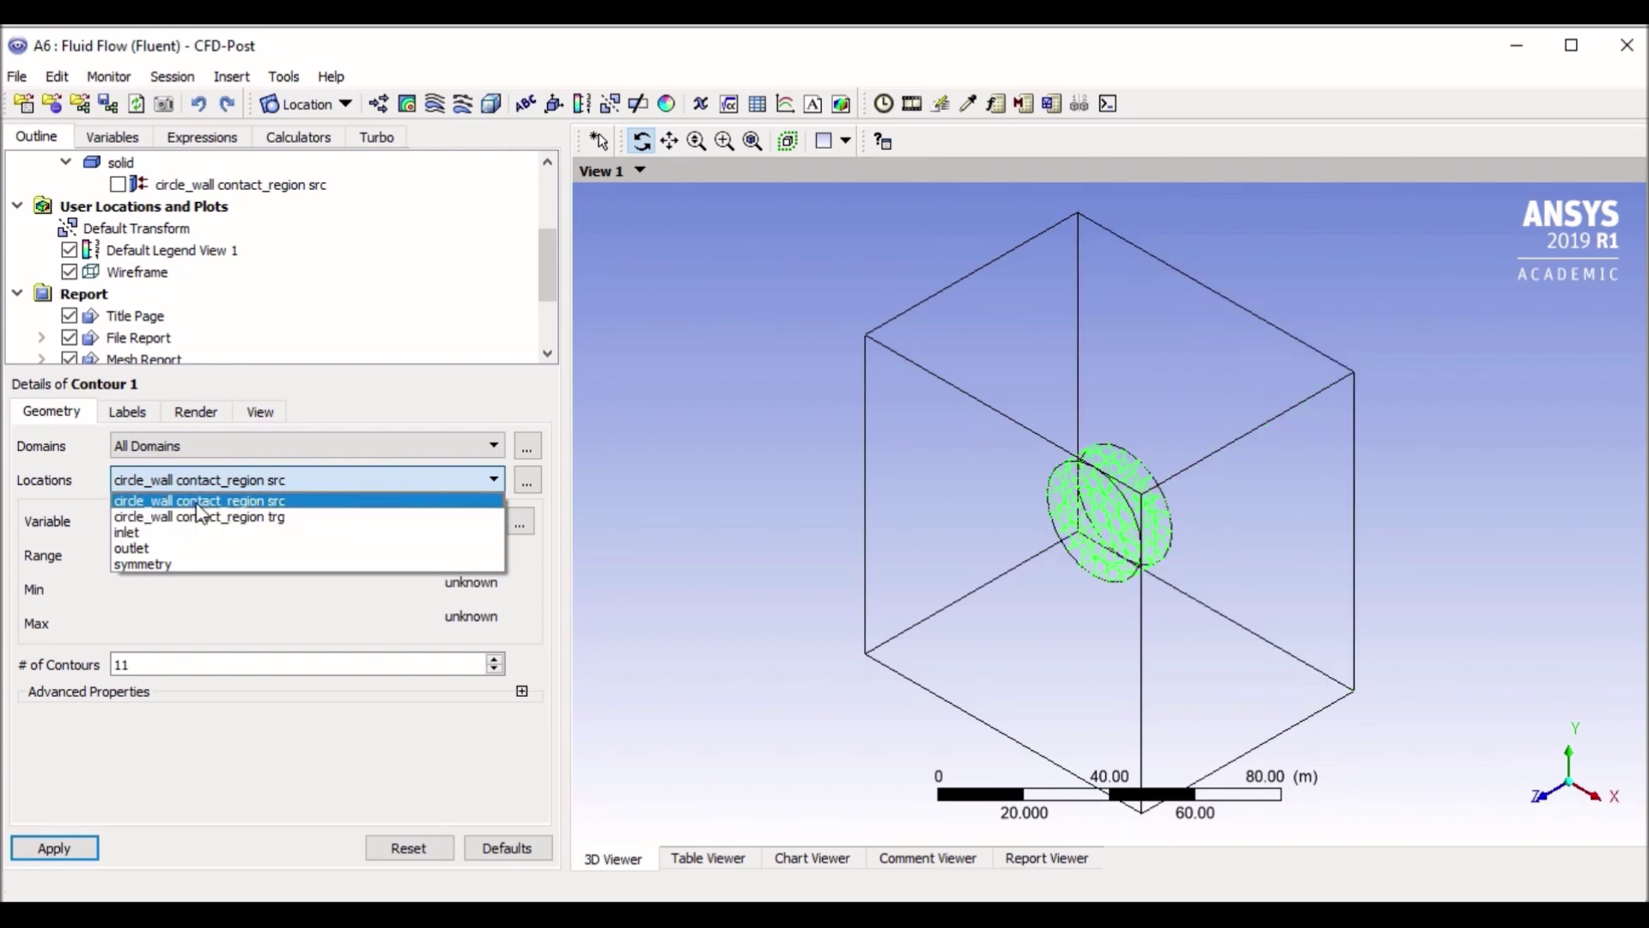
click(196, 502)
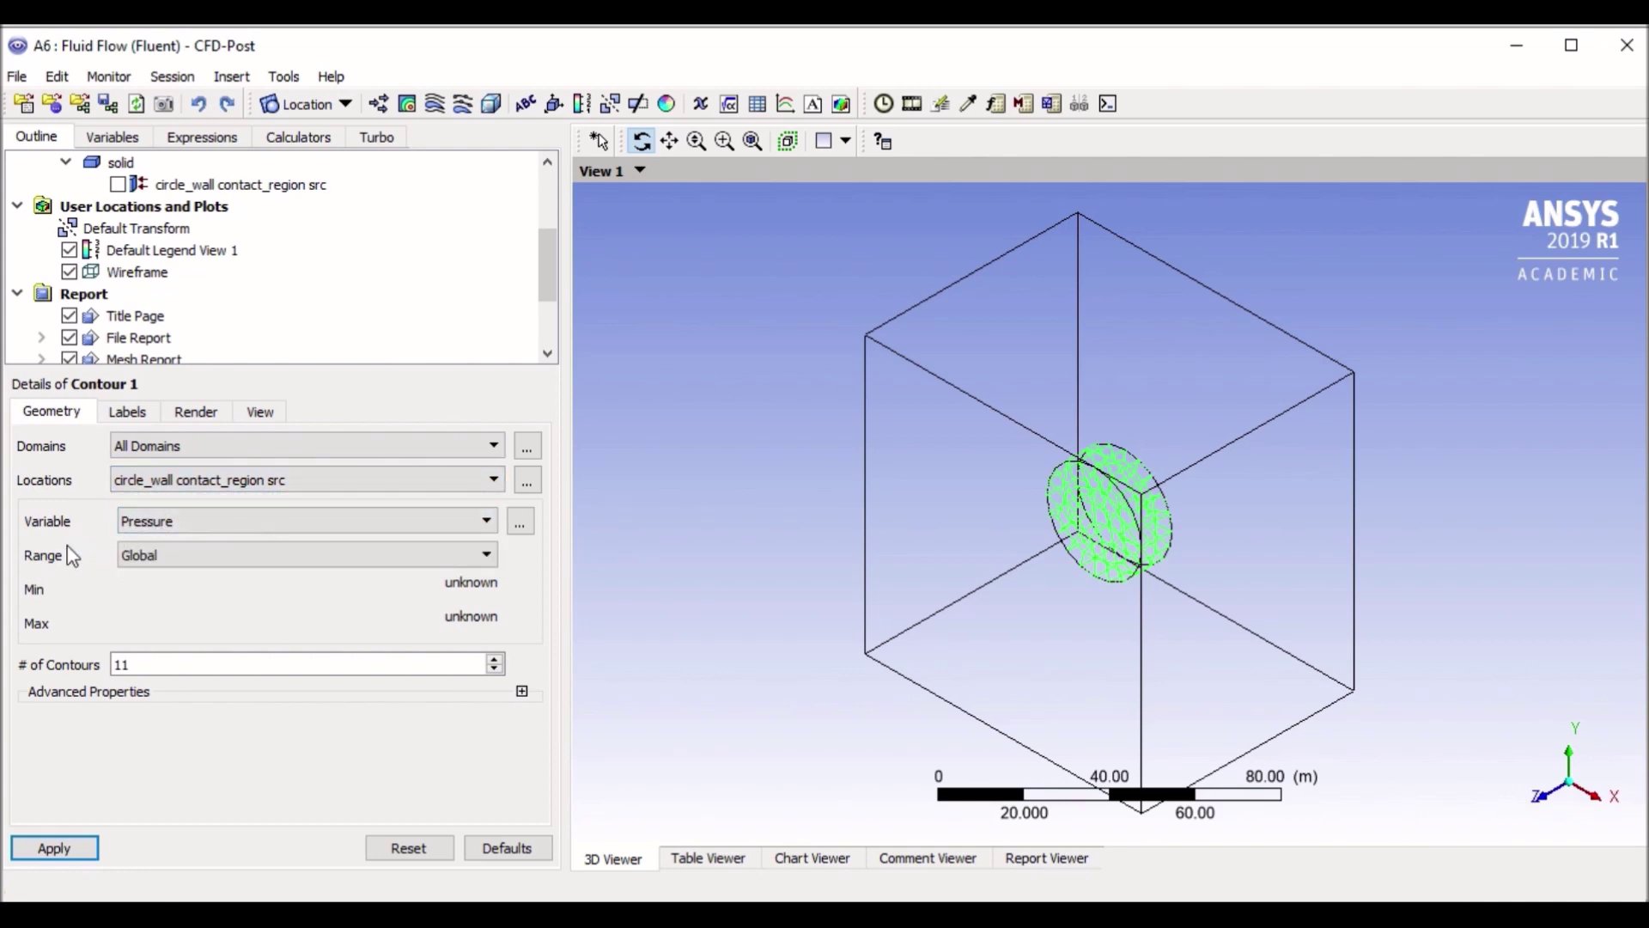
Set Contour 1 to Pressure with a Local range and 11 contour levels
click(397, 525)
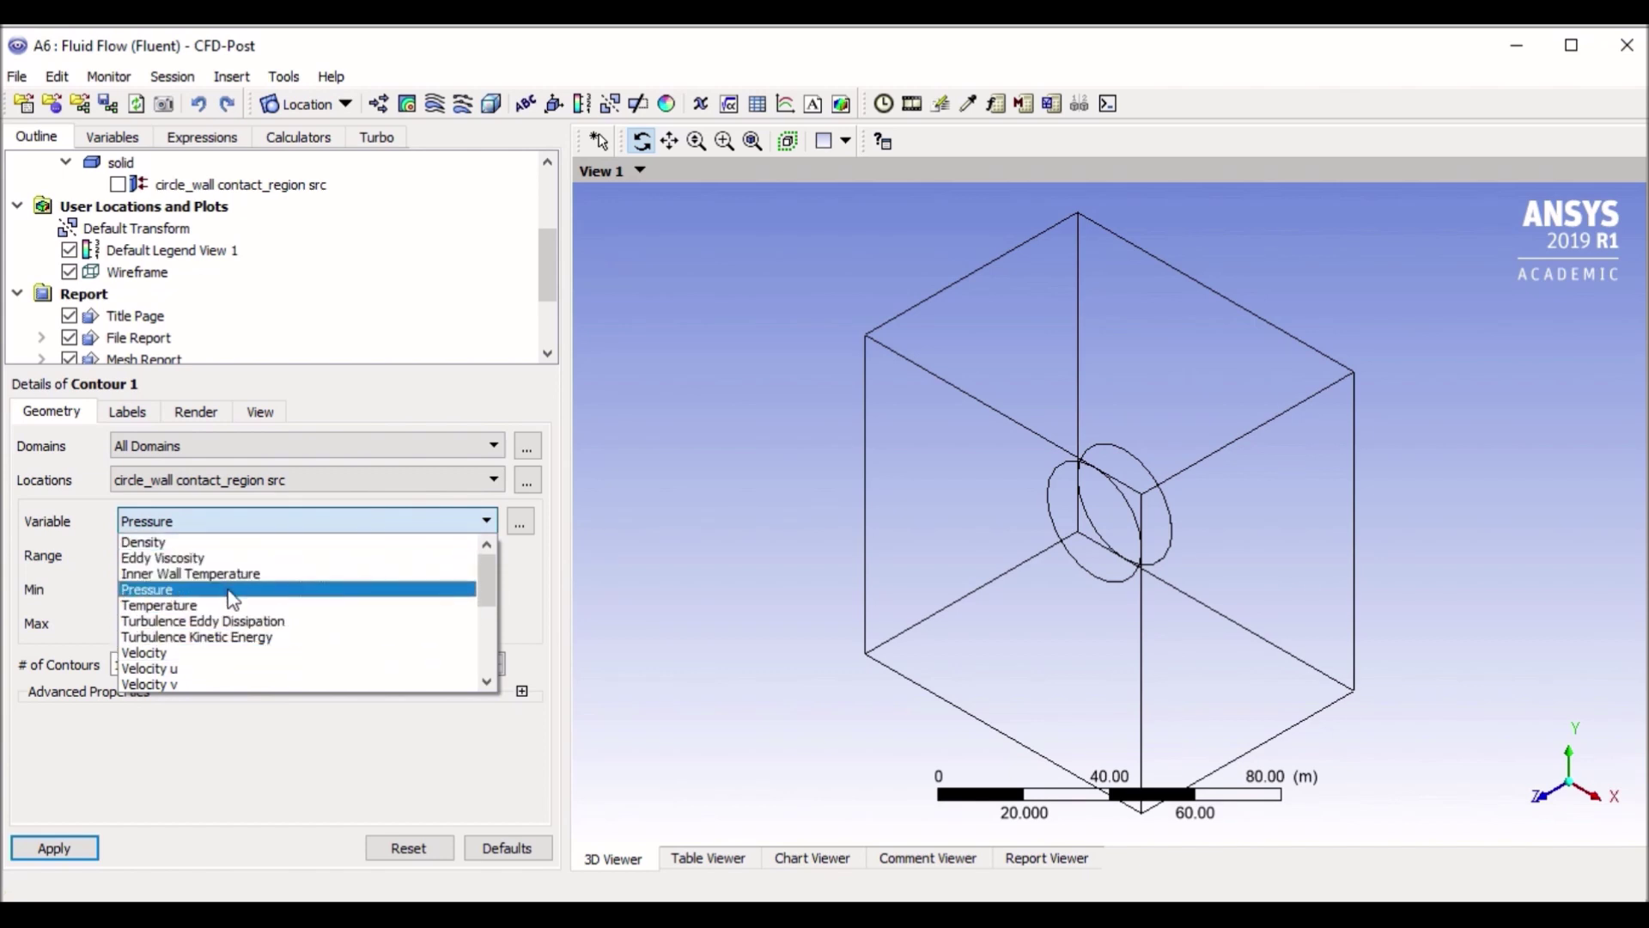
scroll(219, 653, down, 2)
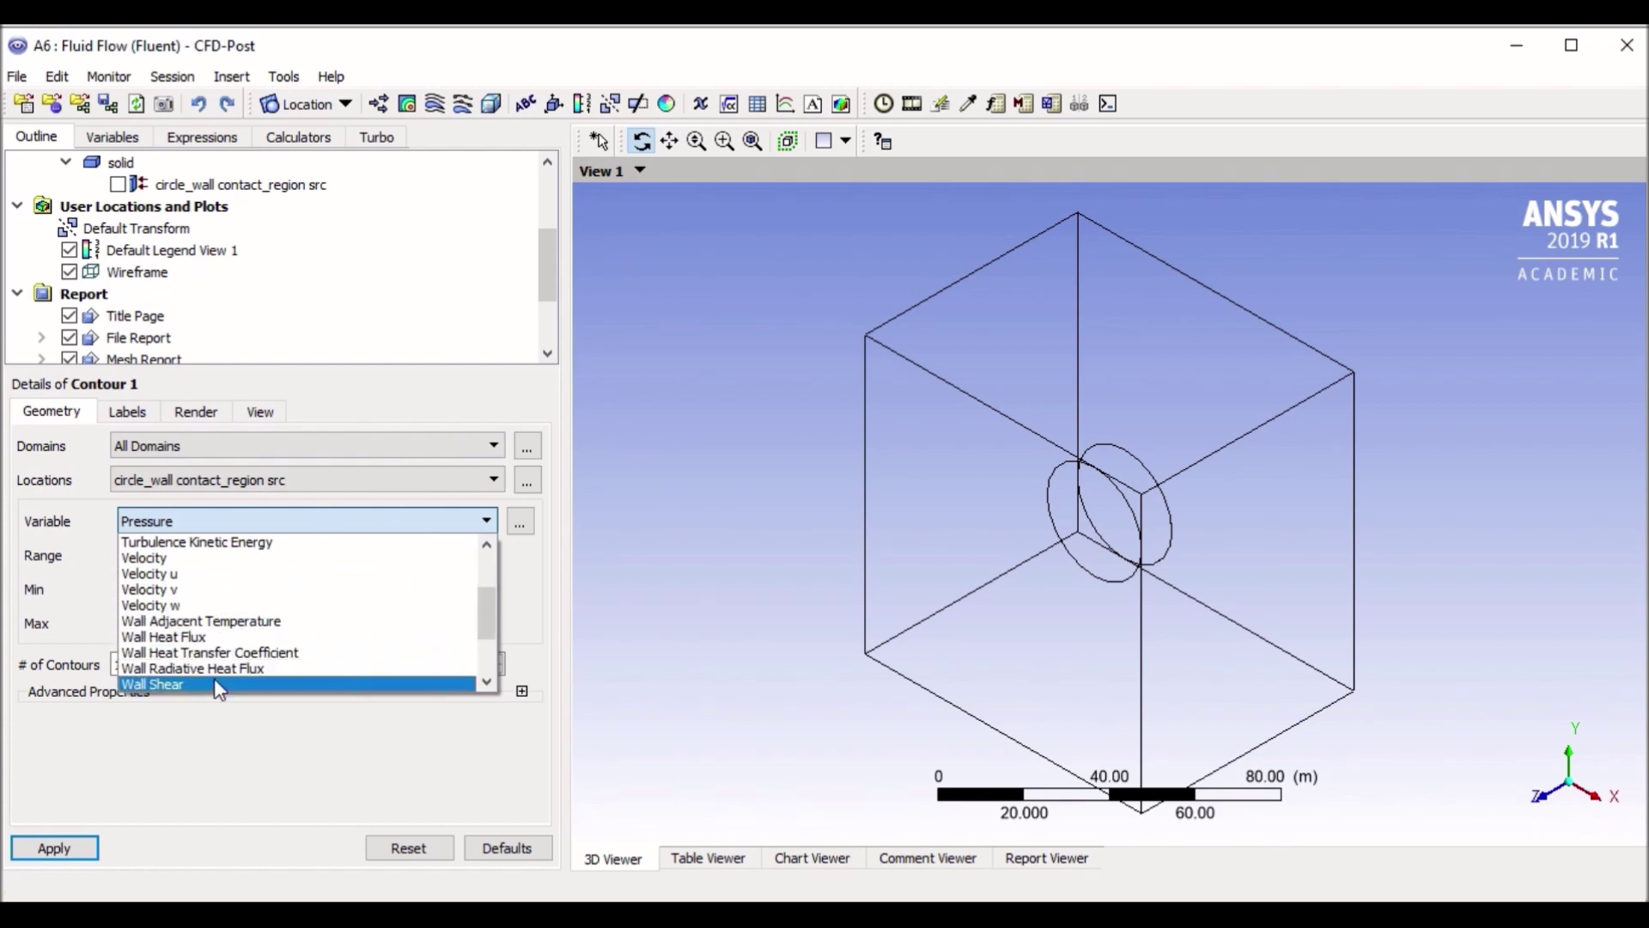
scroll(219, 693, down, 1)
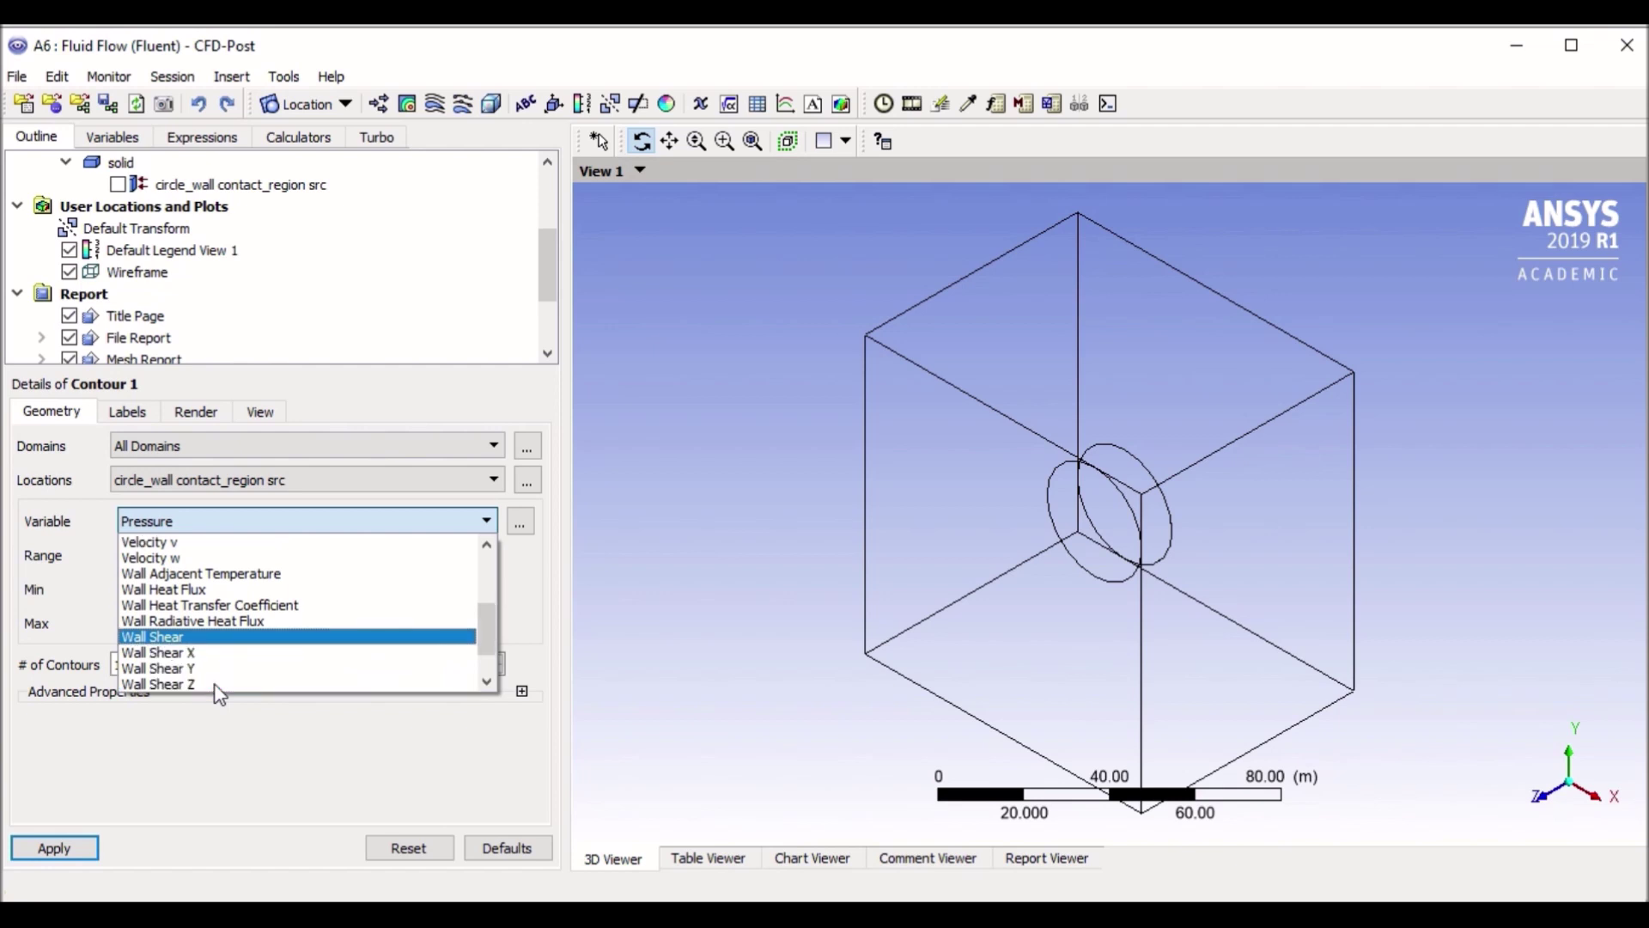
scroll(222, 687, up, 3)
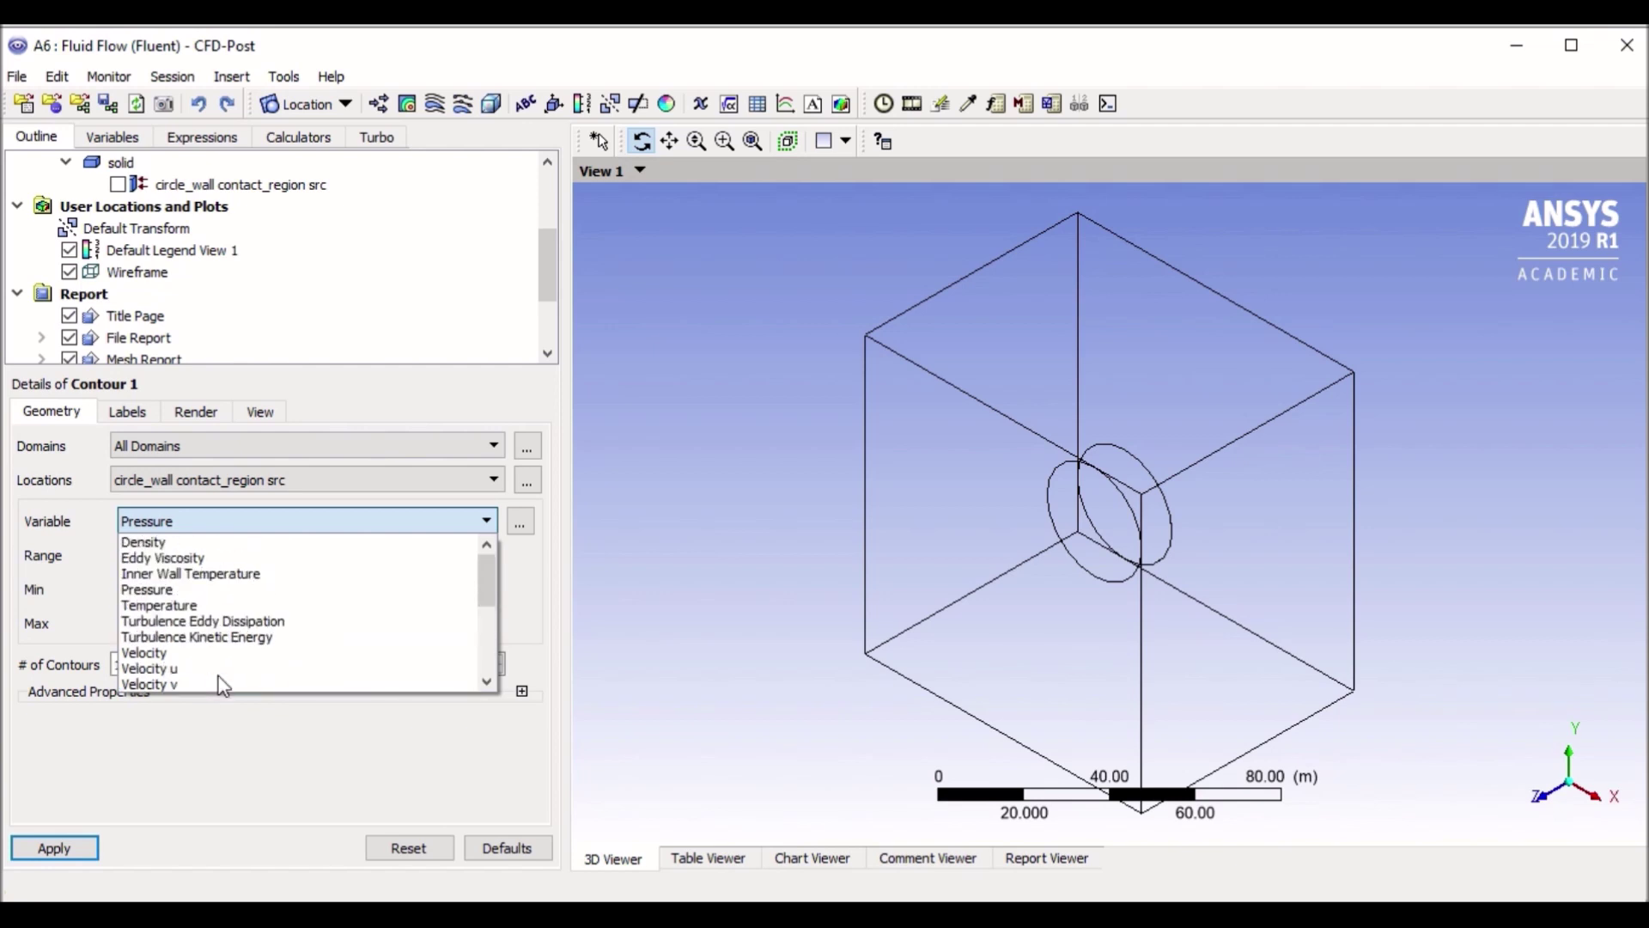
click(213, 591)
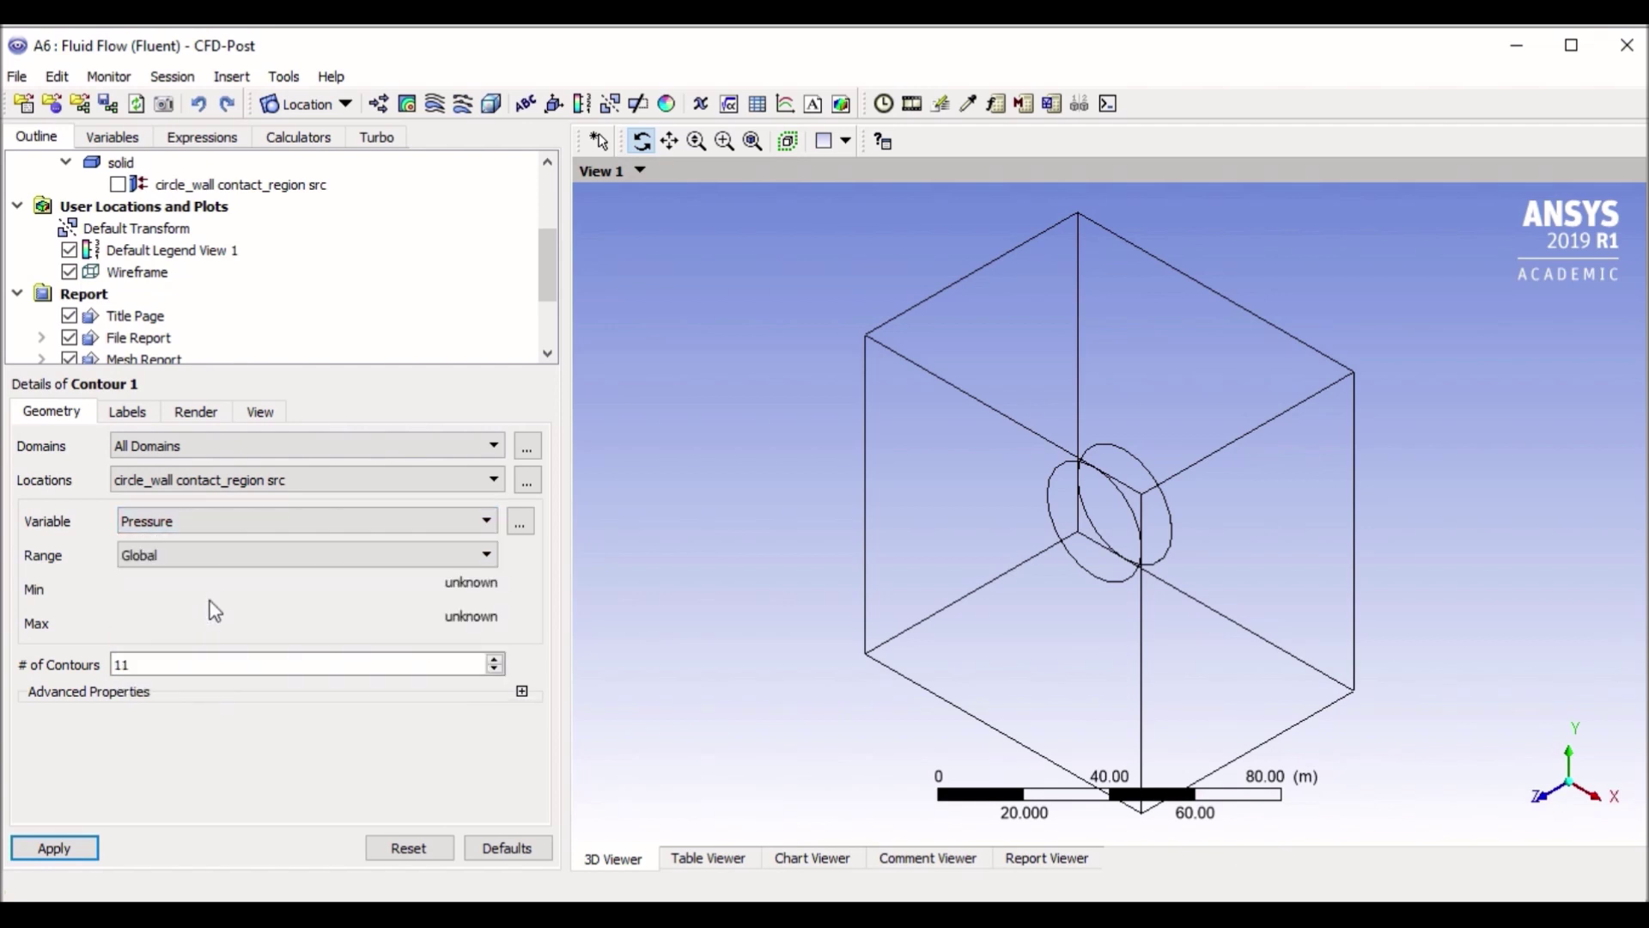
click(157, 560)
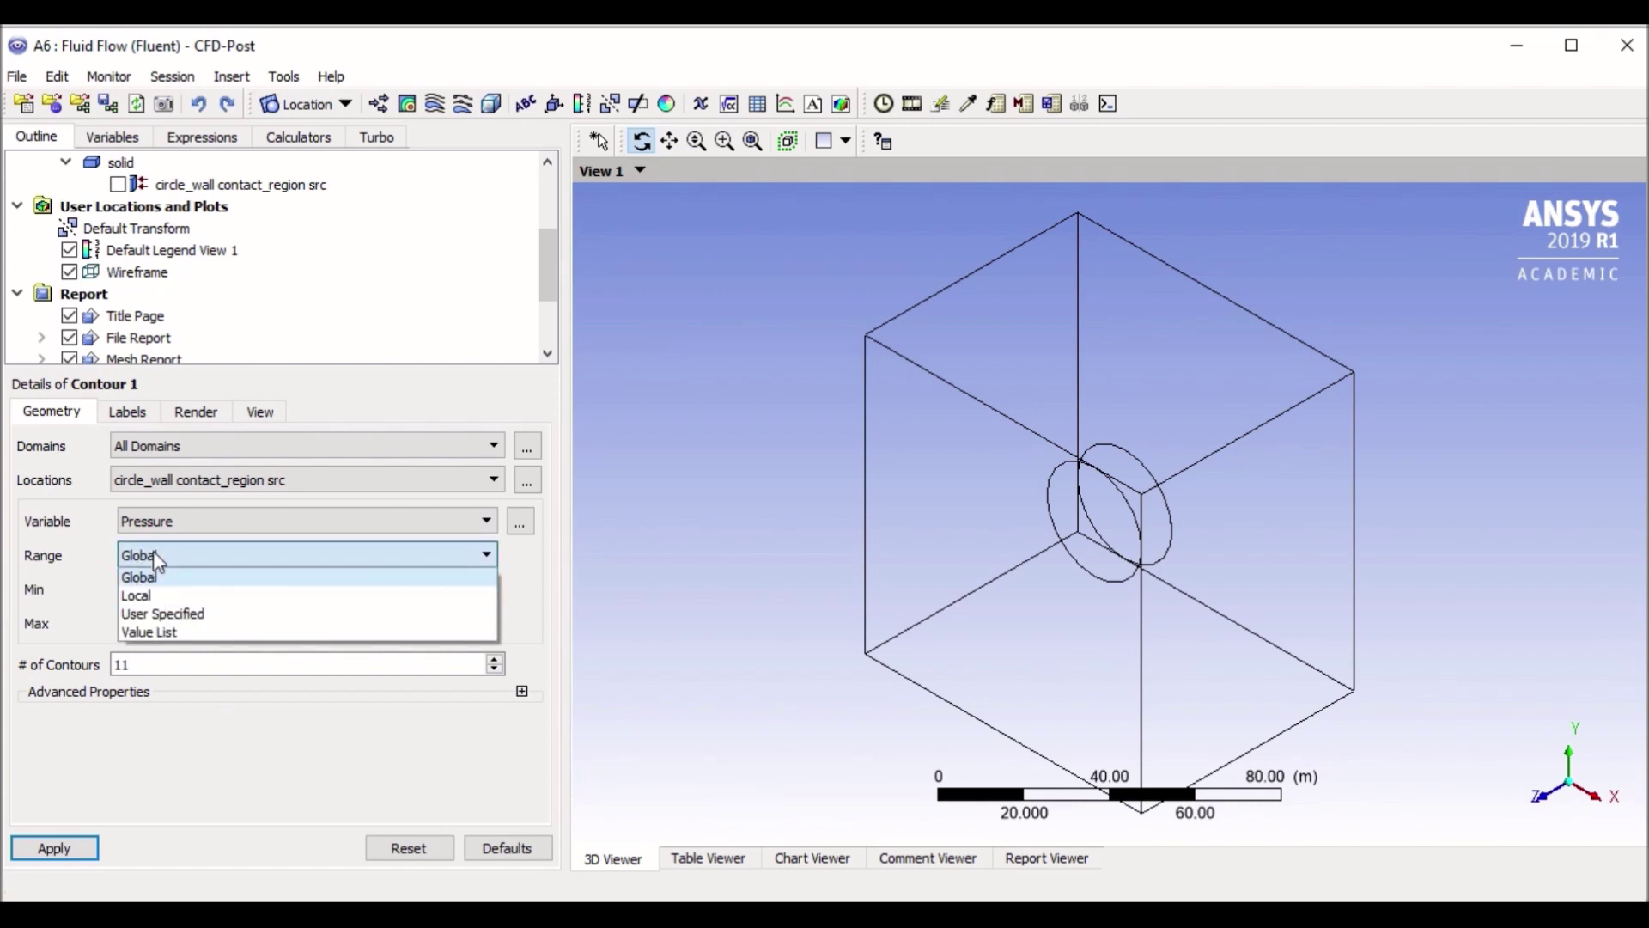
click(187, 592)
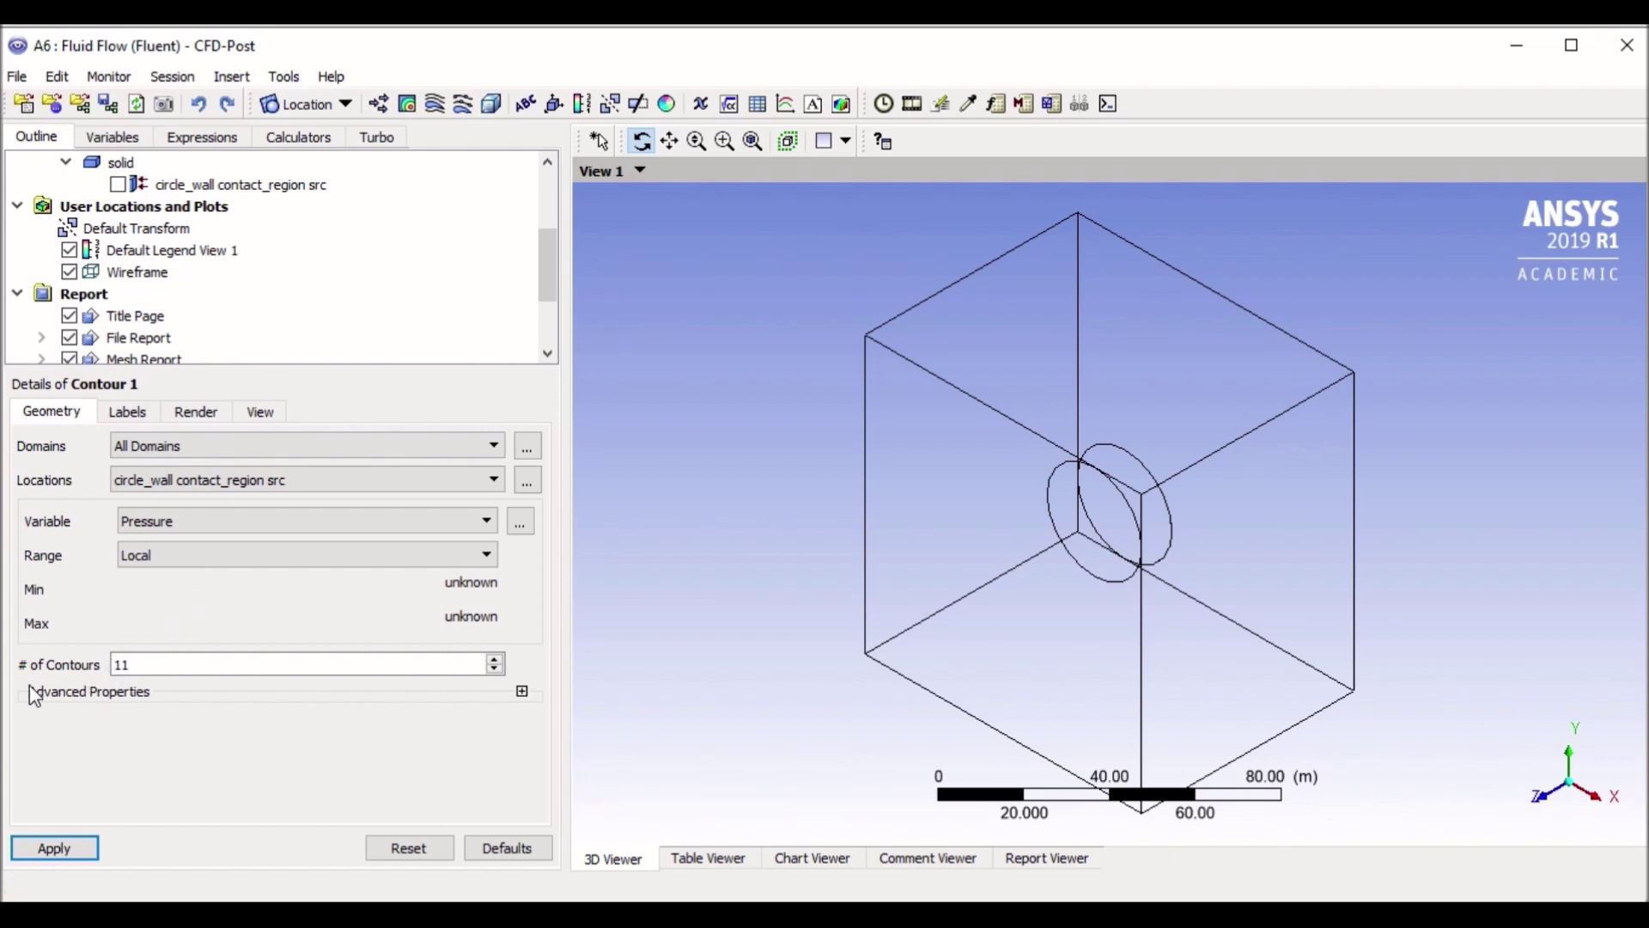
click(139, 665)
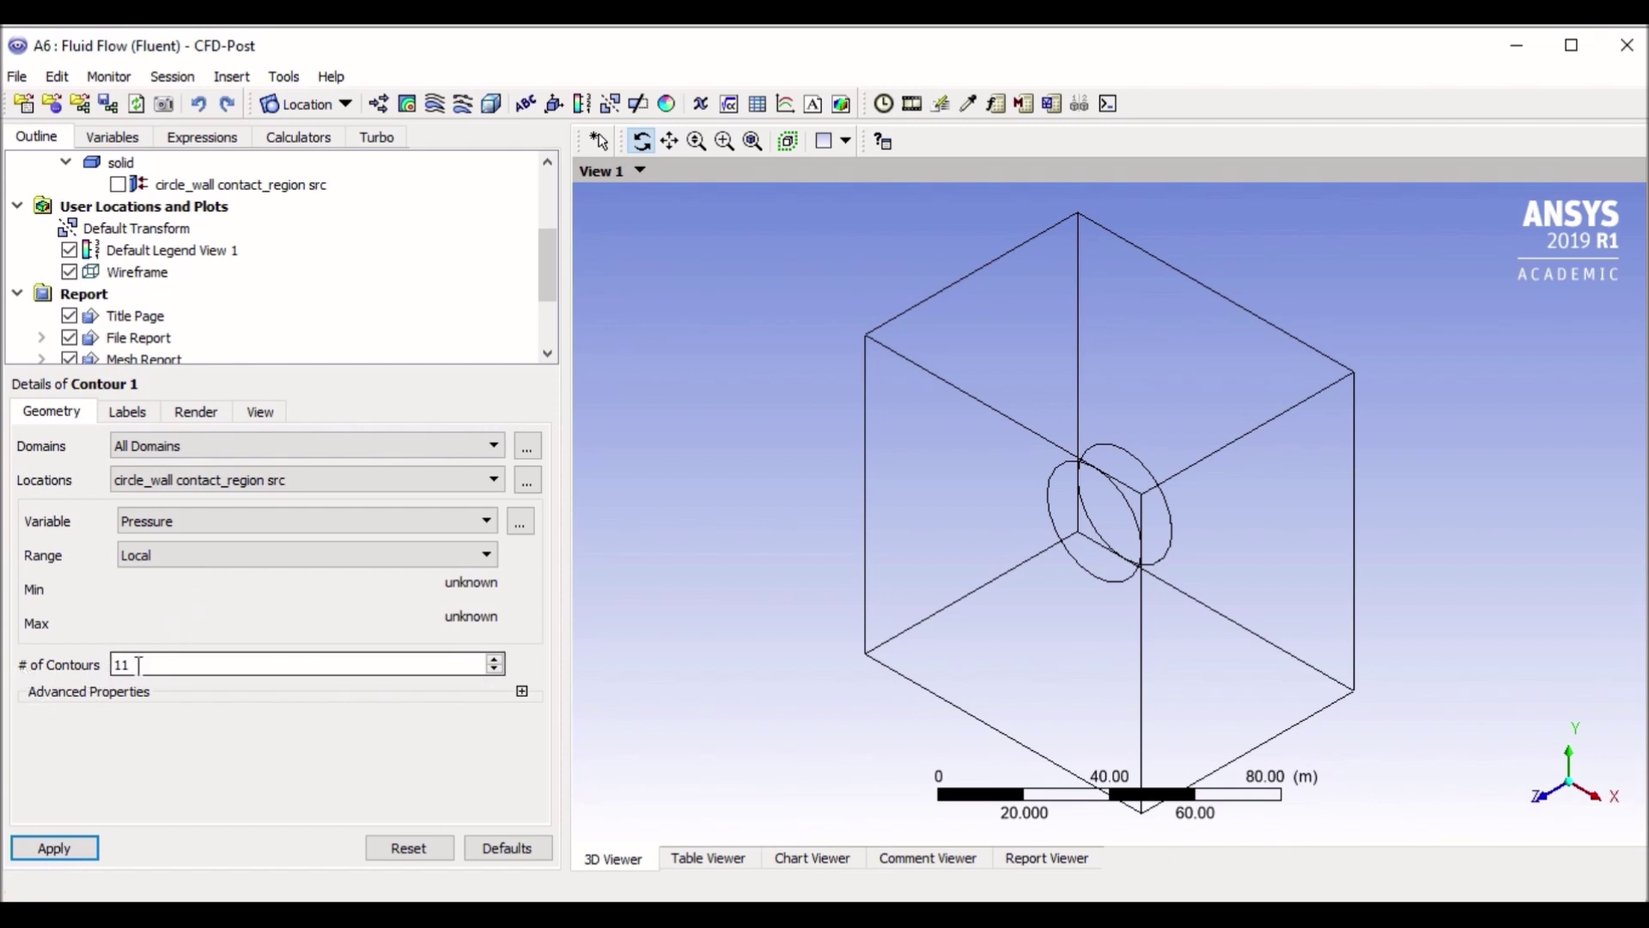
drag(139, 665, 118, 664)
click(145, 664)
Apply the Pressure contour, then relocate it to circle_wall contact_region trg
click(76, 849)
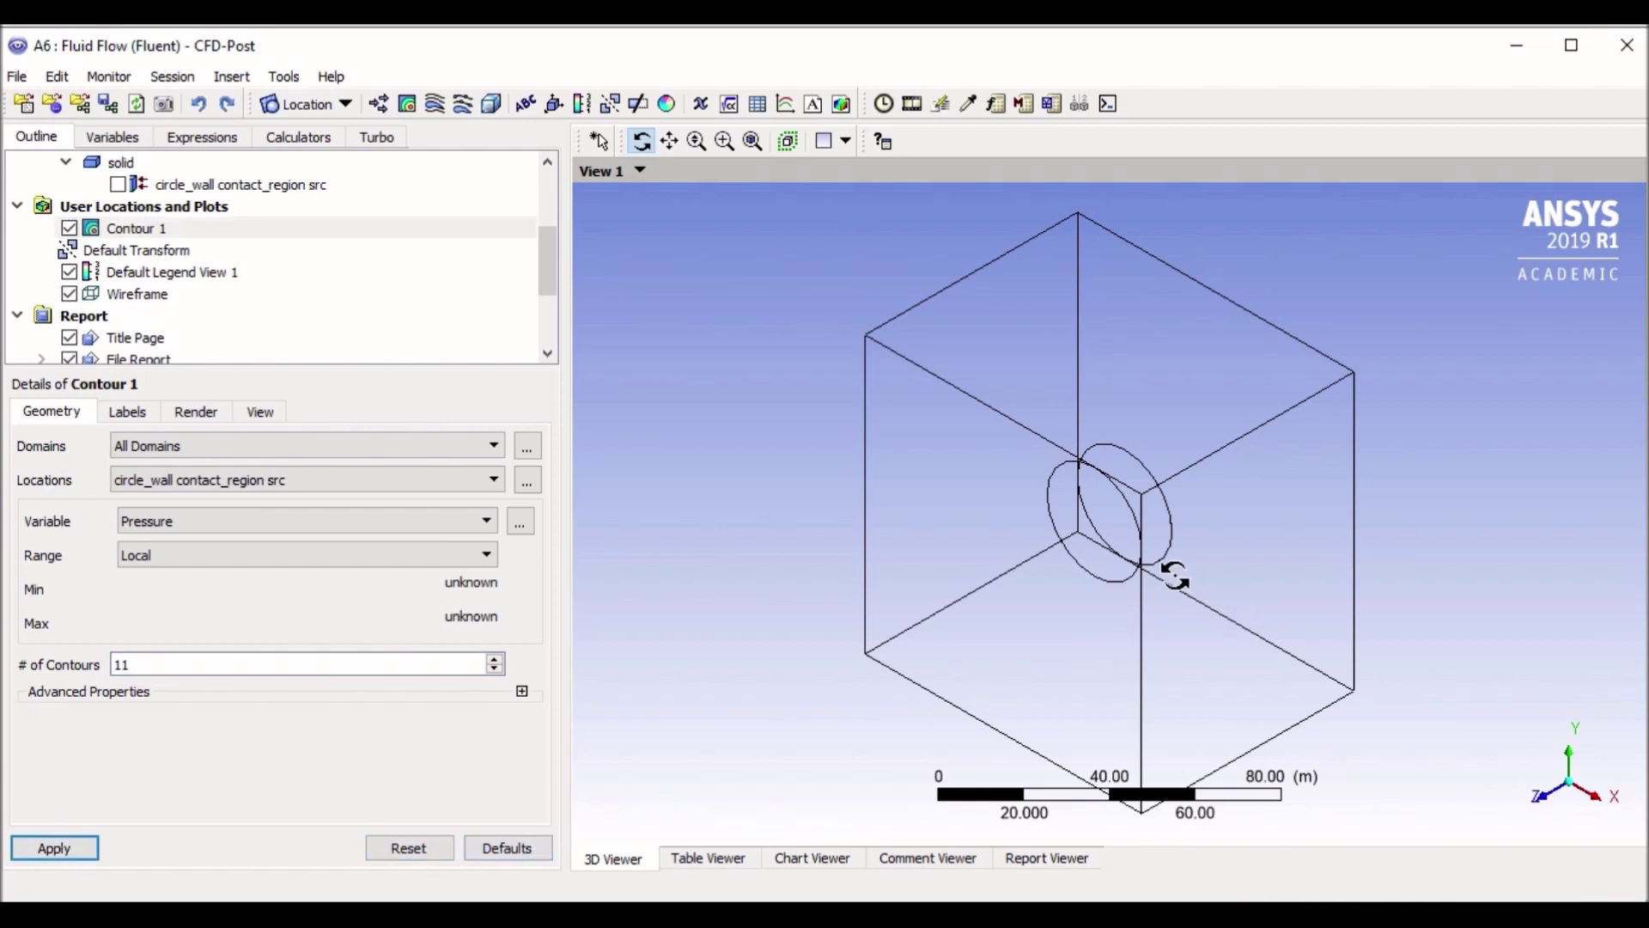
drag(1170, 574, 1043, 603)
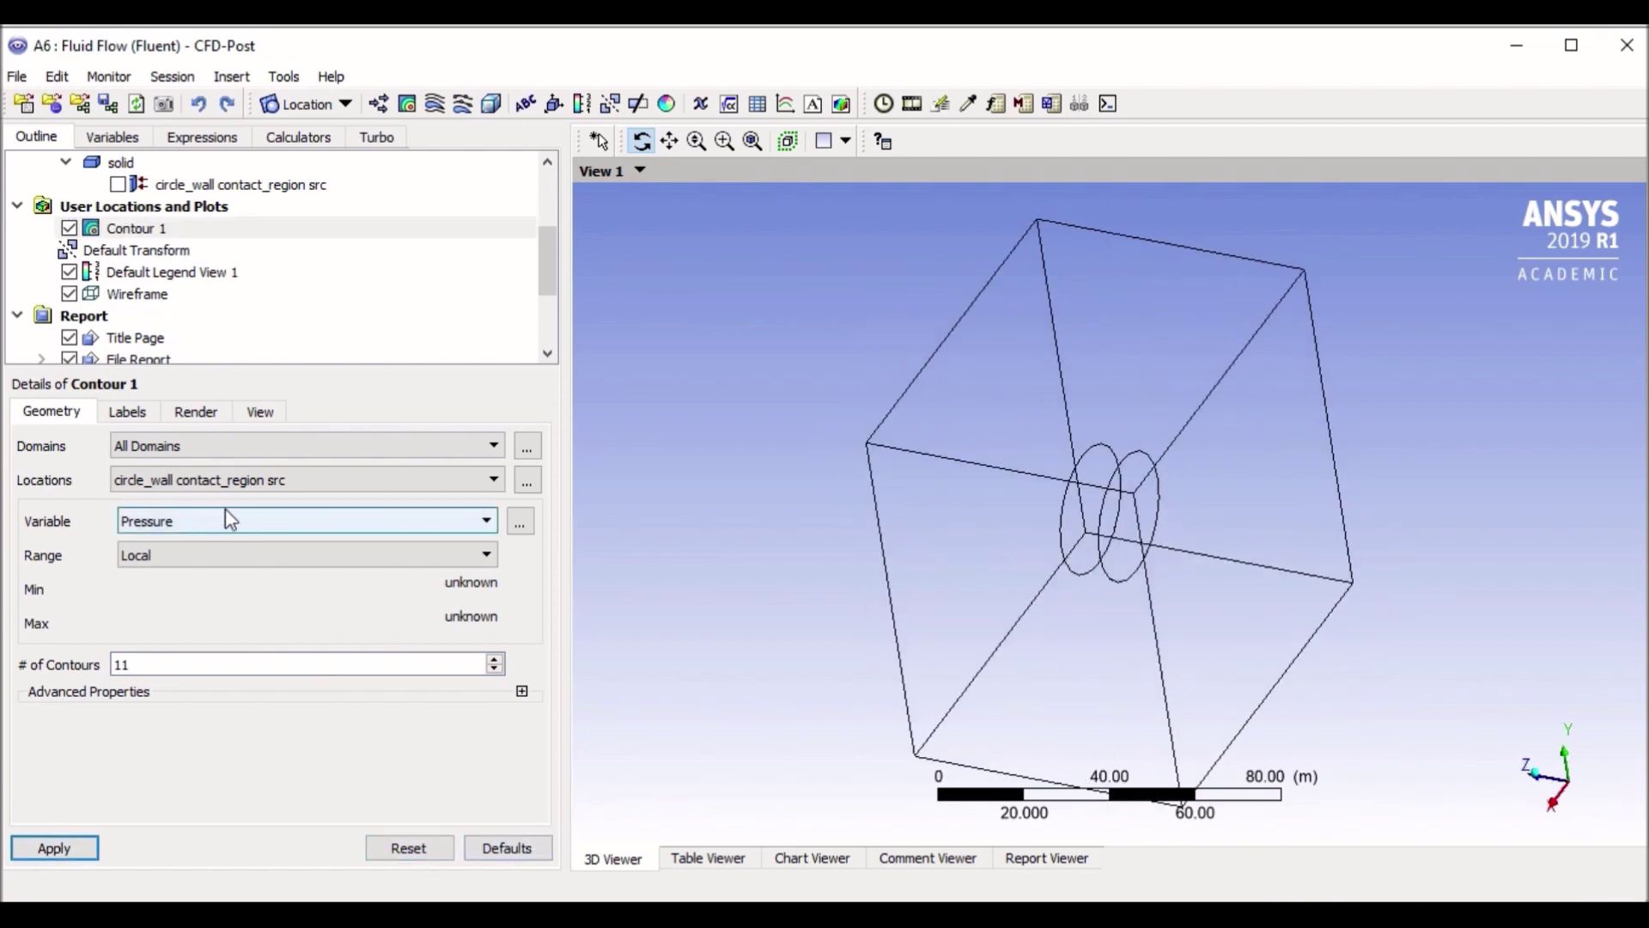
click(266, 482)
click(245, 517)
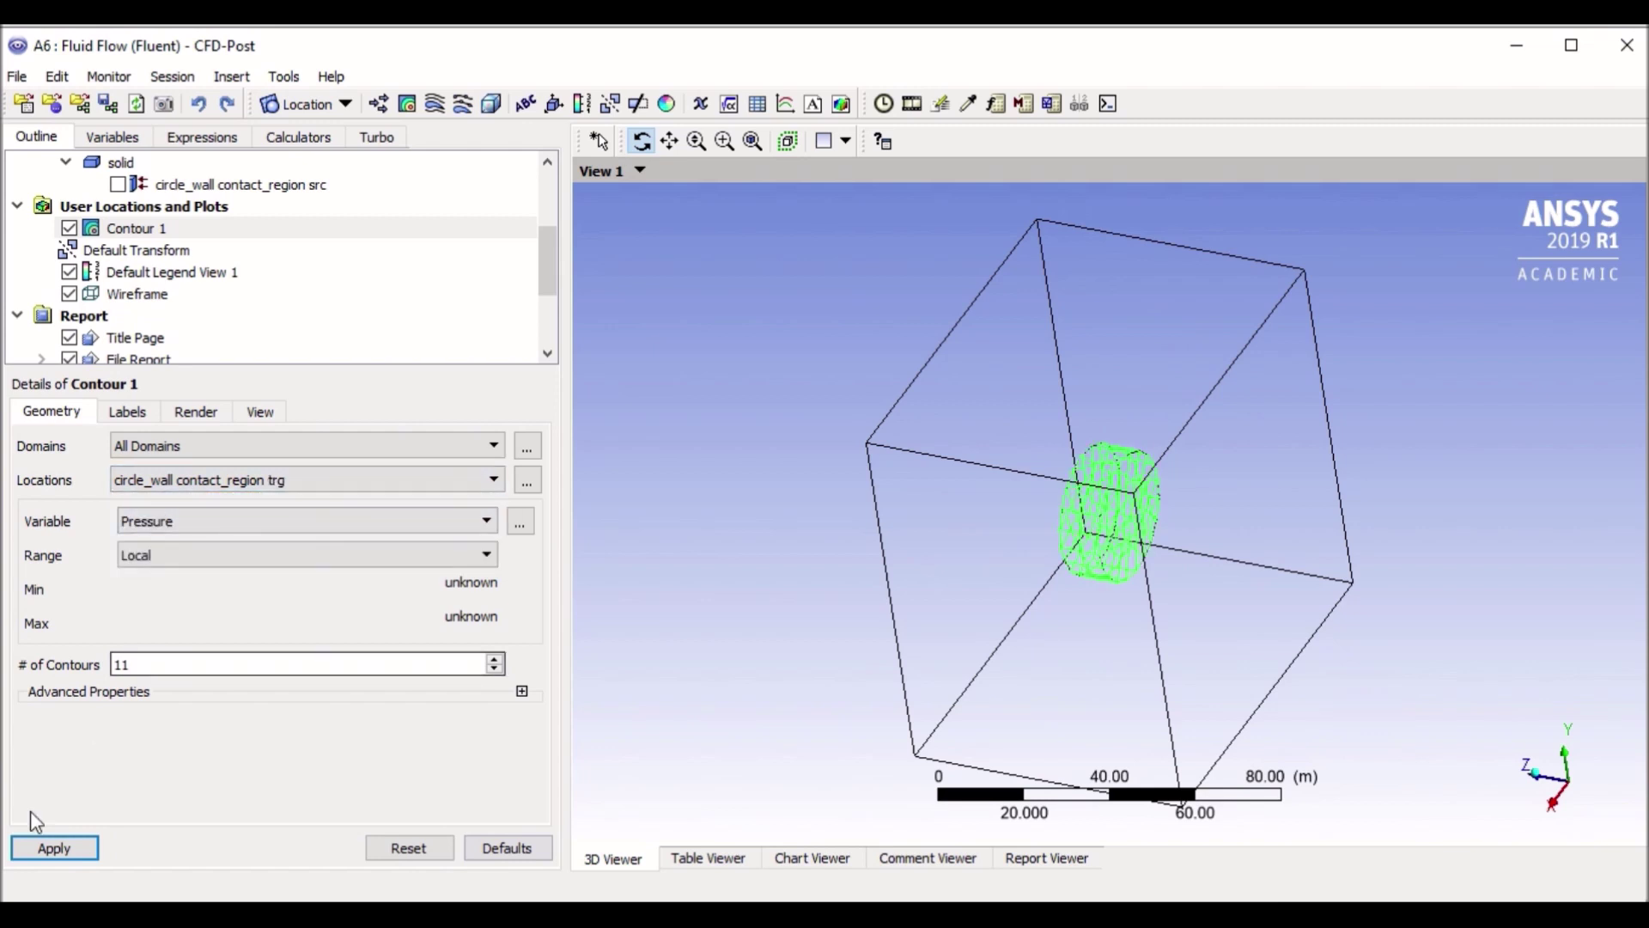
click(43, 847)
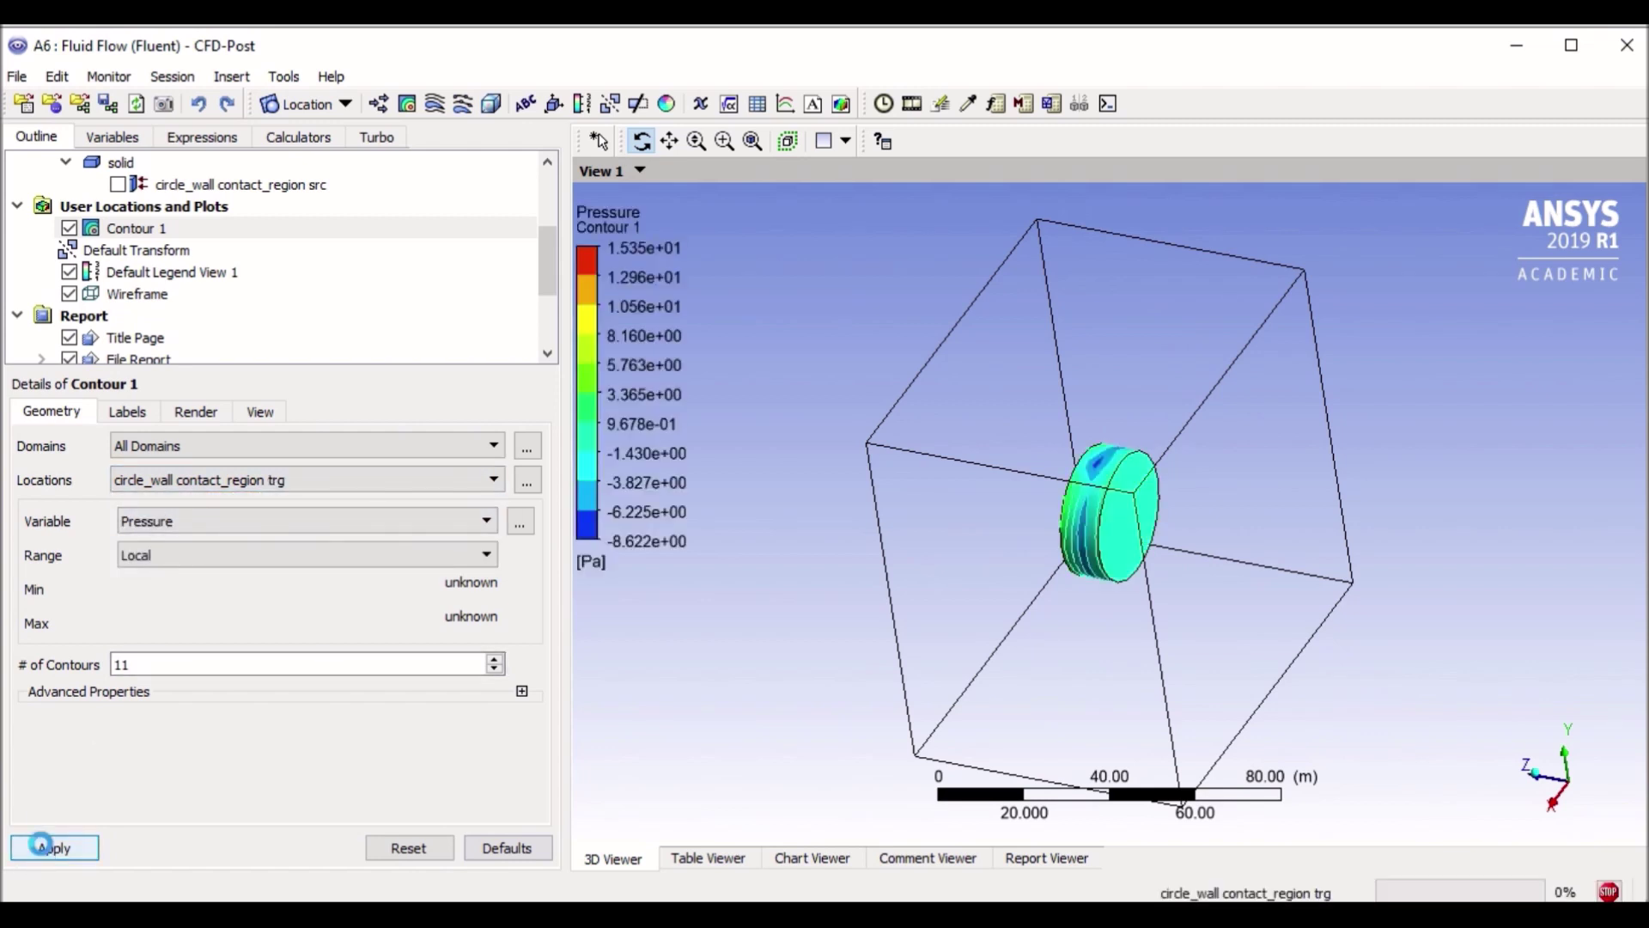
Reapply the contour on the trg disc and rotate to face it (-8.622 to 15.35 Pa)
click(276, 479)
click(189, 516)
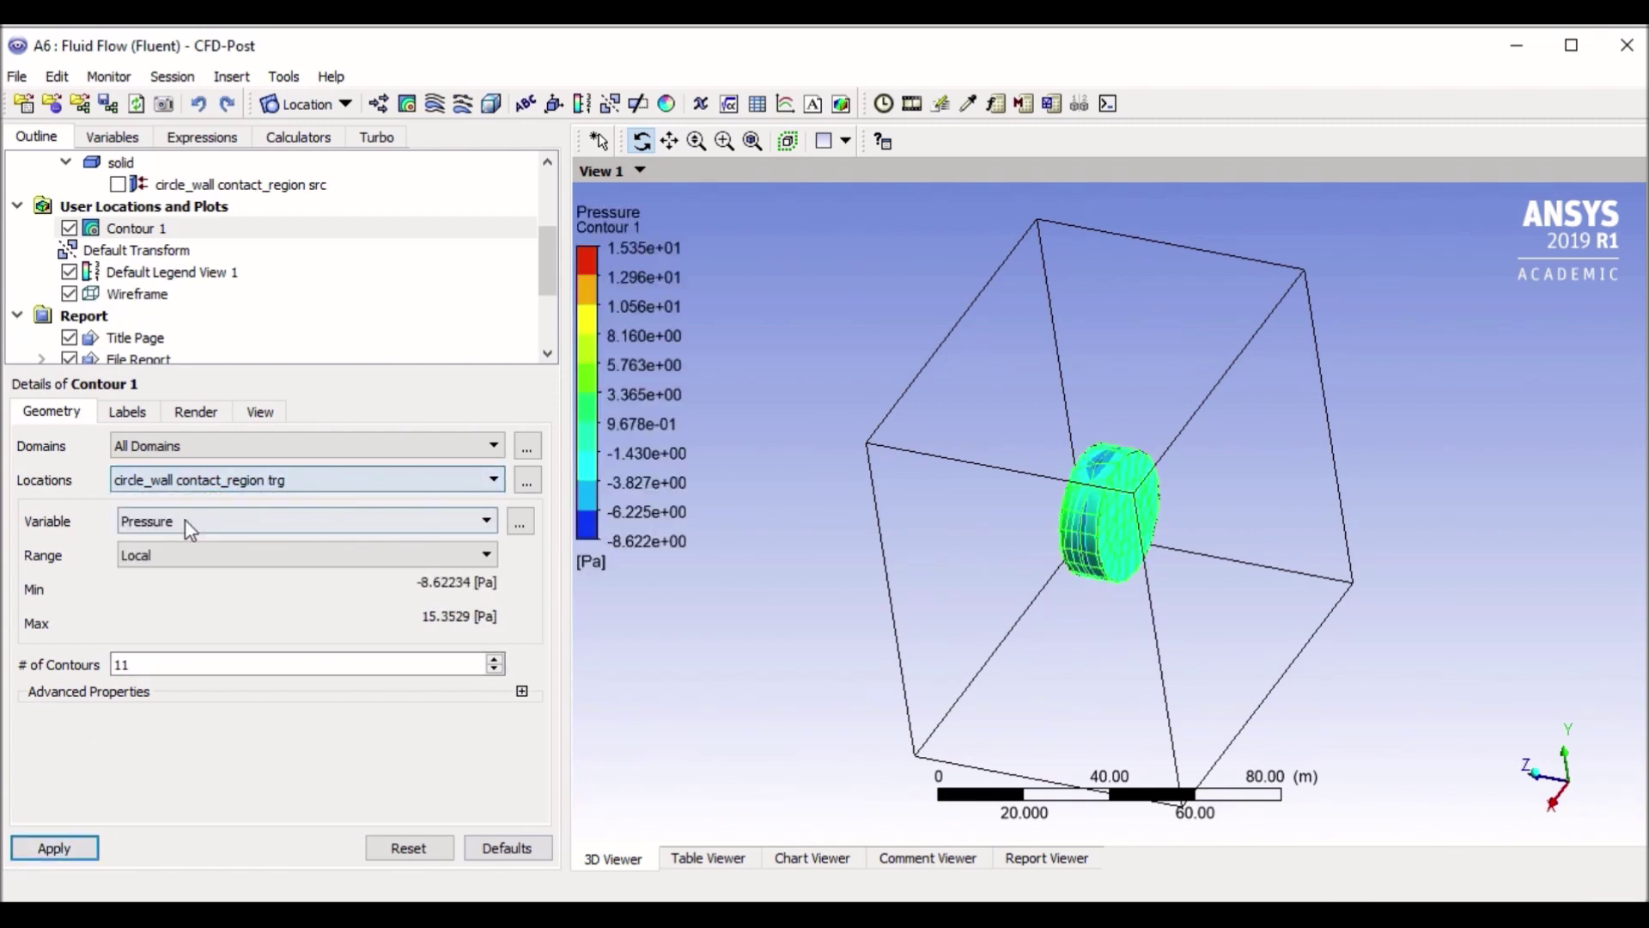
click(44, 847)
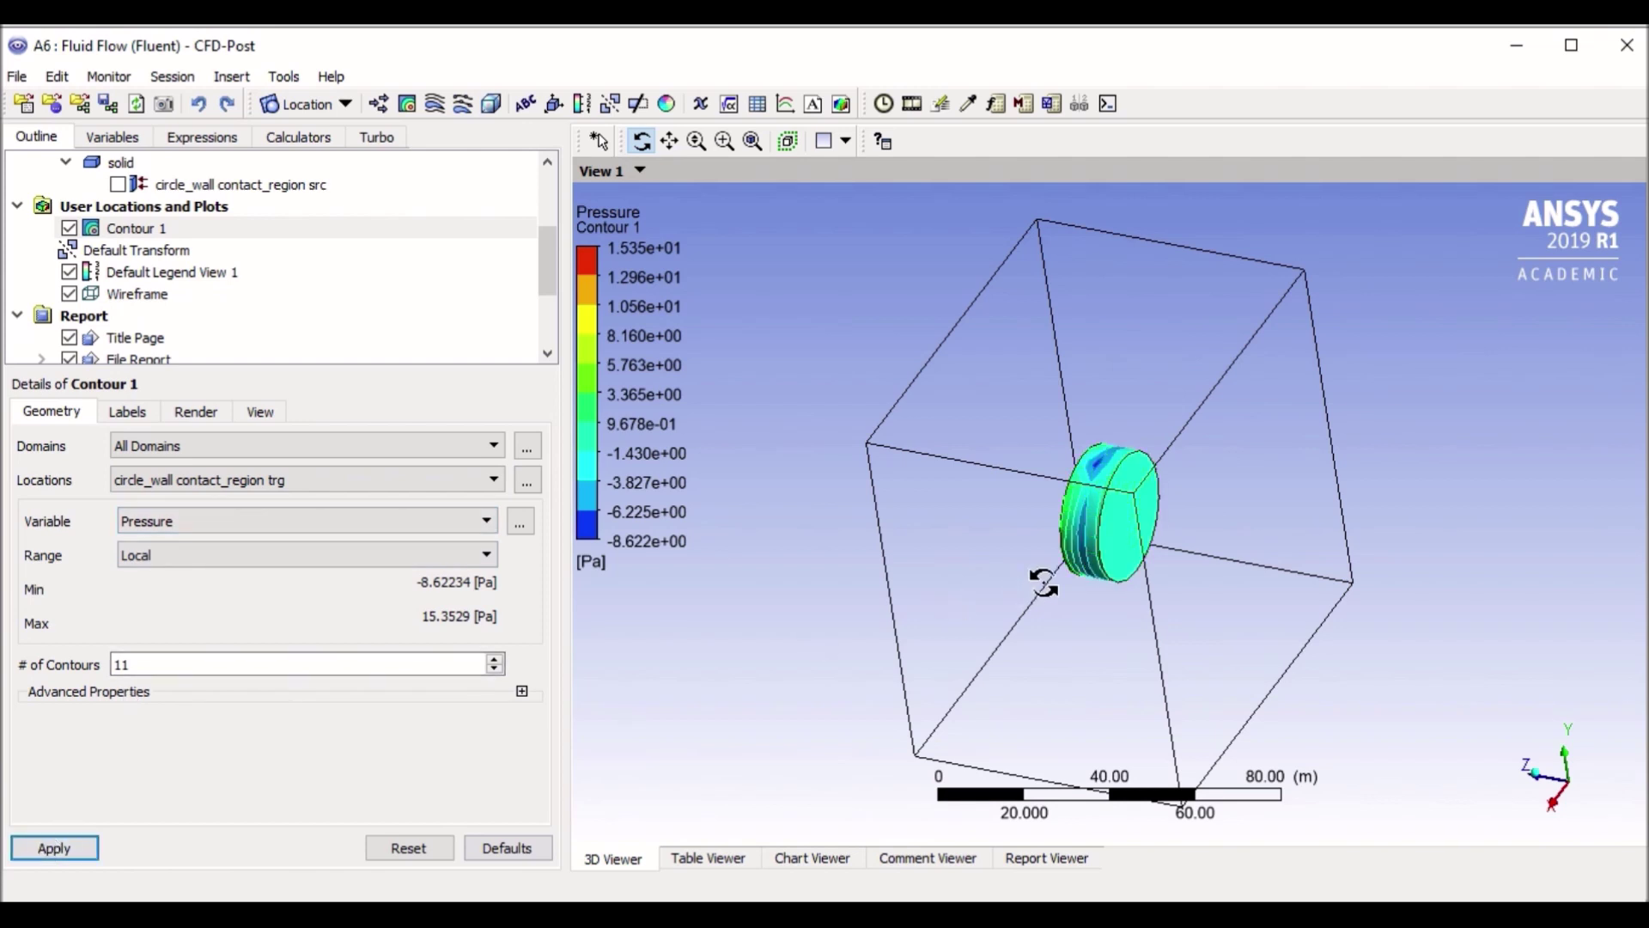
drag(1039, 584, 1171, 552)
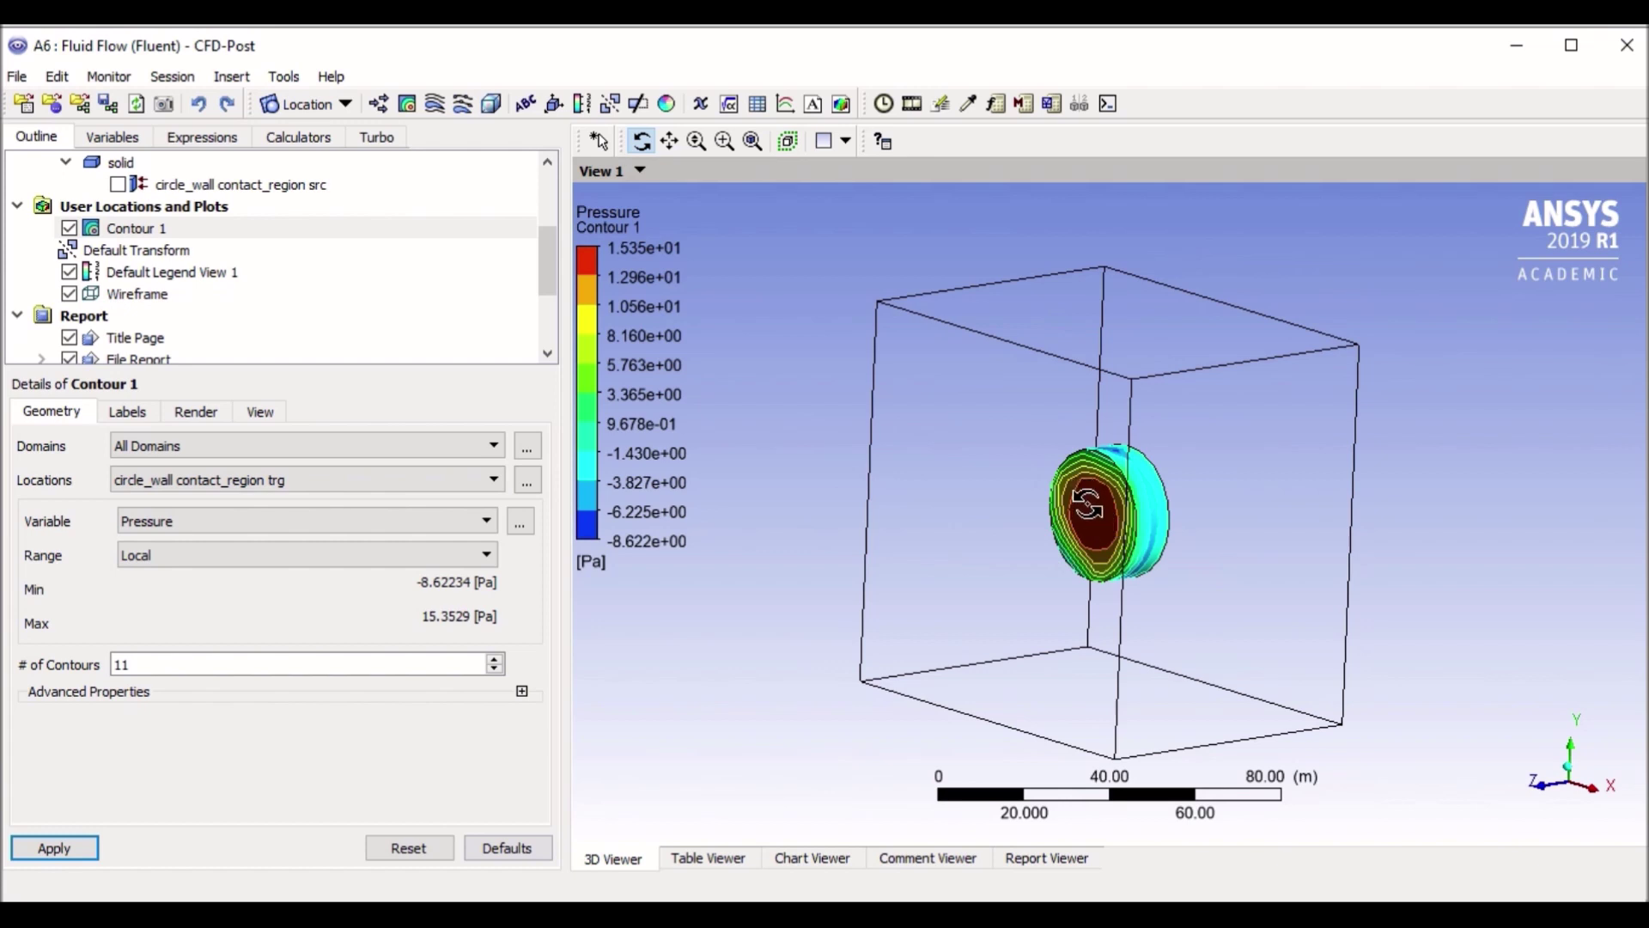
mouse_move(1214, 541)
mouse_down()
mouse_move(1310, 540)
mouse_move(973, 515)
mouse_move(1167, 625)
mouse_move(1237, 538)
mouse_up()
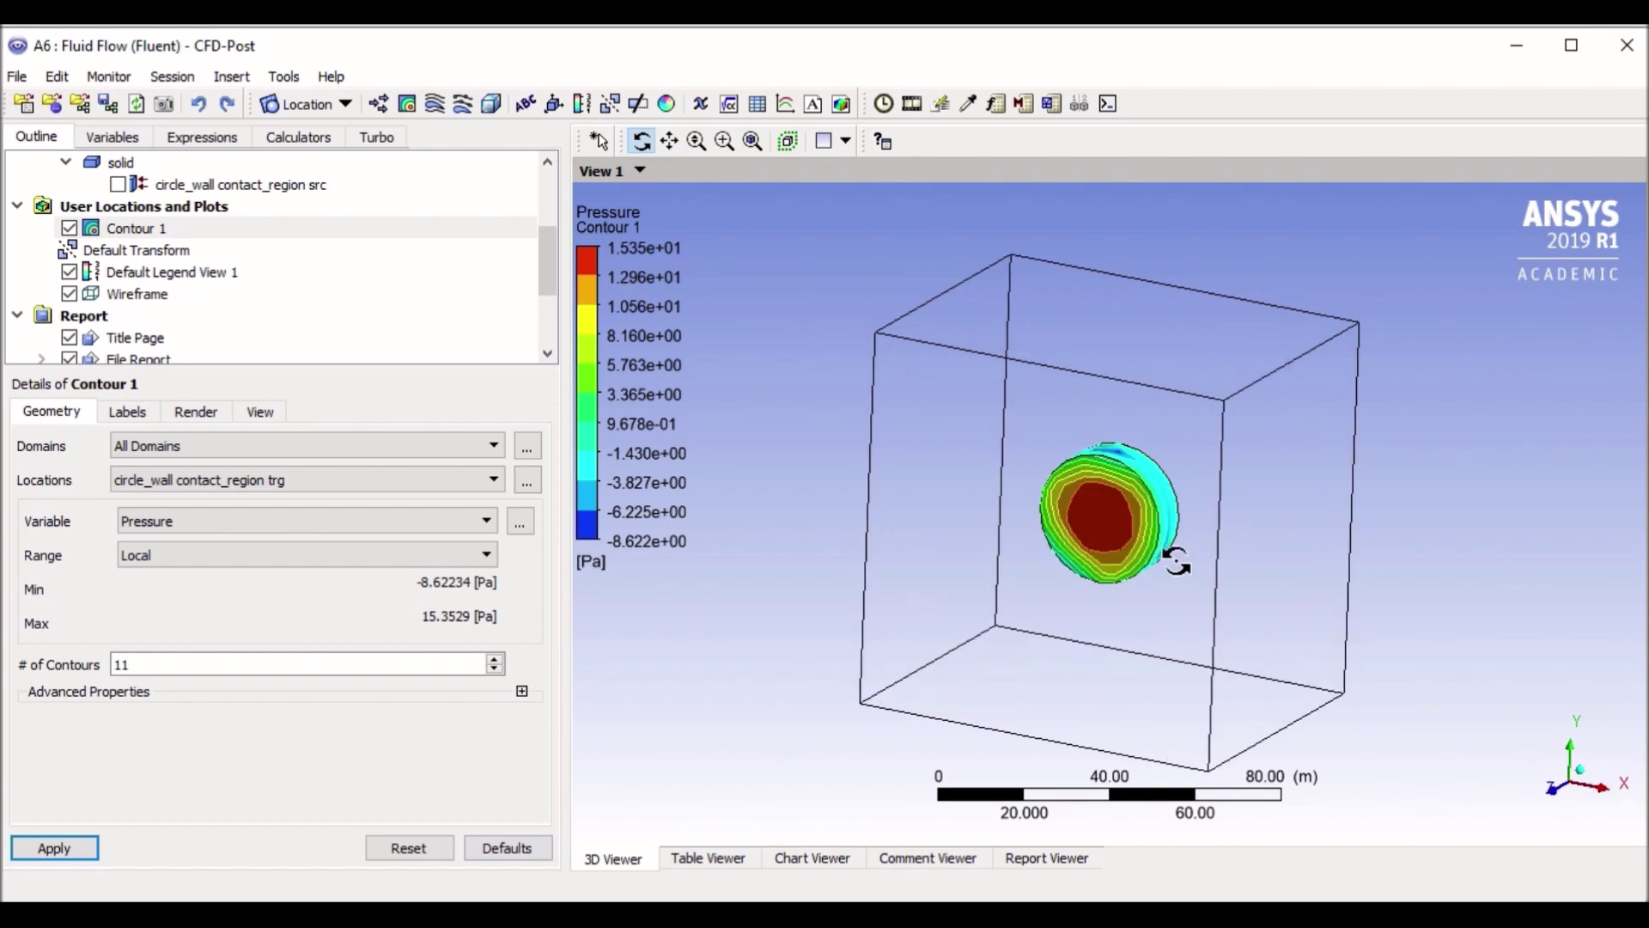
click(400, 522)
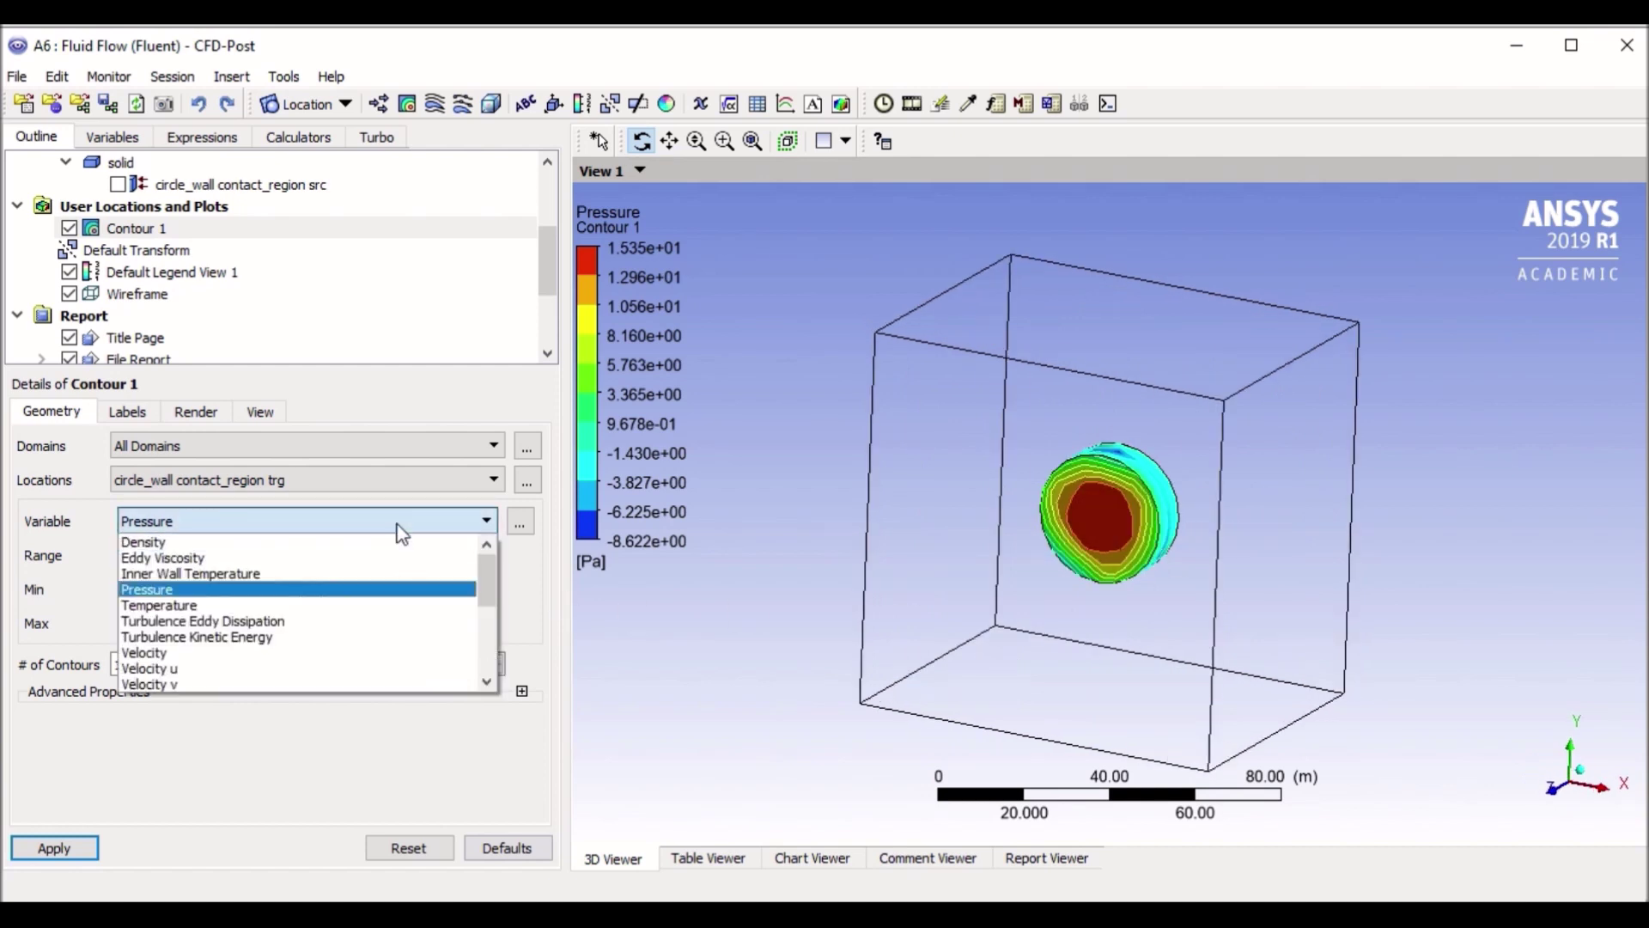
Switch Contour 1 to Velocity (0.392–4.62 m/s) and rotate the disc edge-on
click(314, 656)
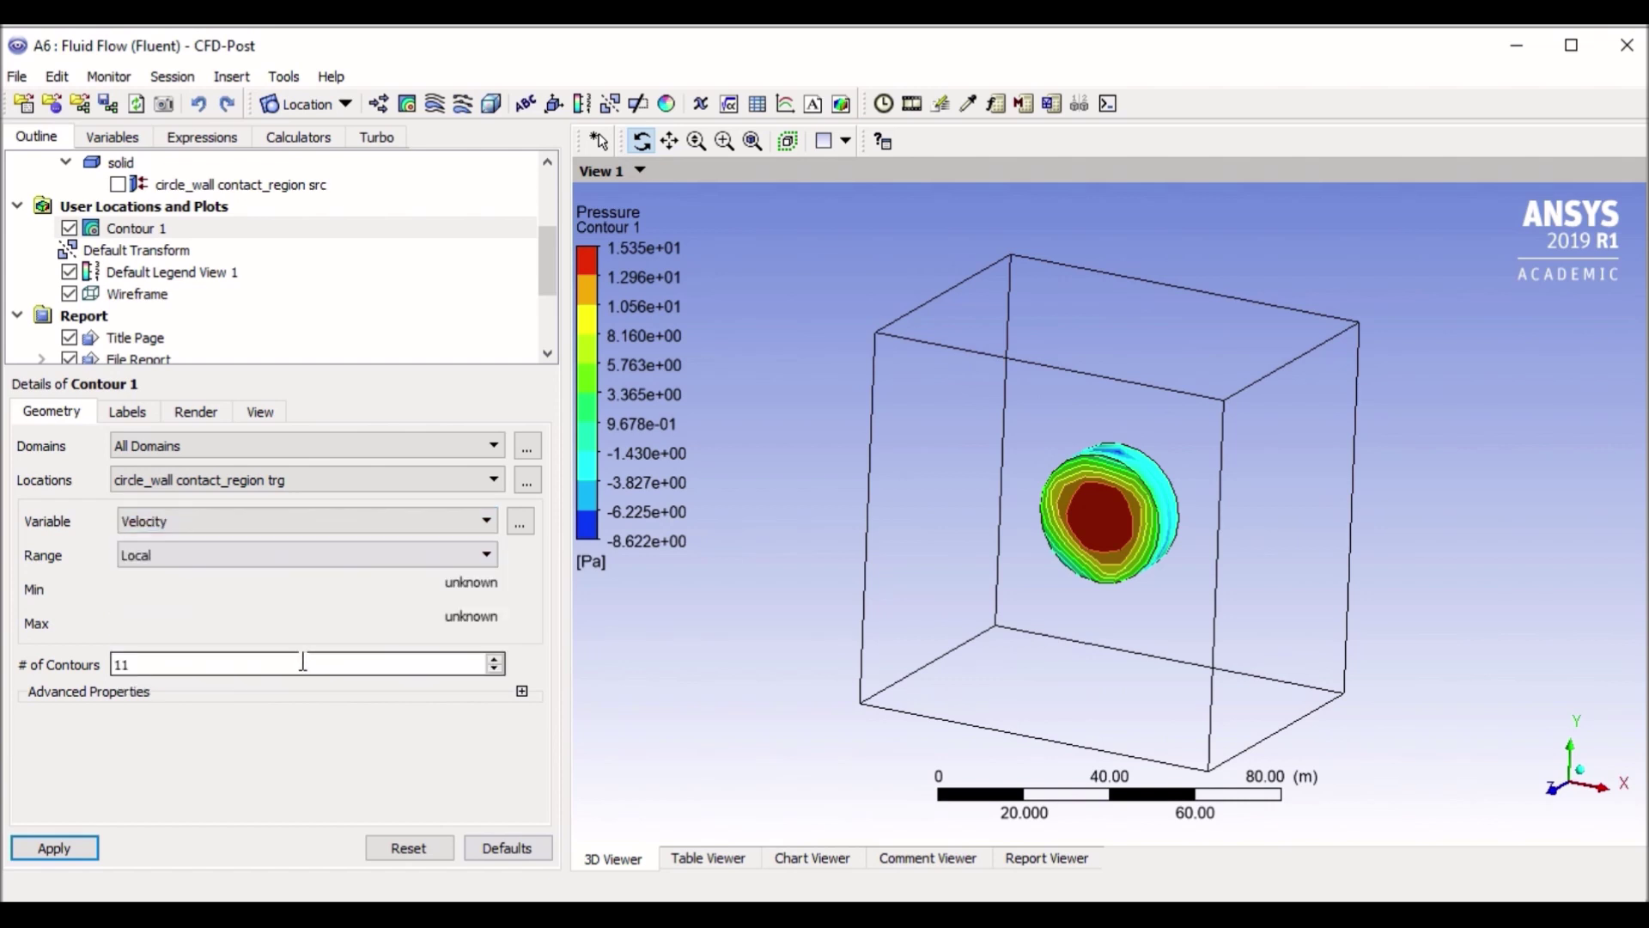
click(51, 850)
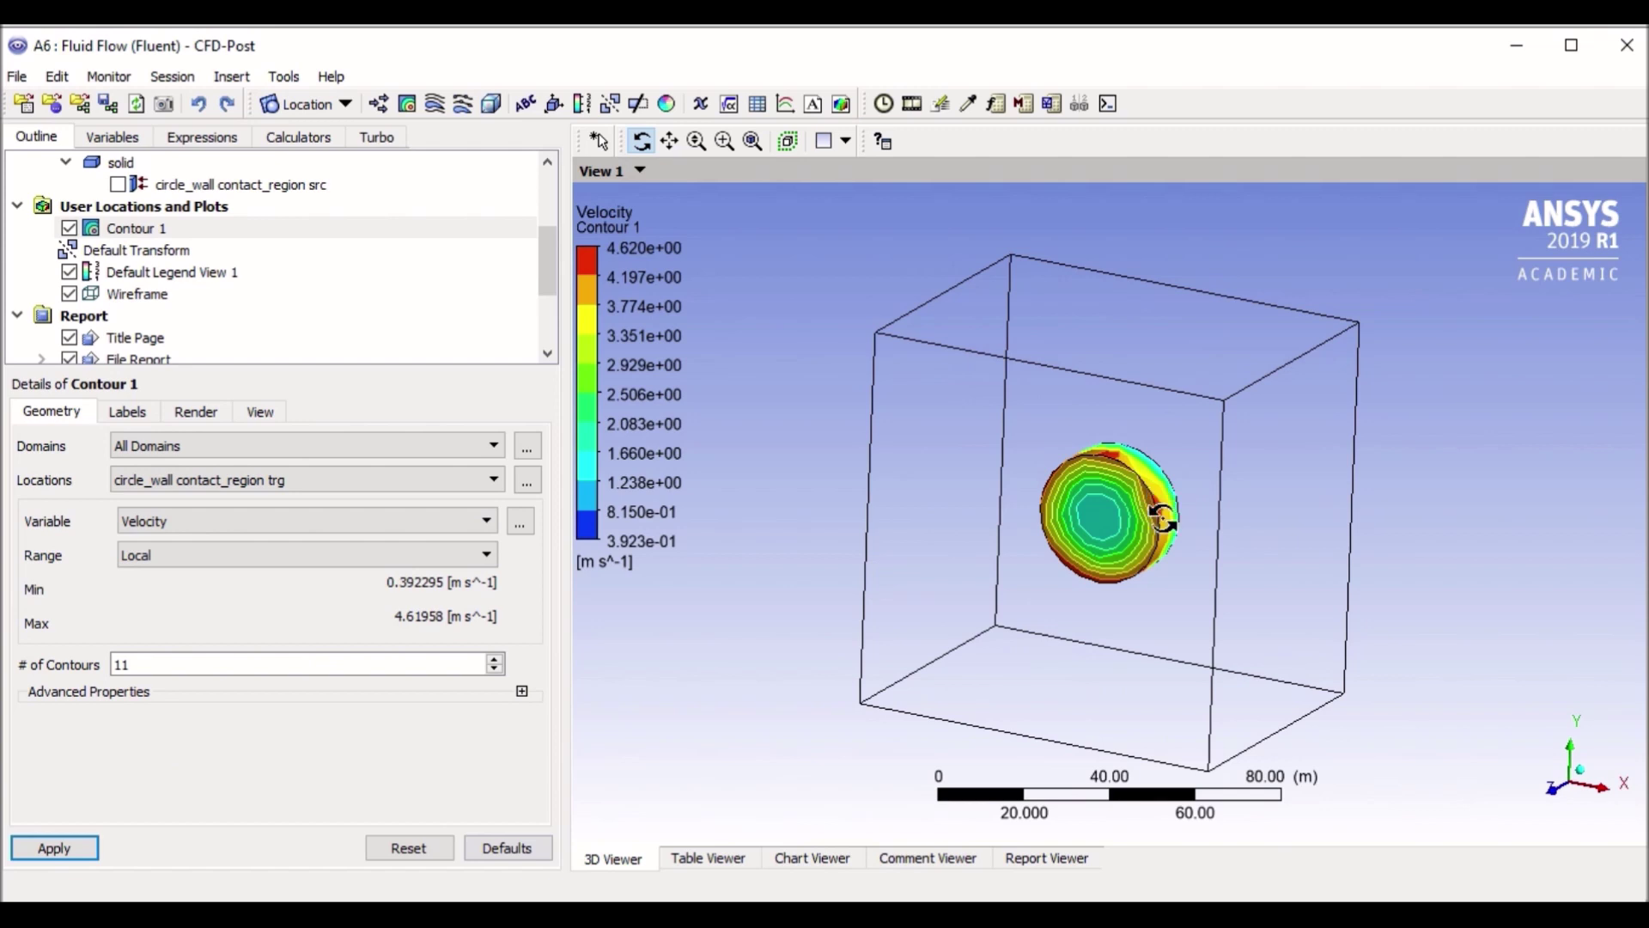
mouse_move(1163, 518)
mouse_down()
mouse_move(1065, 526)
mouse_move(1078, 480)
mouse_move(1140, 538)
mouse_up()
drag(964, 526, 1124, 511)
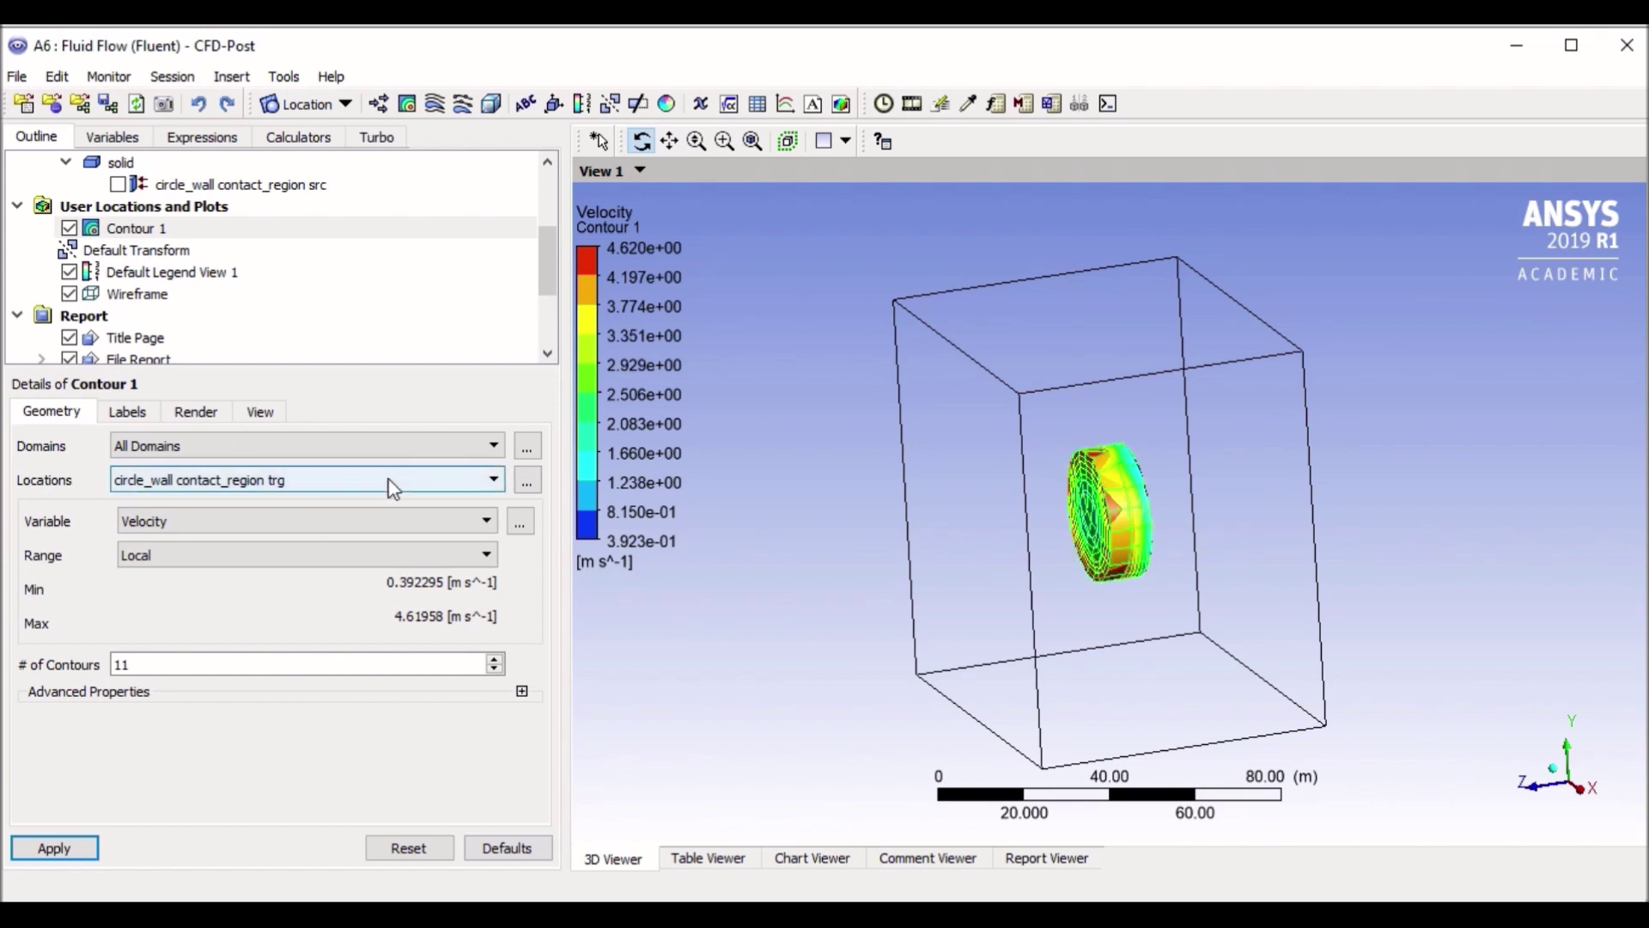
Hide Contour 1 and insert a new plane location named Plane 1
click(69, 227)
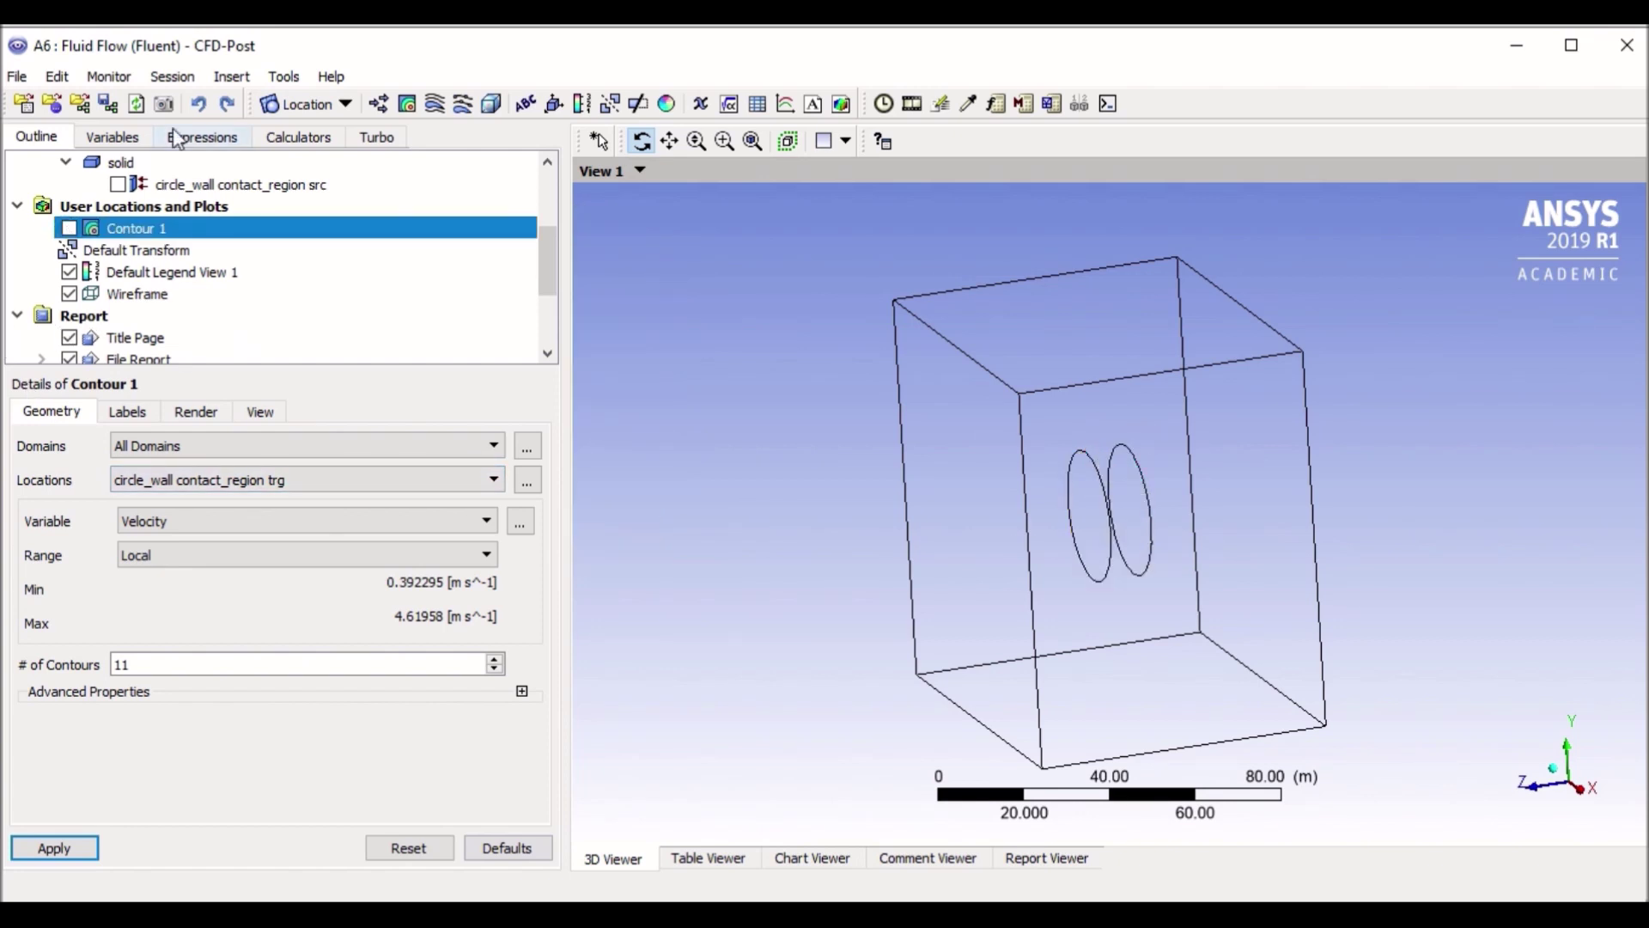
click(227, 77)
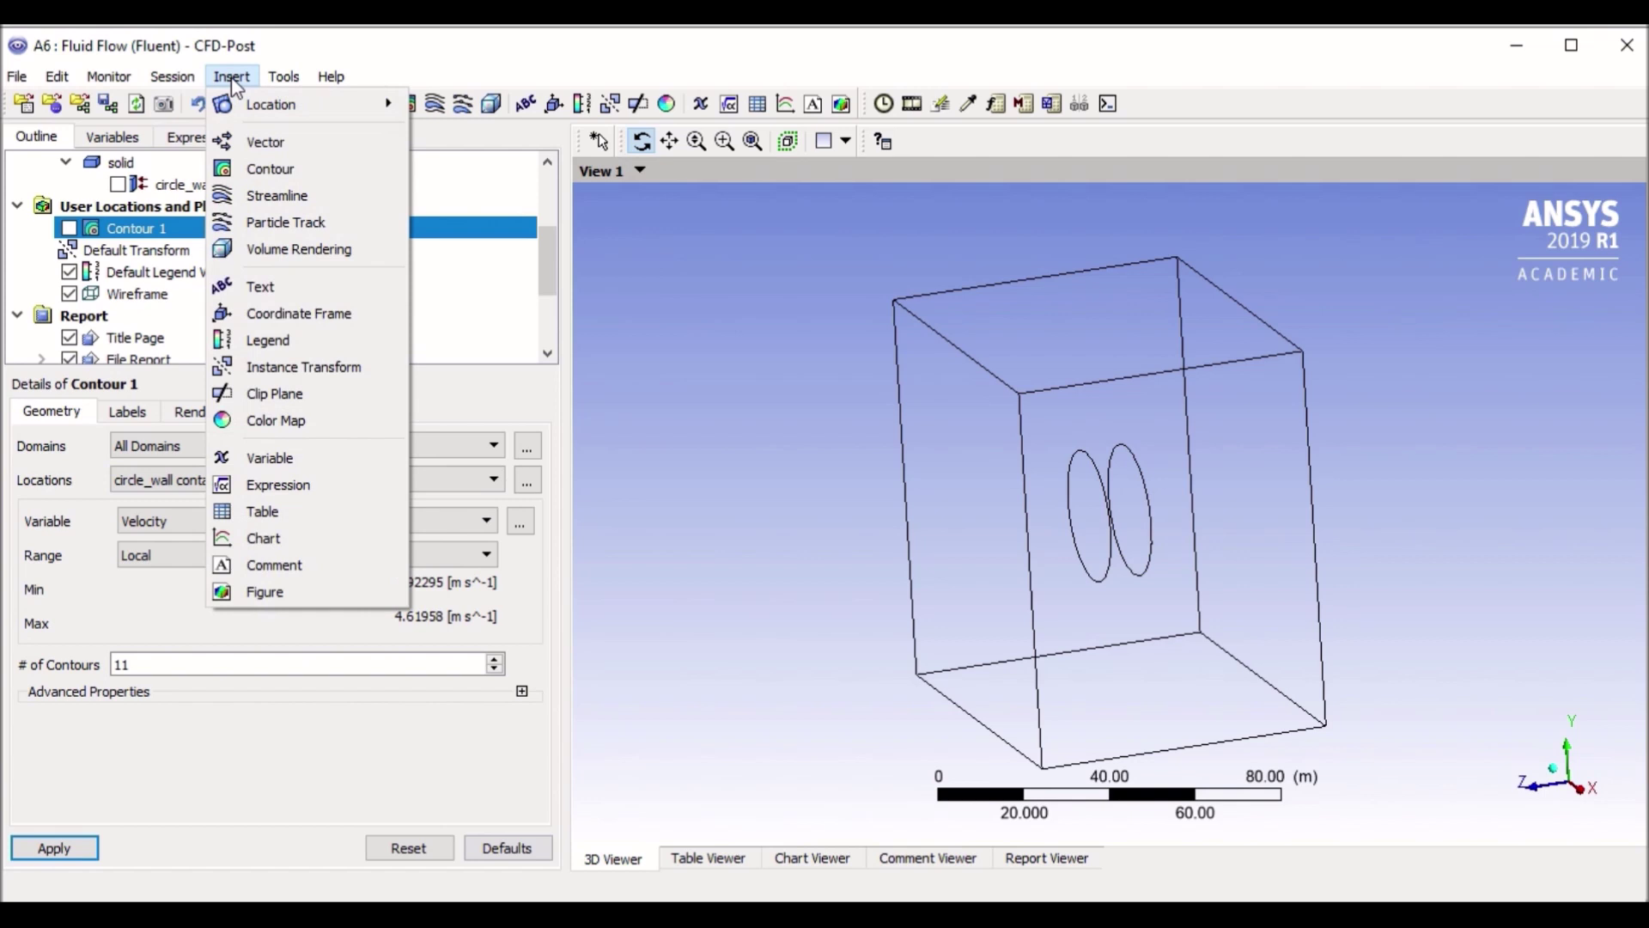
mouse_move(260, 104)
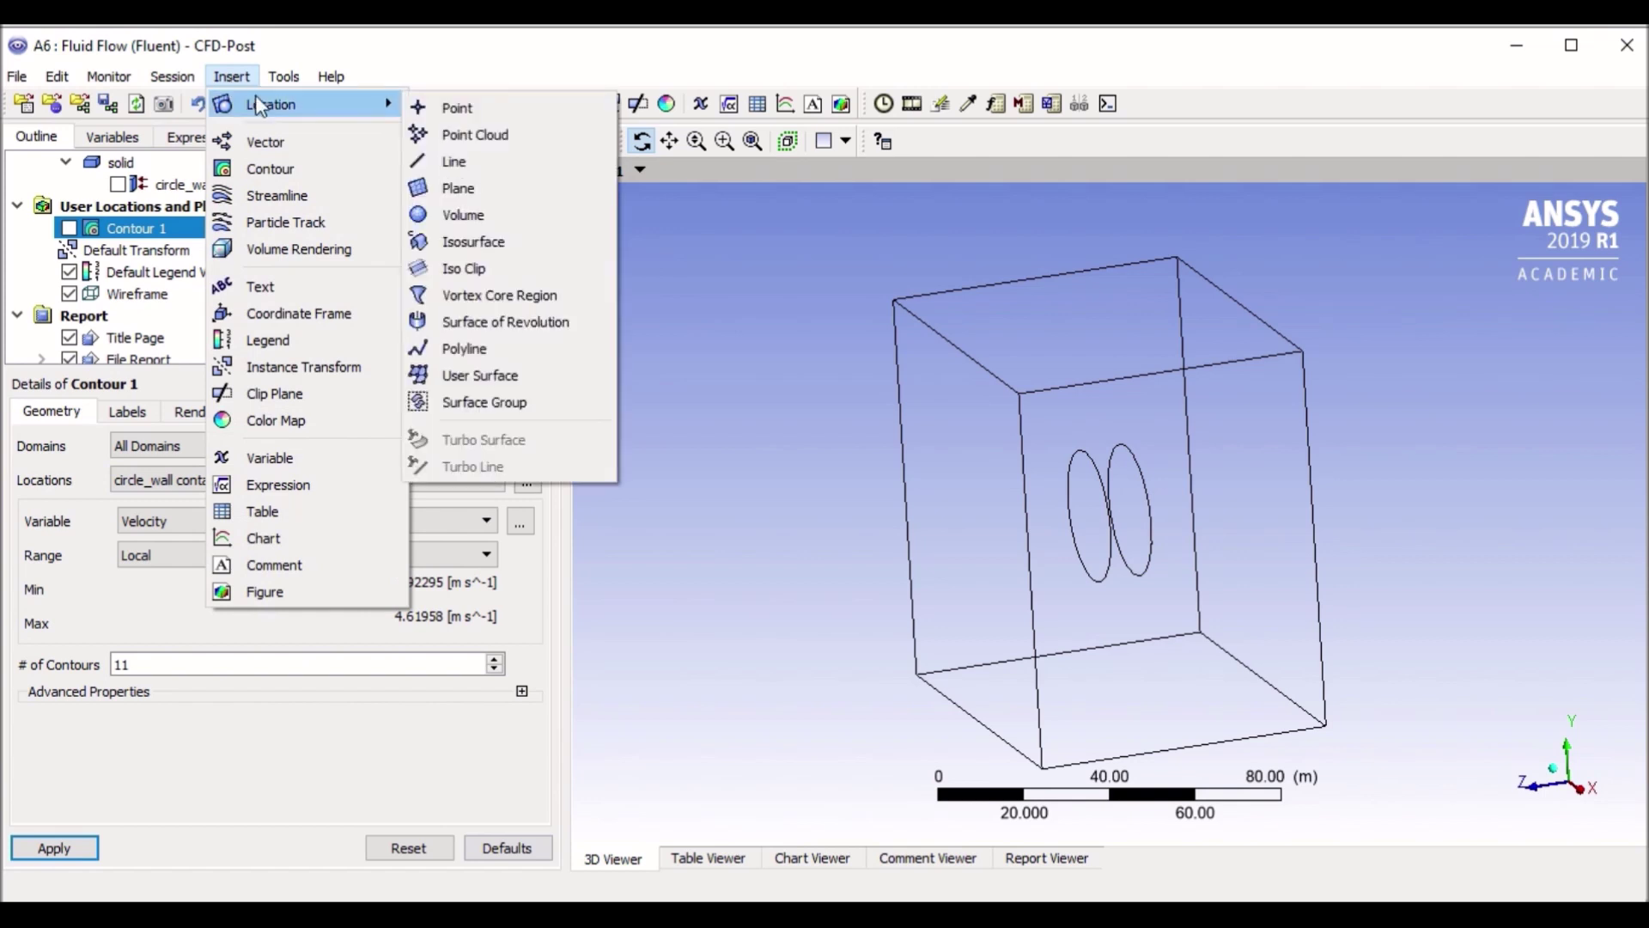
click(505, 187)
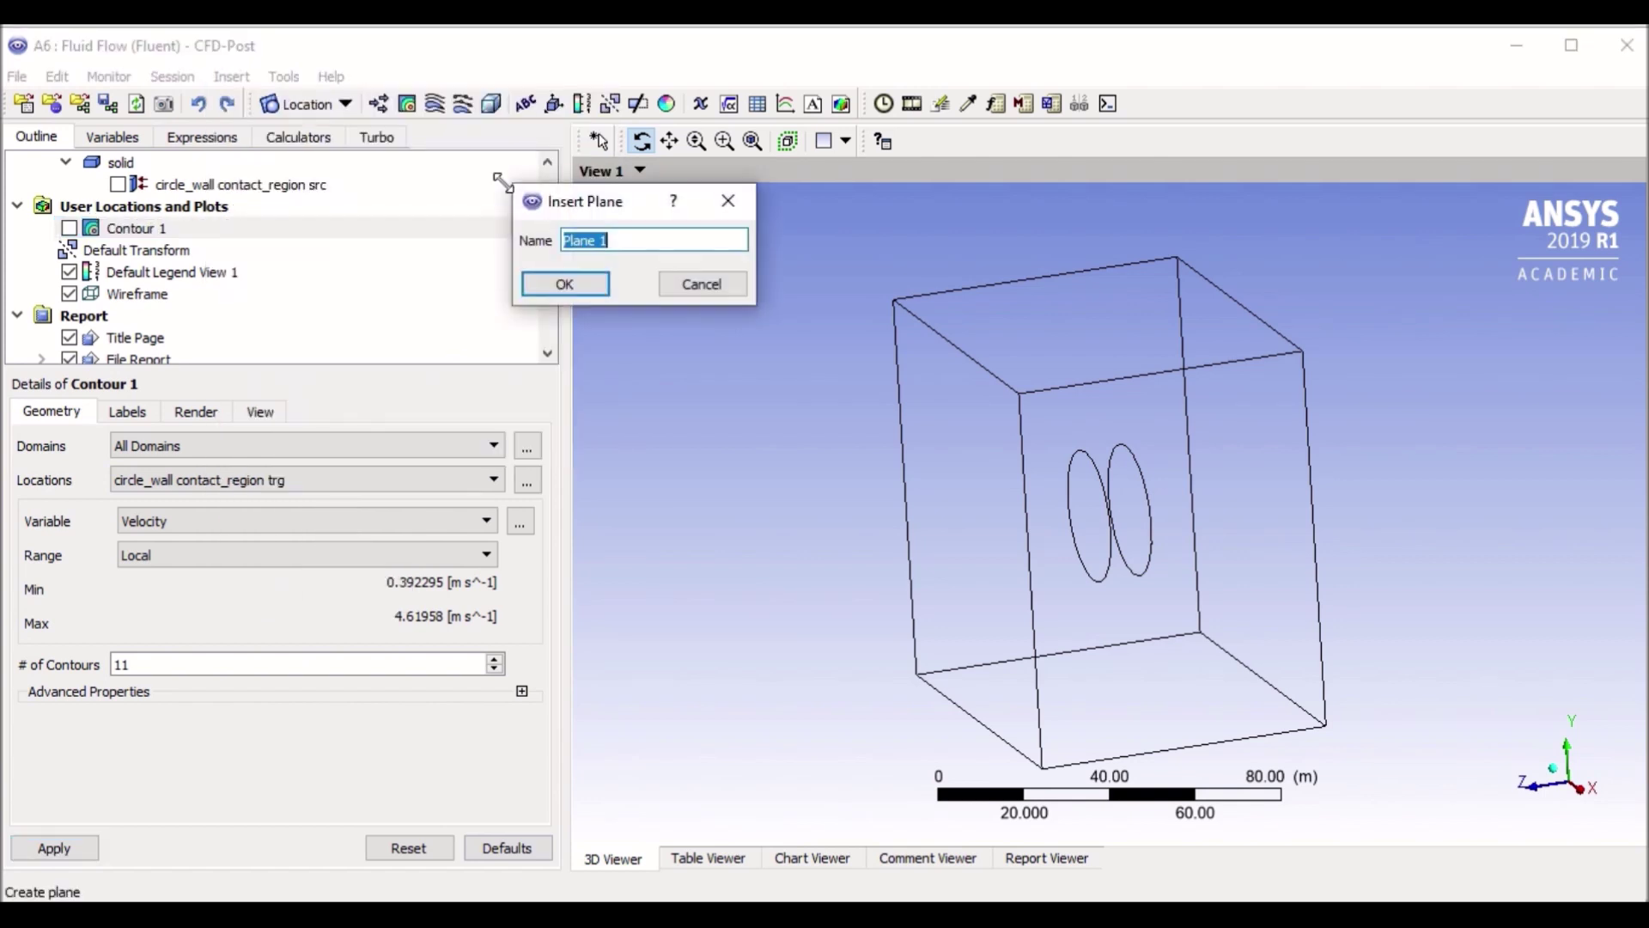
click(555, 283)
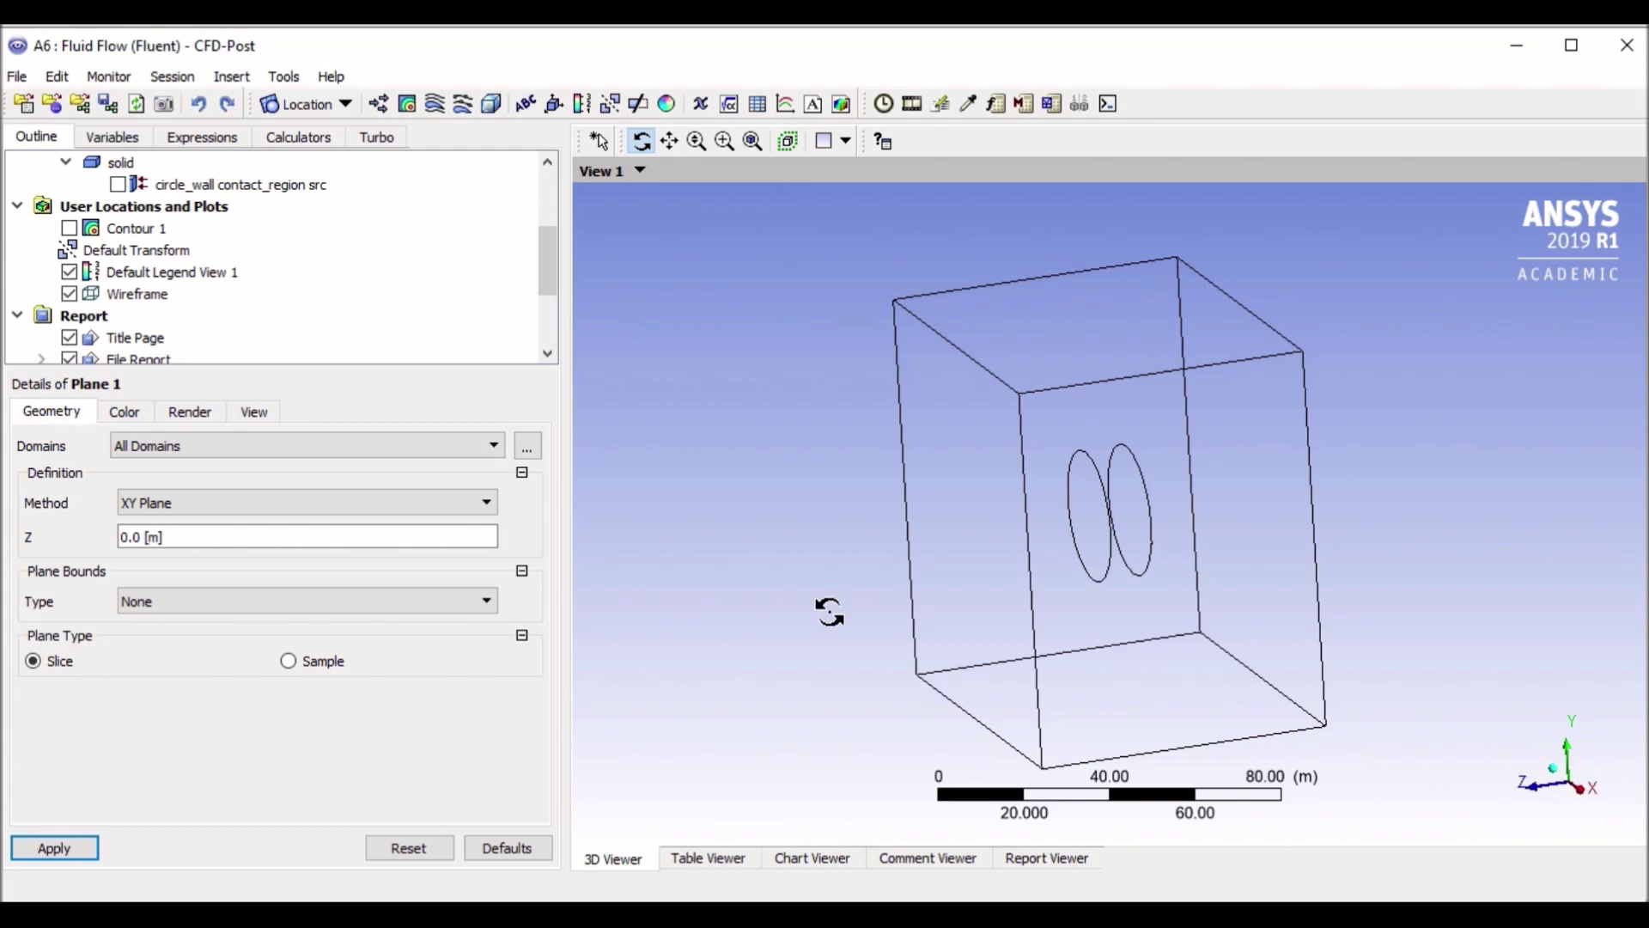
Define Plane 1 as a ZX Plane and apply it
click(341, 507)
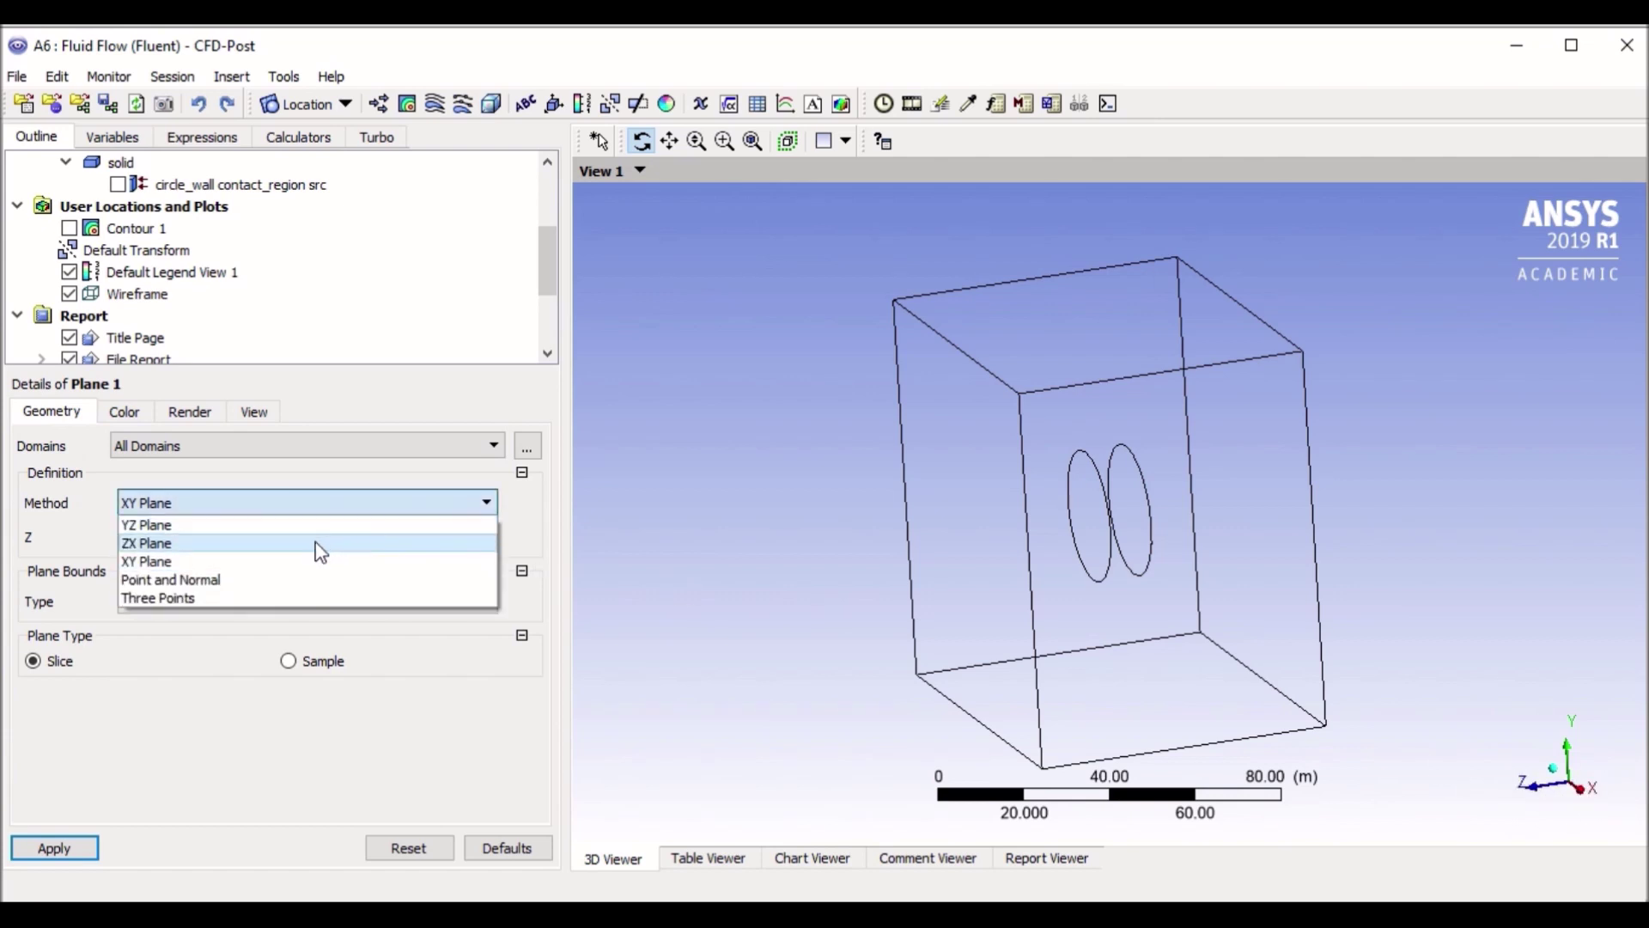
click(311, 545)
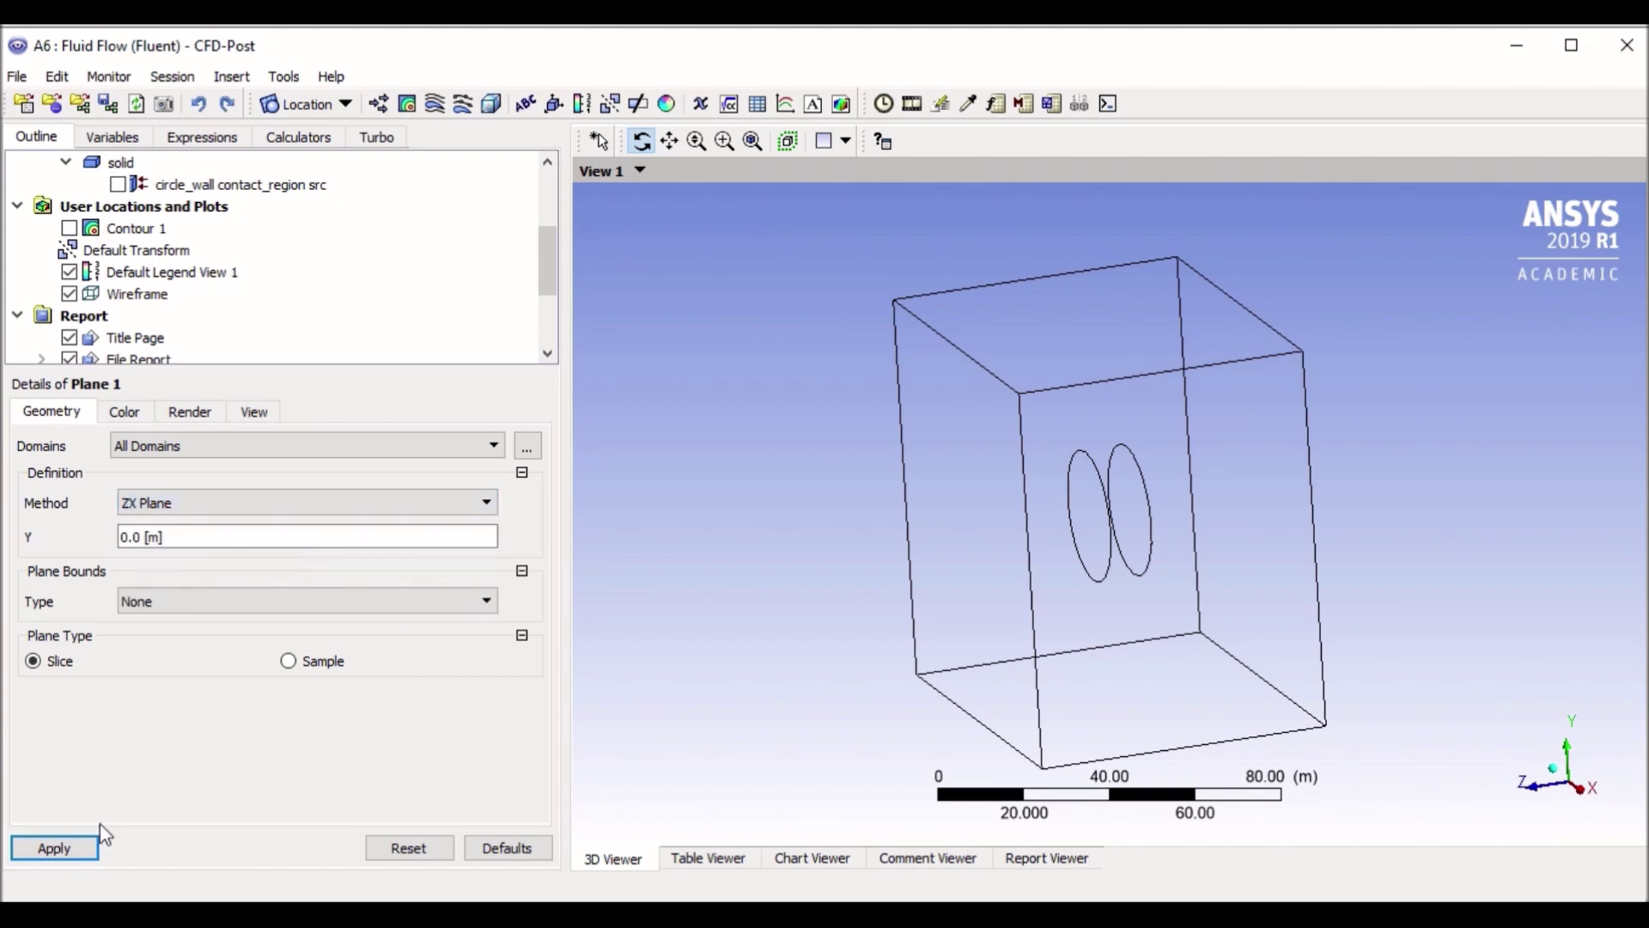
click(62, 857)
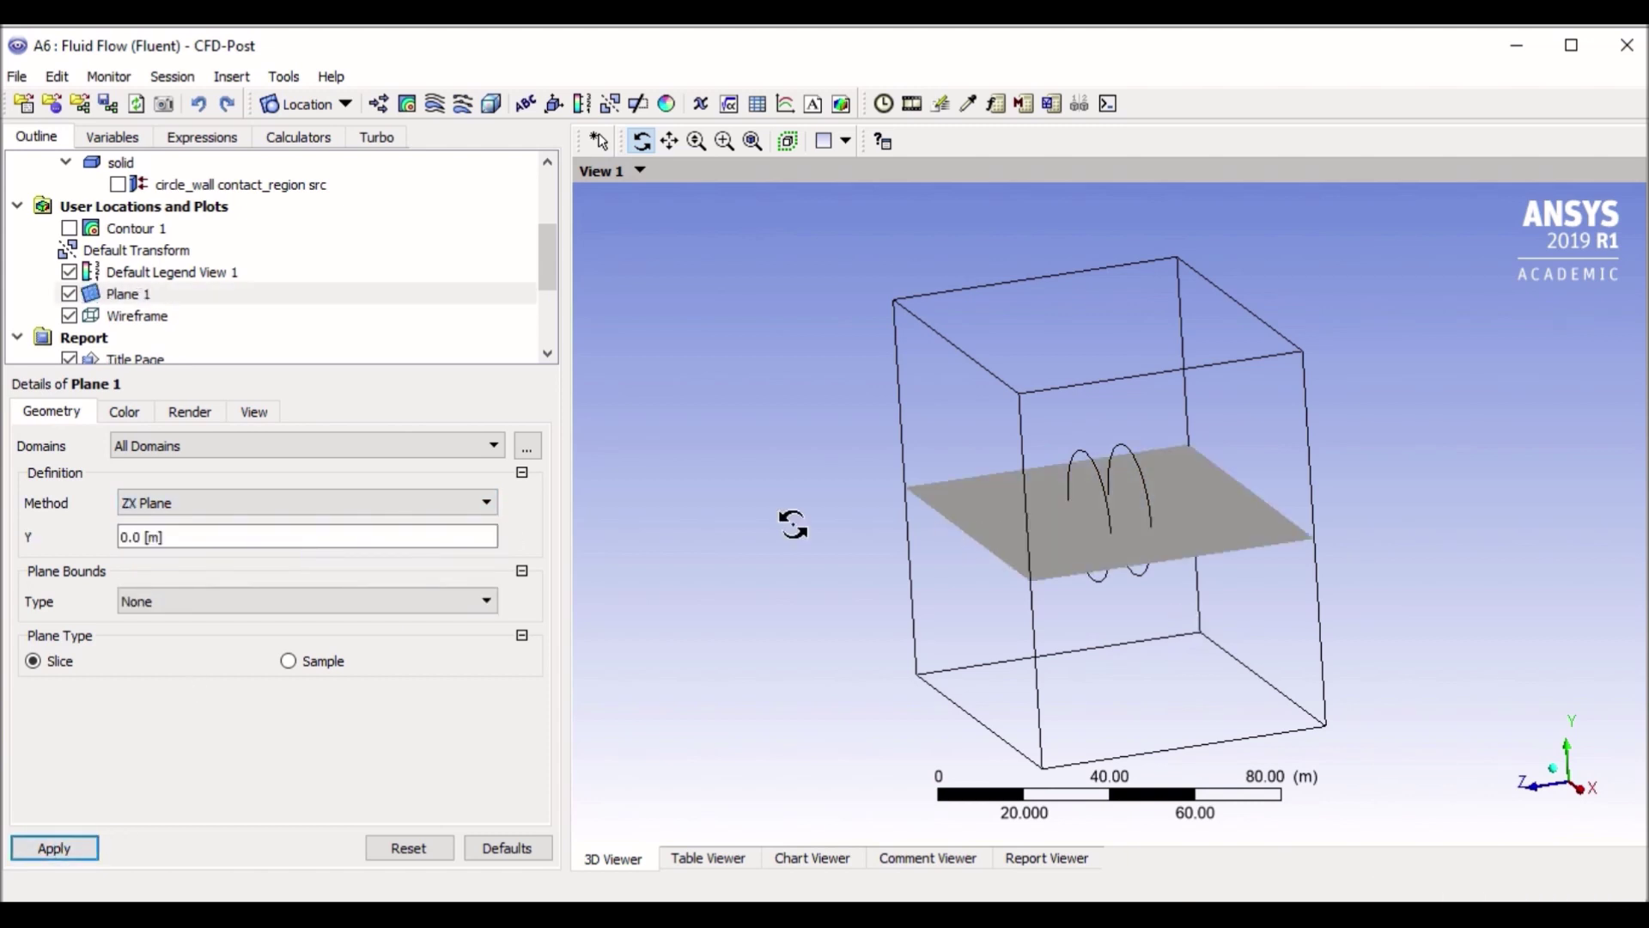
mouse_move(1118, 529)
mouse_down()
mouse_move(1171, 553)
mouse_move(1119, 510)
mouse_up()
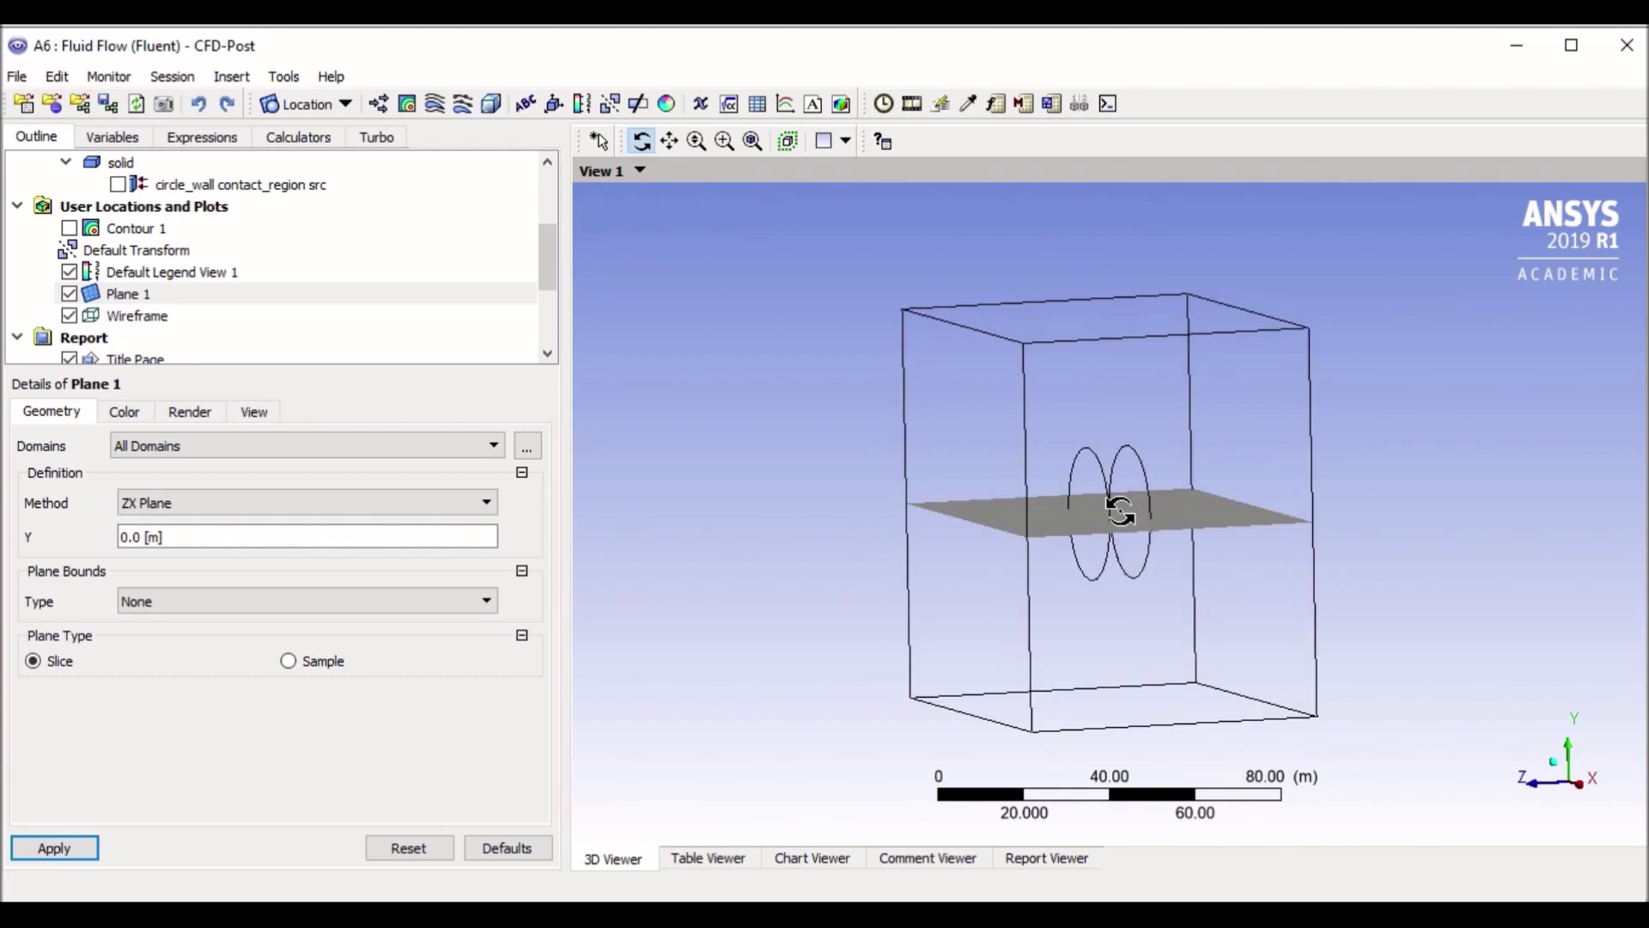
Try moving Plane 1 up to Y 20.7048 m, then down below the disc
click(143, 538)
drag(273, 549, 340, 548)
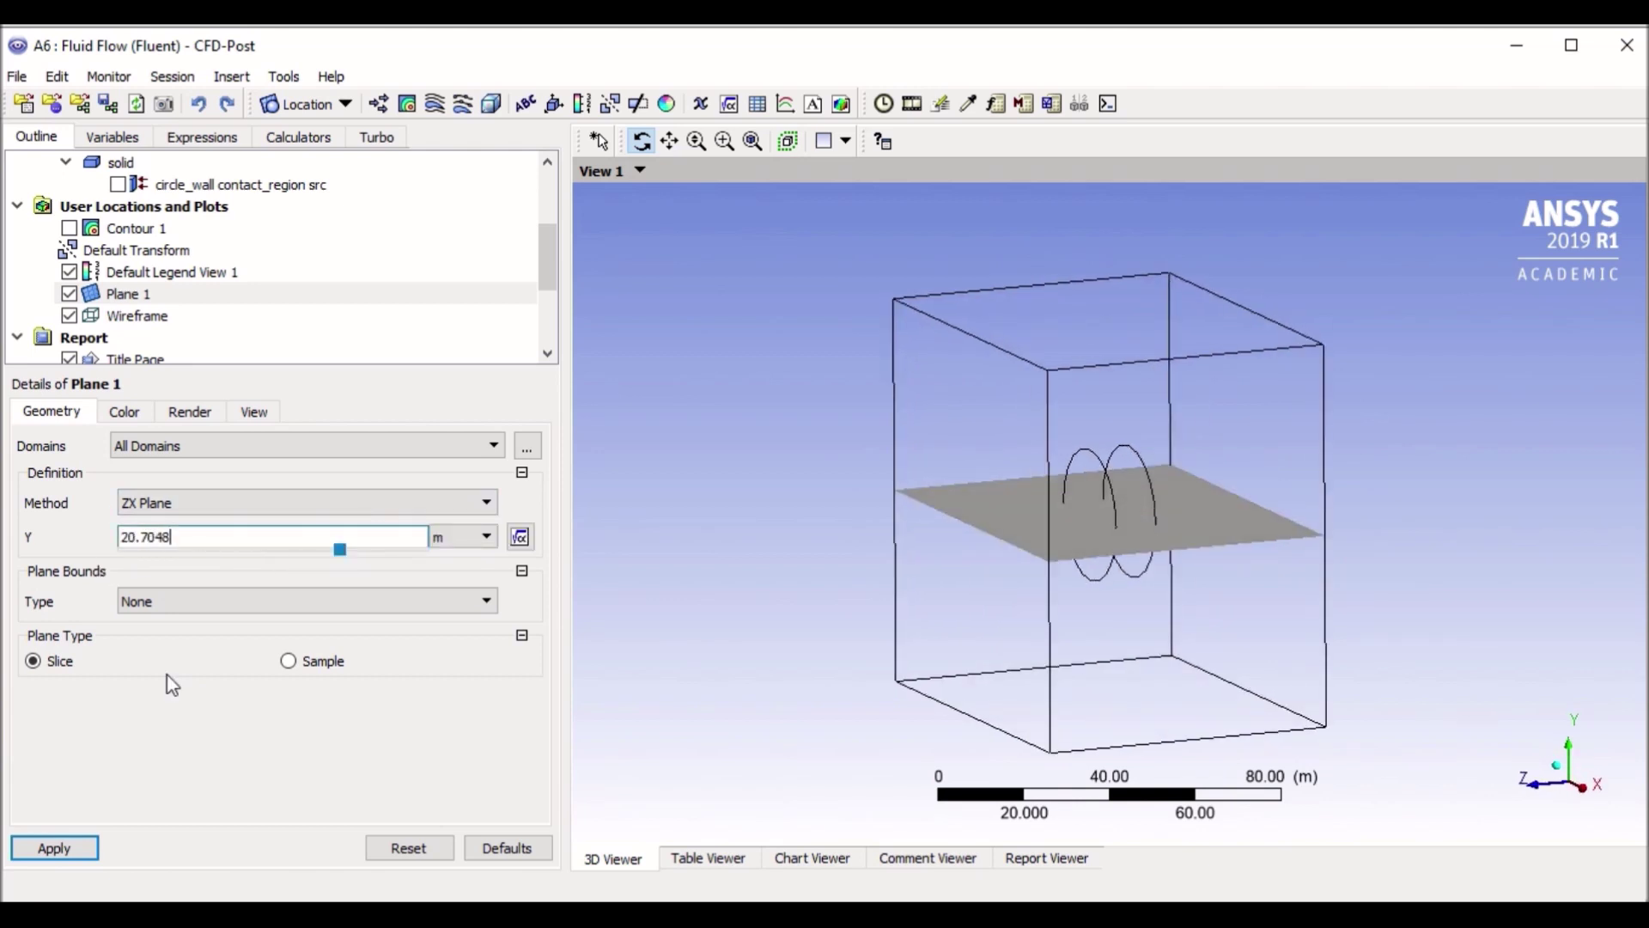
click(73, 848)
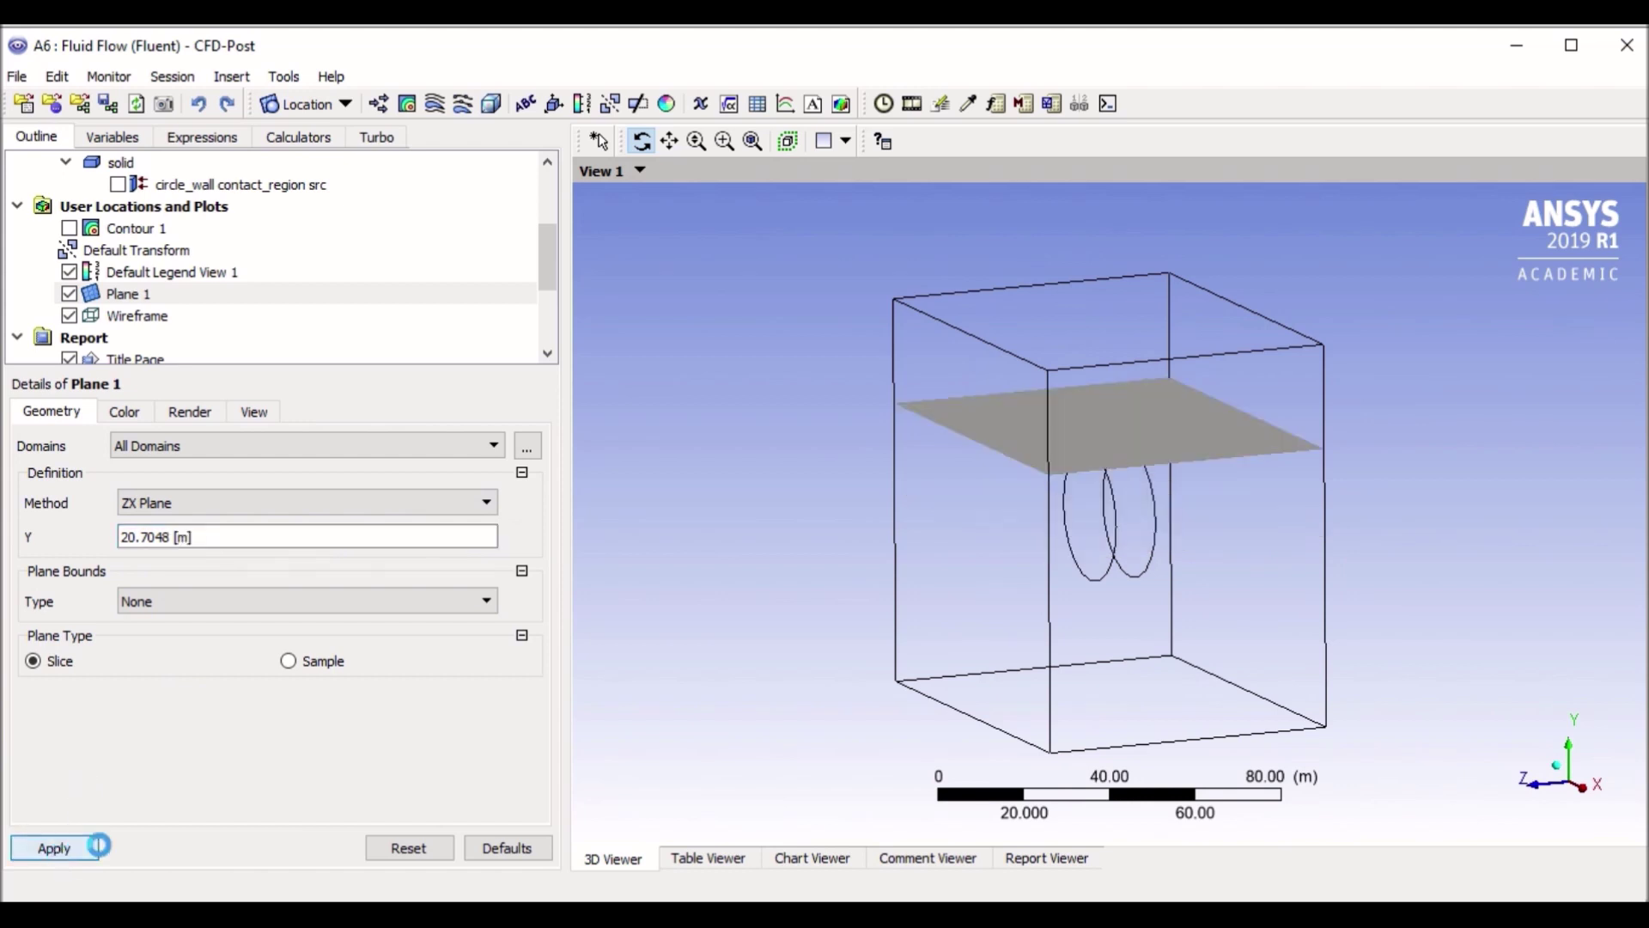
click(338, 537)
drag(345, 549, 212, 558)
click(57, 847)
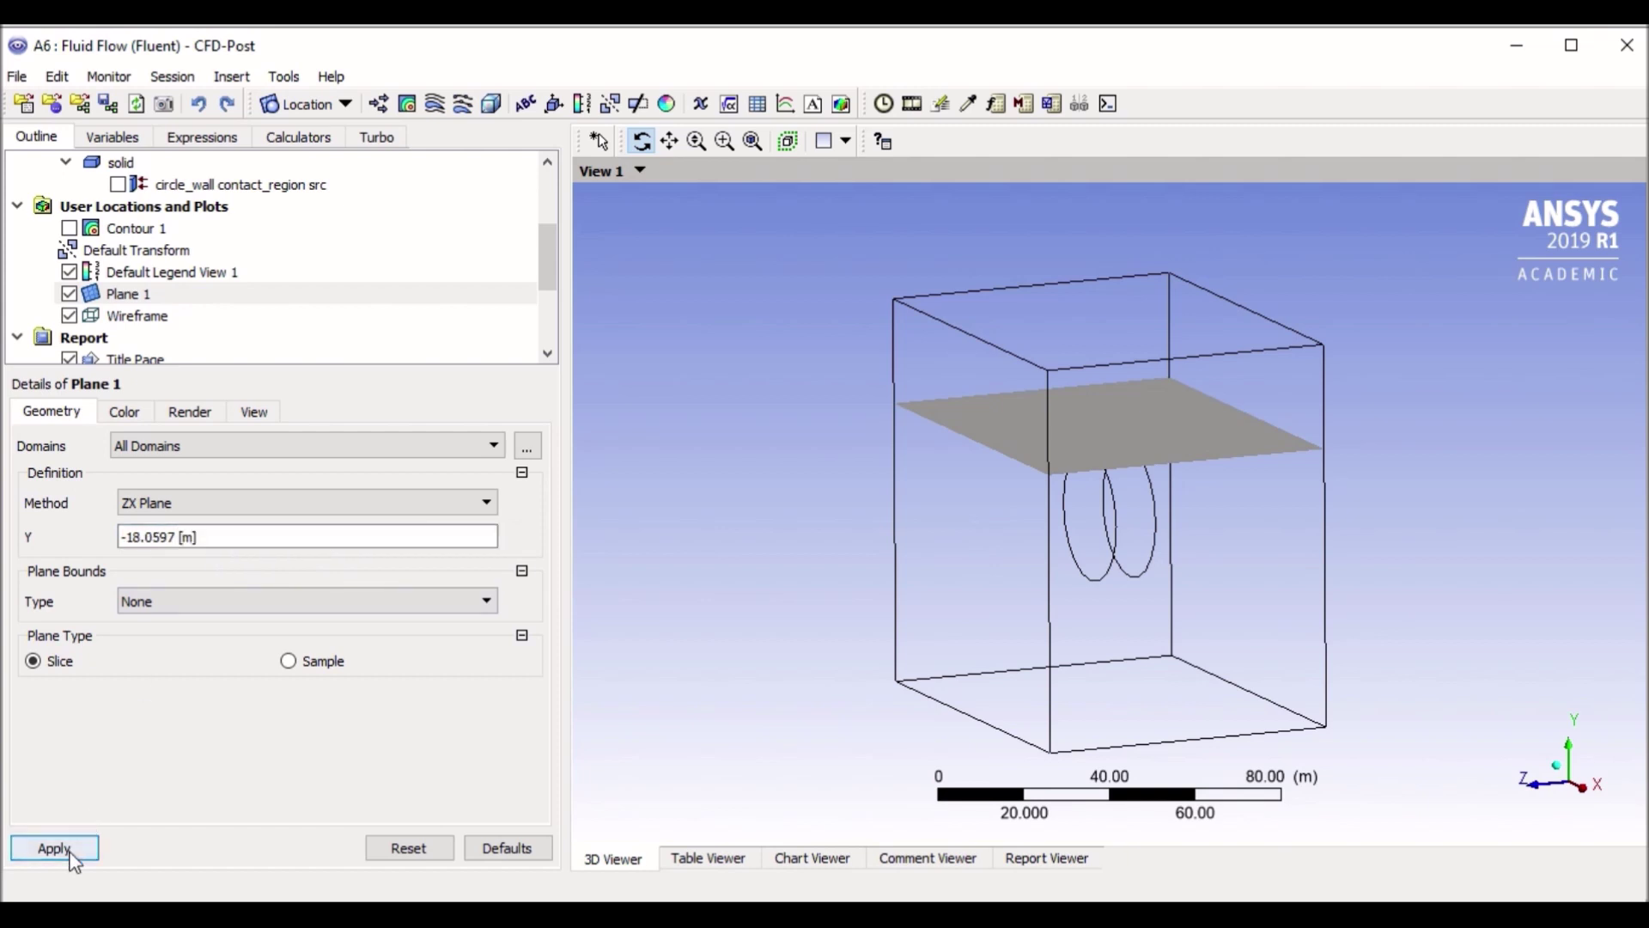
Set Plane 1's Y to 0 m, apply, and rotate around the slice
click(156, 542)
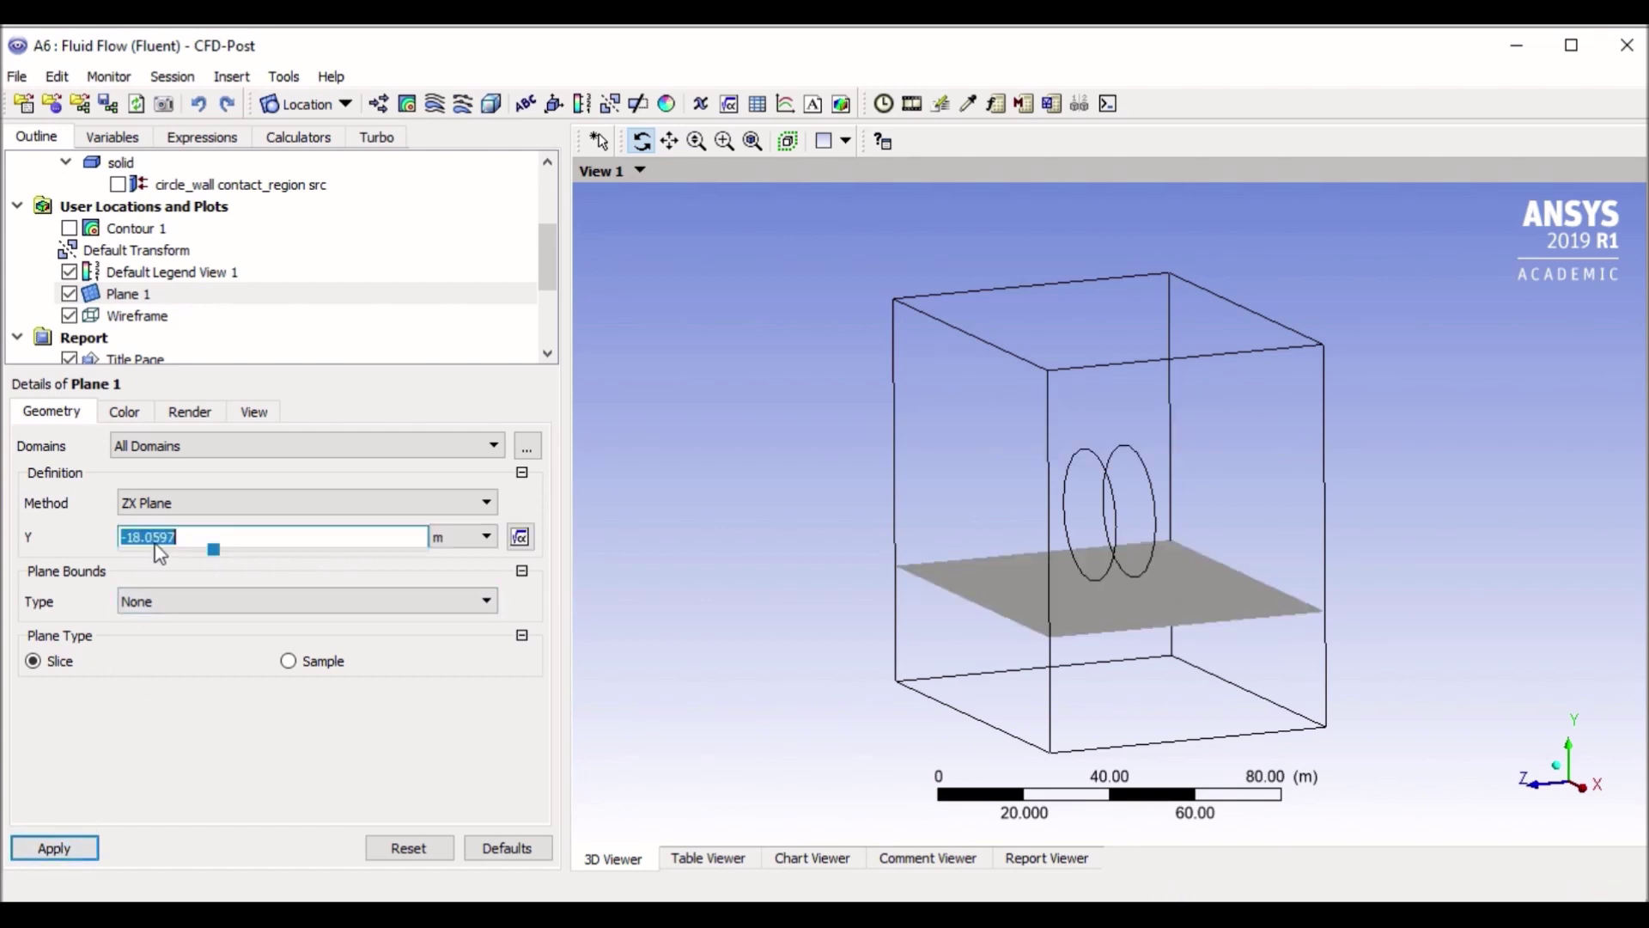
text(0)
click(69, 849)
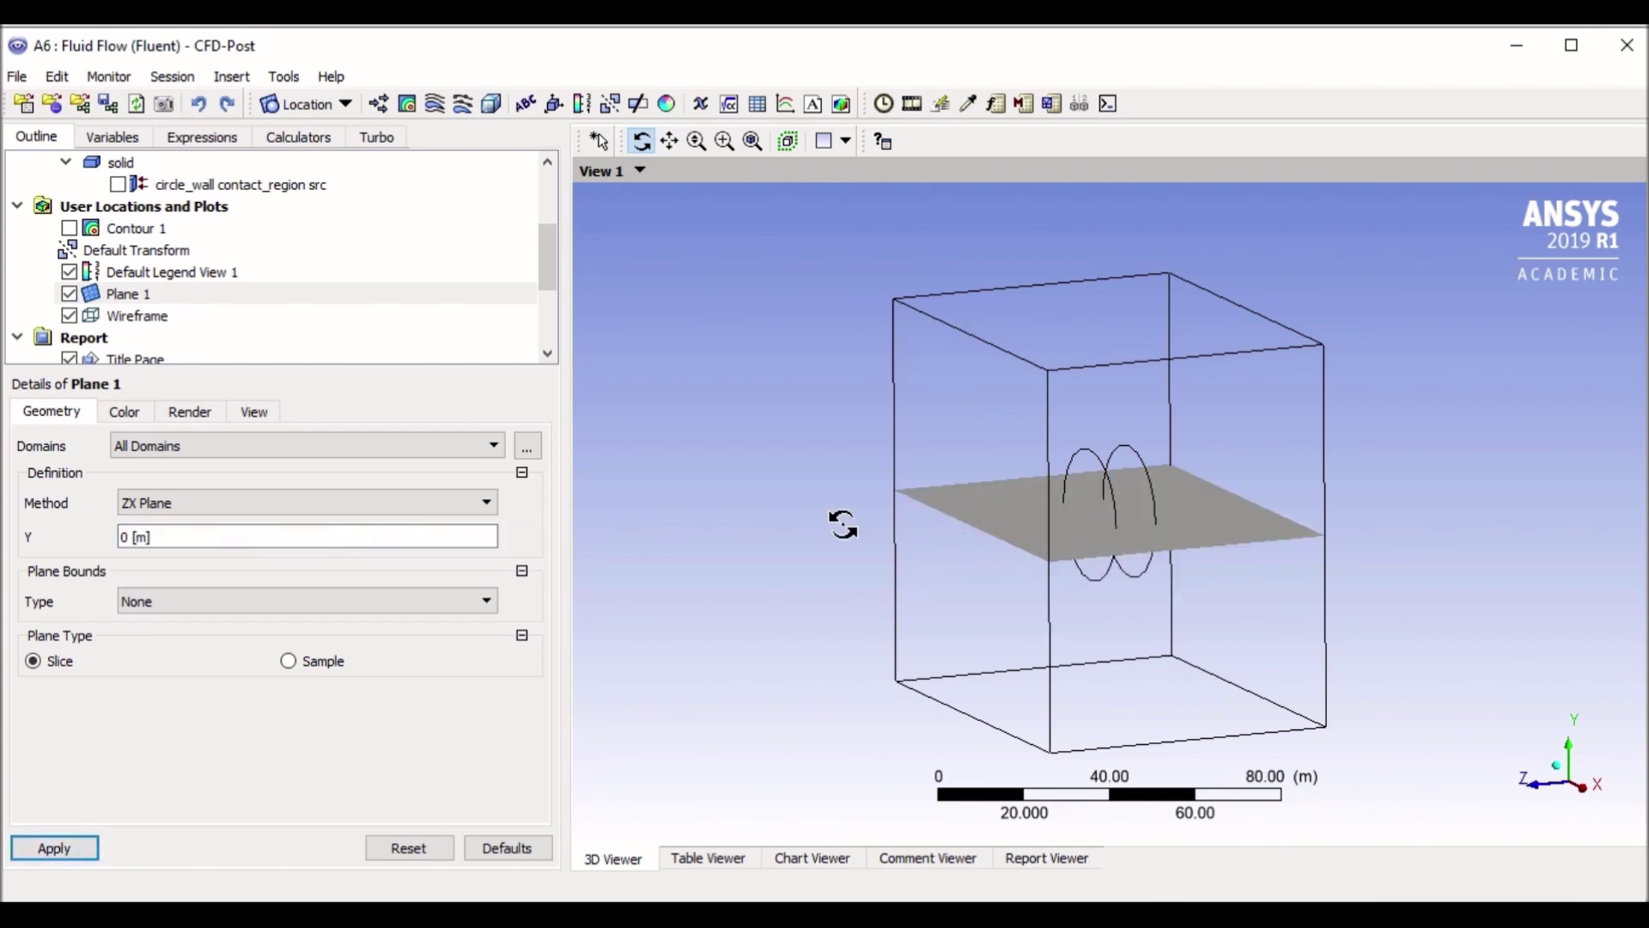
drag(1149, 560, 1151, 756)
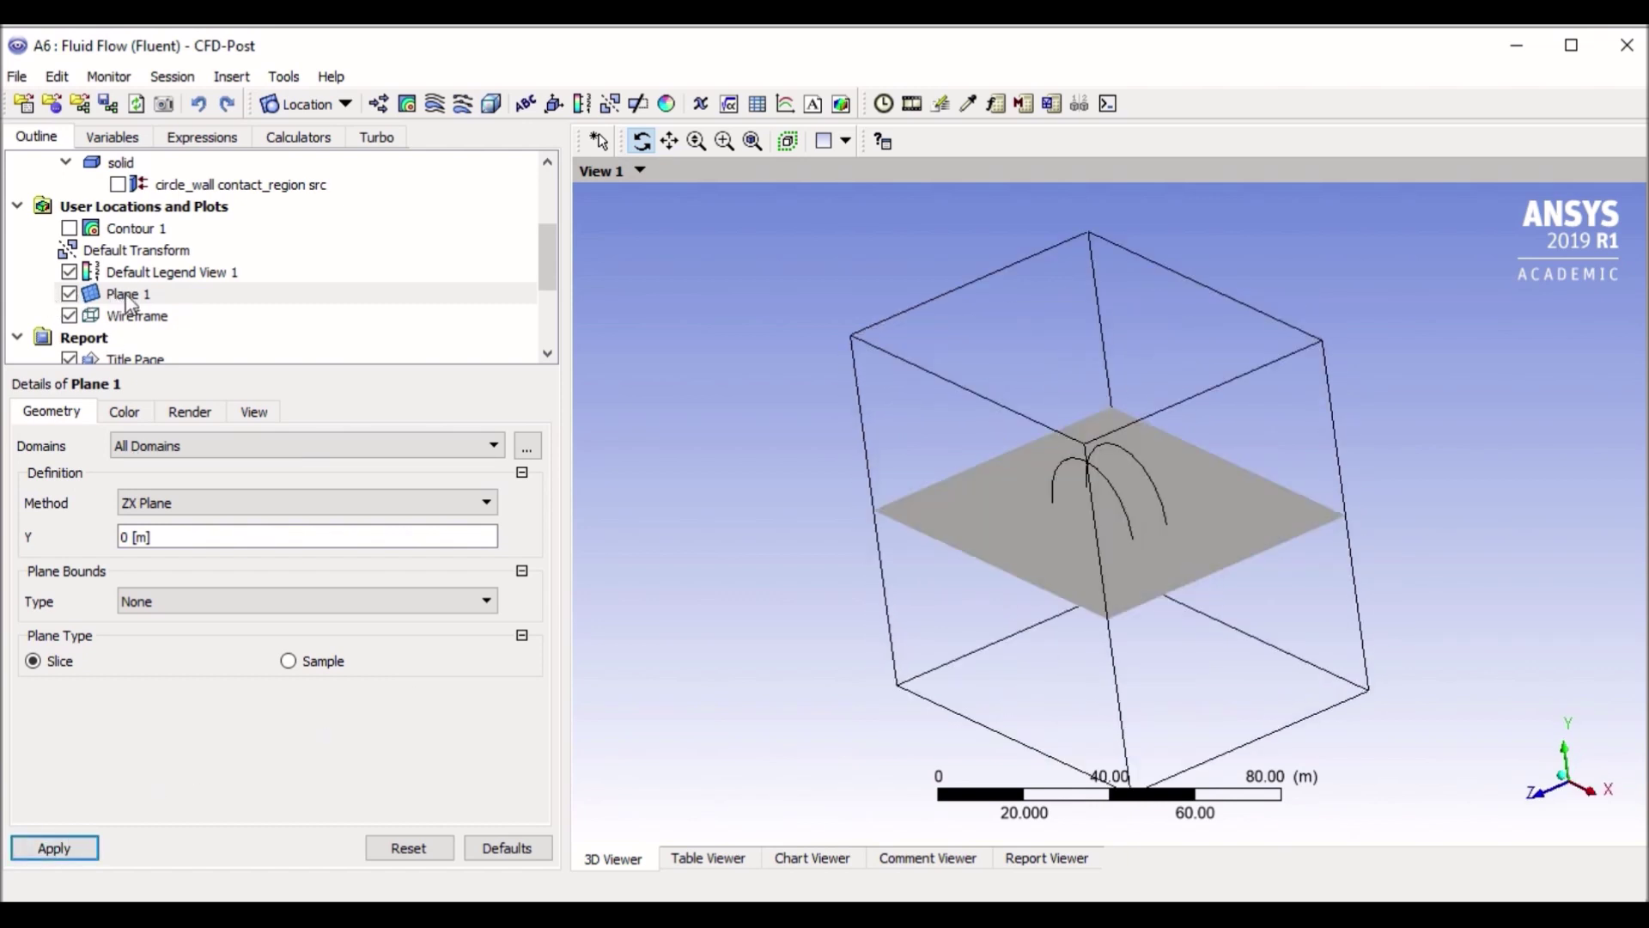
Hide Plane 1 and move the velocity Contour 1 onto Plane 1 (0.330–4.885 m/s)
click(69, 294)
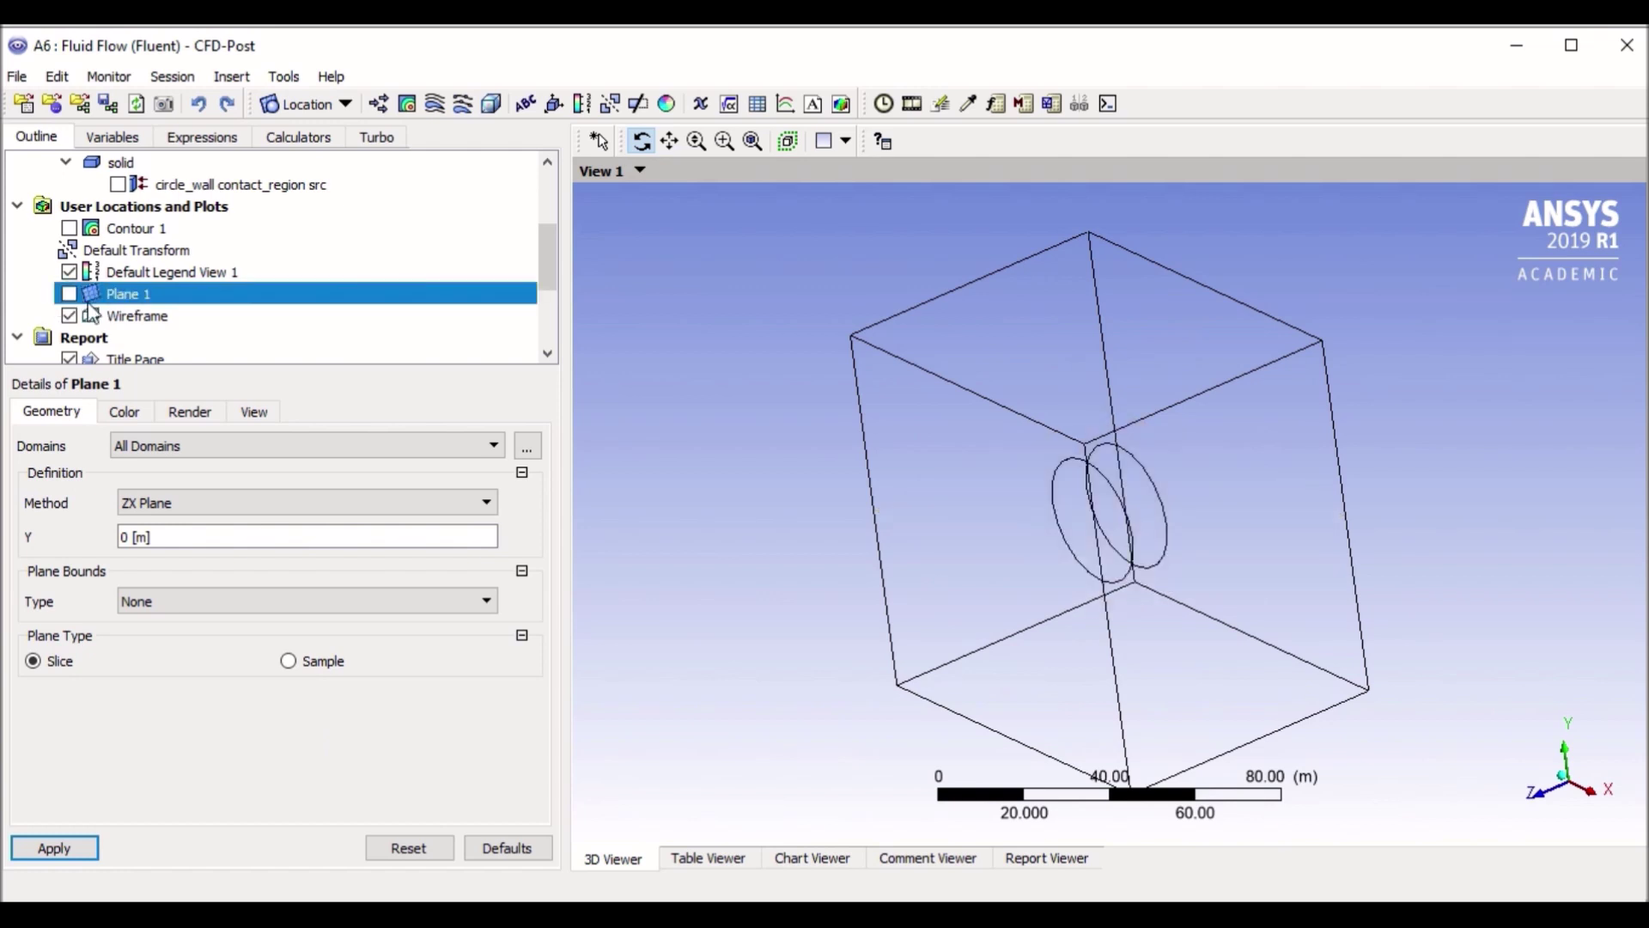
click(71, 229)
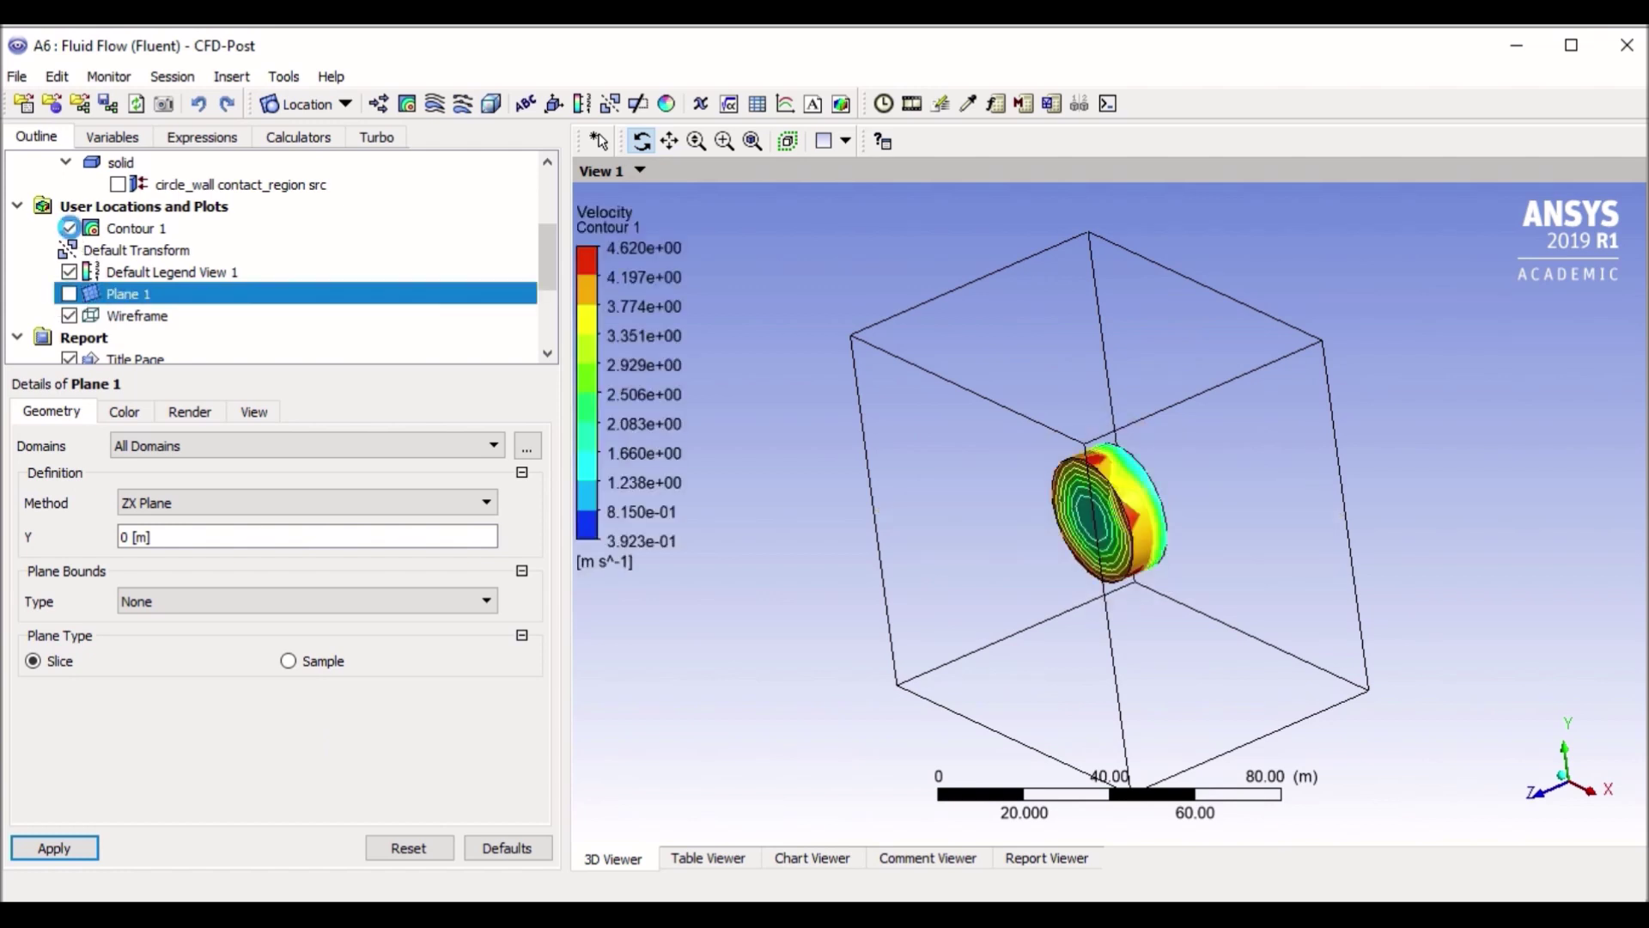
click(116, 228)
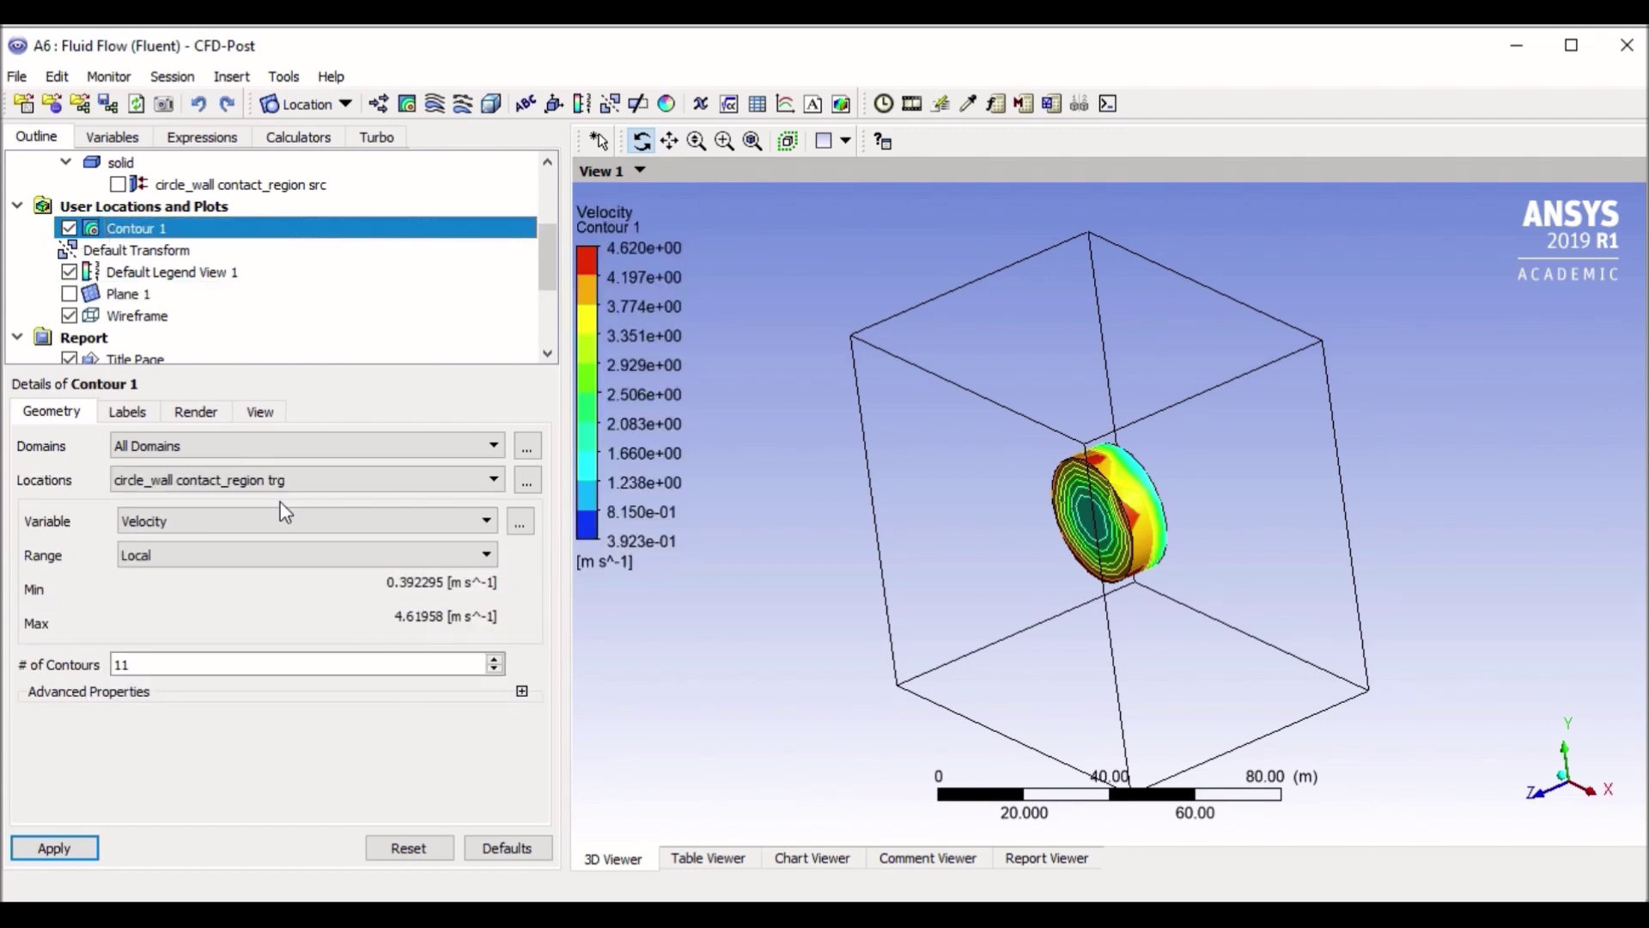
click(272, 479)
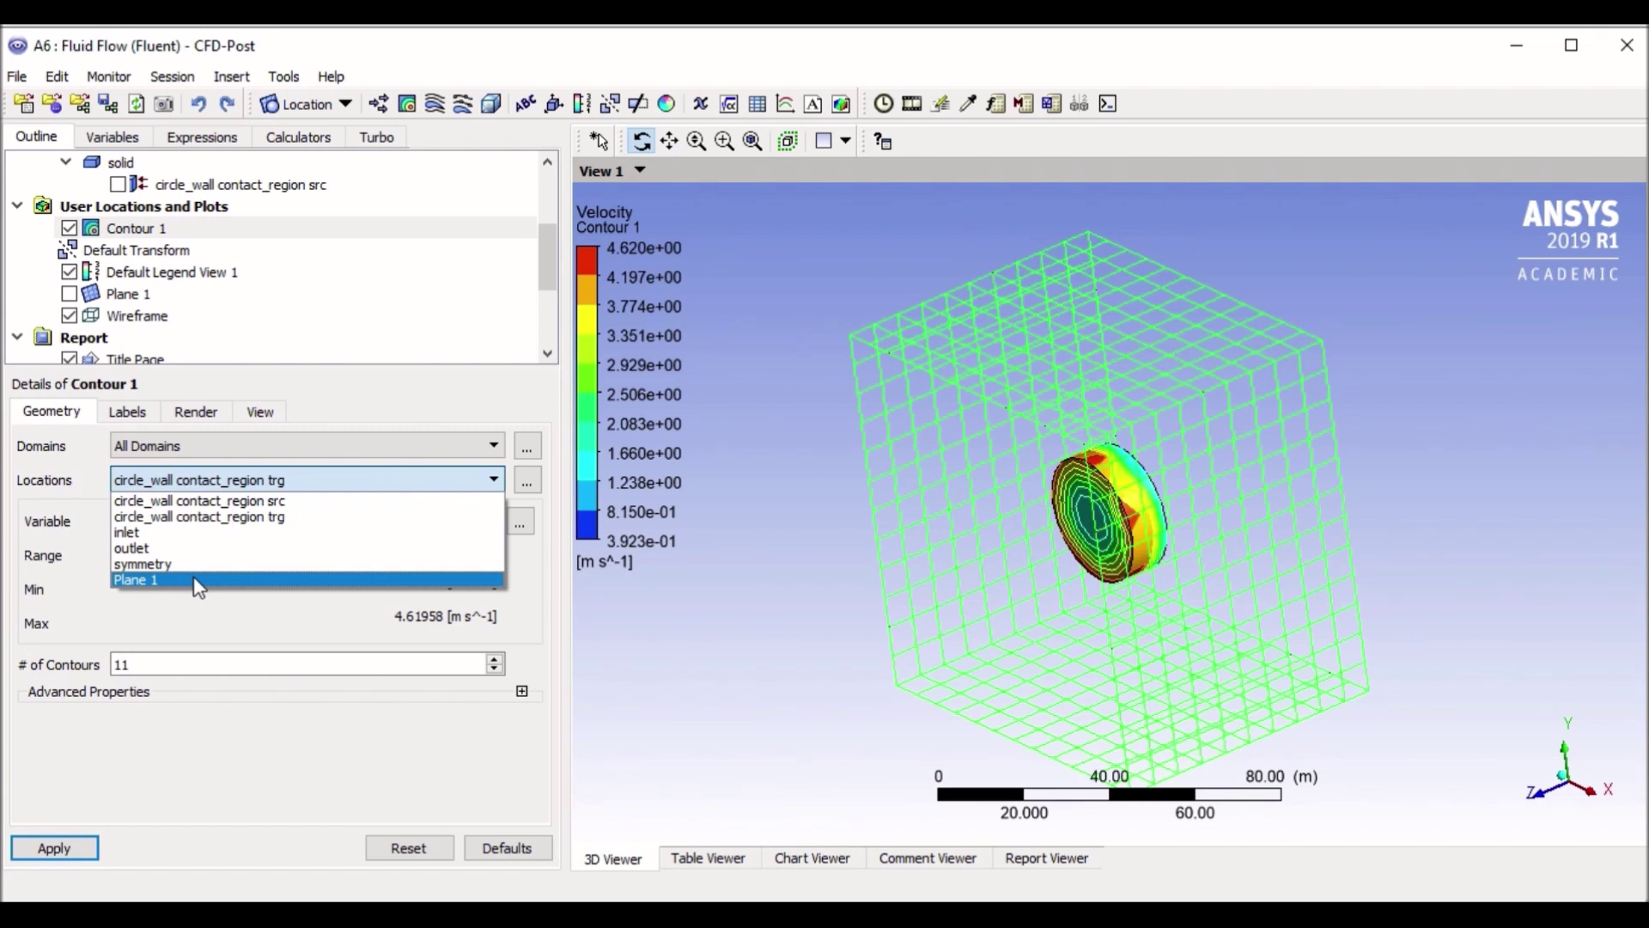
click(199, 581)
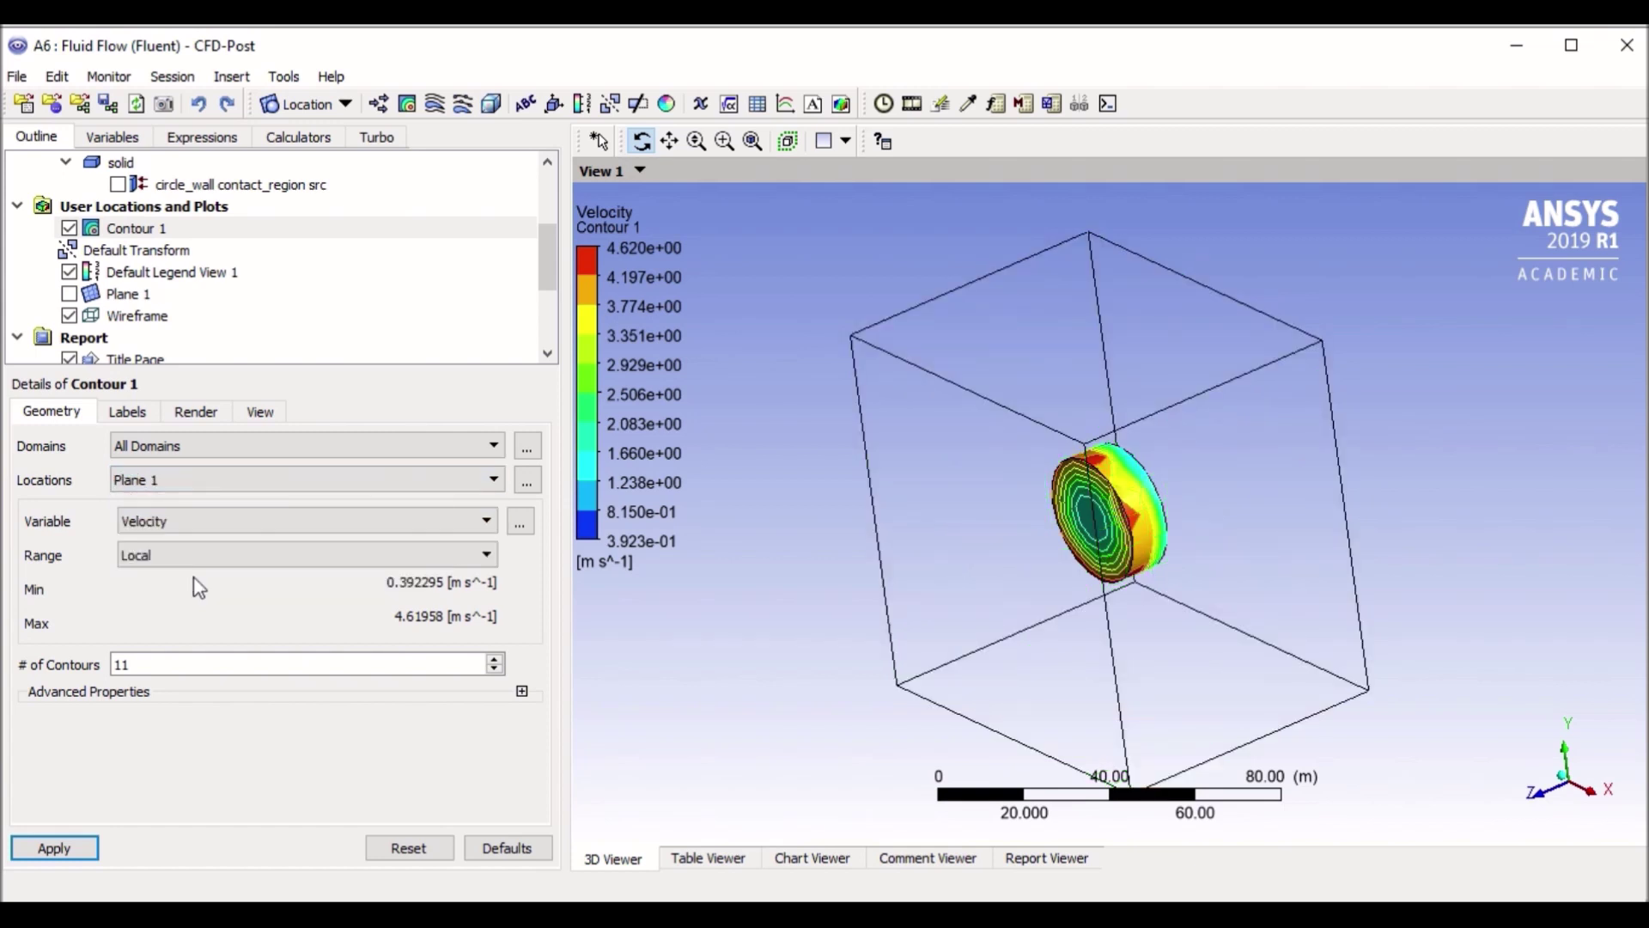
click(51, 847)
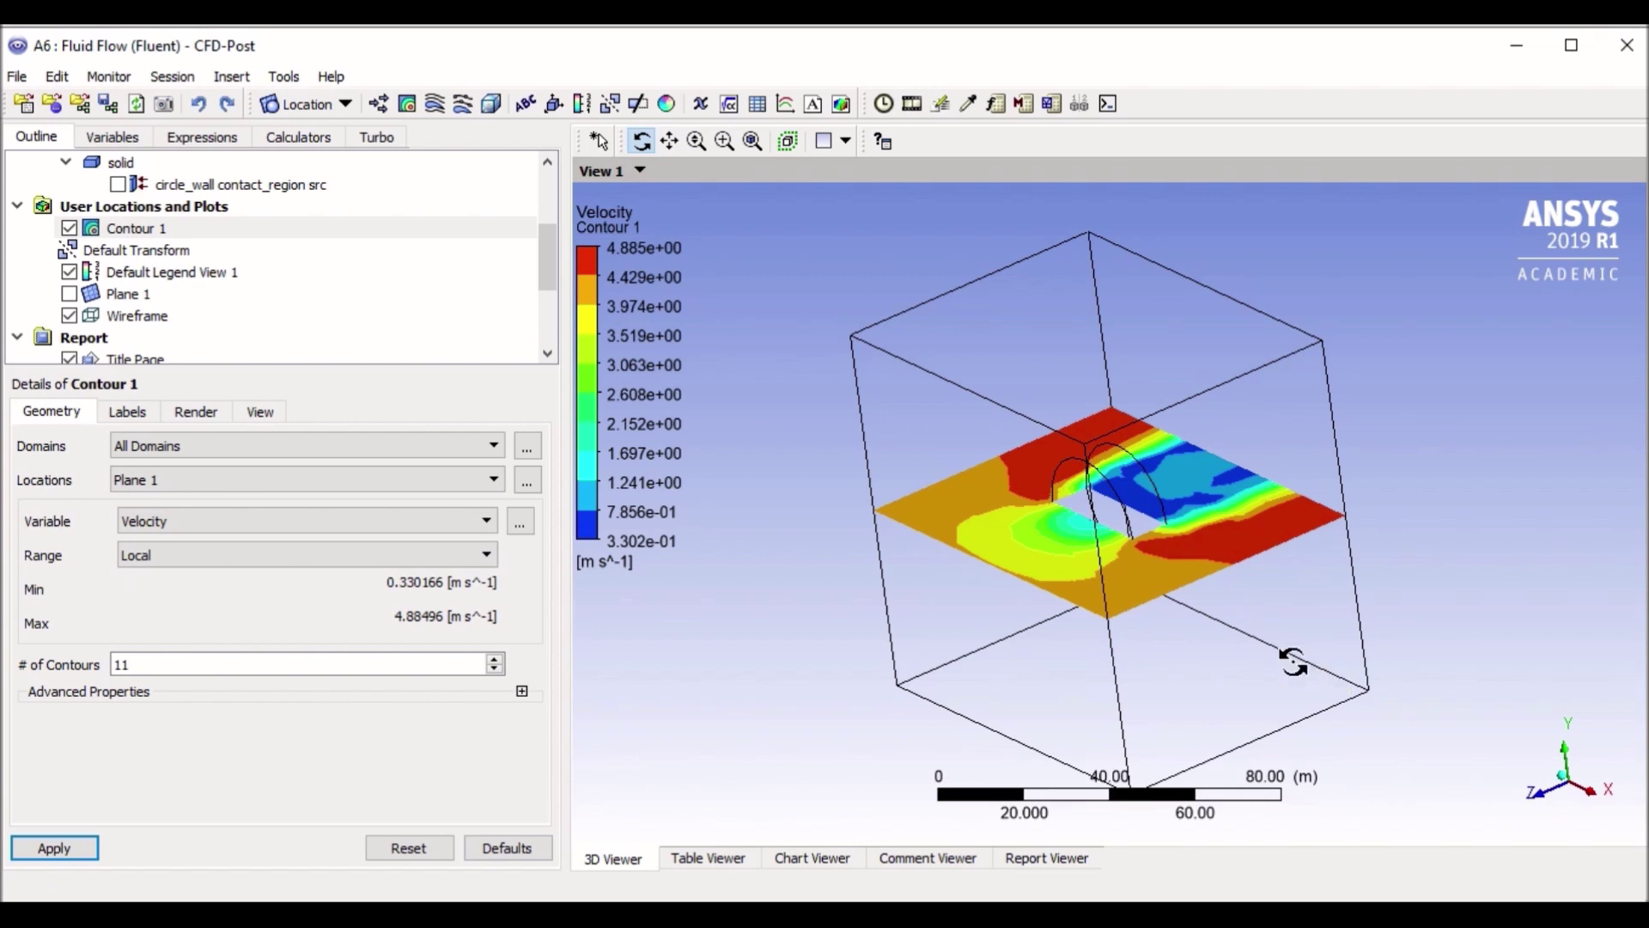
Rotate, then snap to an axis-aligned view facing the velocity contour plane
drag(1255, 600, 1234, 681)
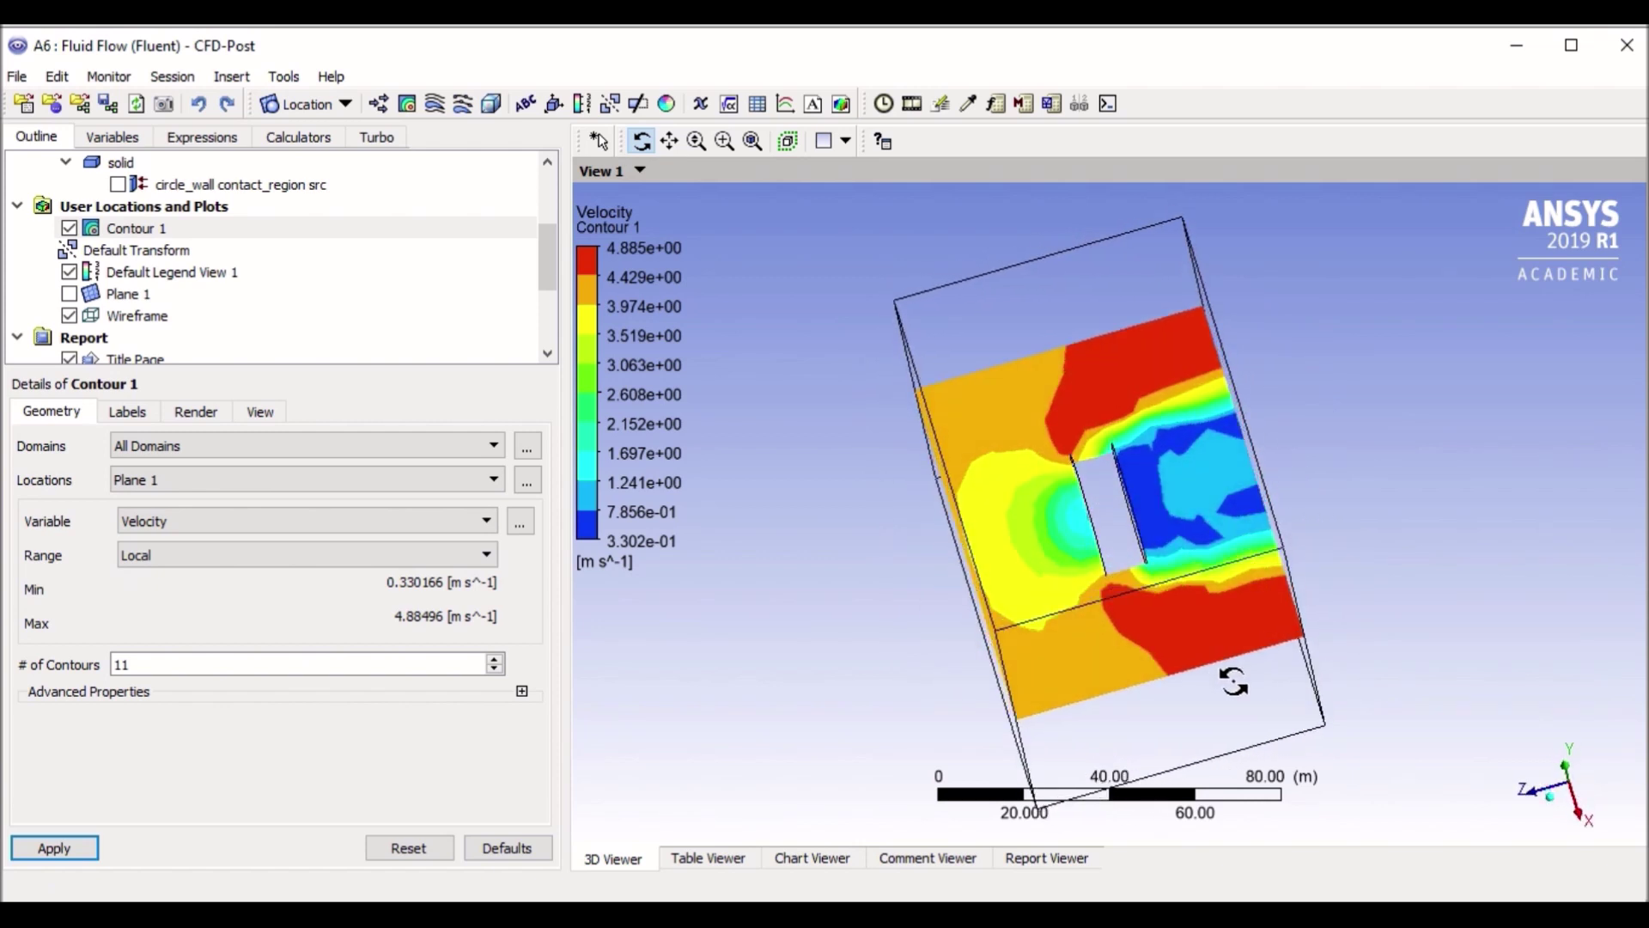
click(1548, 802)
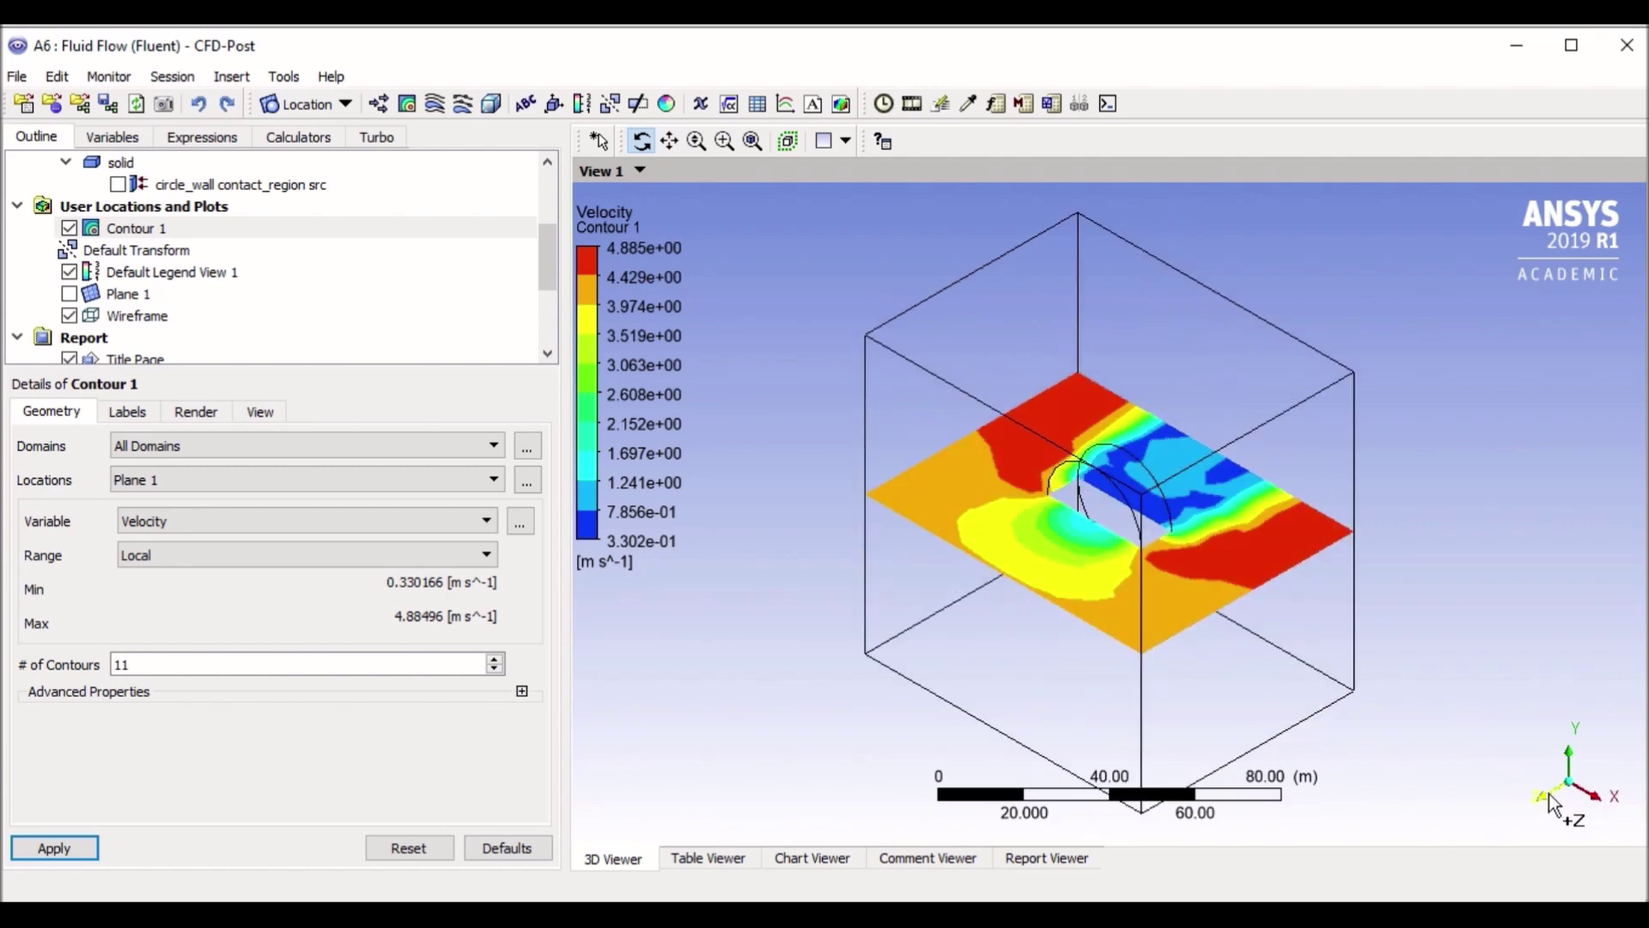
click(1596, 763)
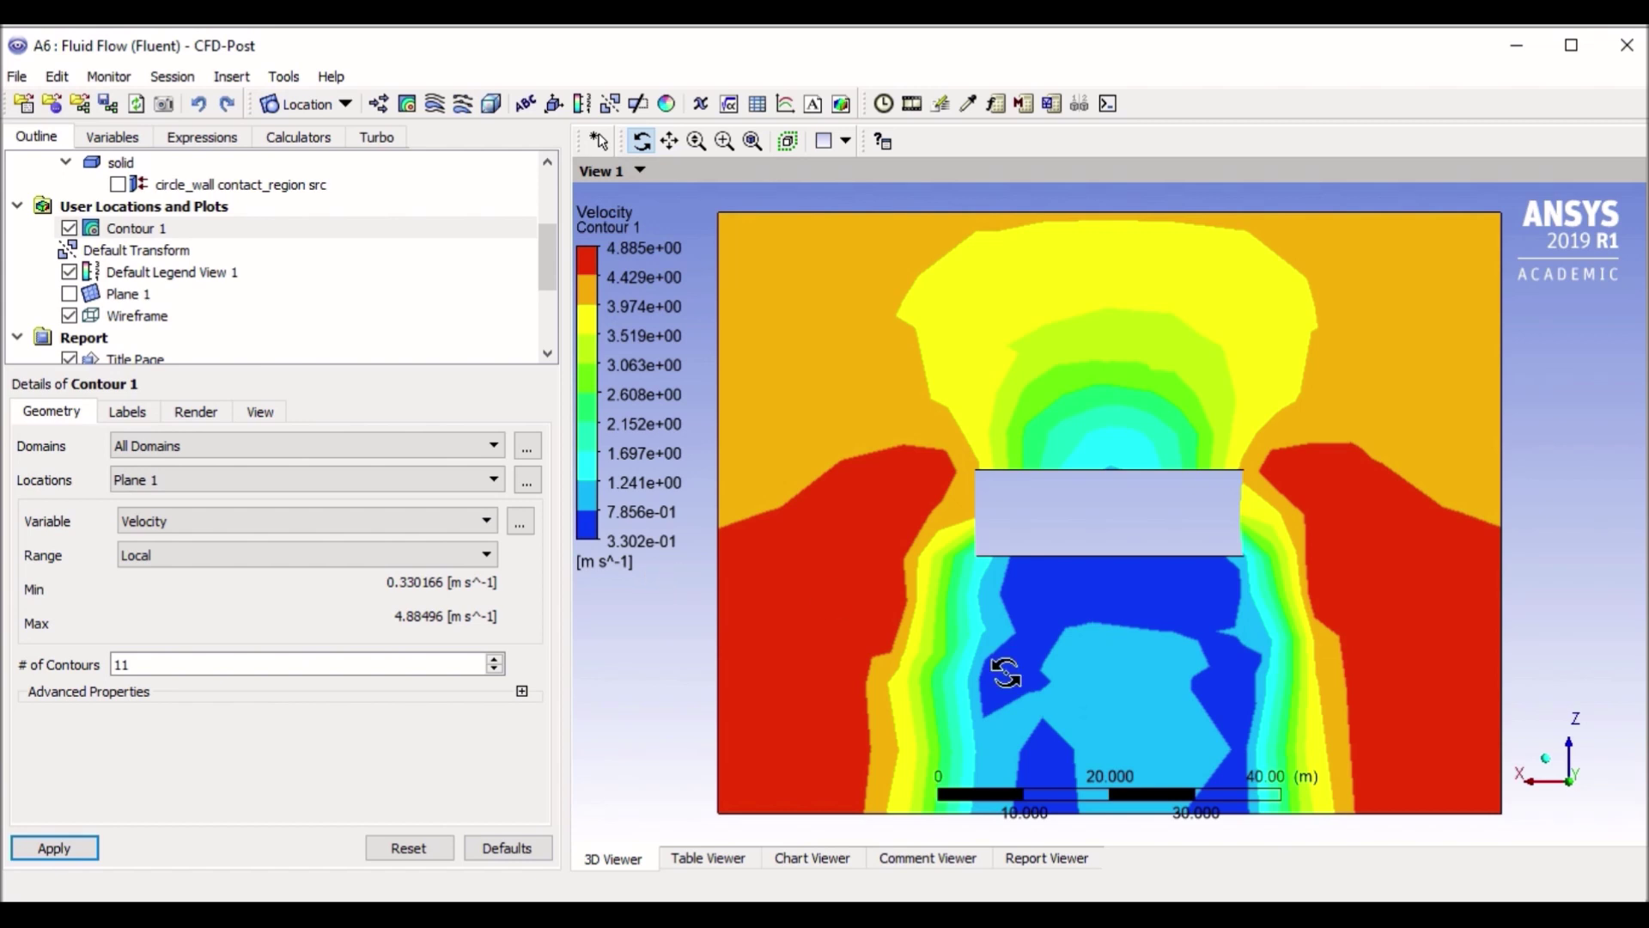
click(150, 664)
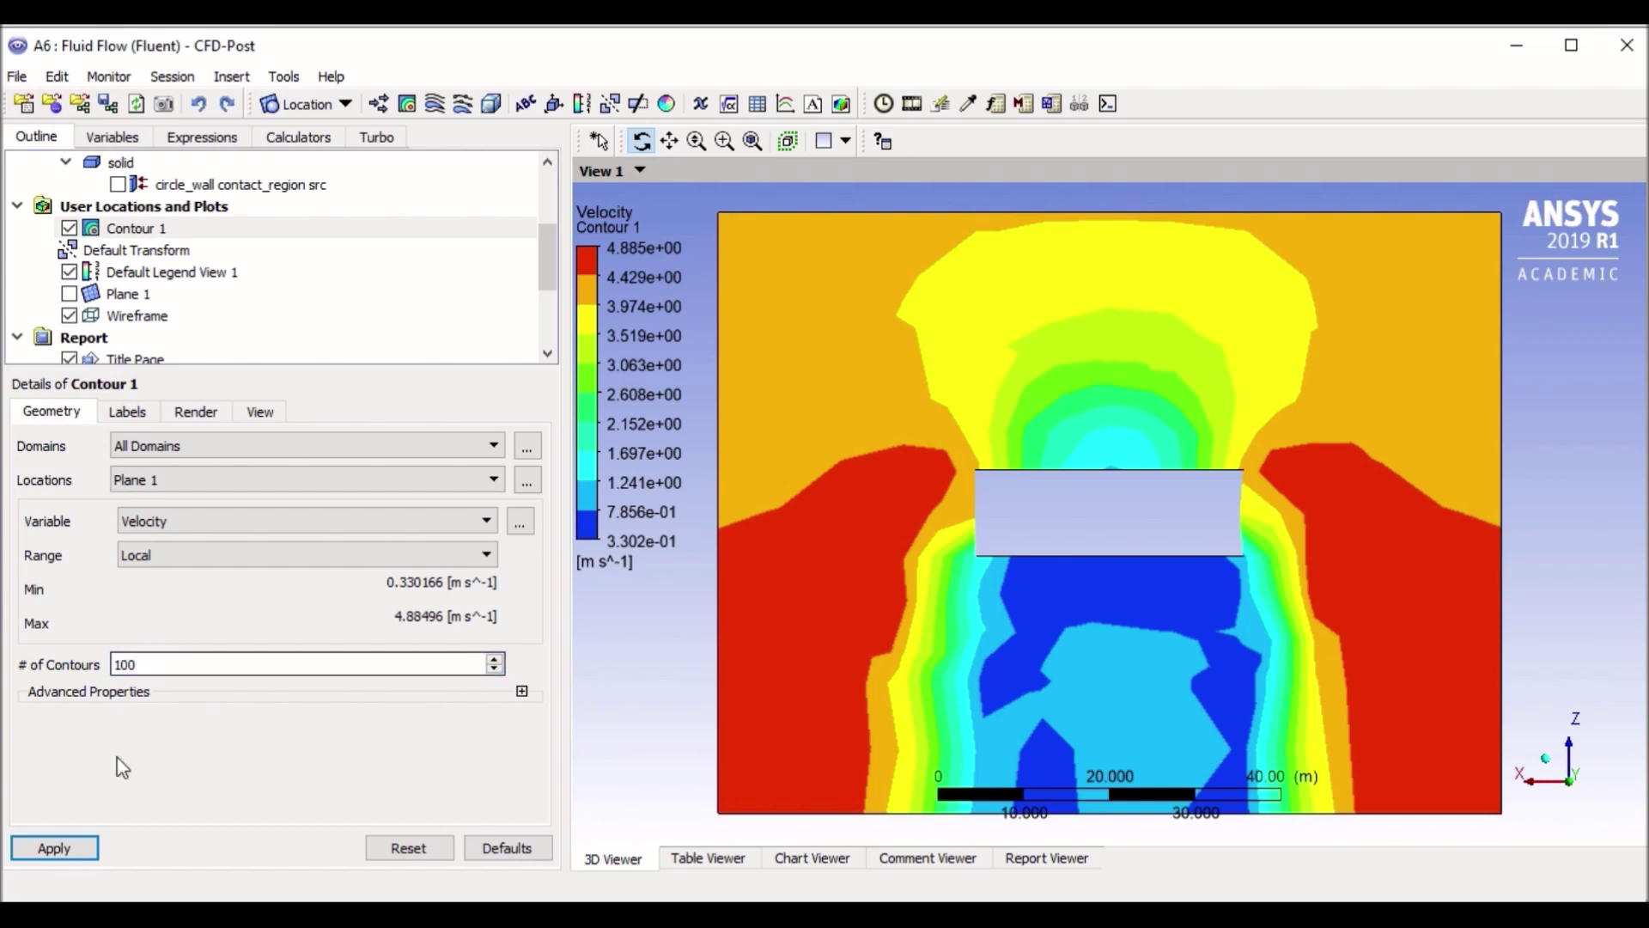
Apply 100 contour levels, then change back to 11 levels and reapply
click(73, 849)
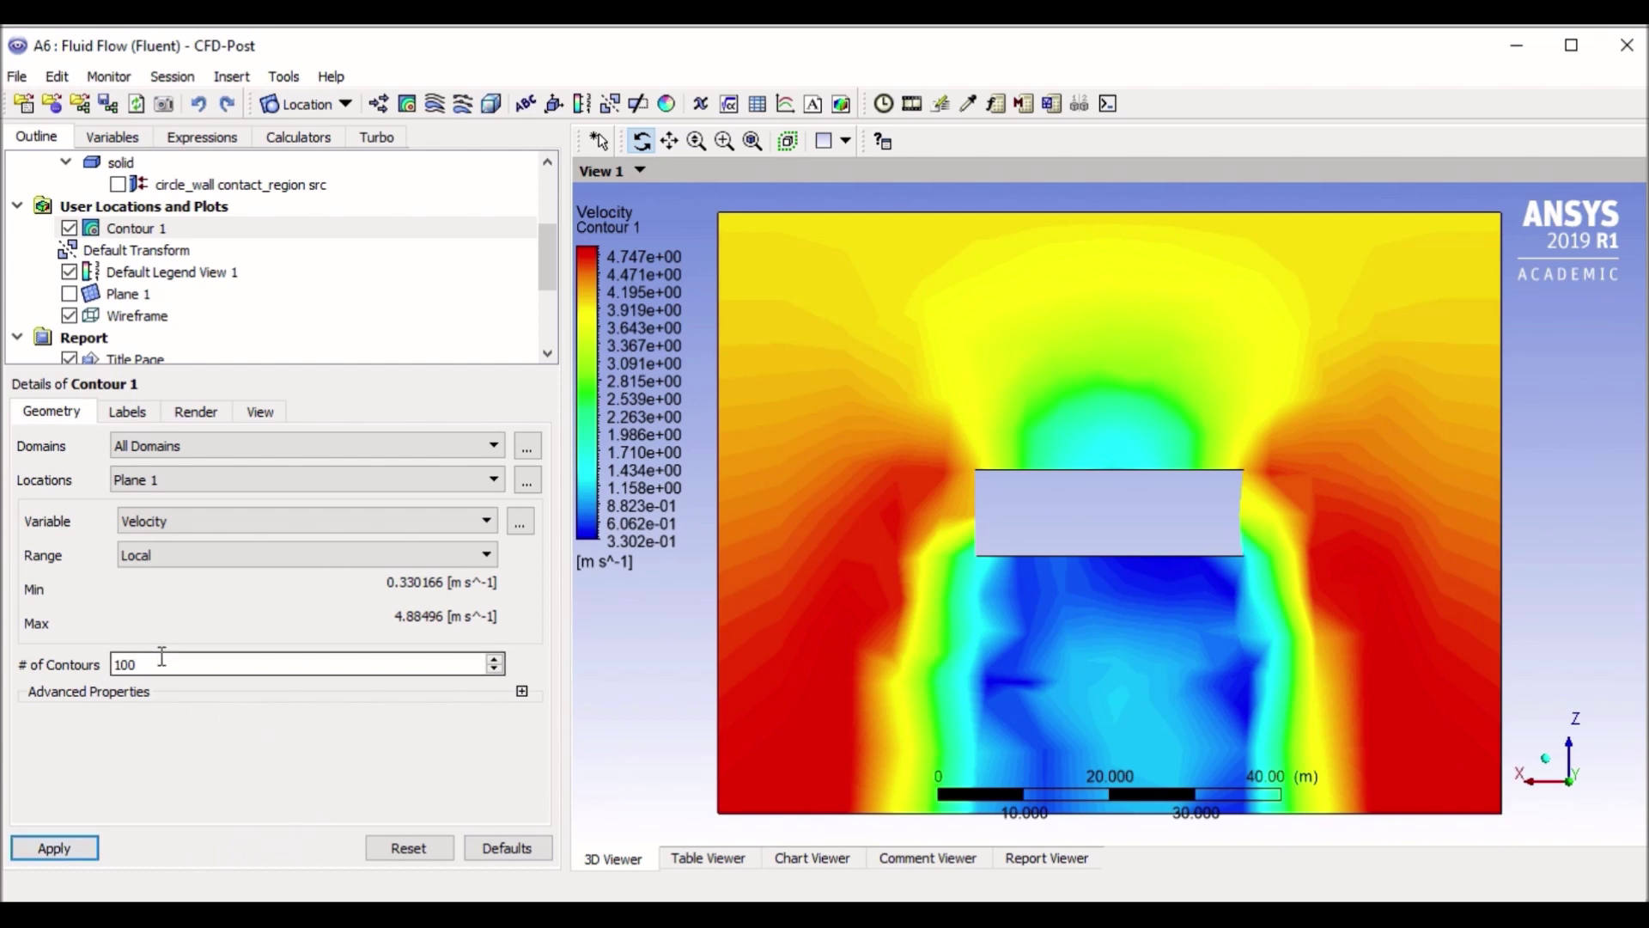
text(1)
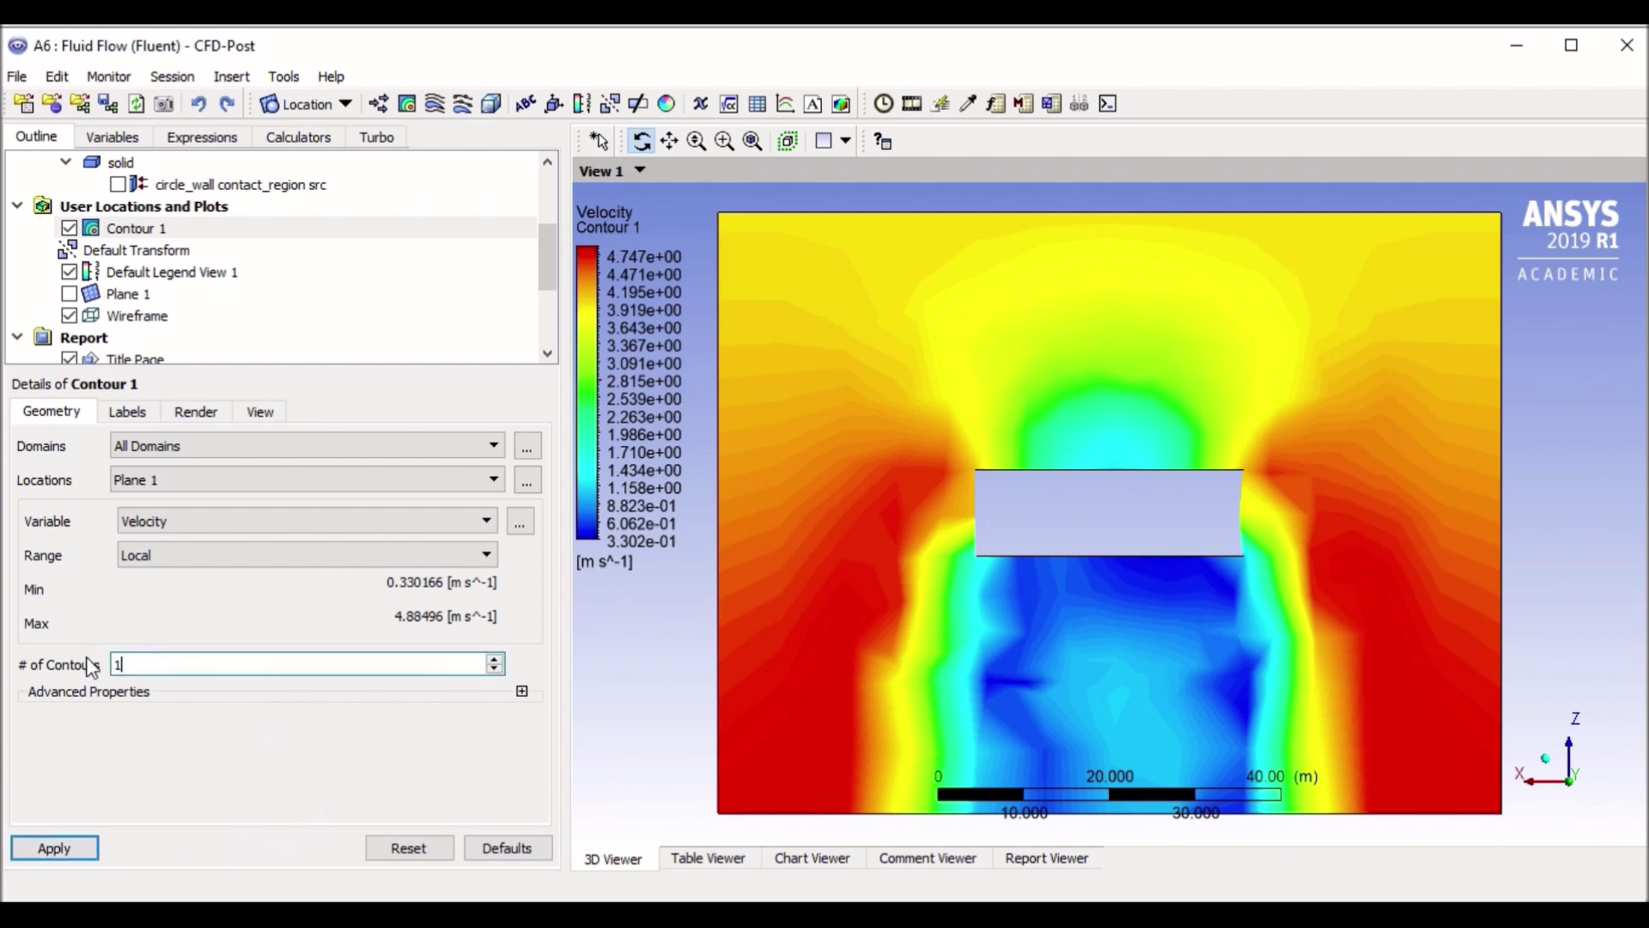
text(1)
click(82, 852)
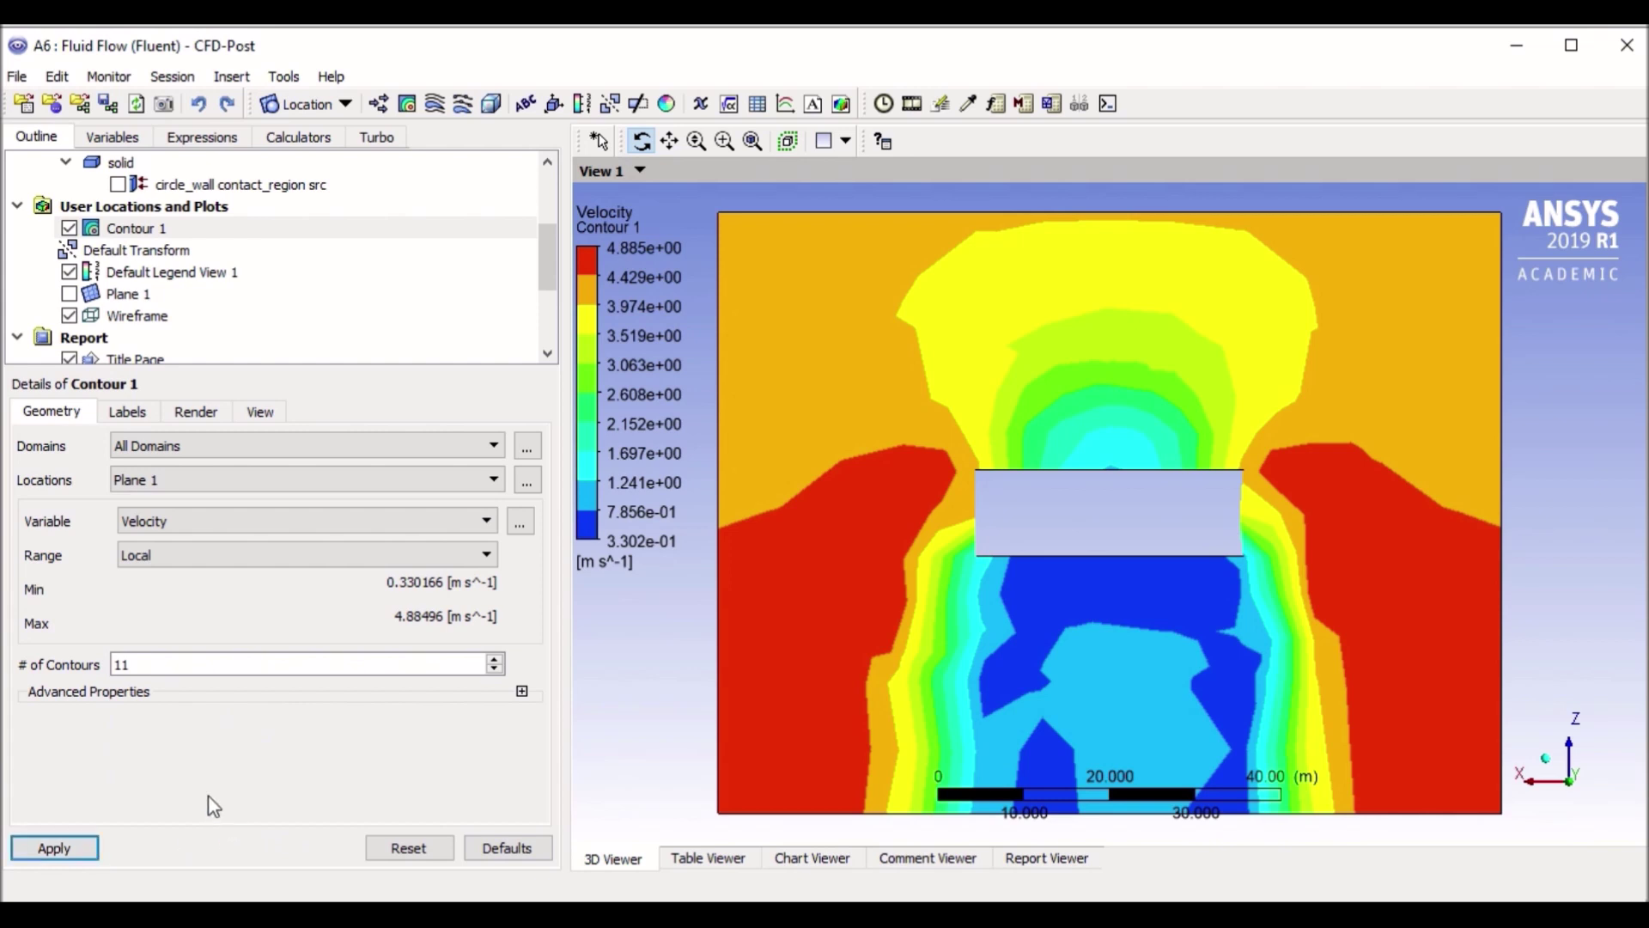
click(137, 414)
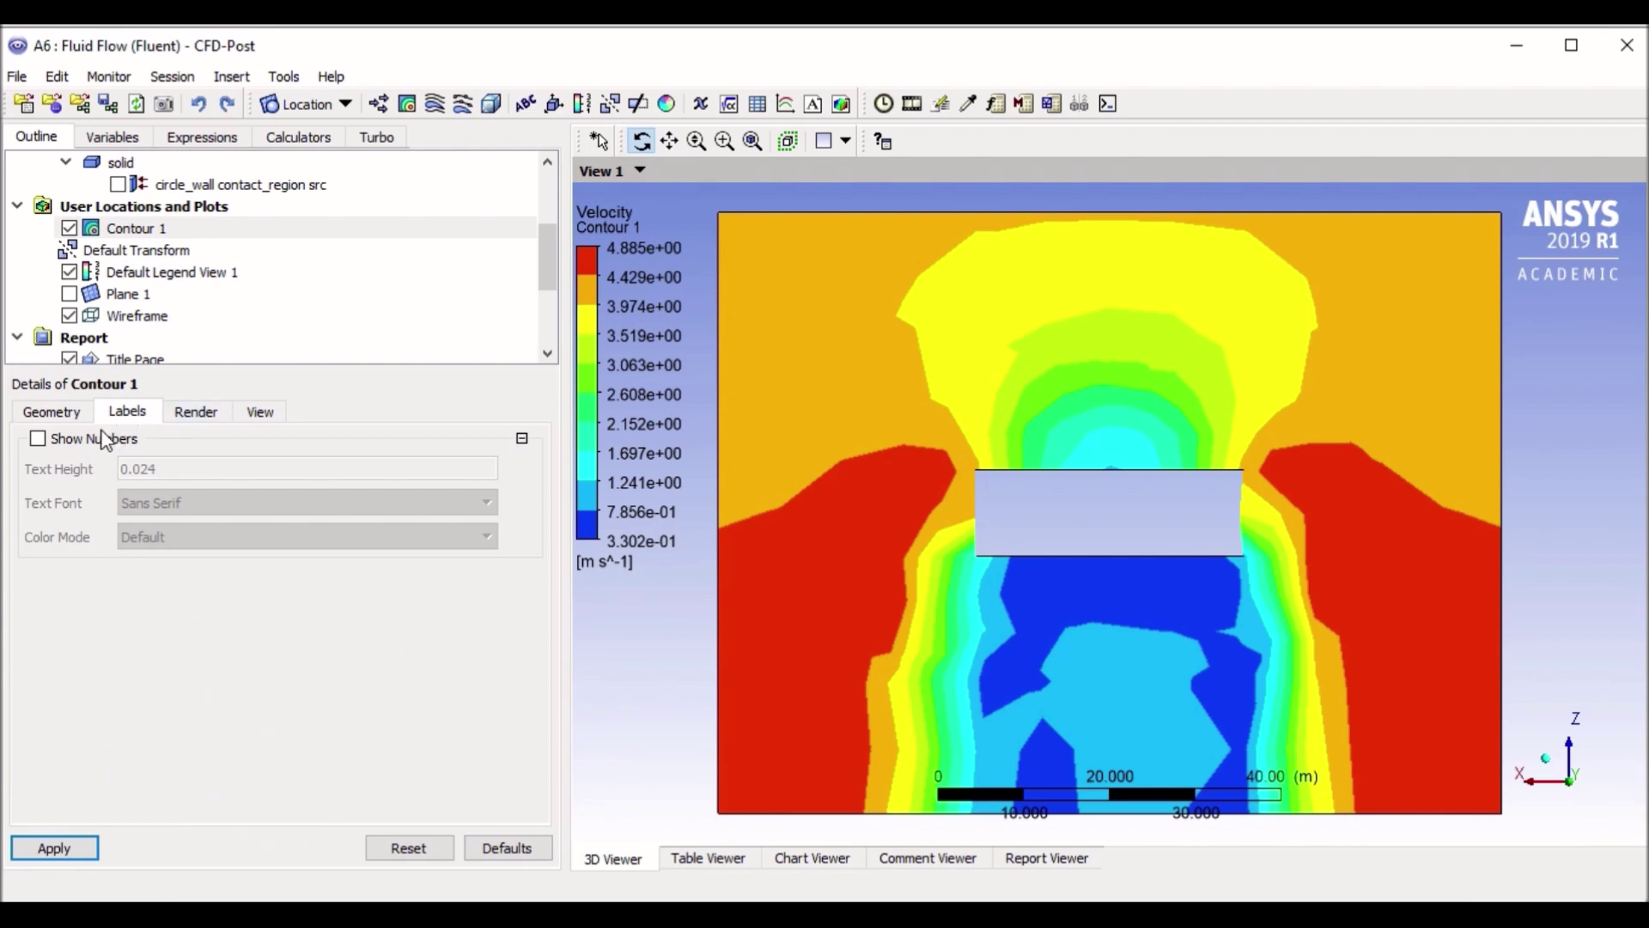
Show level numbers on the Contour 1 velocity plot
click(260, 414)
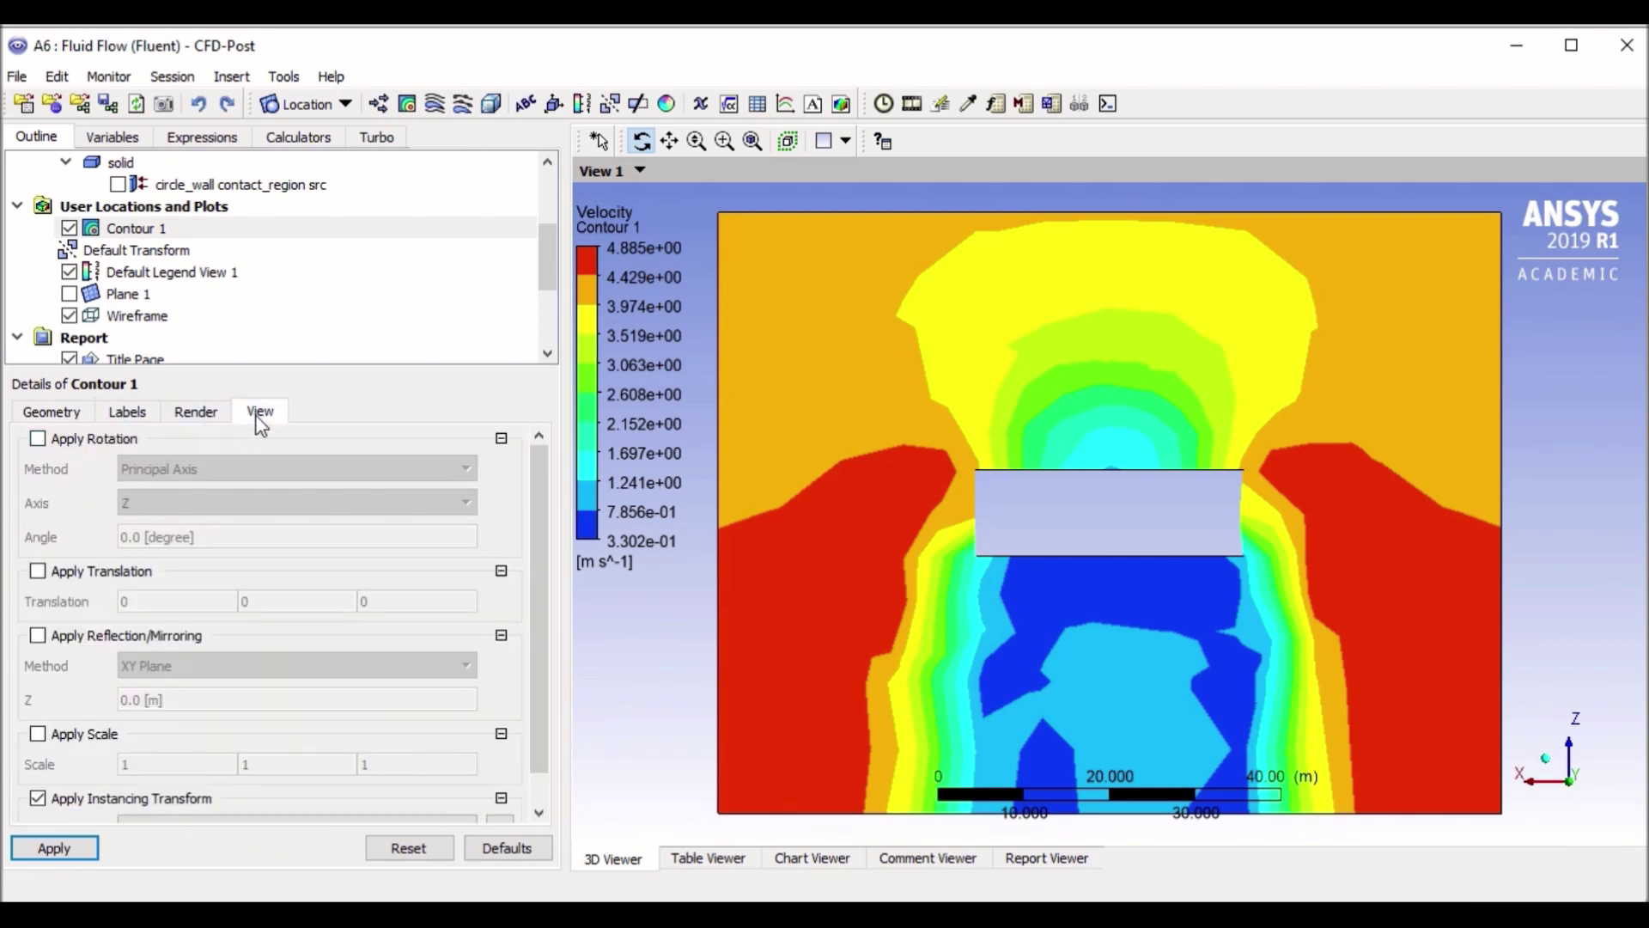
scroll(373, 653, down, 1)
scroll(154, 552, up, 1)
click(126, 419)
click(64, 437)
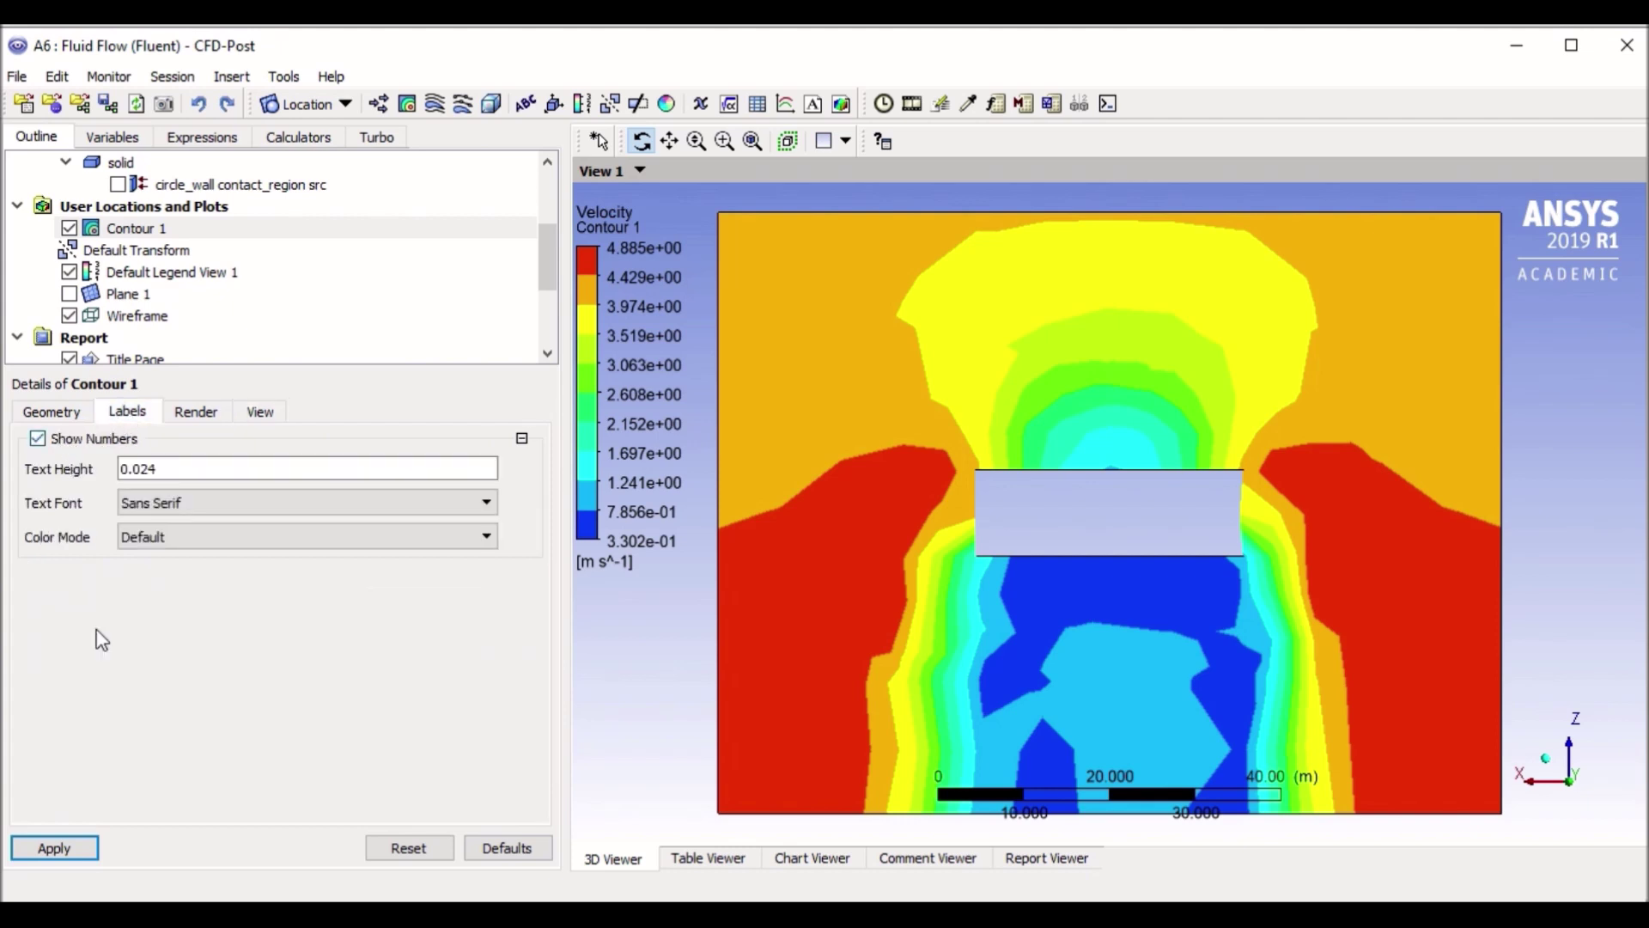
click(79, 847)
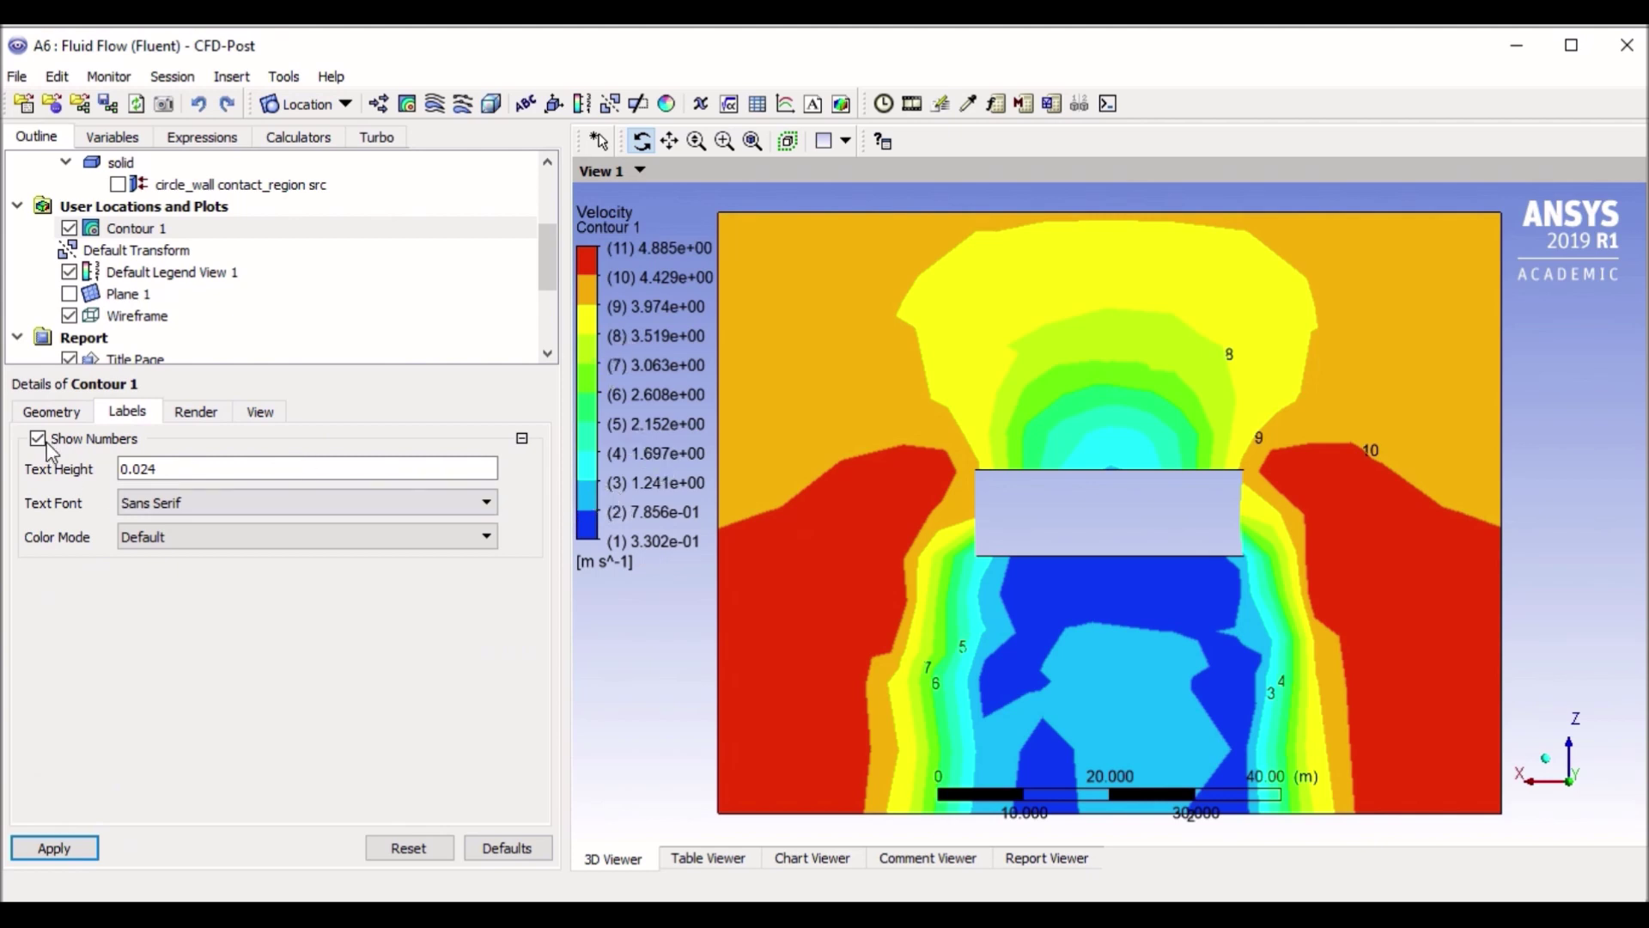
Outline each contour band with constant-coloured black contour lines
click(196, 412)
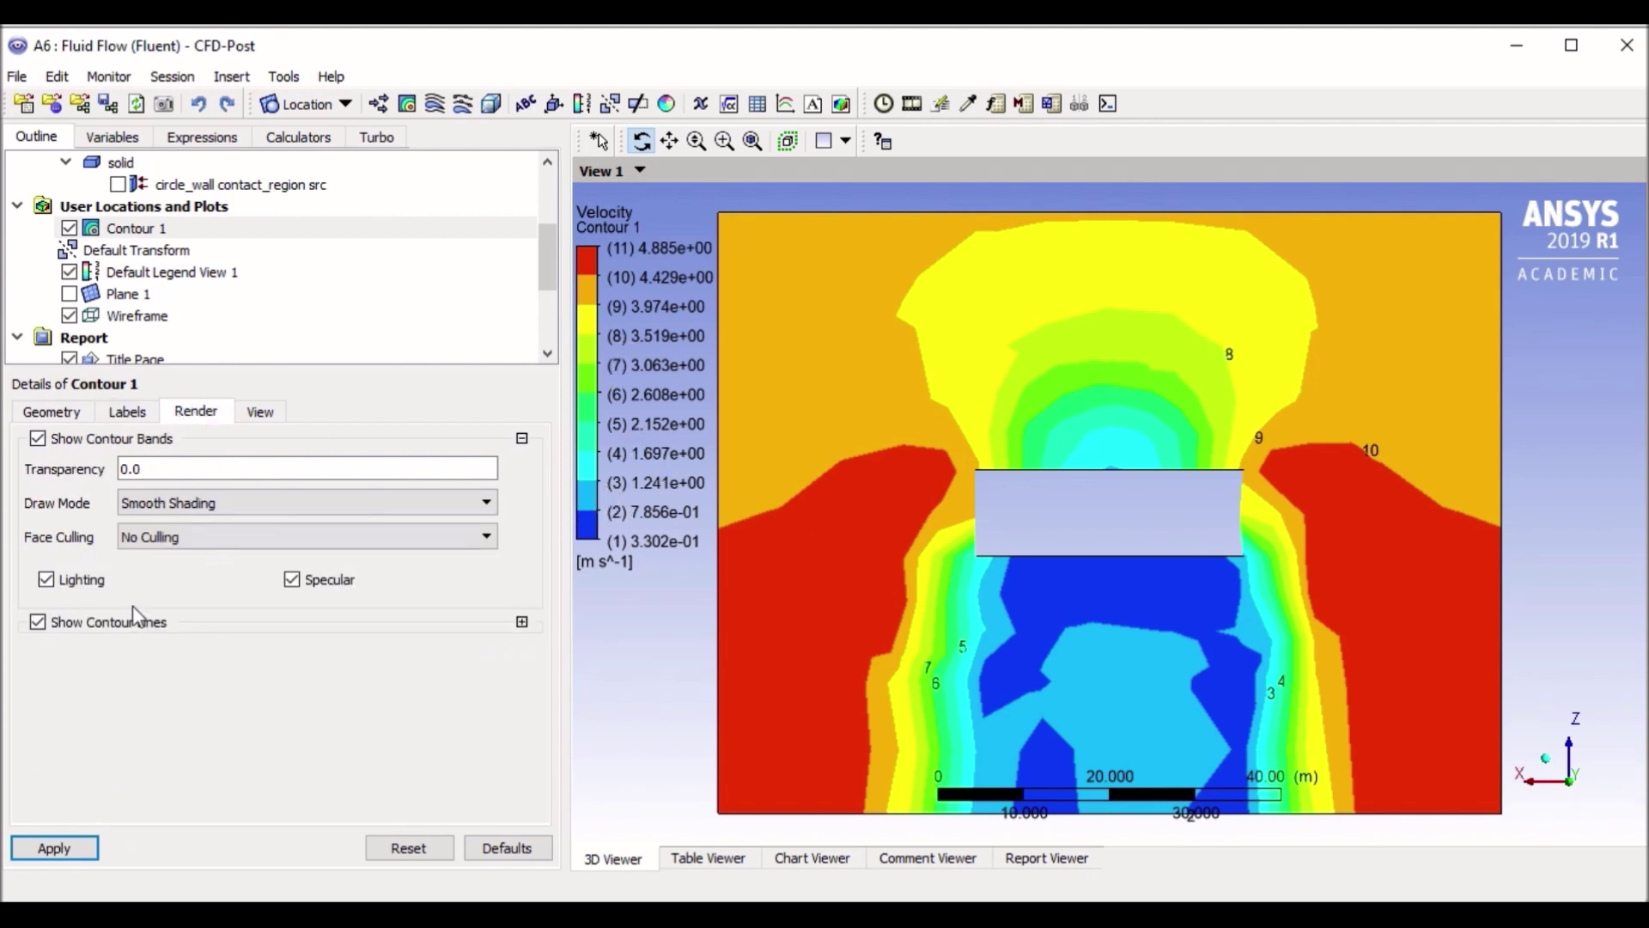
click(38, 623)
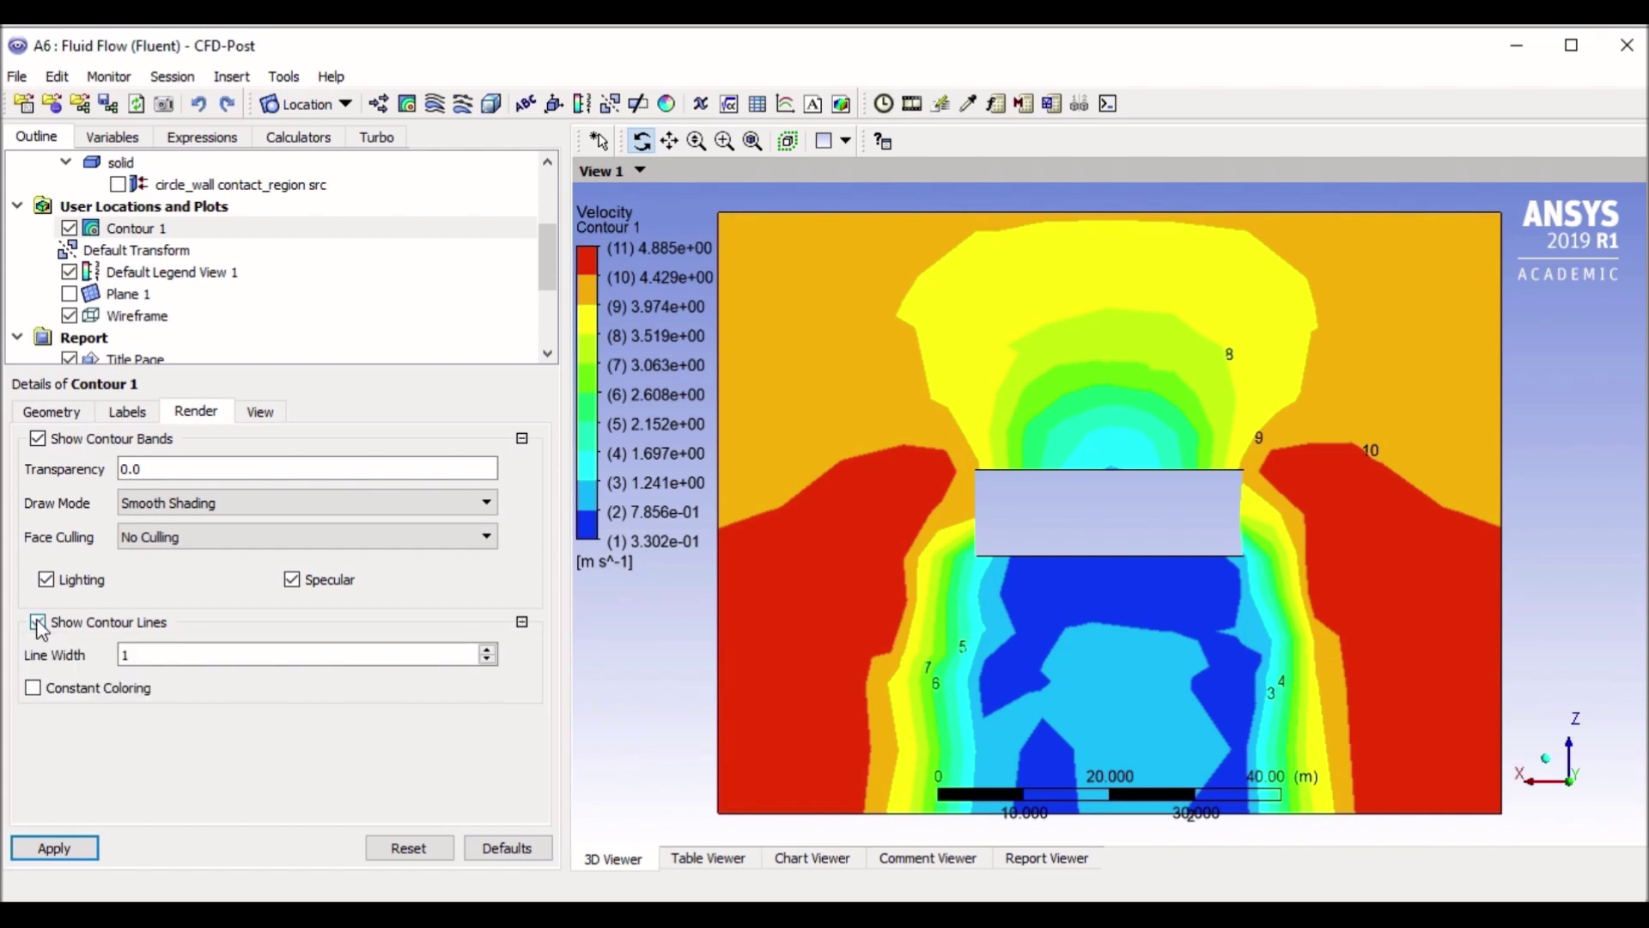
click(33, 688)
click(59, 848)
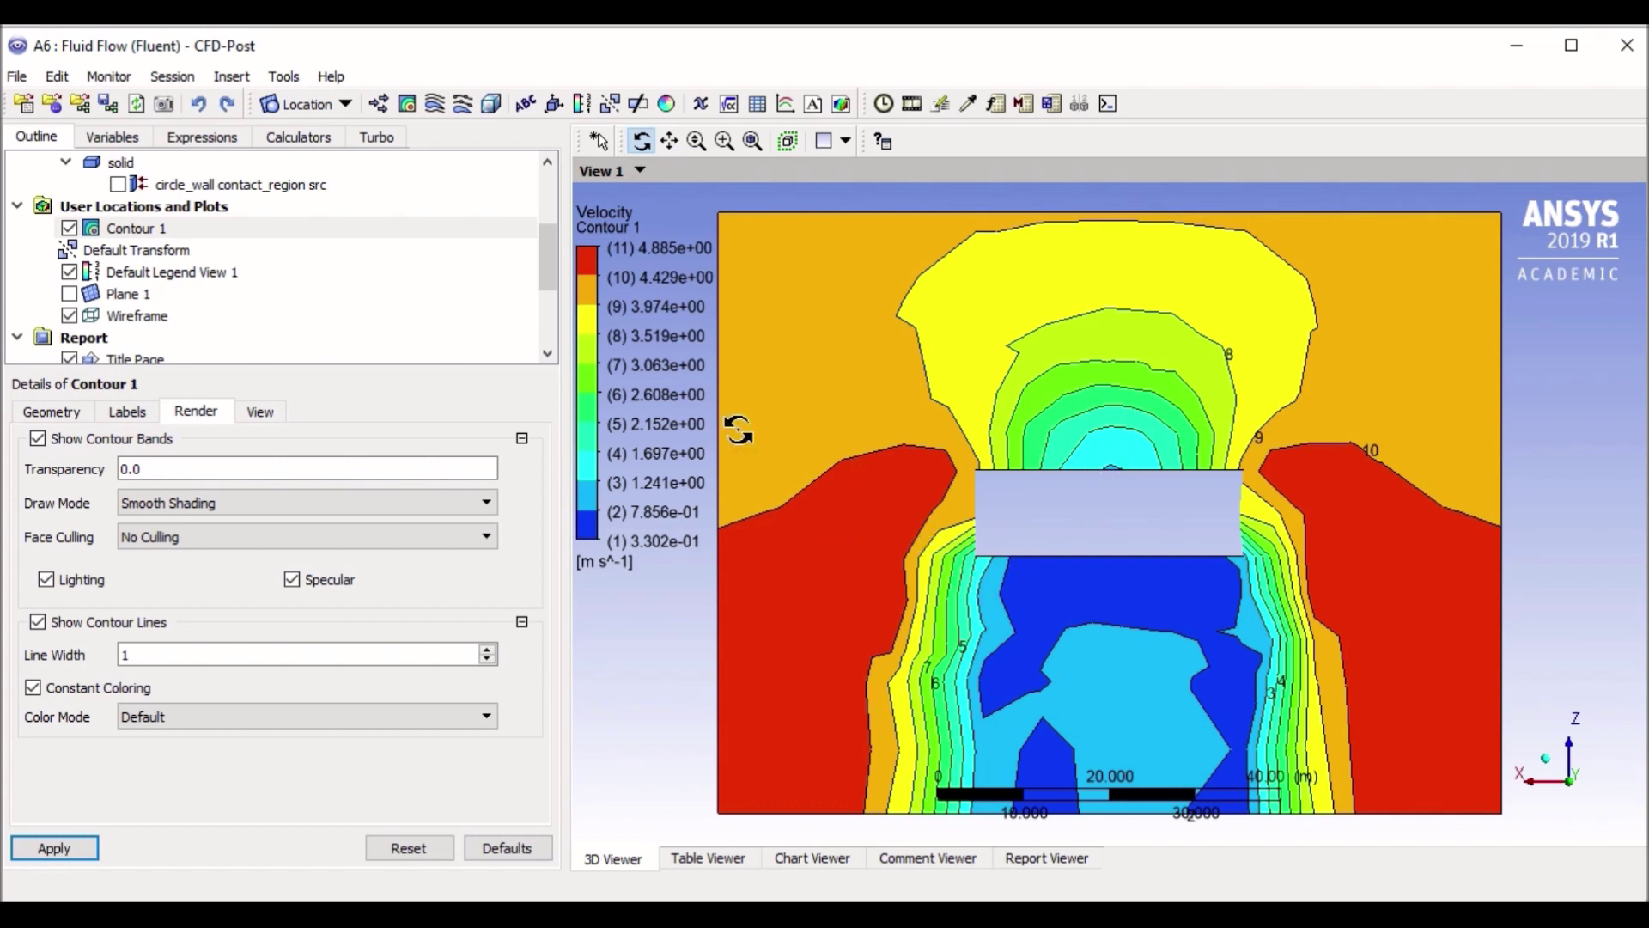
Switch the Plane 1 contour variable to Temperature
click(53, 412)
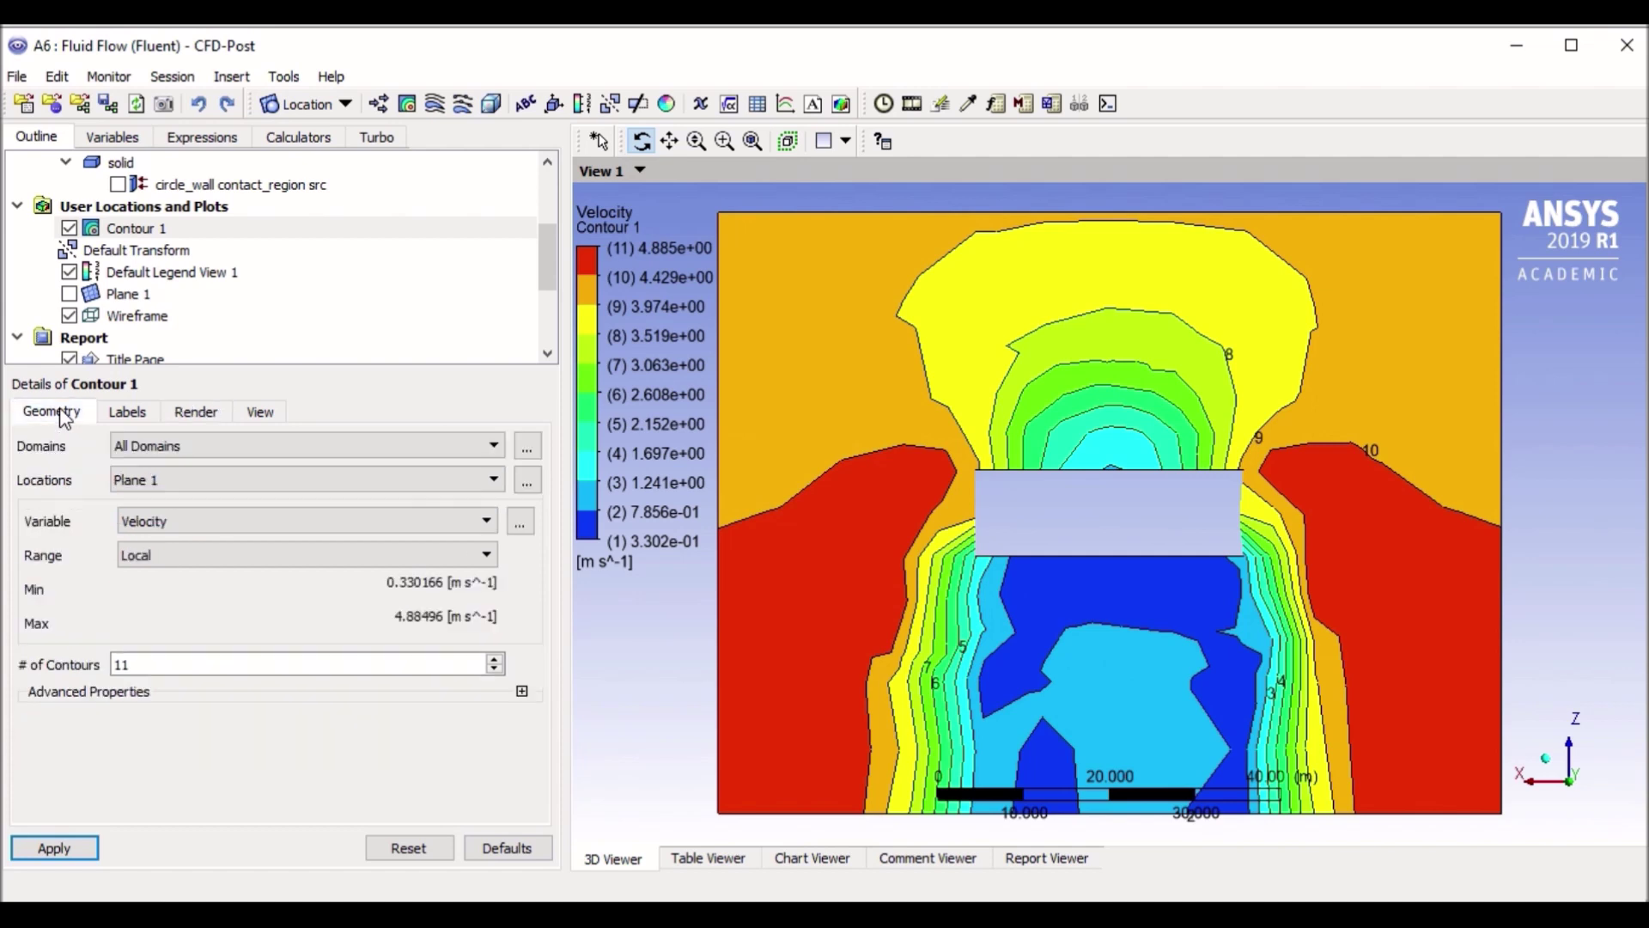
click(240, 523)
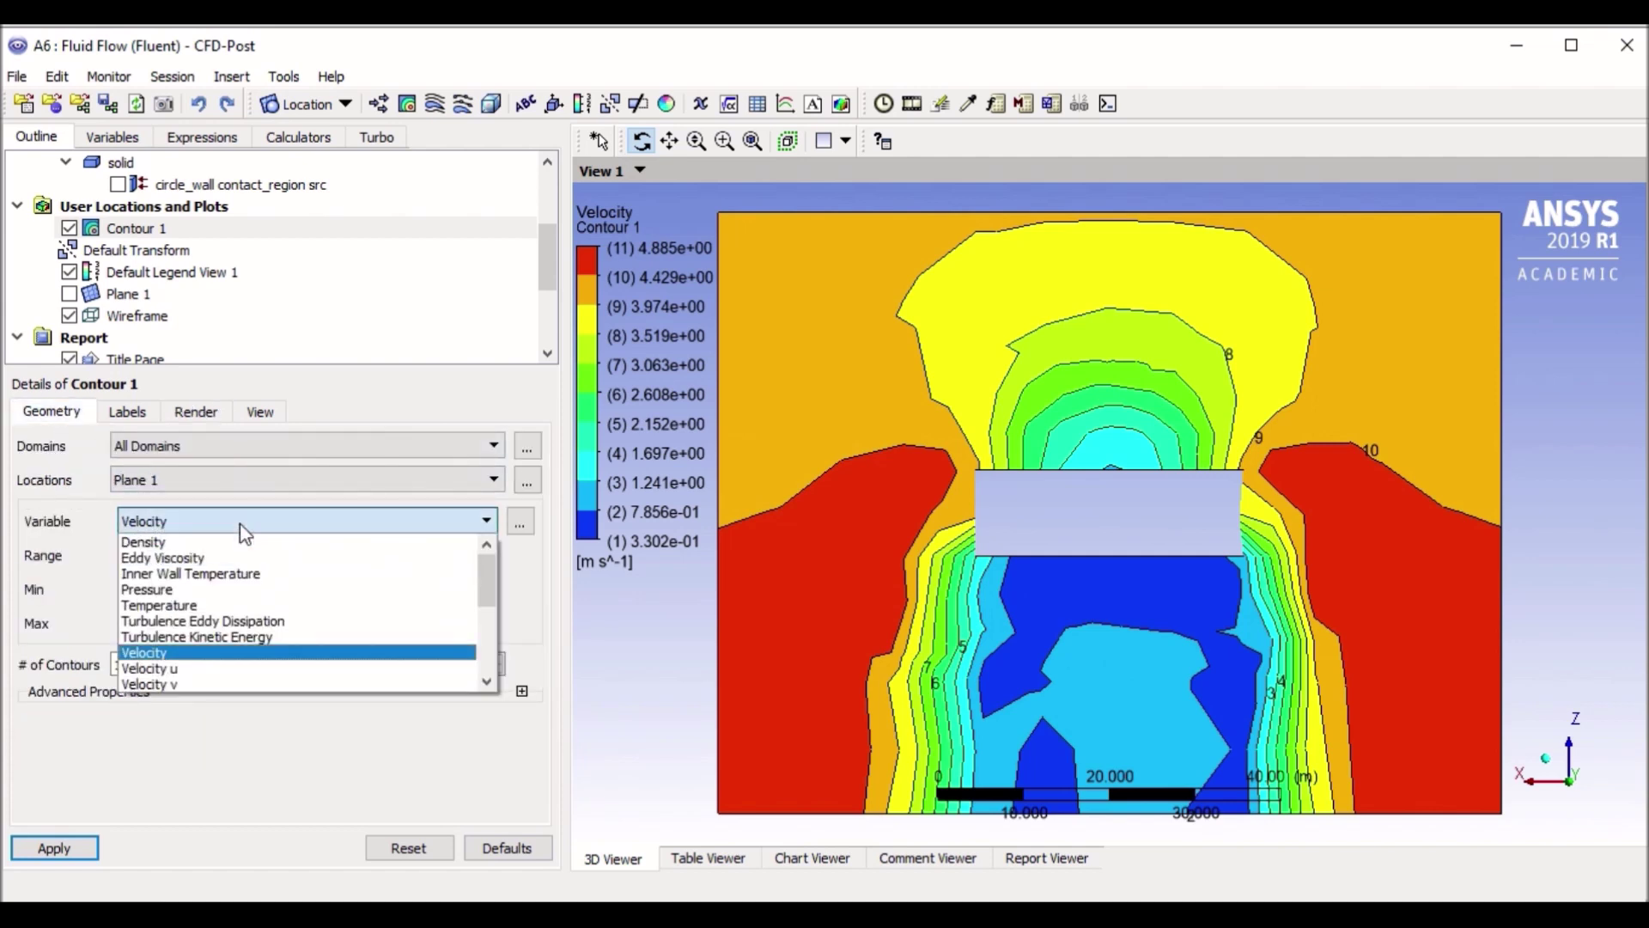
click(214, 605)
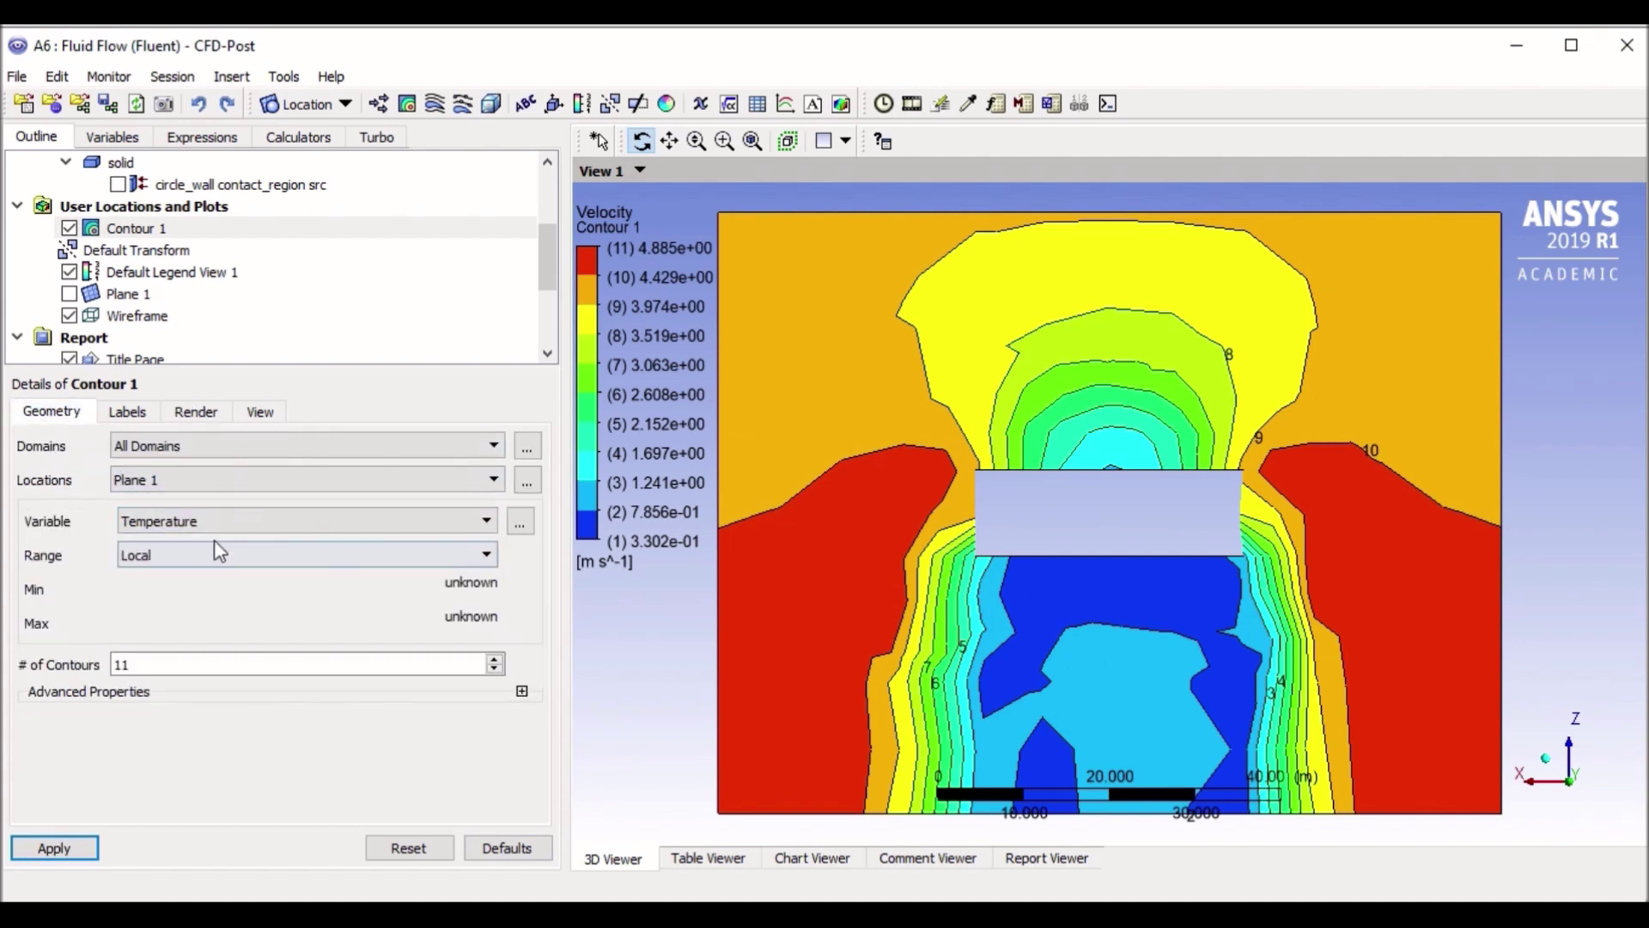
click(230, 526)
click(215, 605)
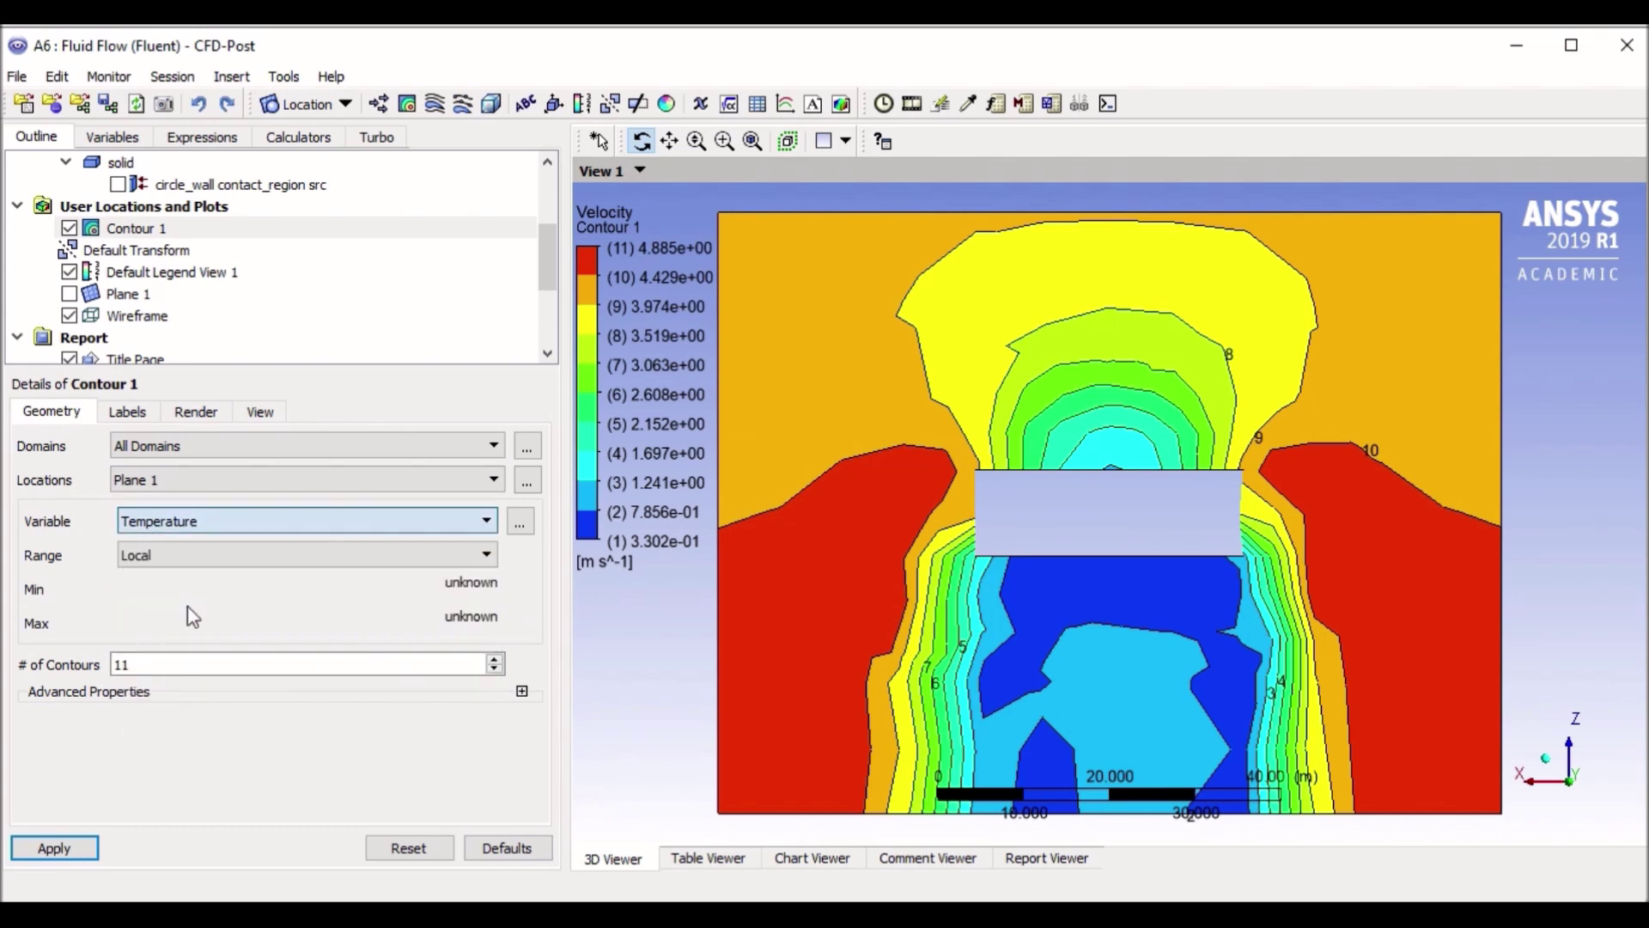
click(66, 856)
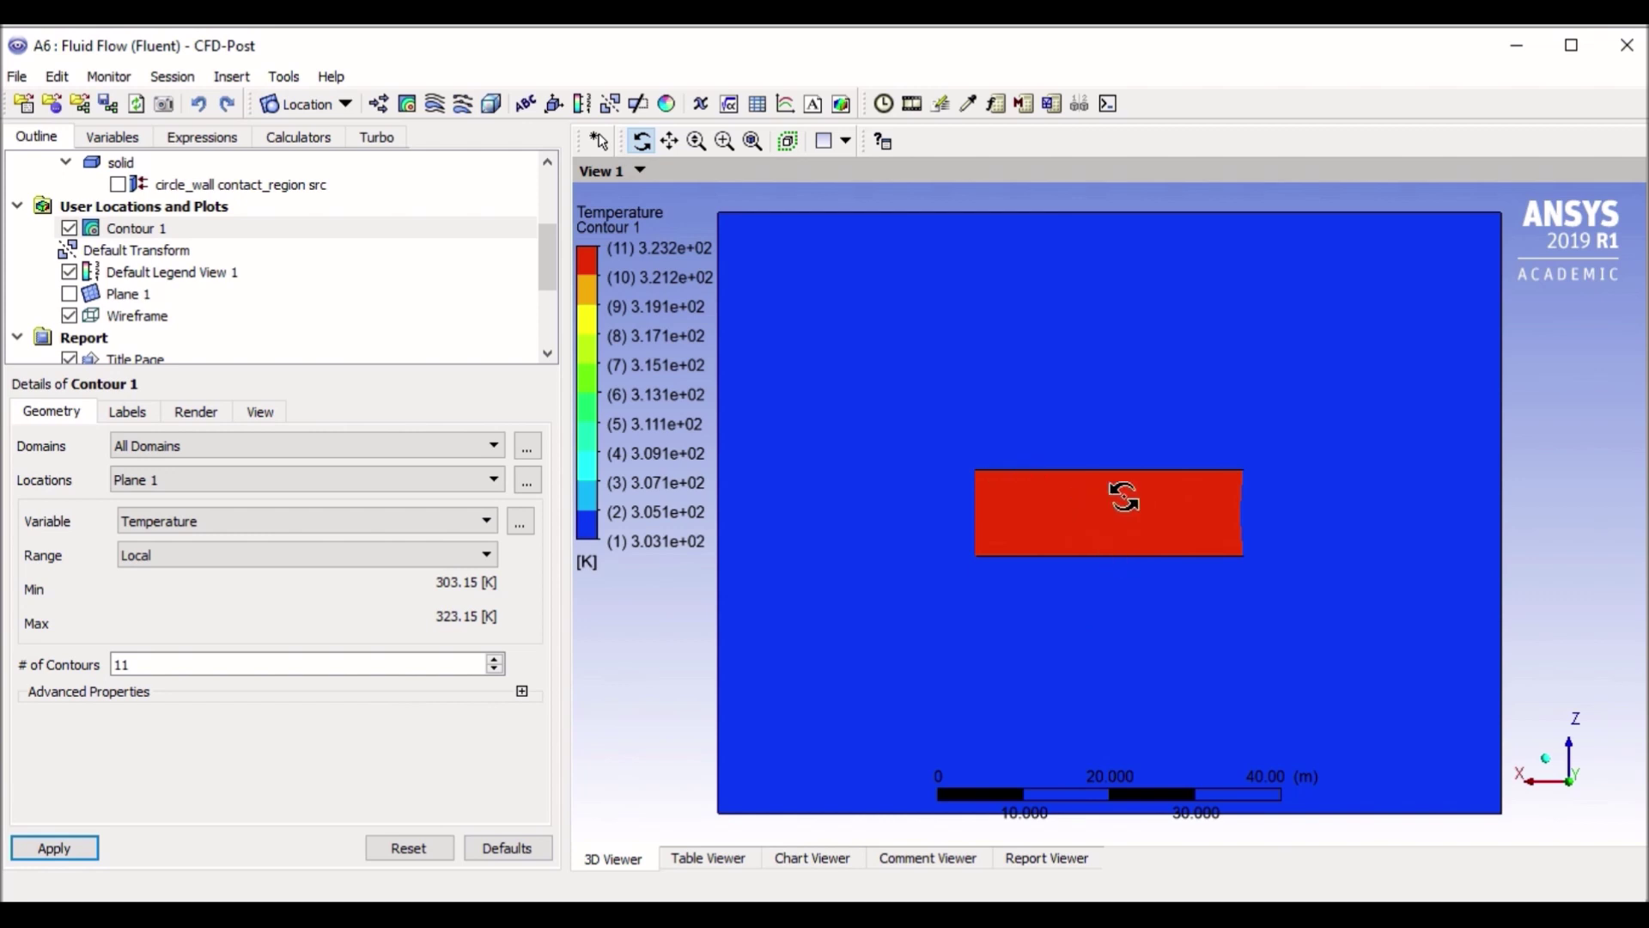
Switch the contour variable to Pressure, ranging -4.917 to 15.25 Pa
click(176, 522)
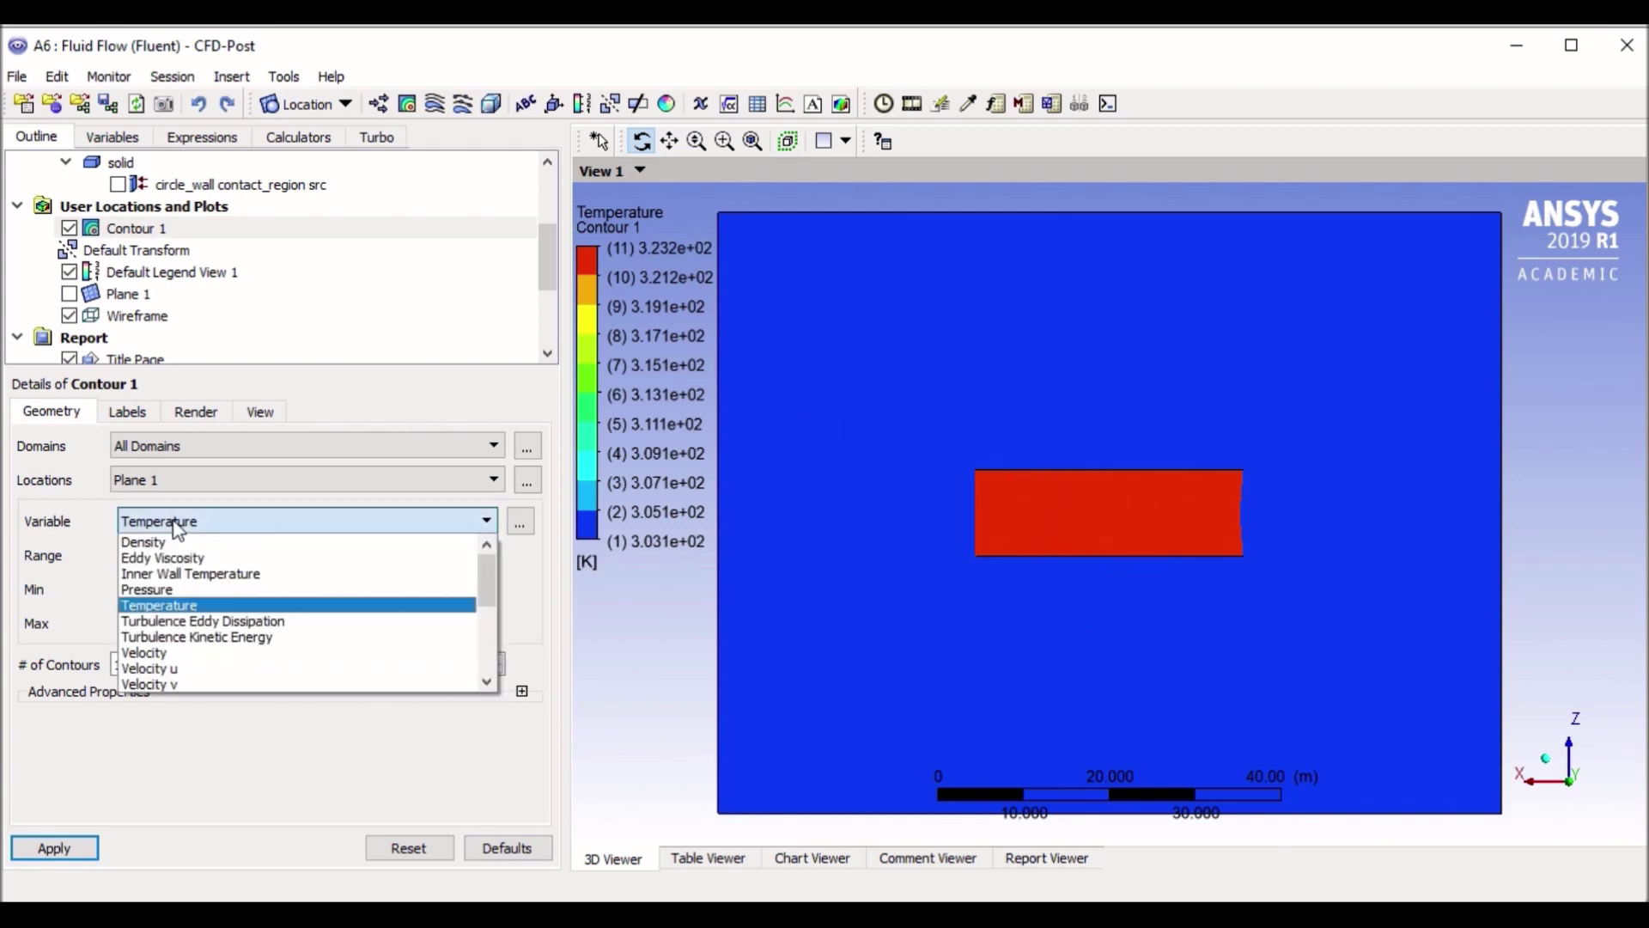
click(171, 589)
click(58, 847)
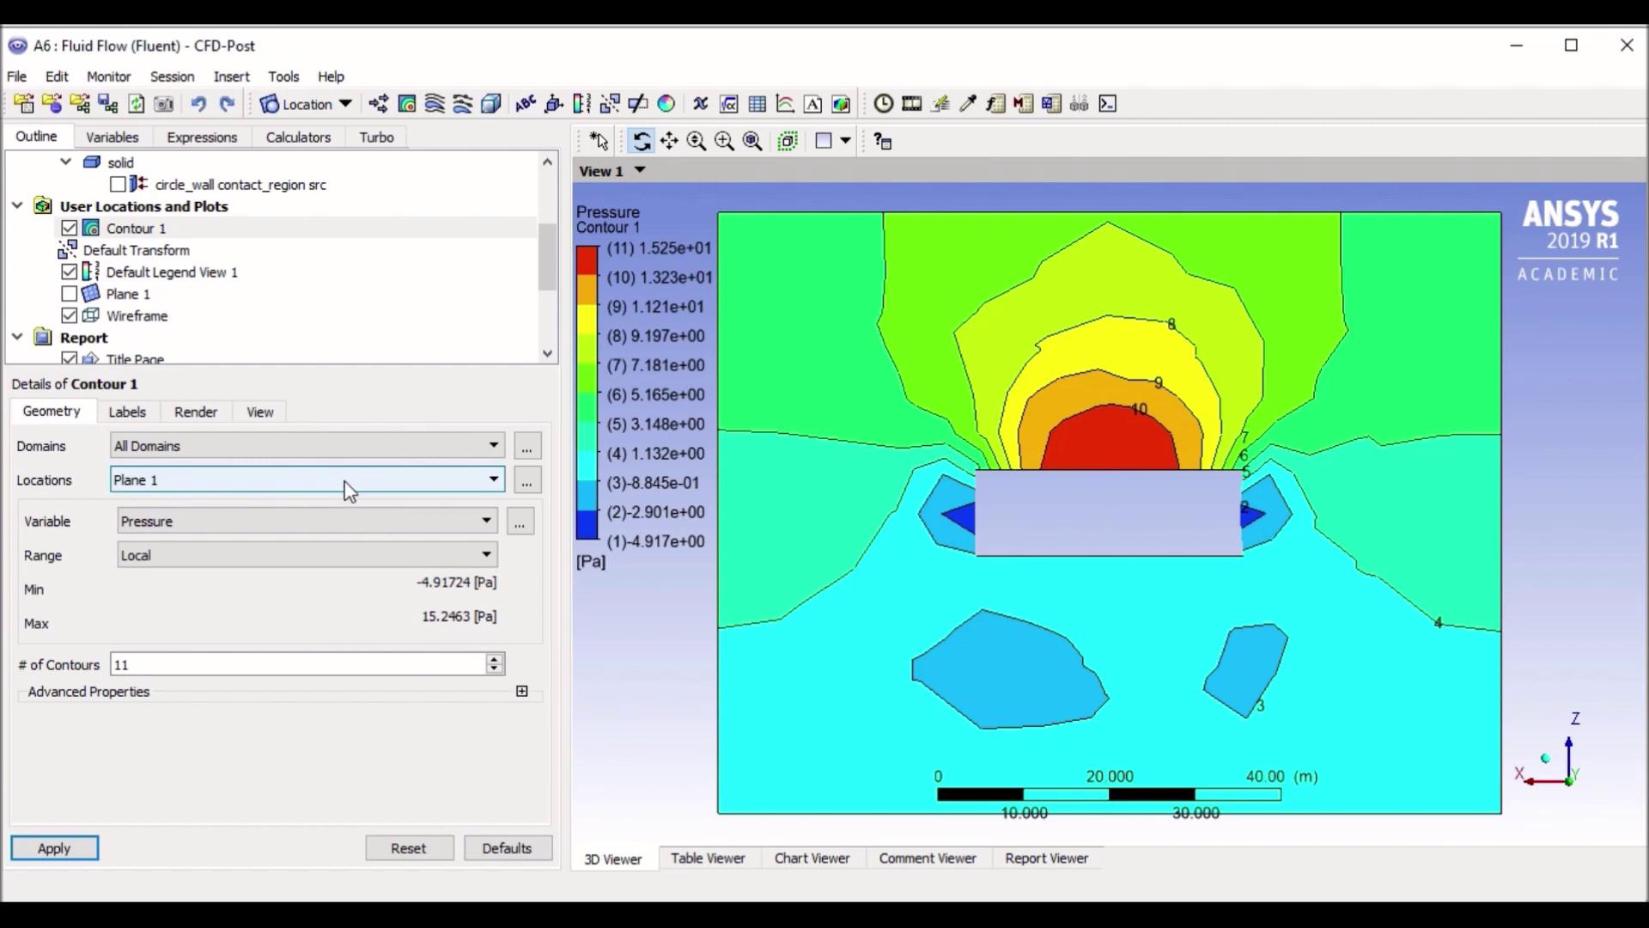
Hide Contour 1 and create Vector 1 showing velocity arrows on Plane 1
click(69, 229)
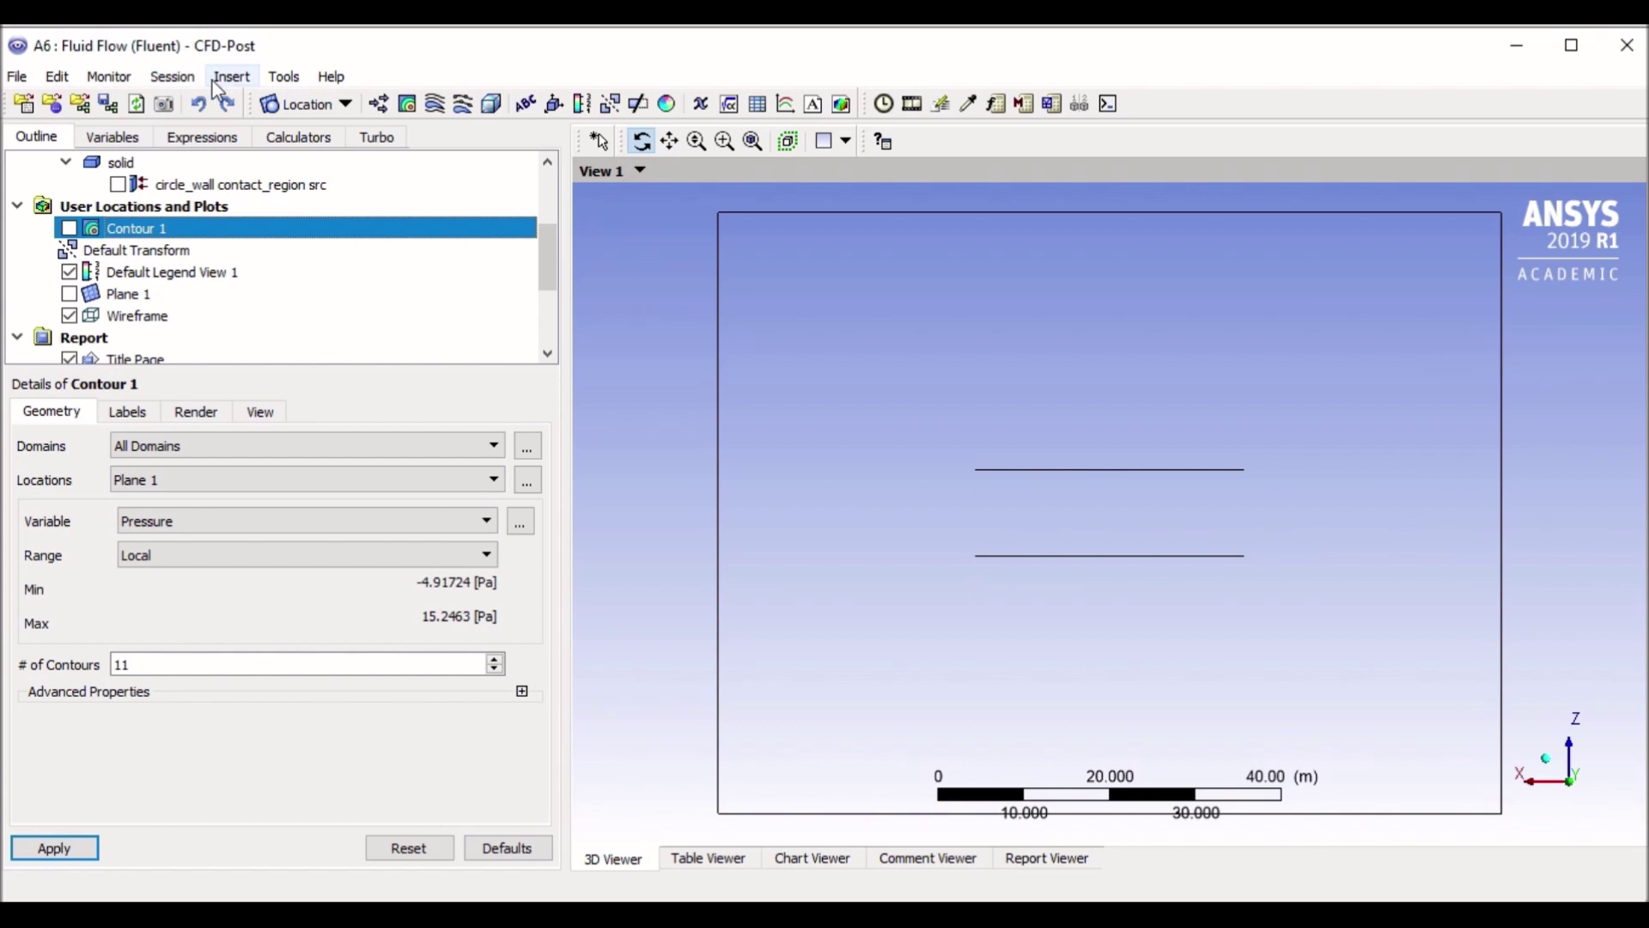
click(218, 79)
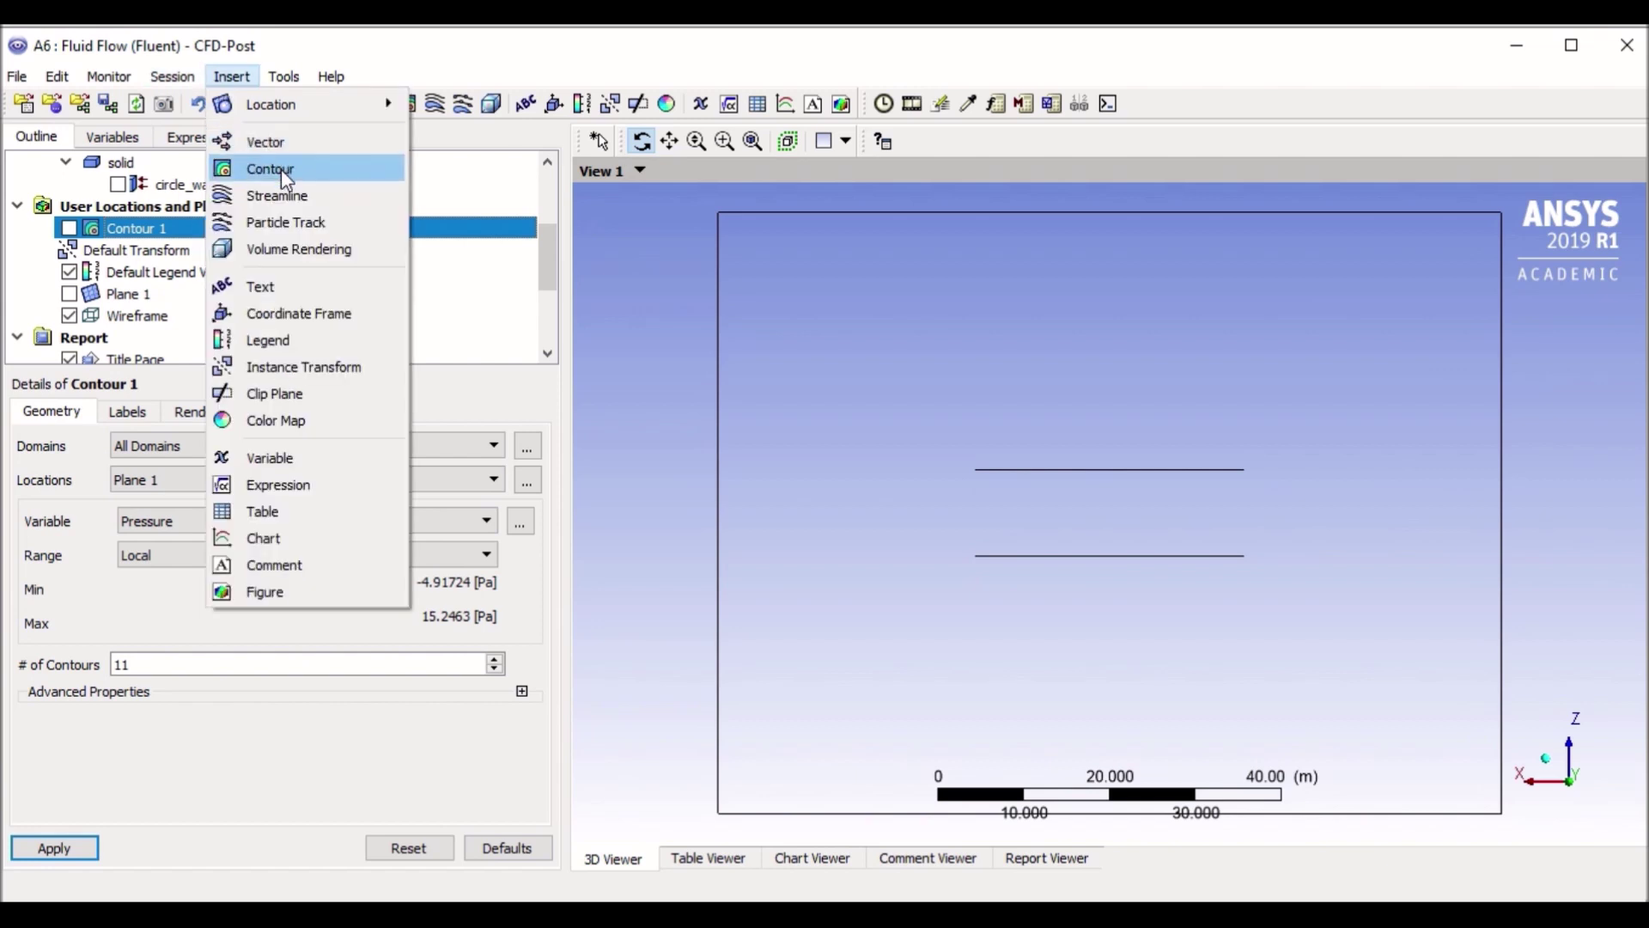
click(275, 145)
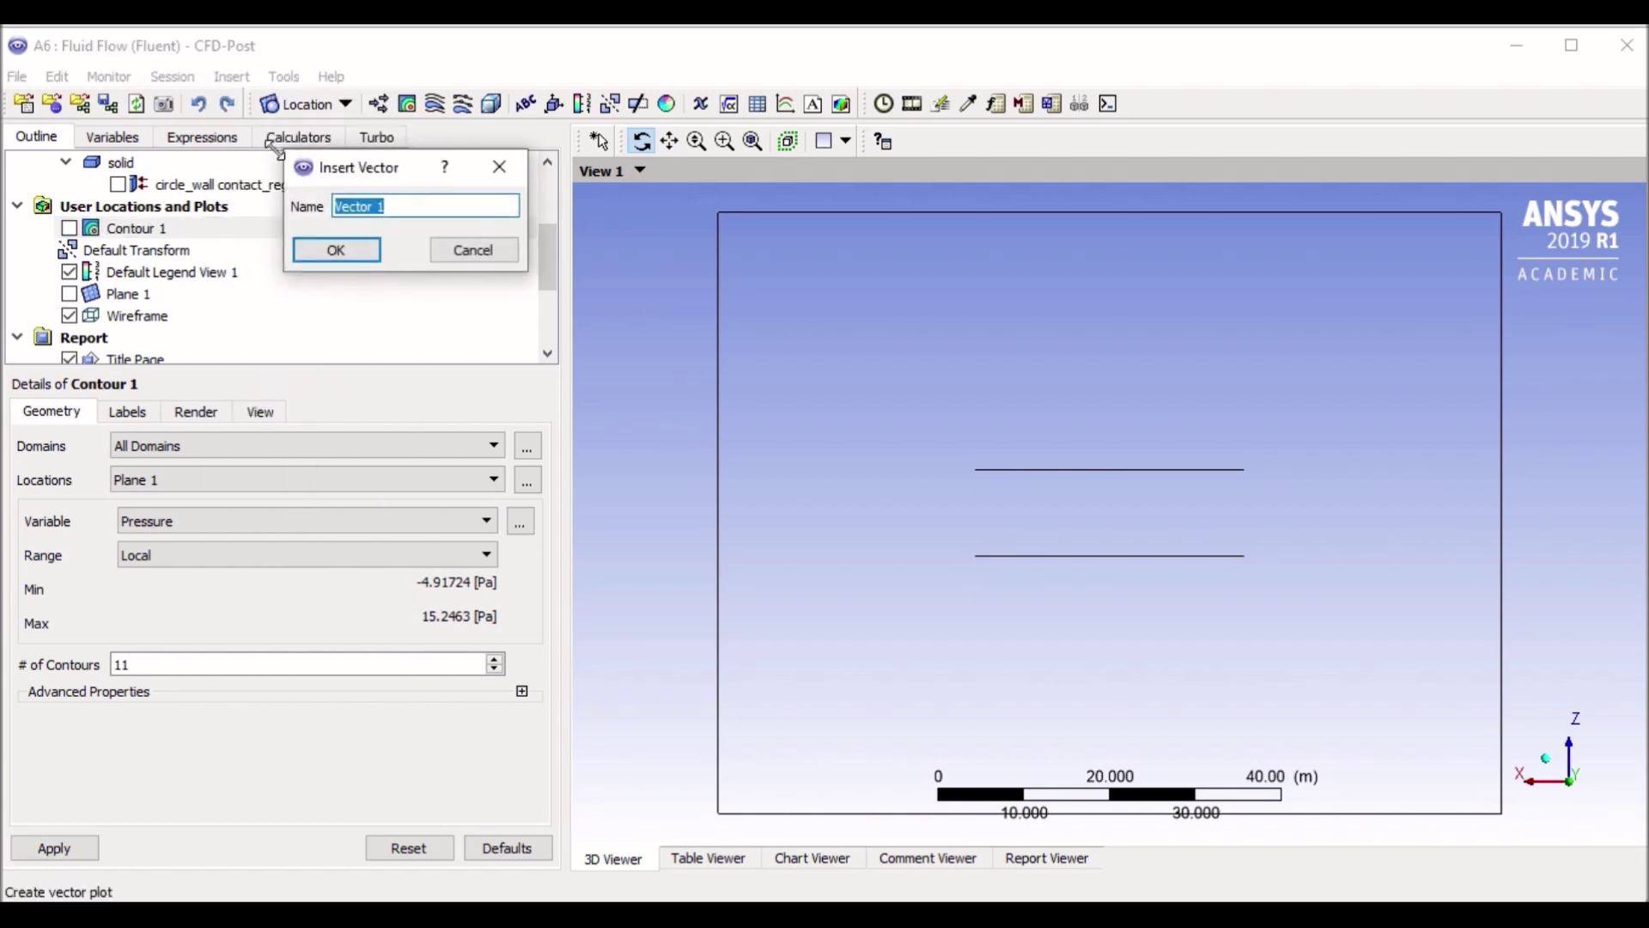
click(337, 249)
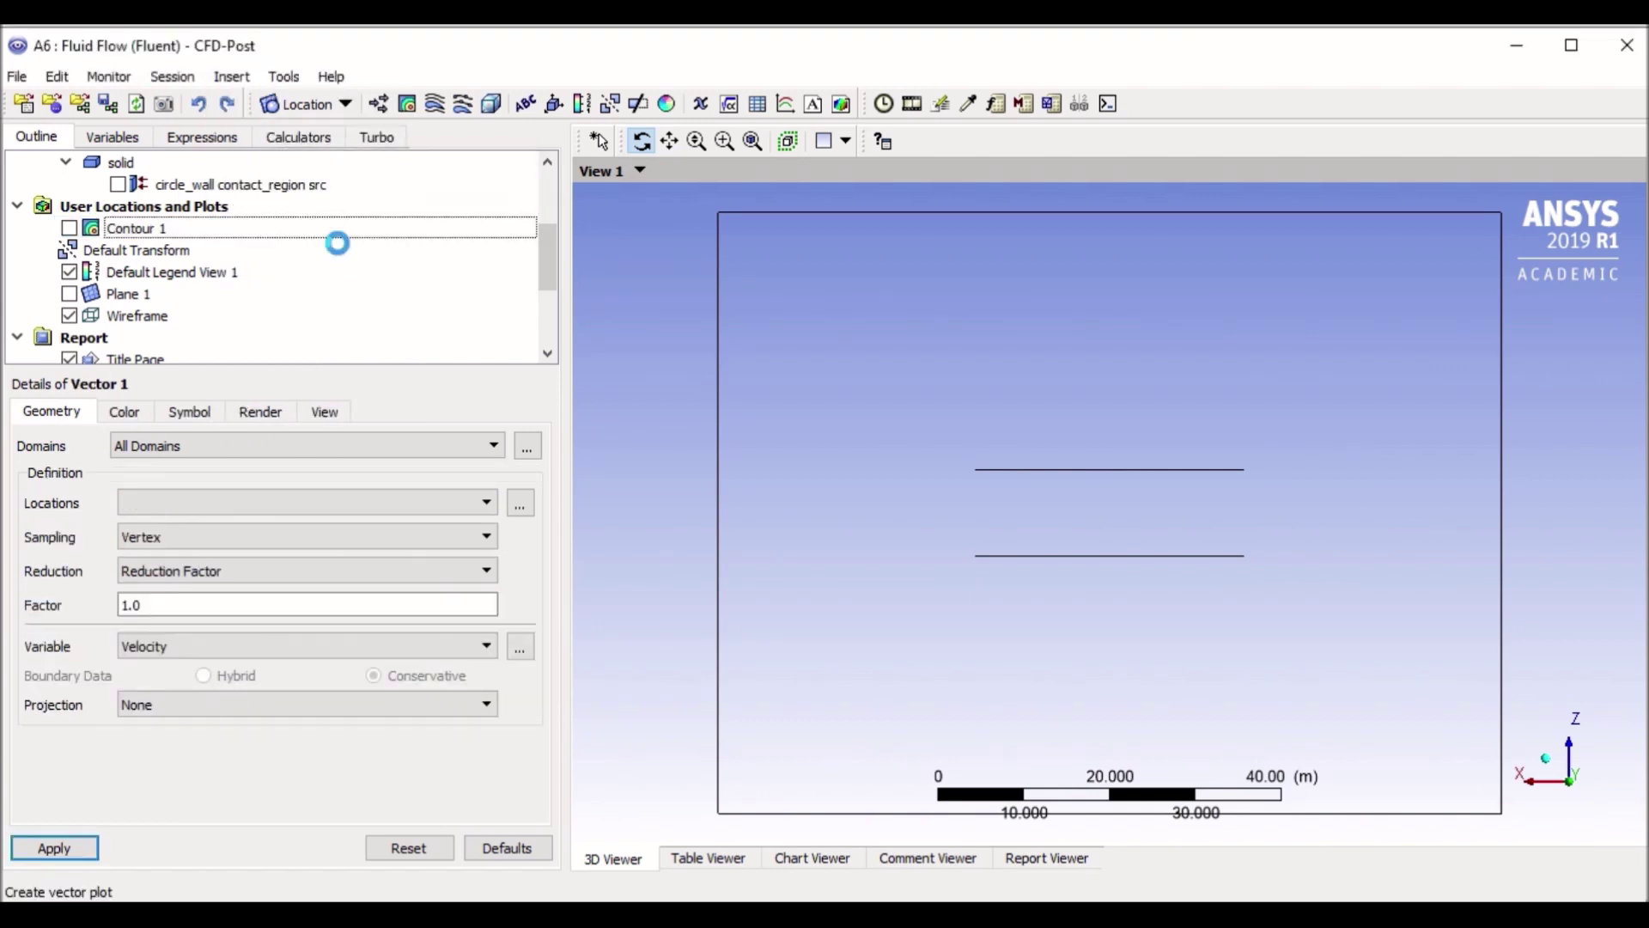
click(296, 509)
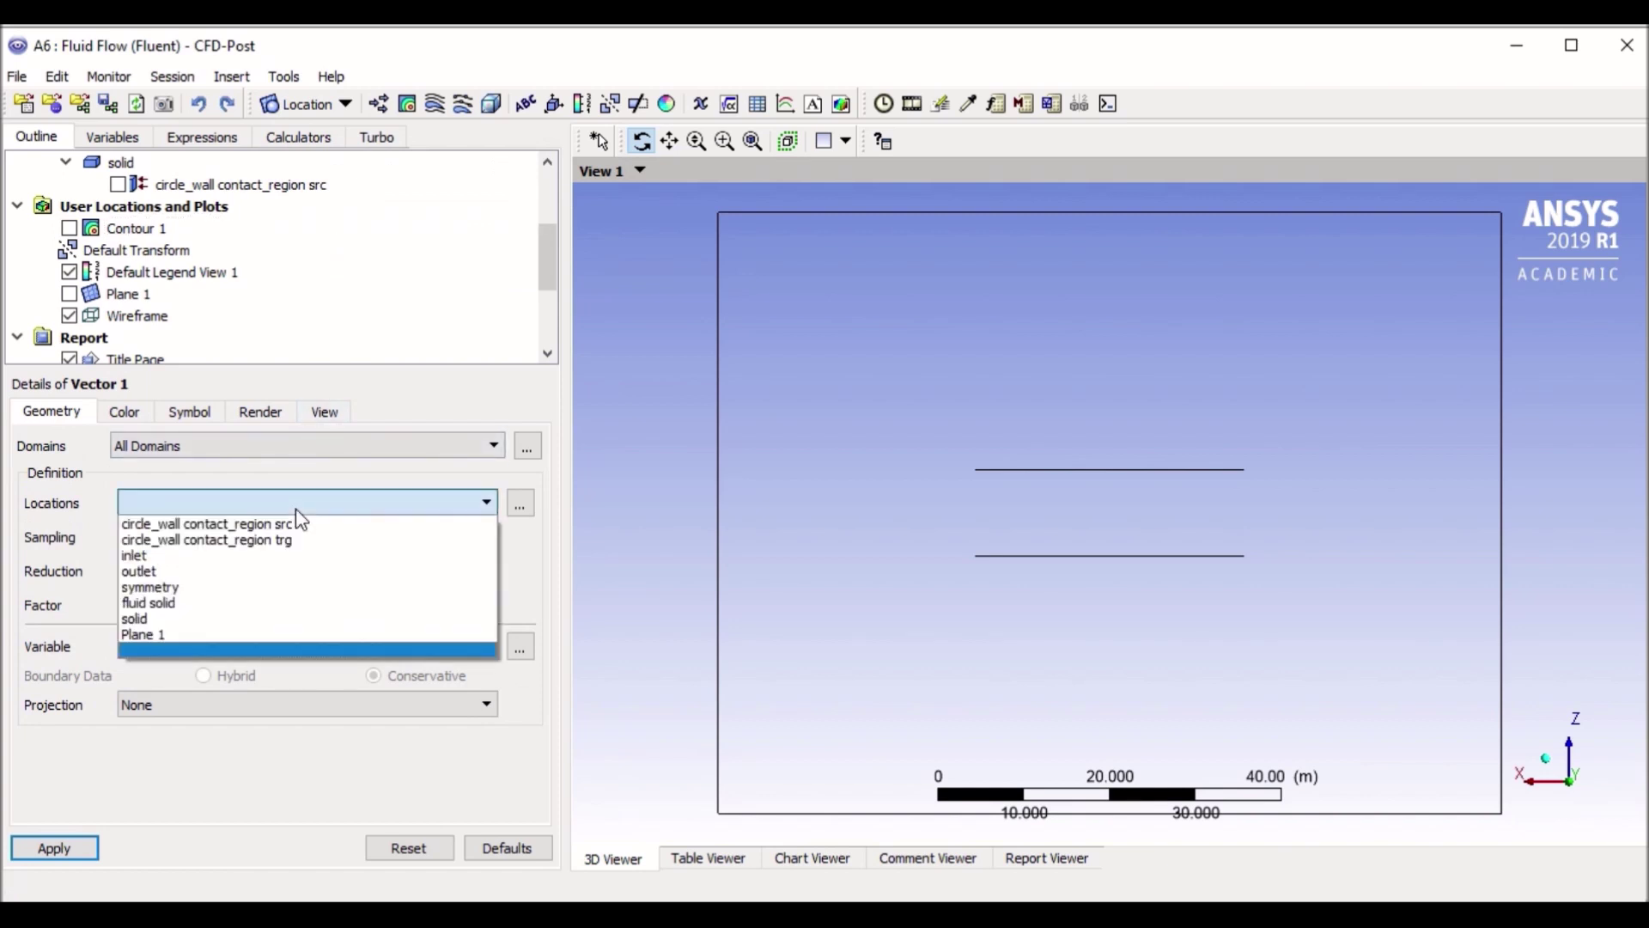
click(268, 636)
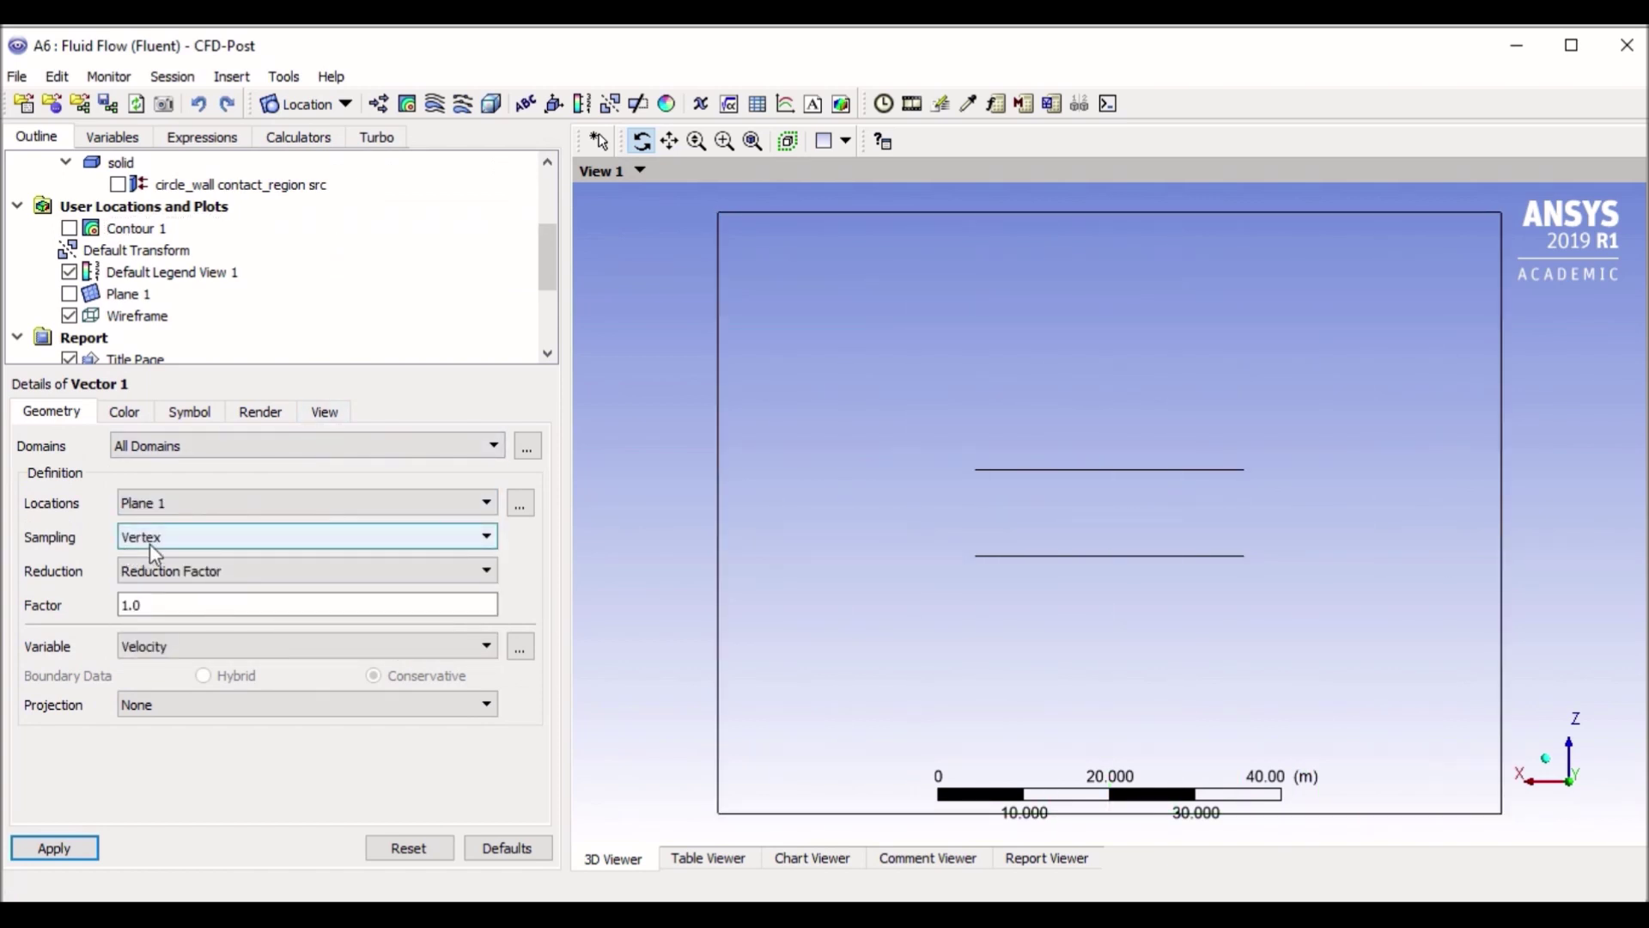
click(67, 849)
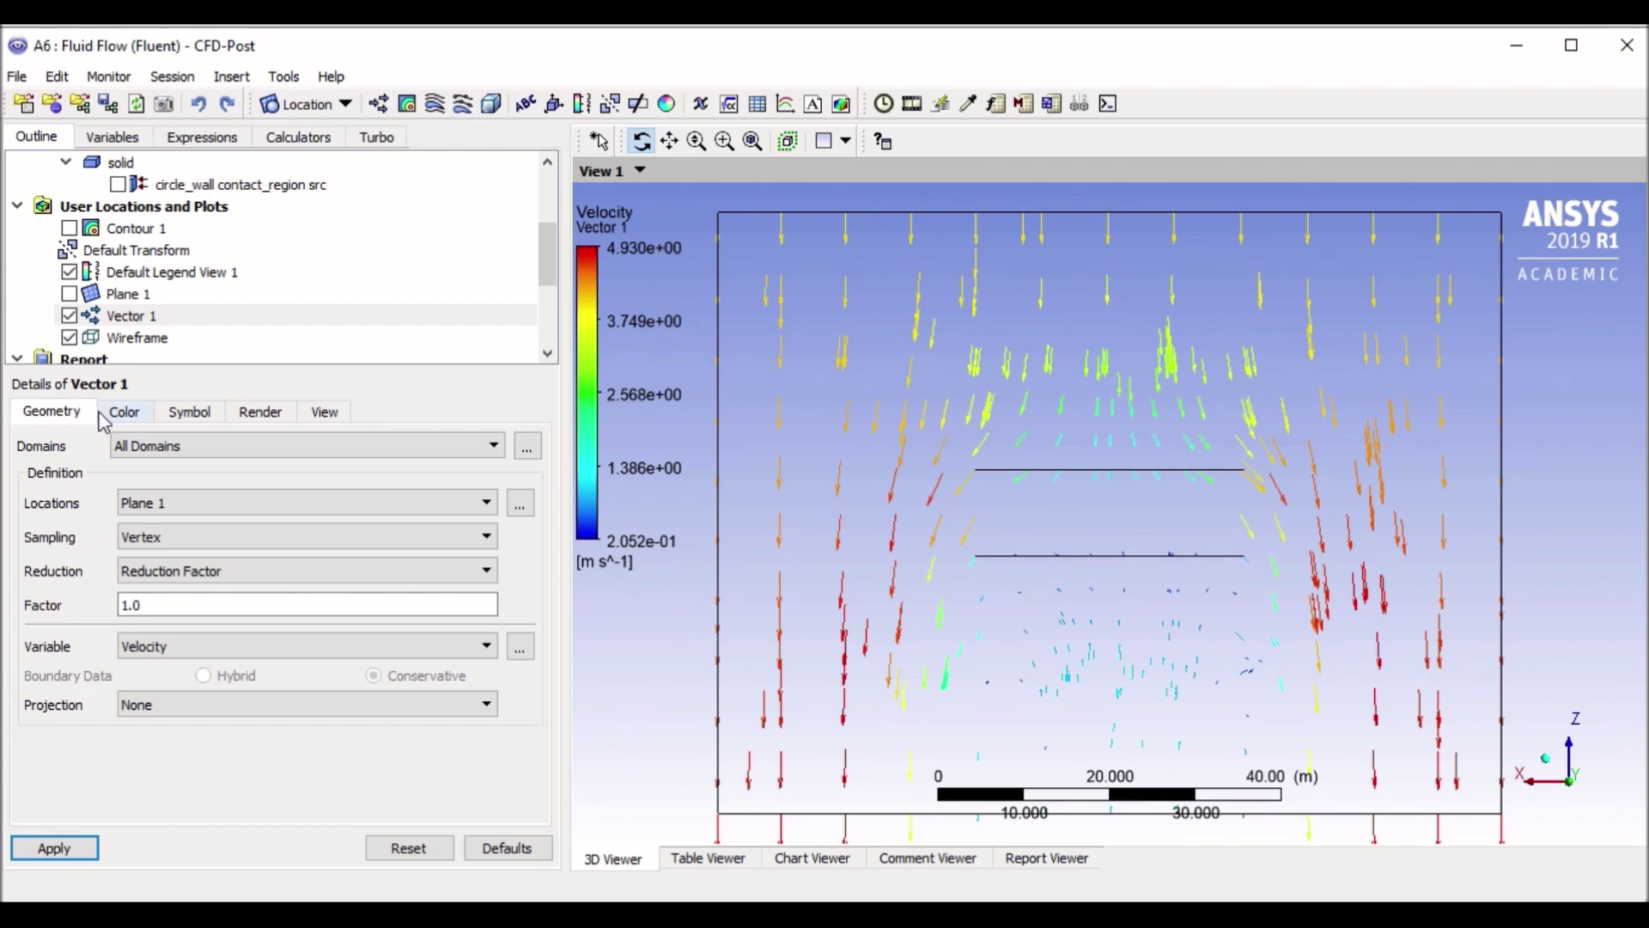
click(184, 417)
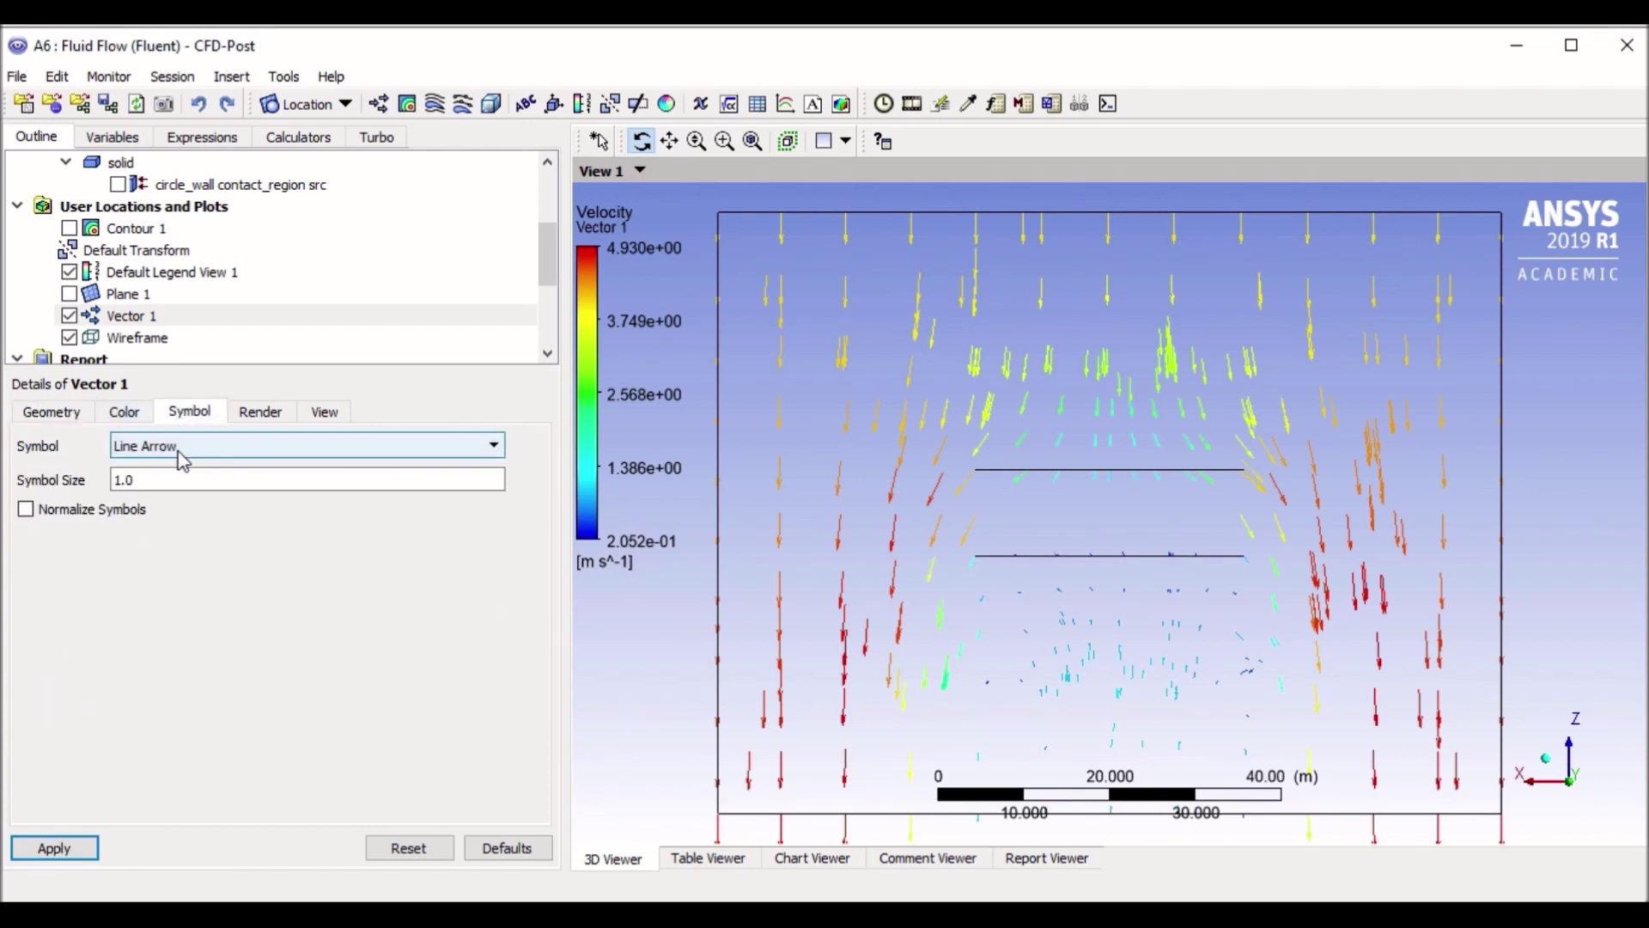
Set the Vector 1 line-arrow symbol size to 10
double_click(159, 483)
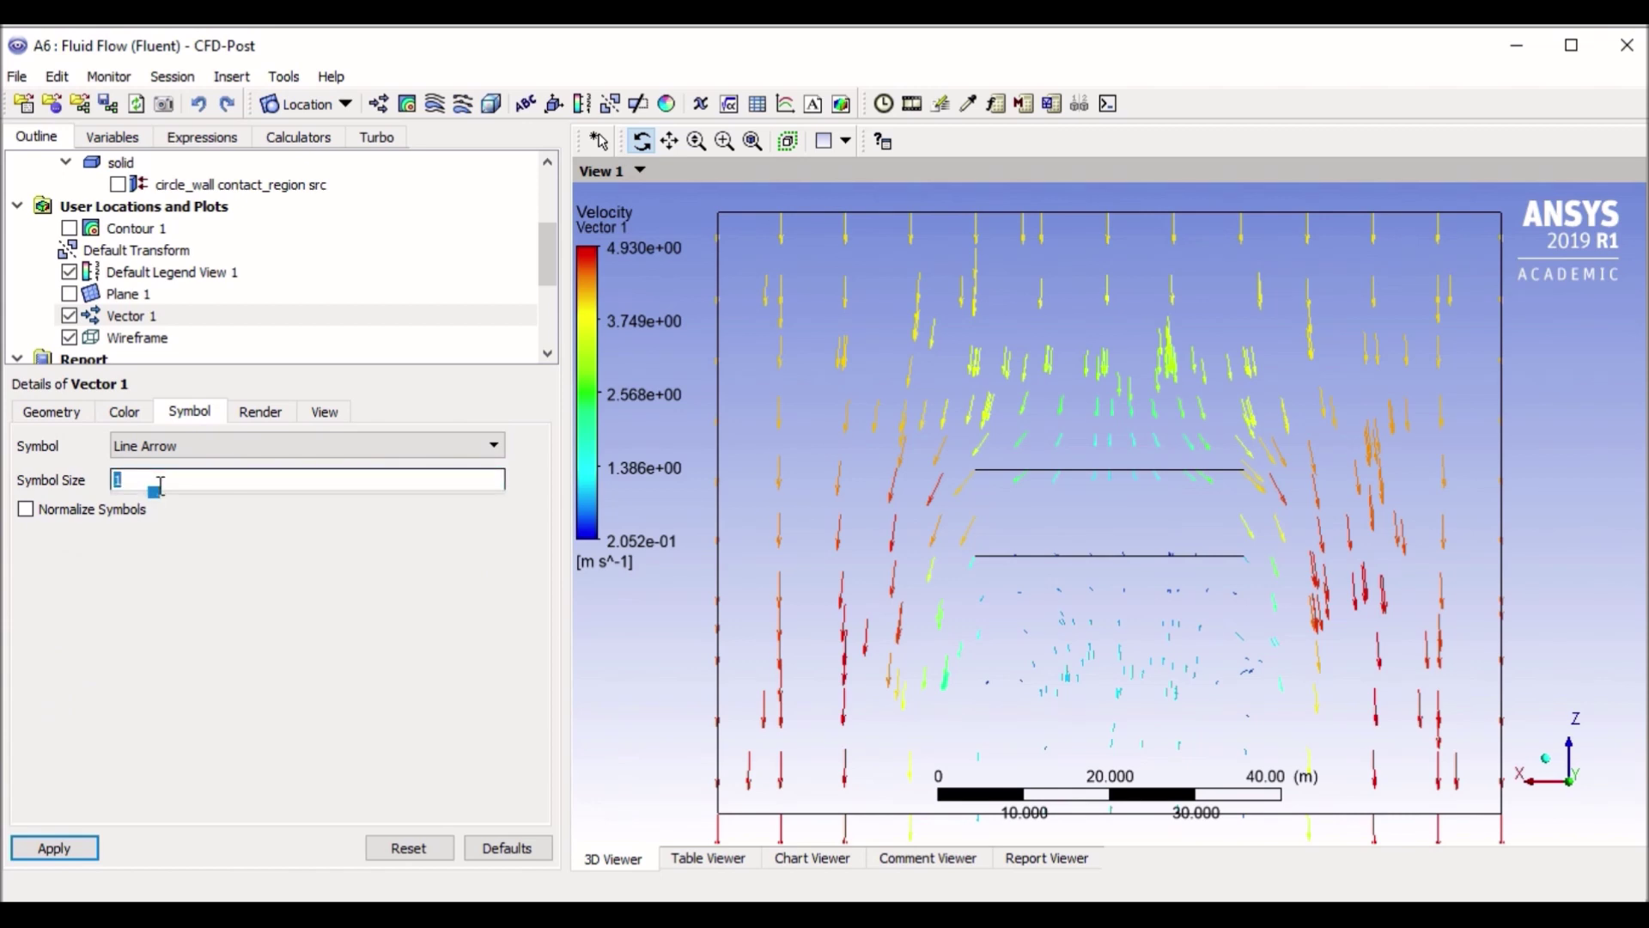
text(10)
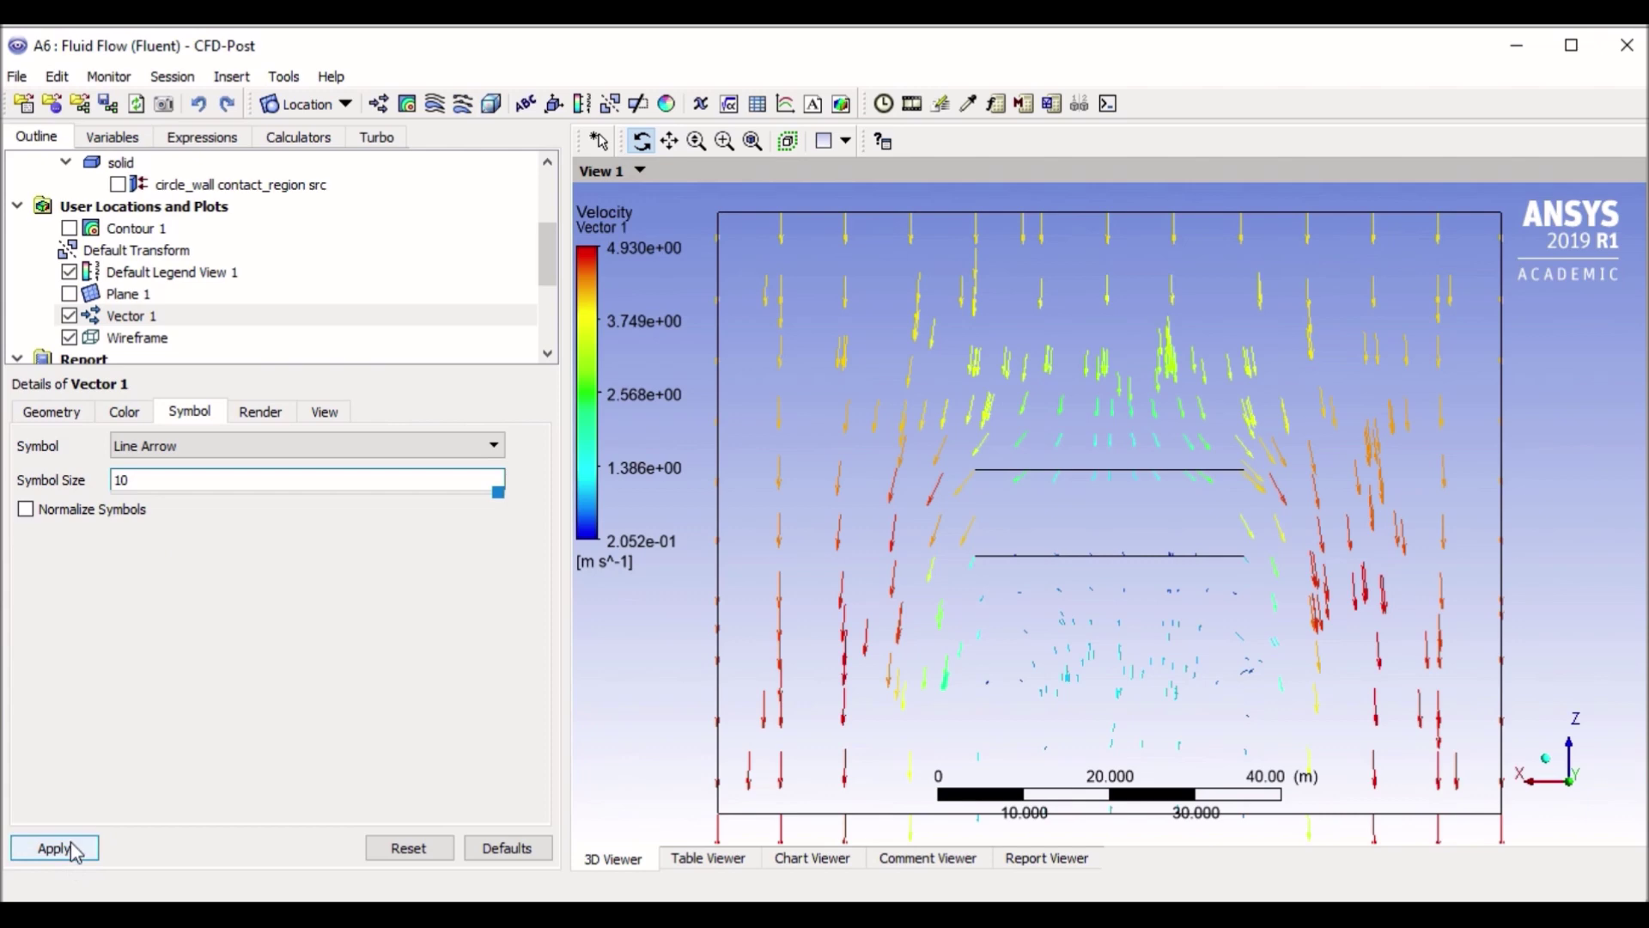
click(69, 850)
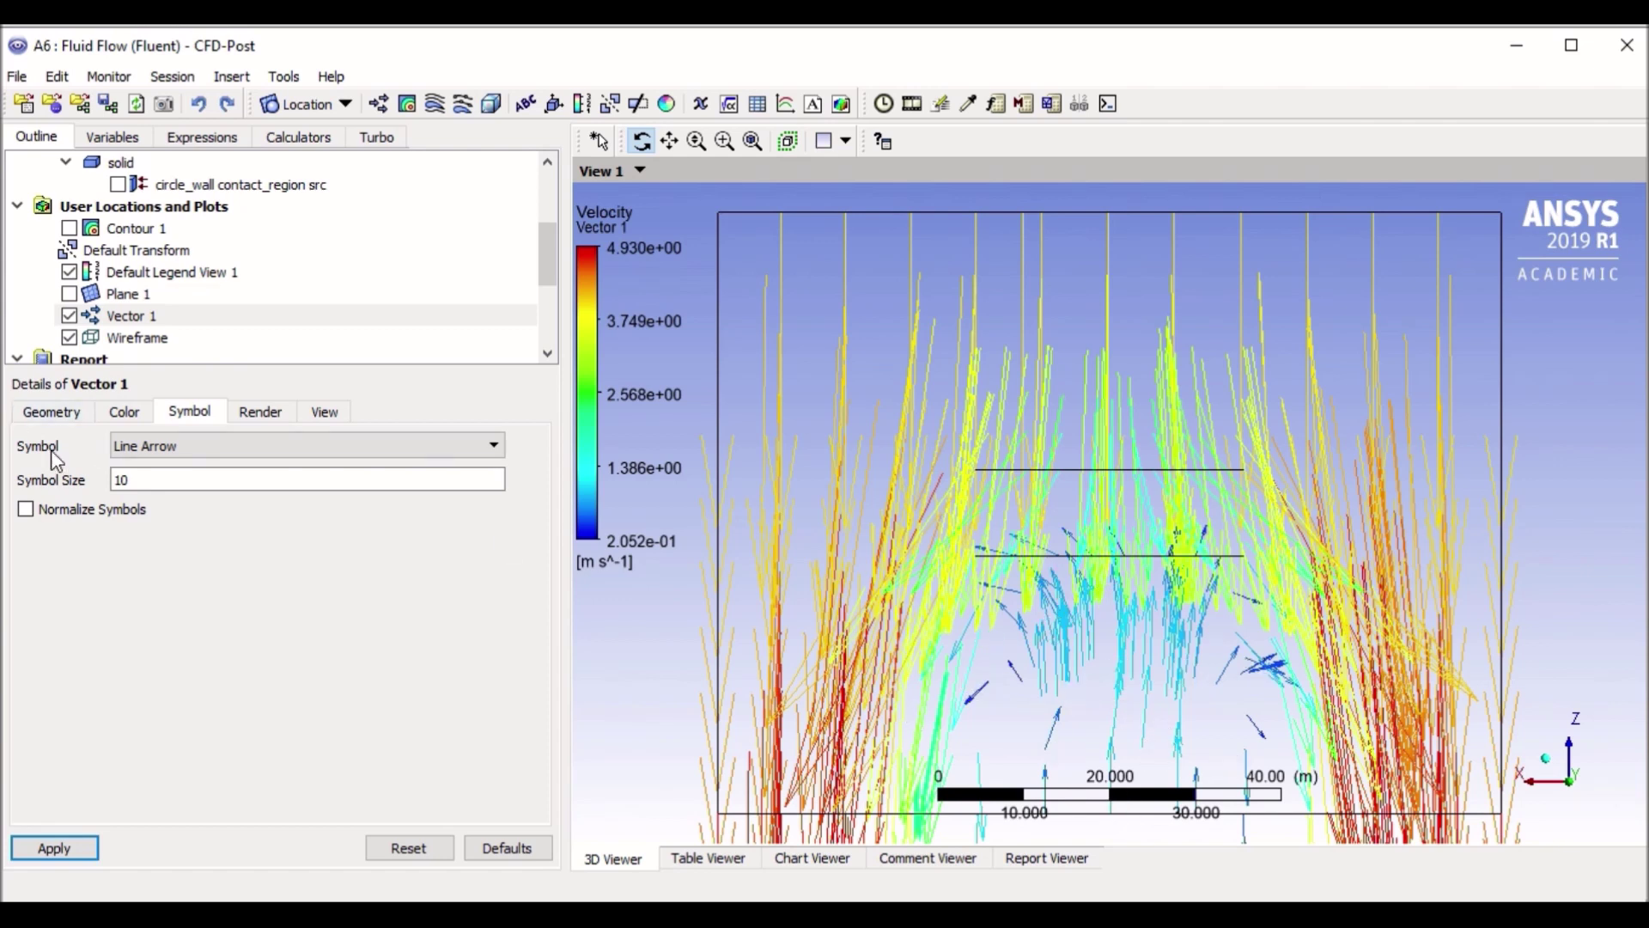
Try normalized arrow lengths, then revert to non-normalized arrows
click(26, 509)
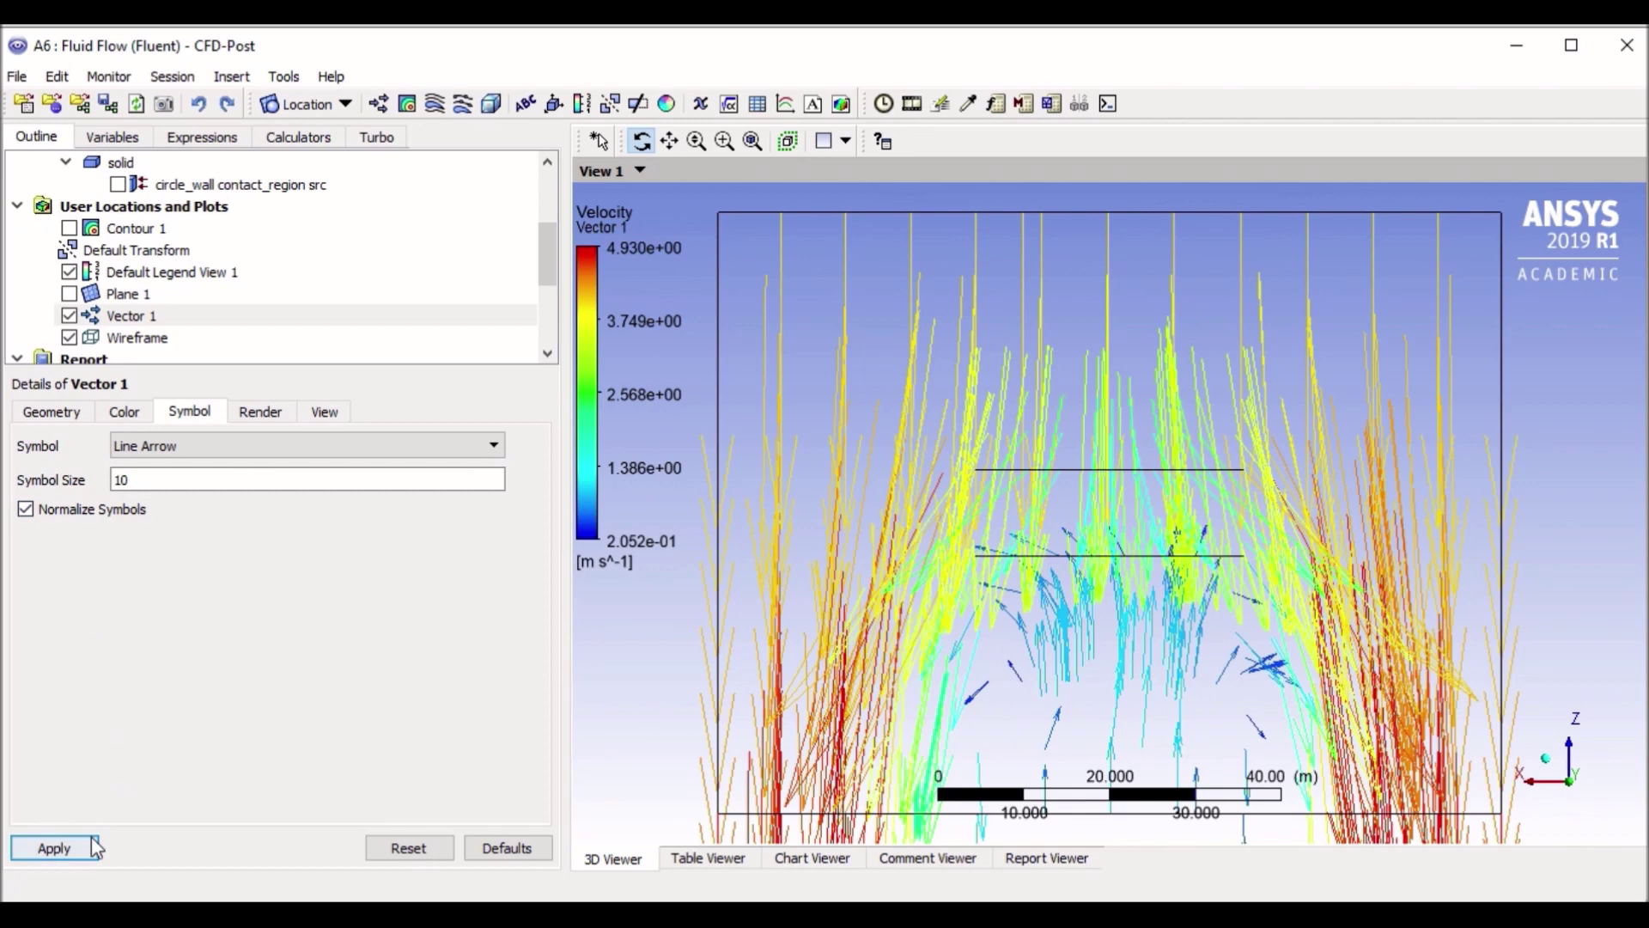
click(54, 848)
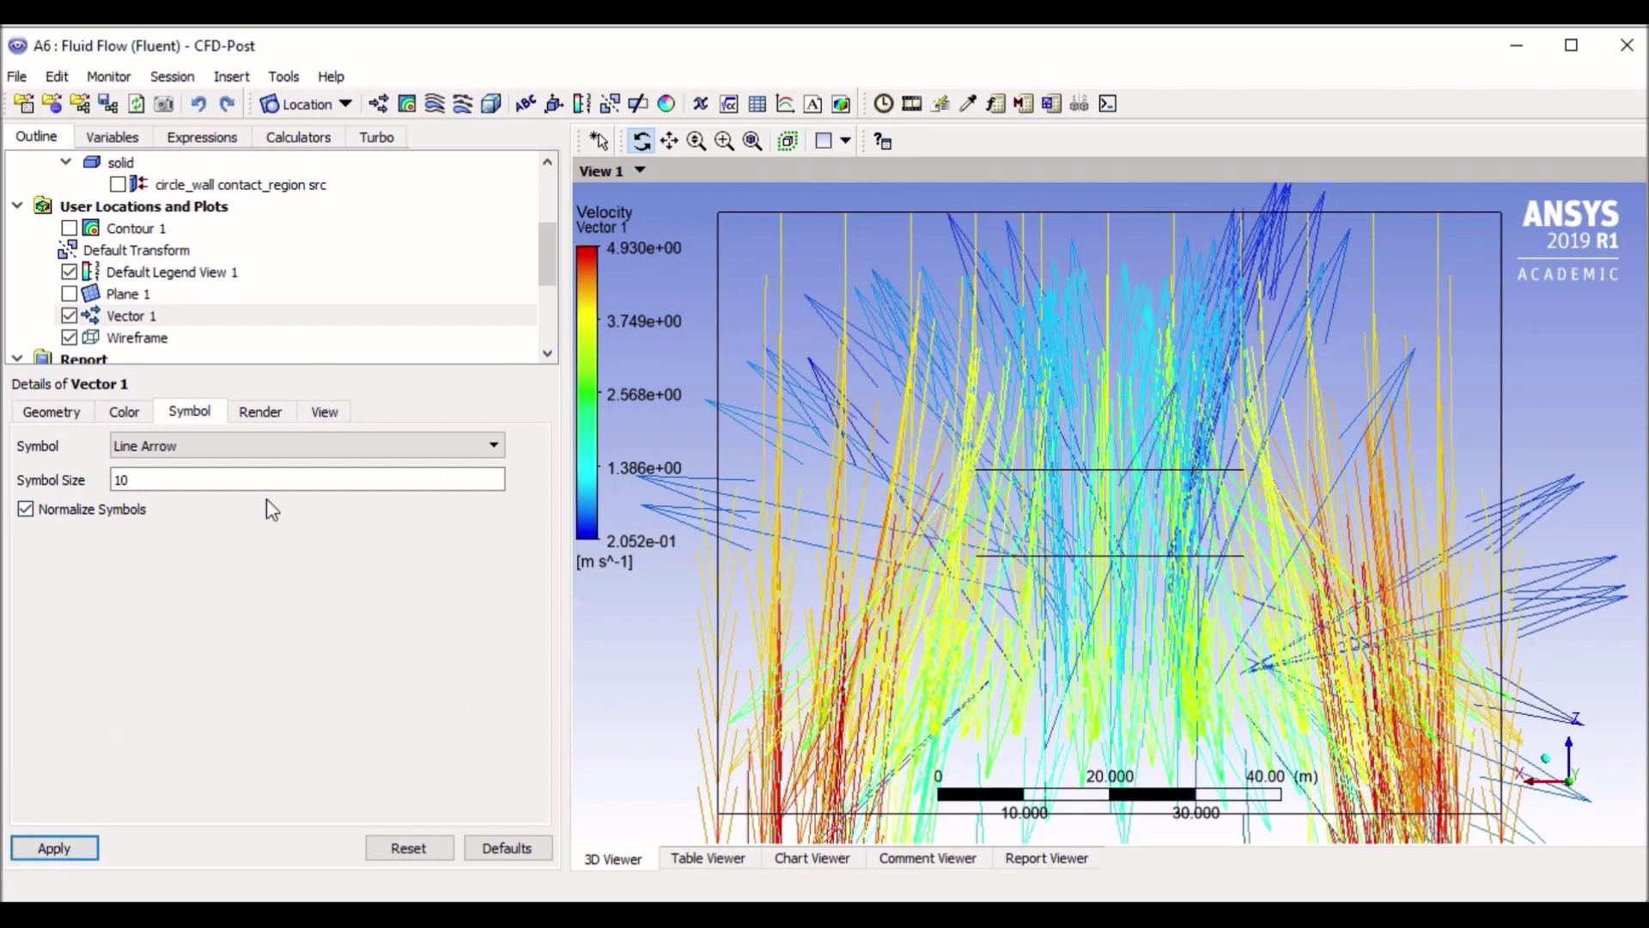
click(108, 513)
click(53, 848)
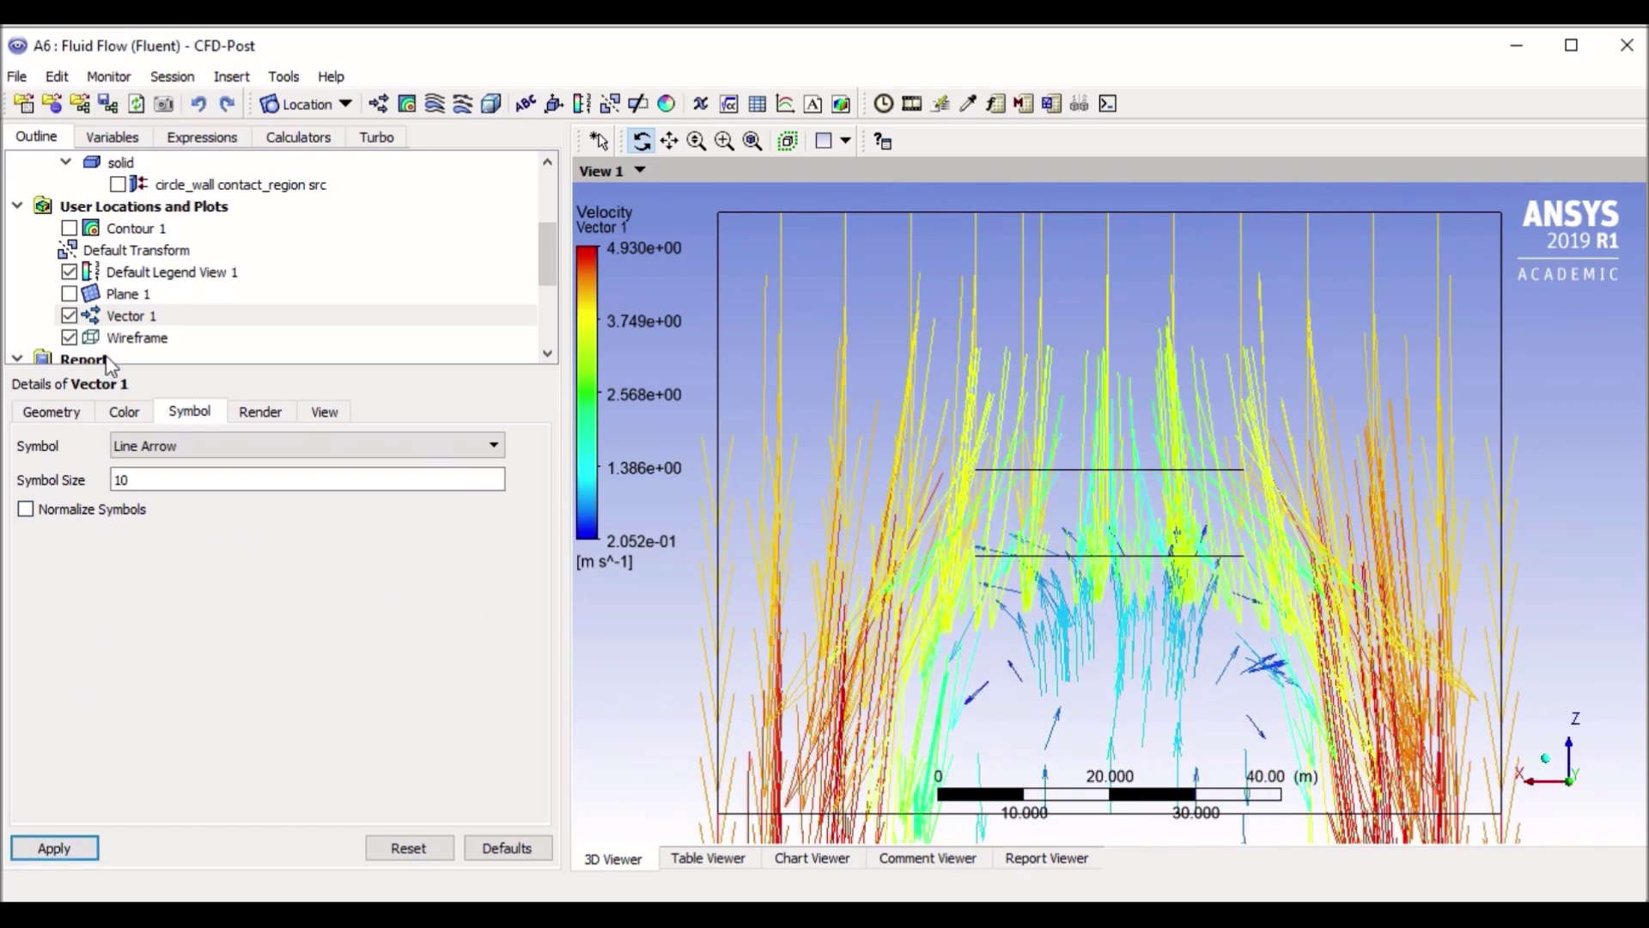
Hide Vector 1 and create Streamline 1 seeded from Plane 1 with 250 points
click(69, 316)
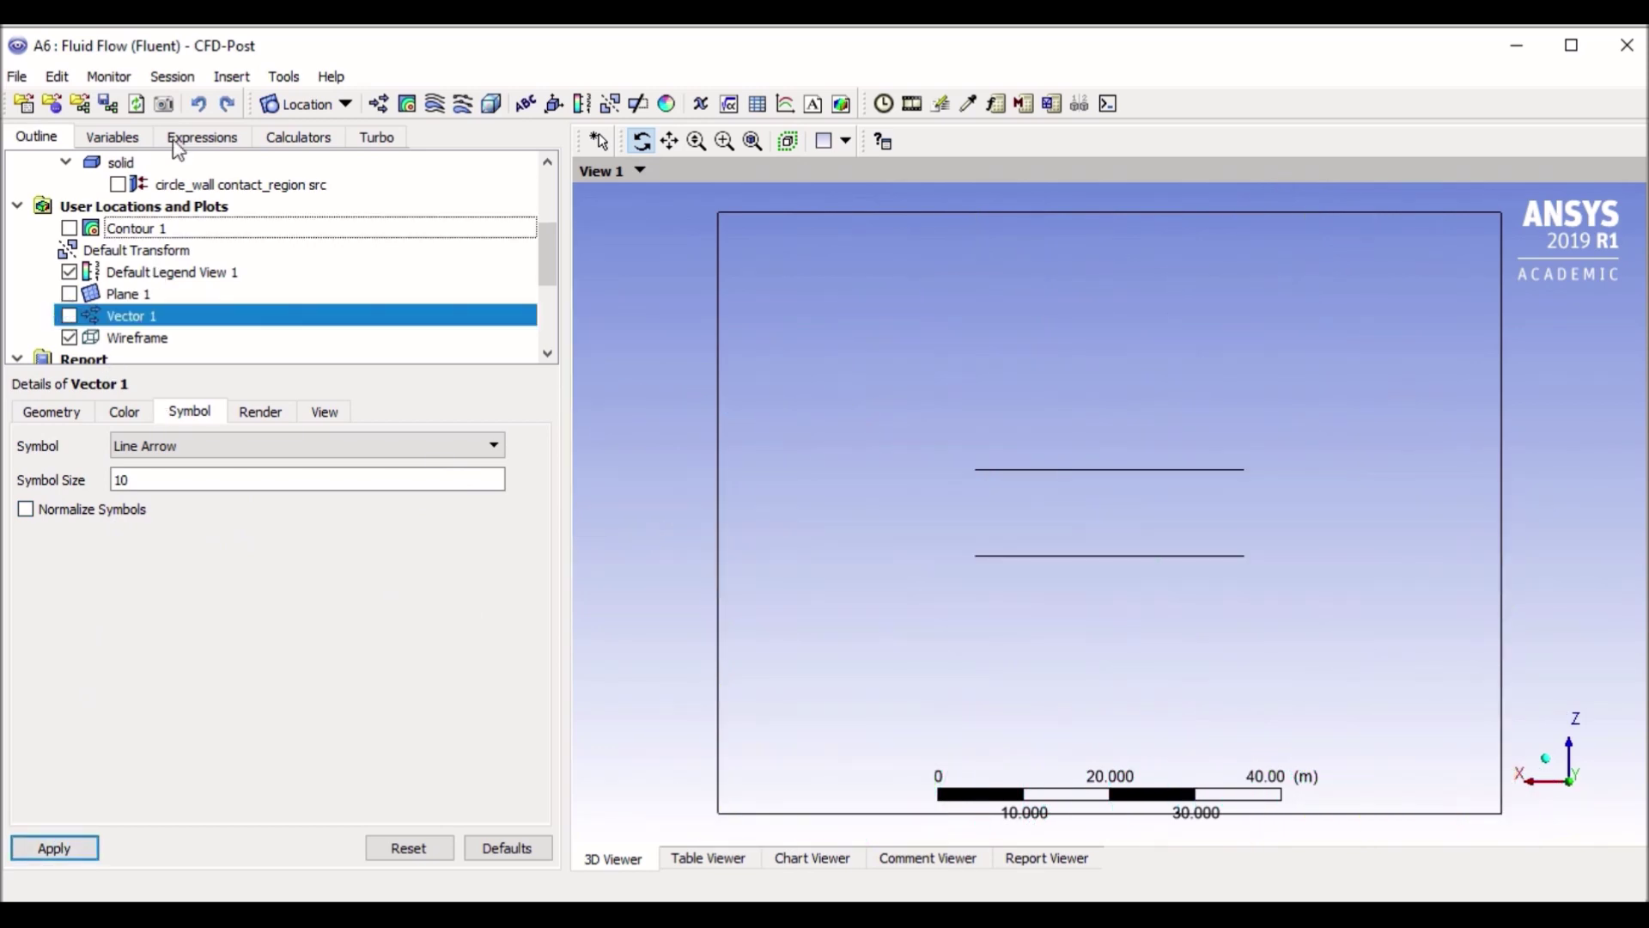
click(230, 76)
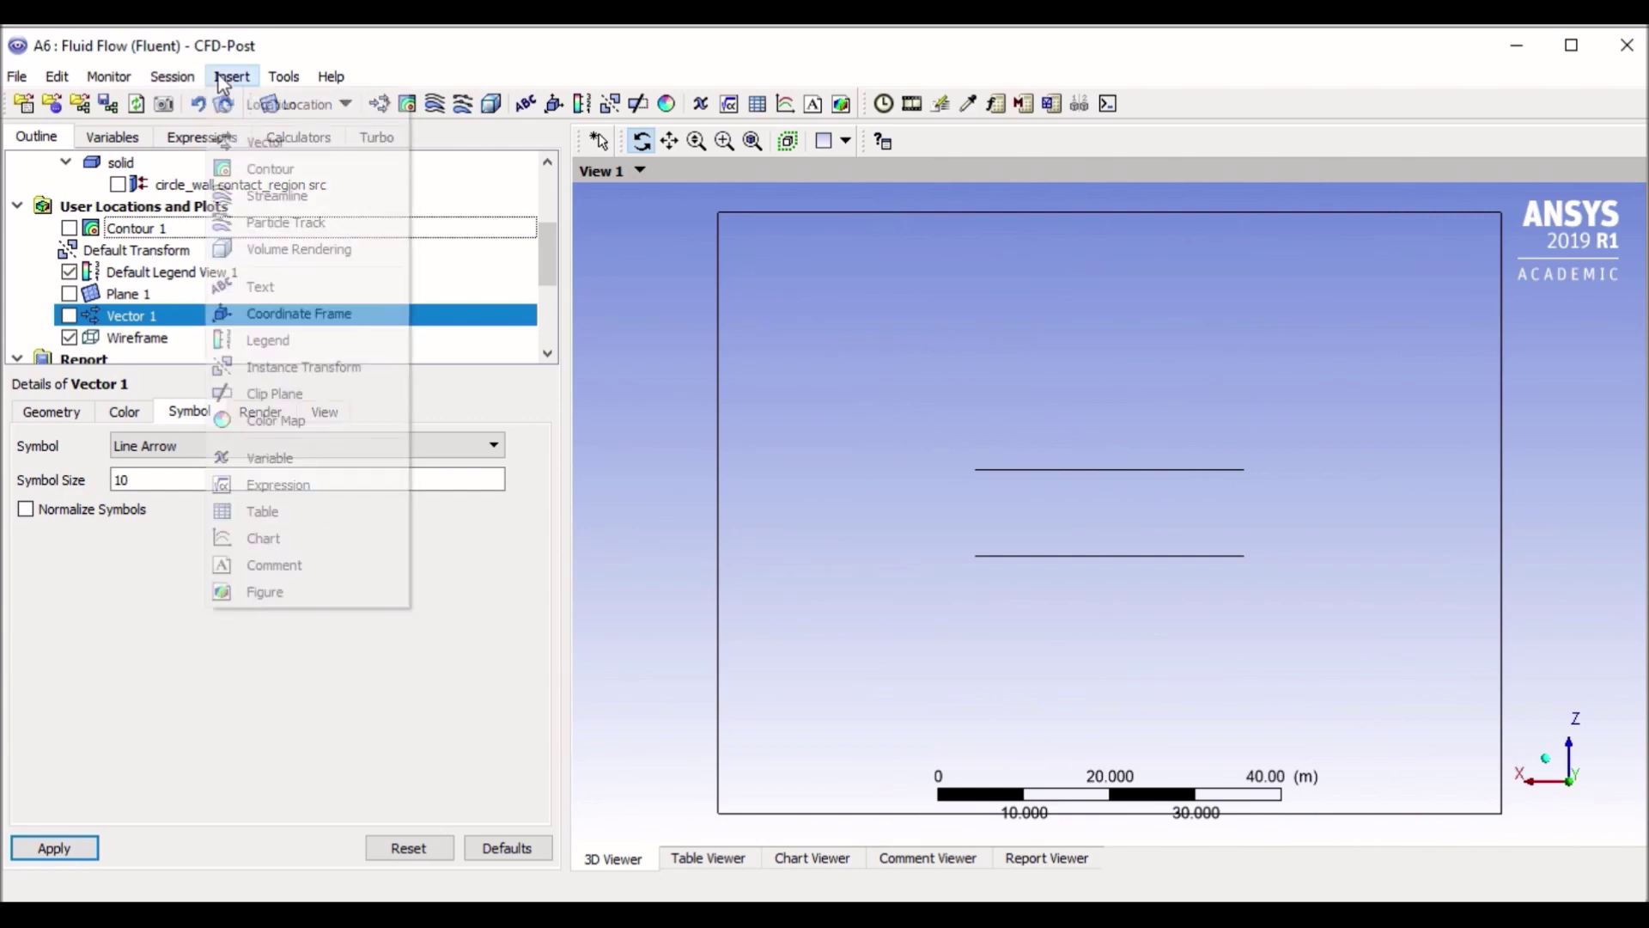
click(249, 195)
click(292, 296)
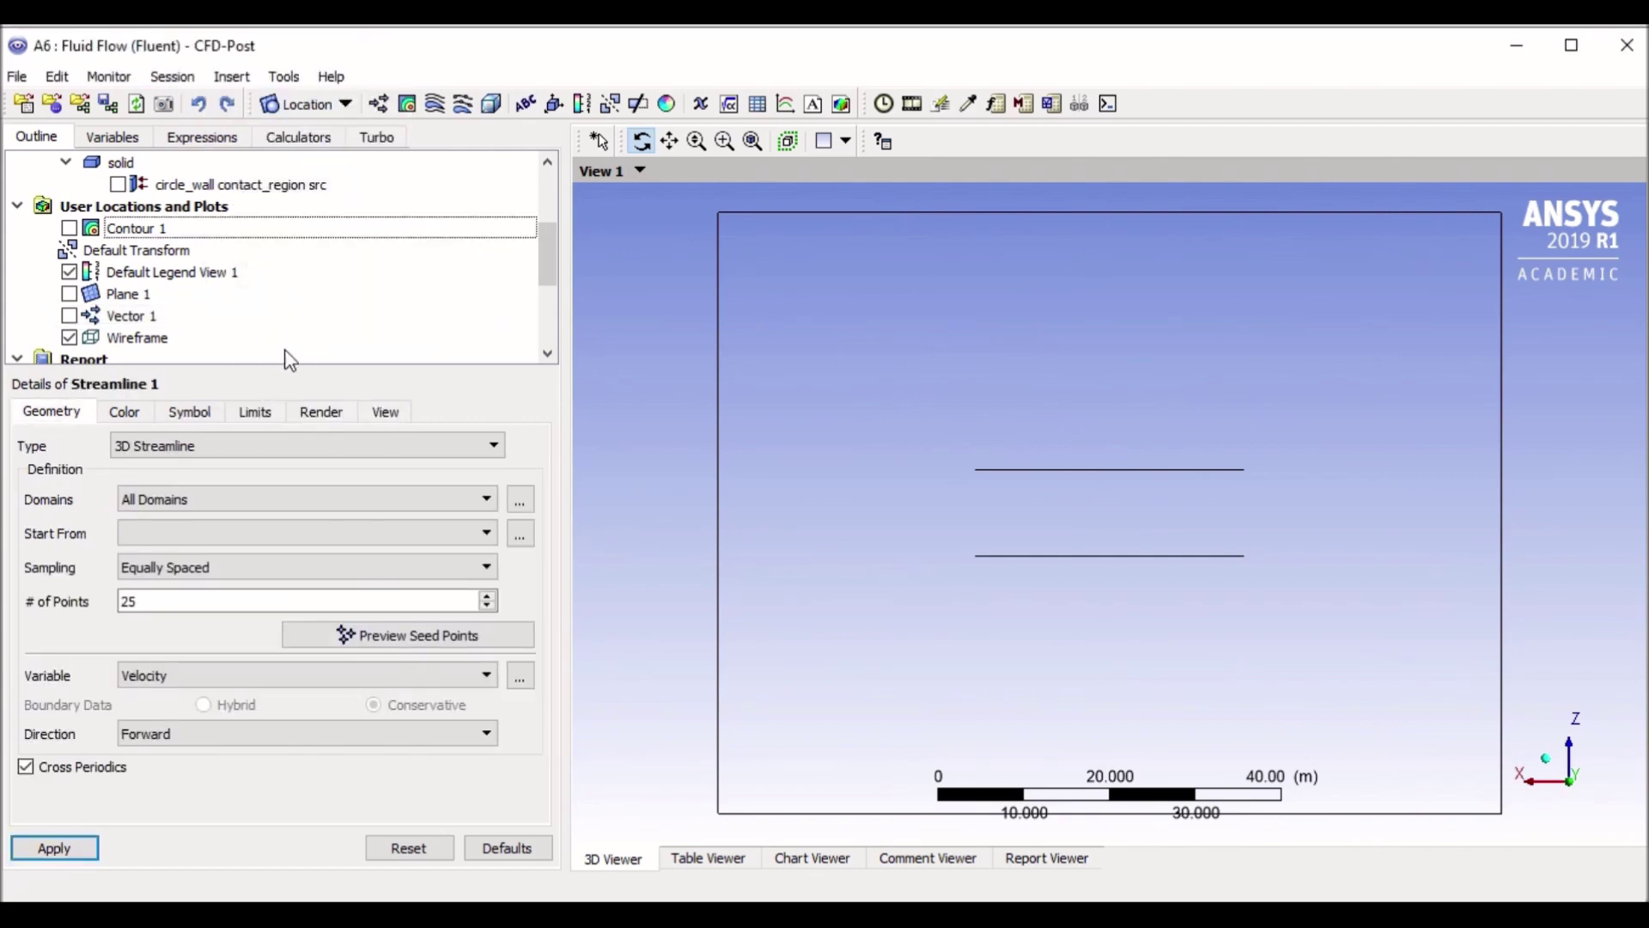
click(183, 531)
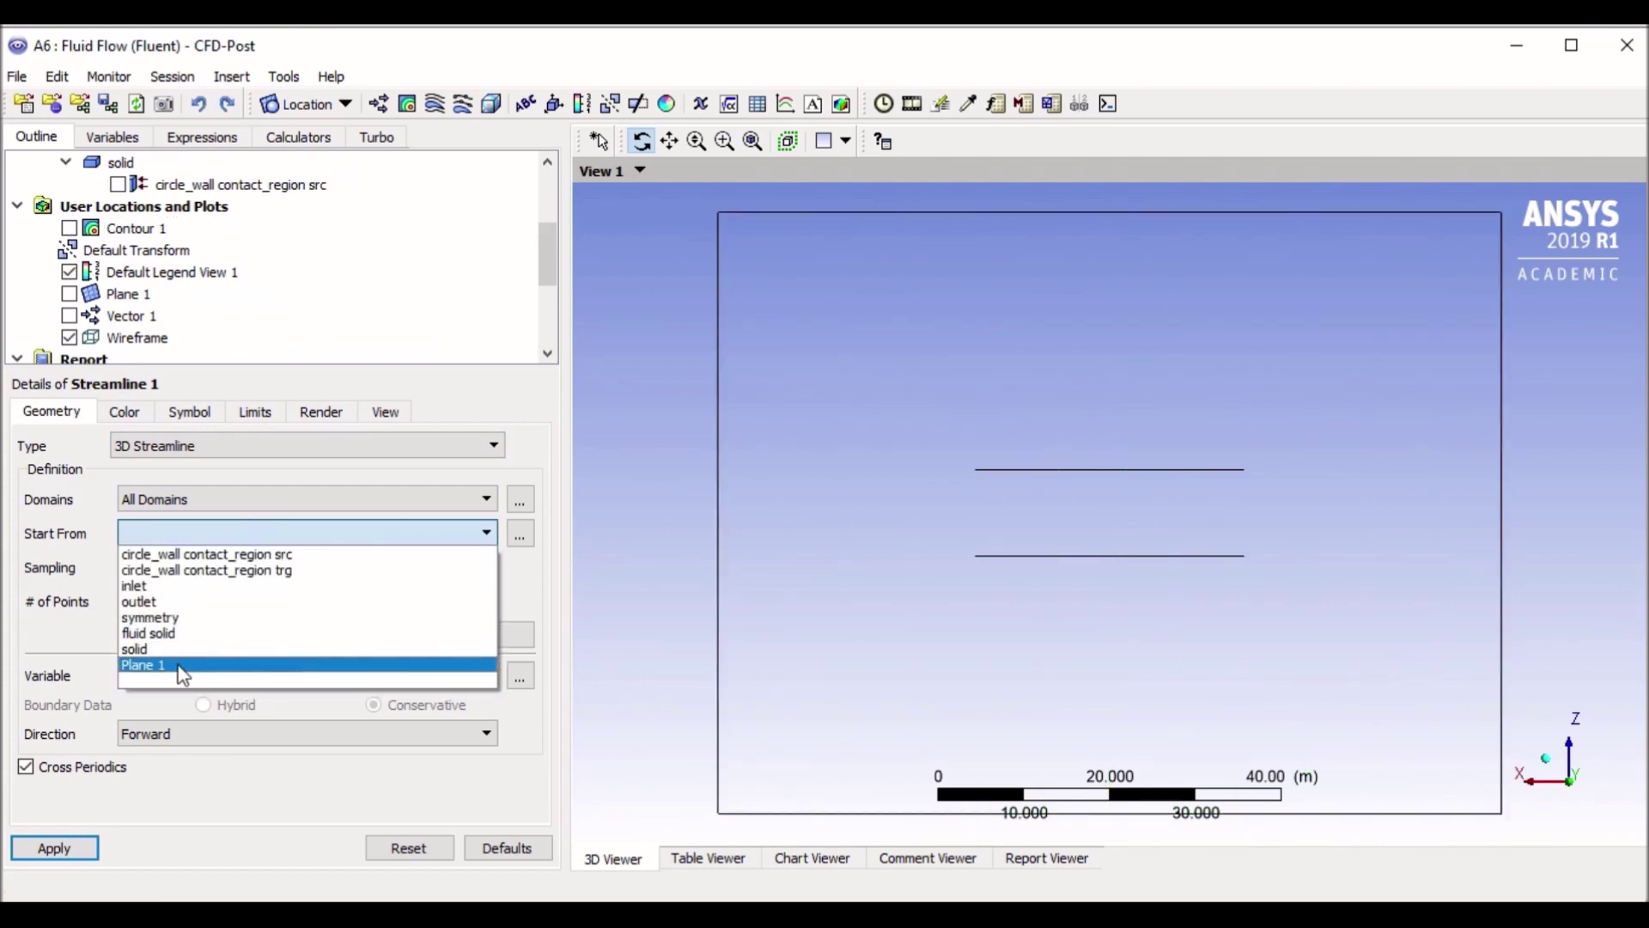
click(180, 666)
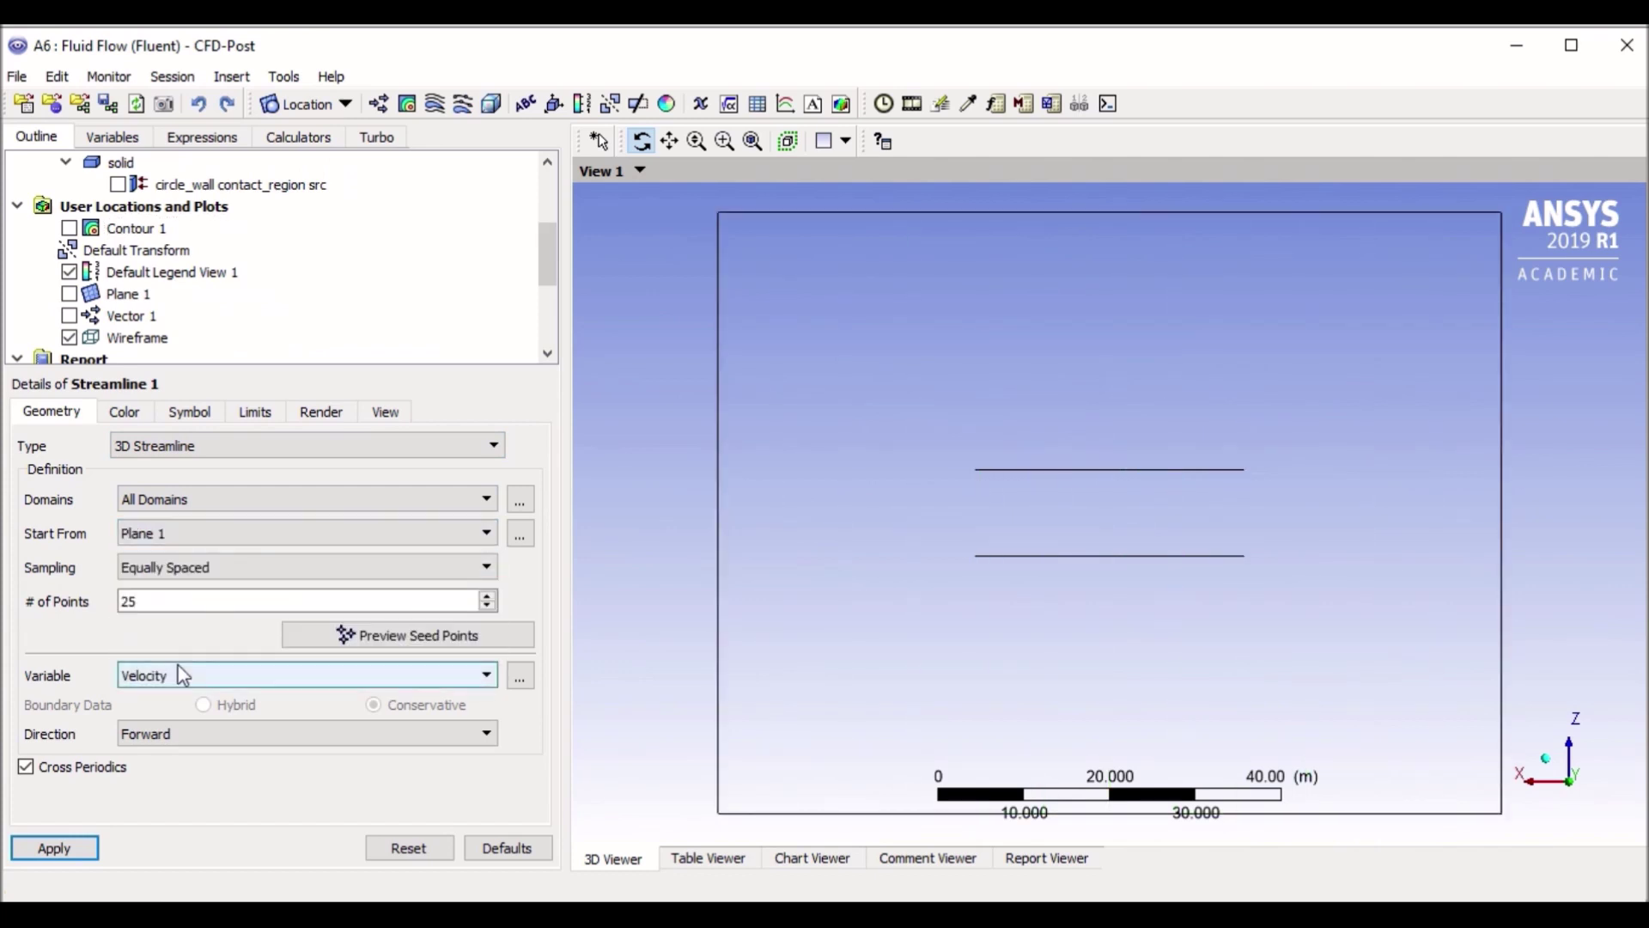
click(52, 853)
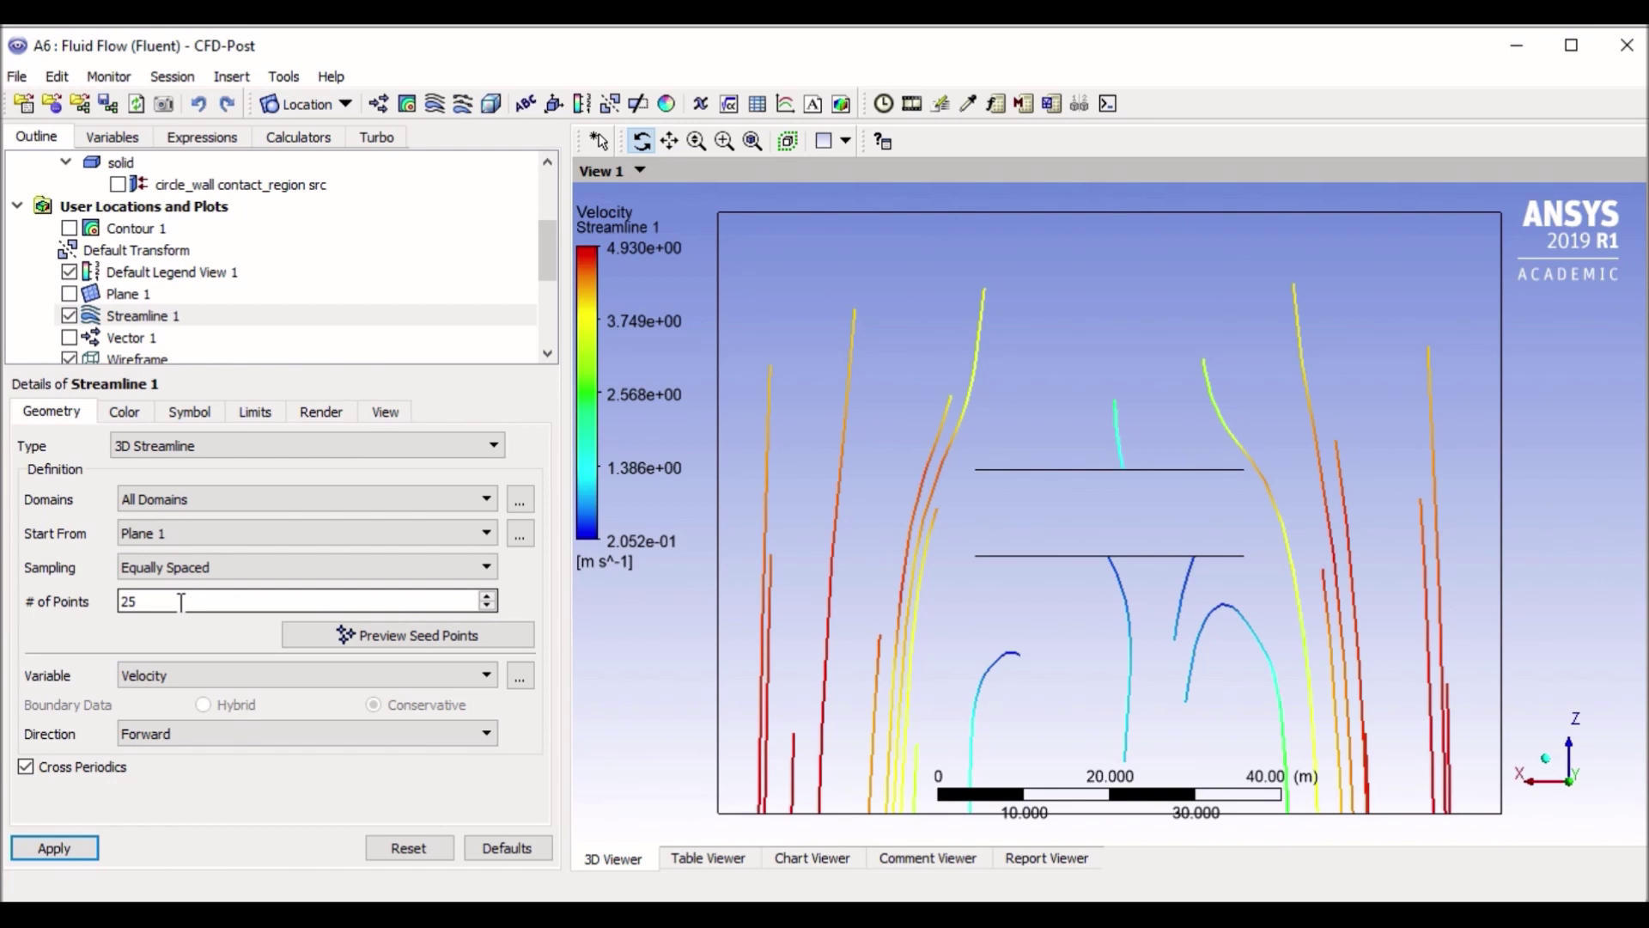
click(53, 848)
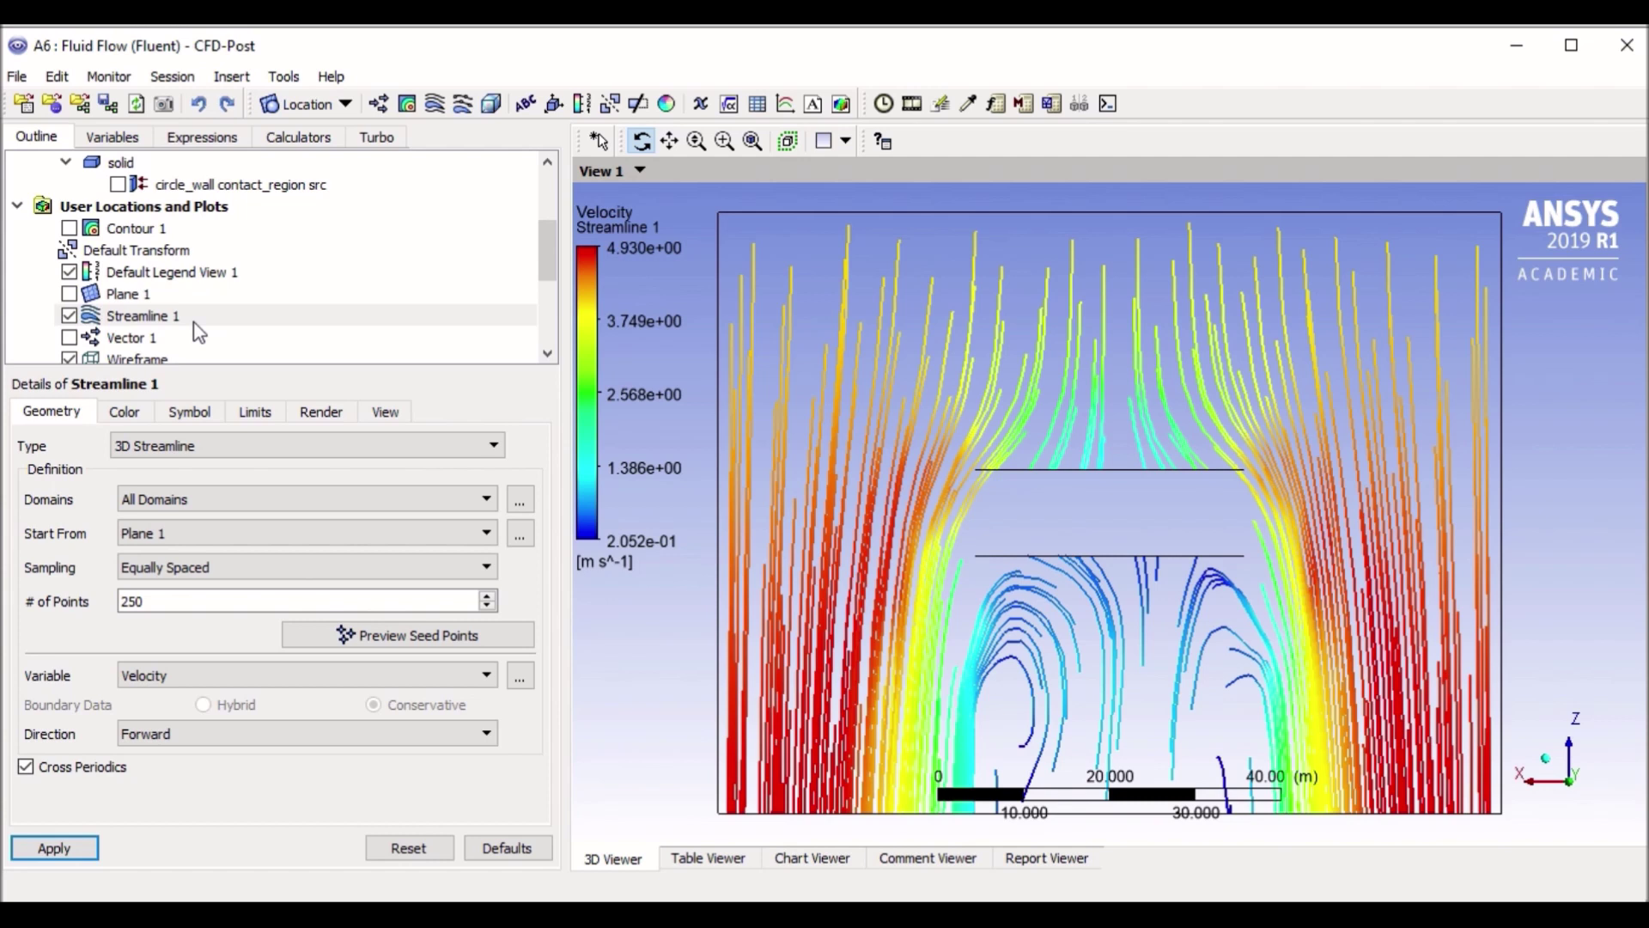
click(232, 77)
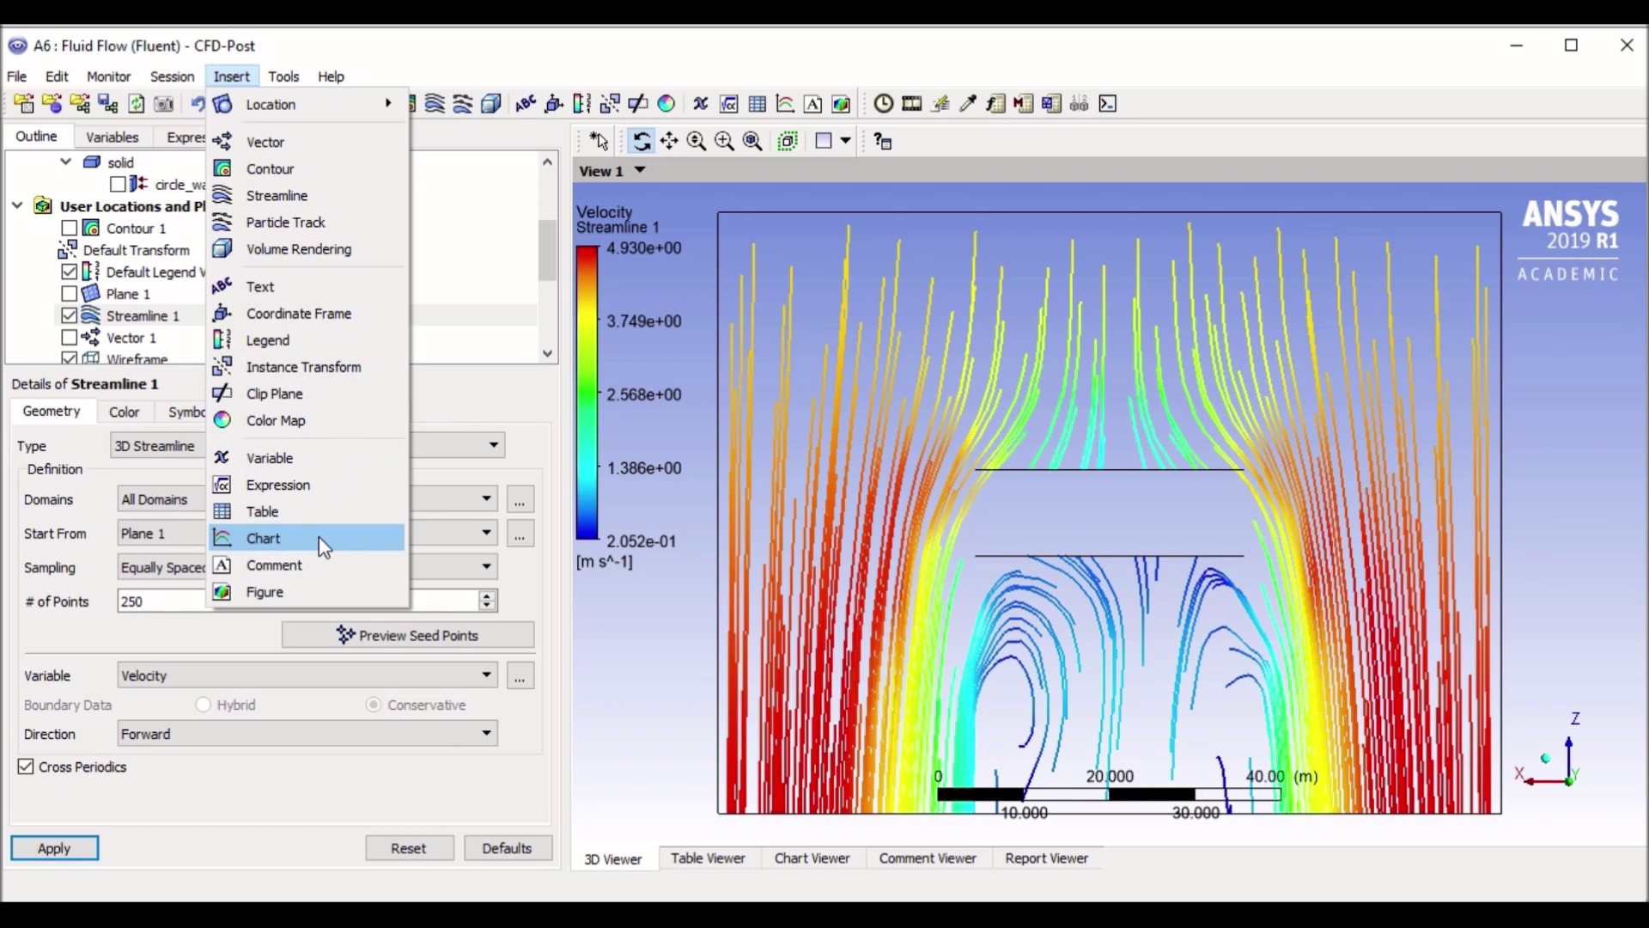
mouse_move(609, 35)
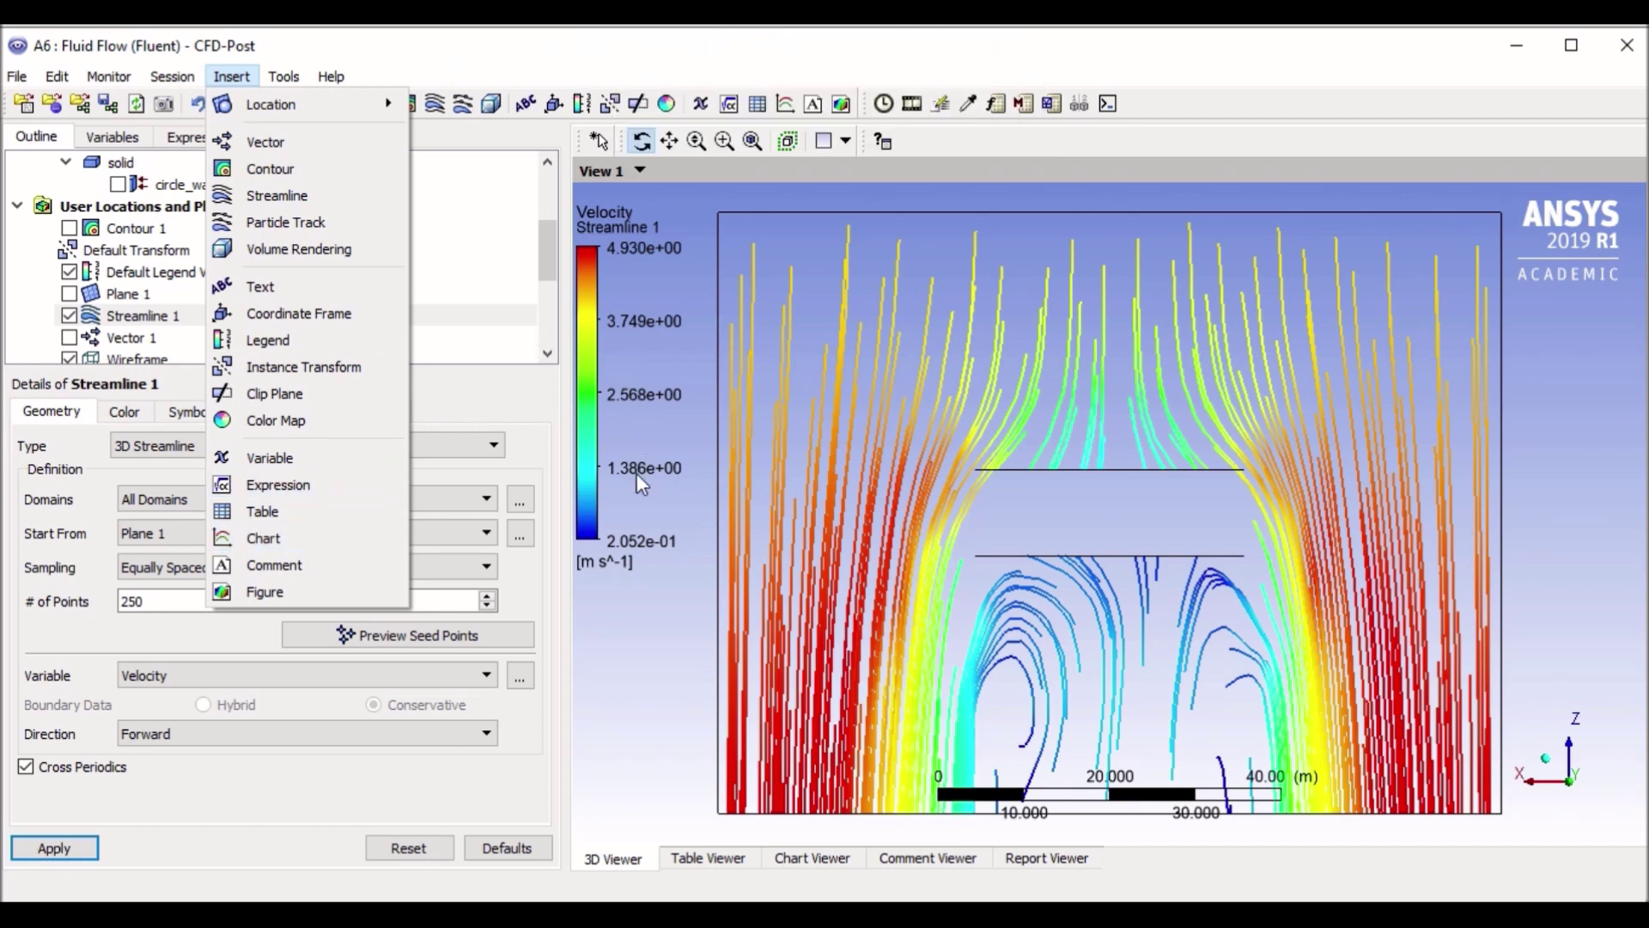
click(276, 48)
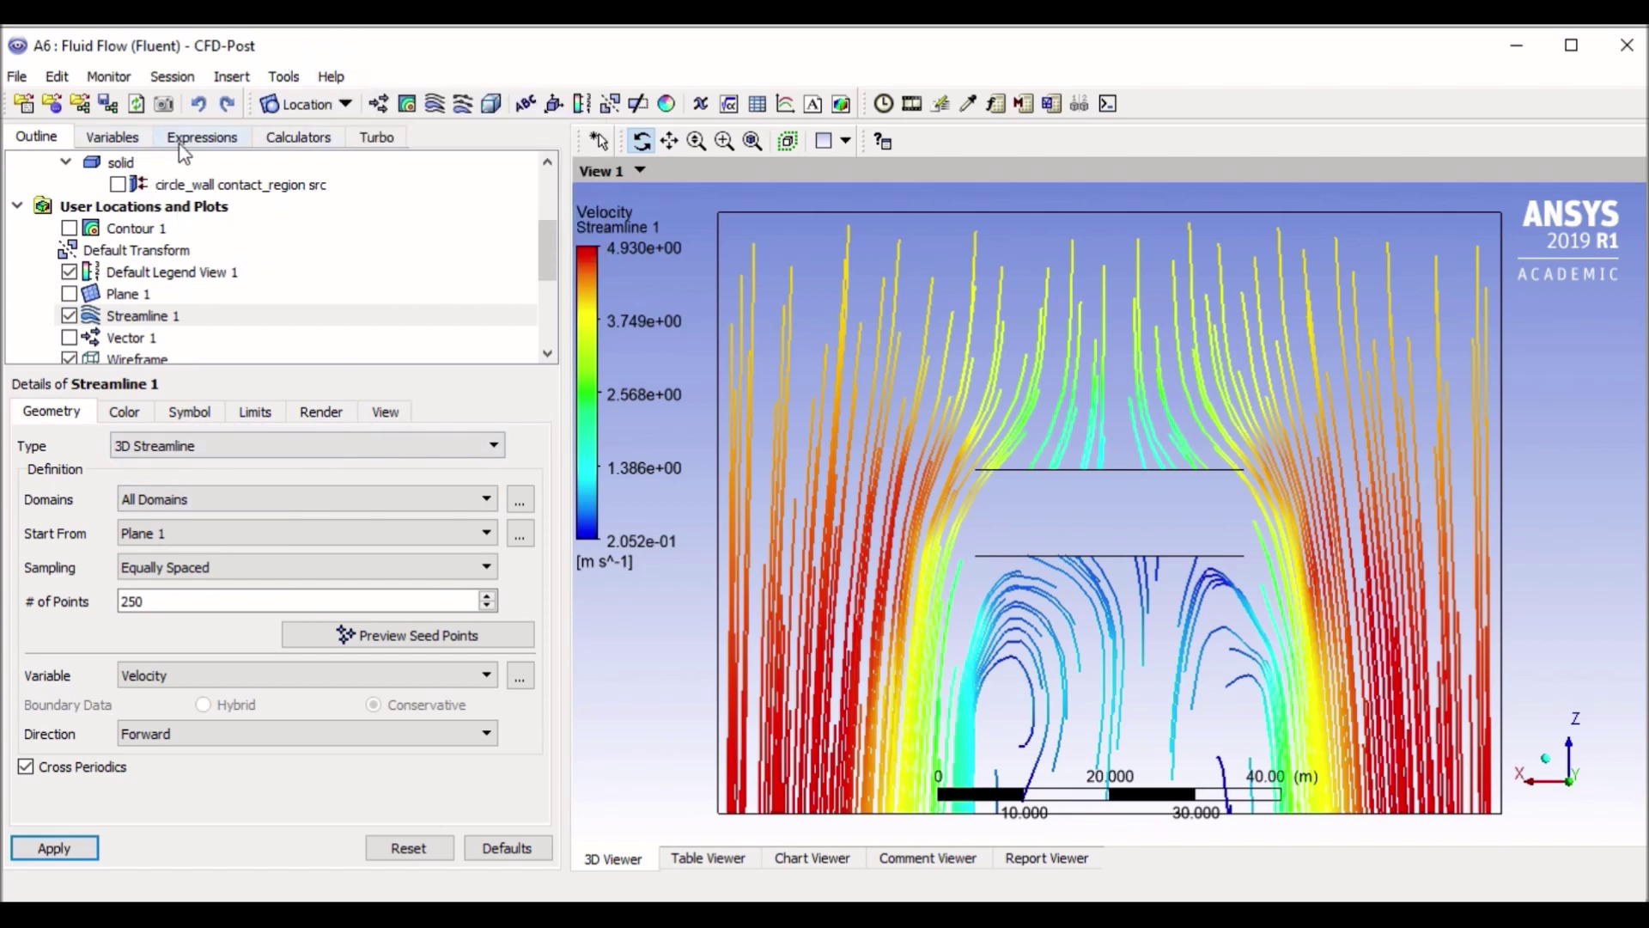
Compute the ave of Pressure on Plane 1 with the Function Calculator (2.96291 Pa)
click(295, 138)
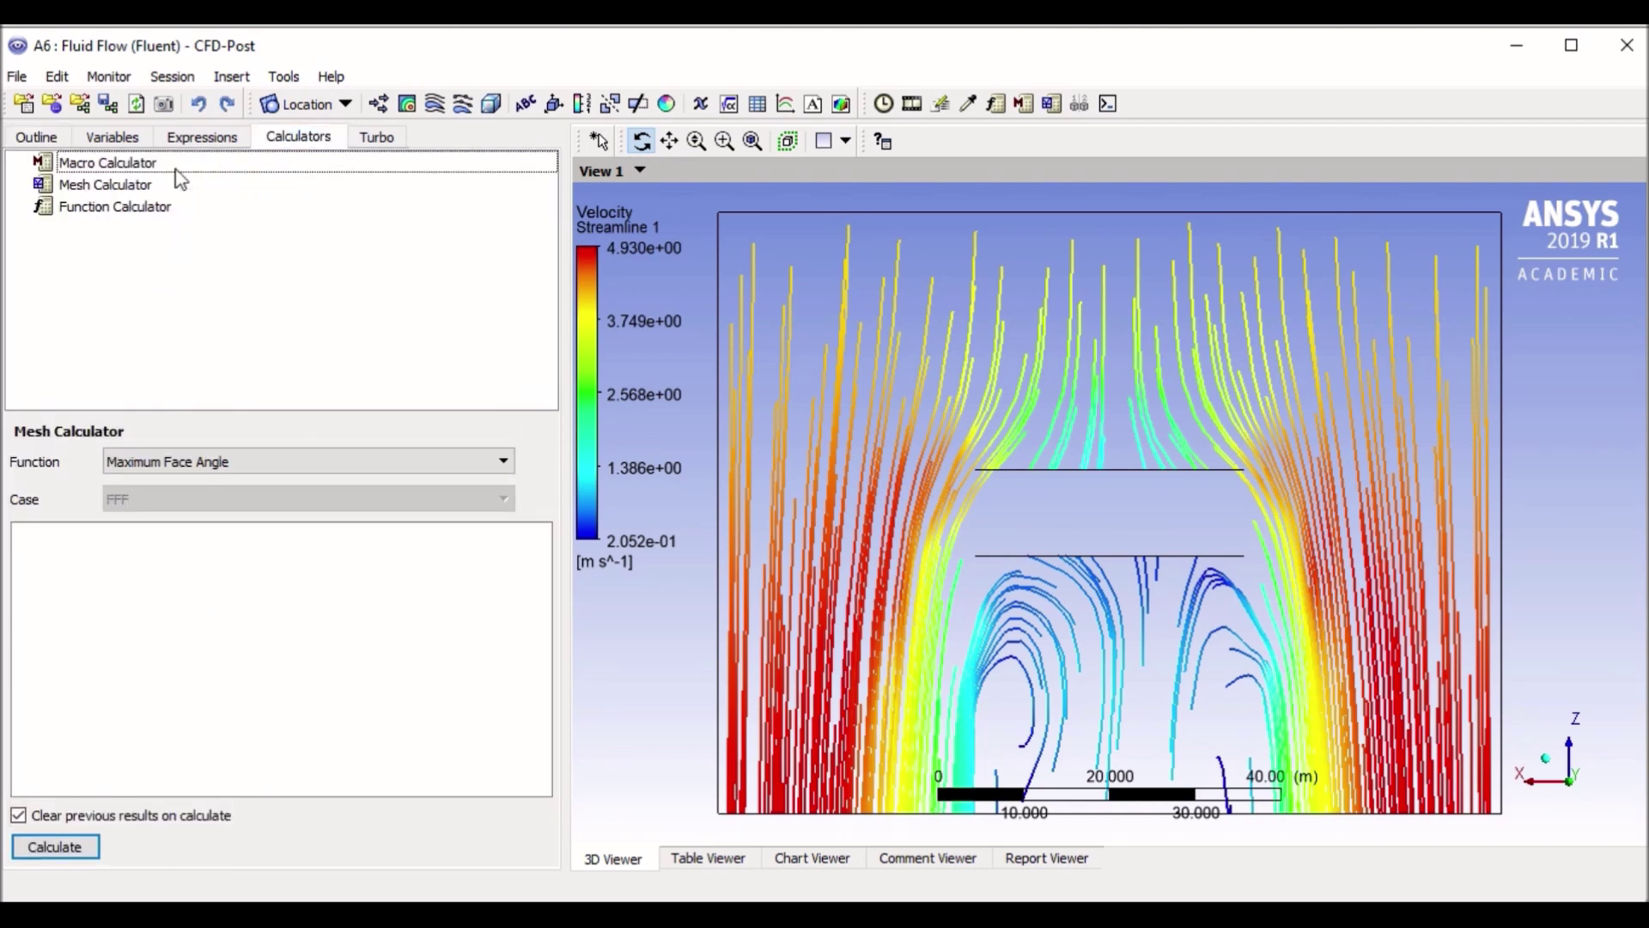
click(148, 216)
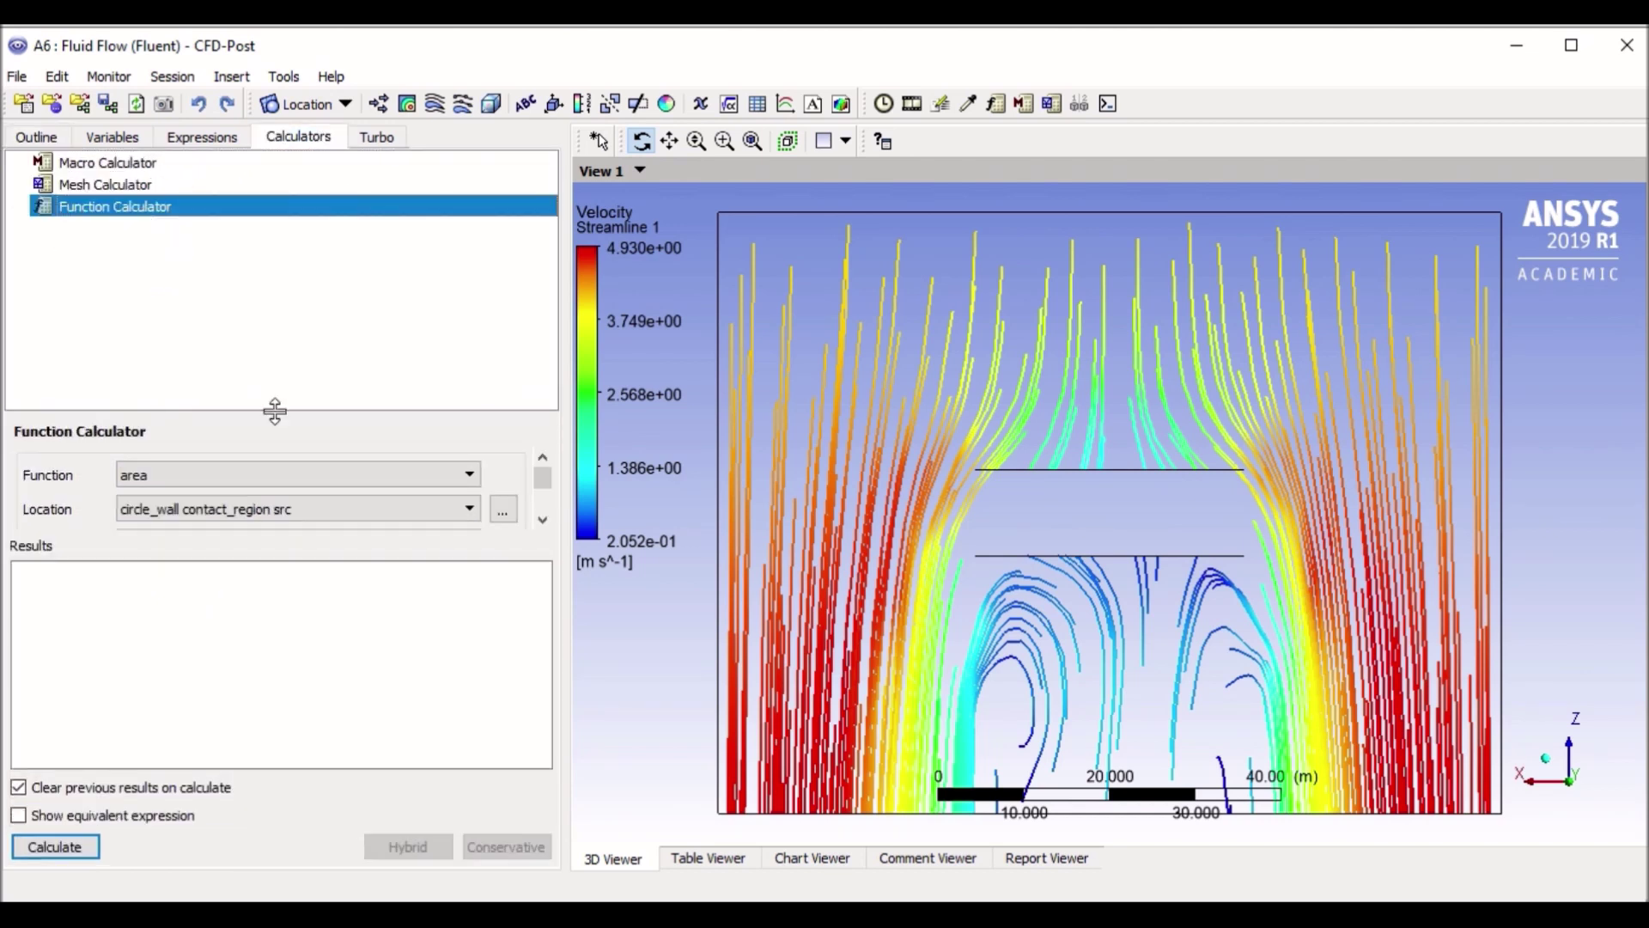
click(272, 474)
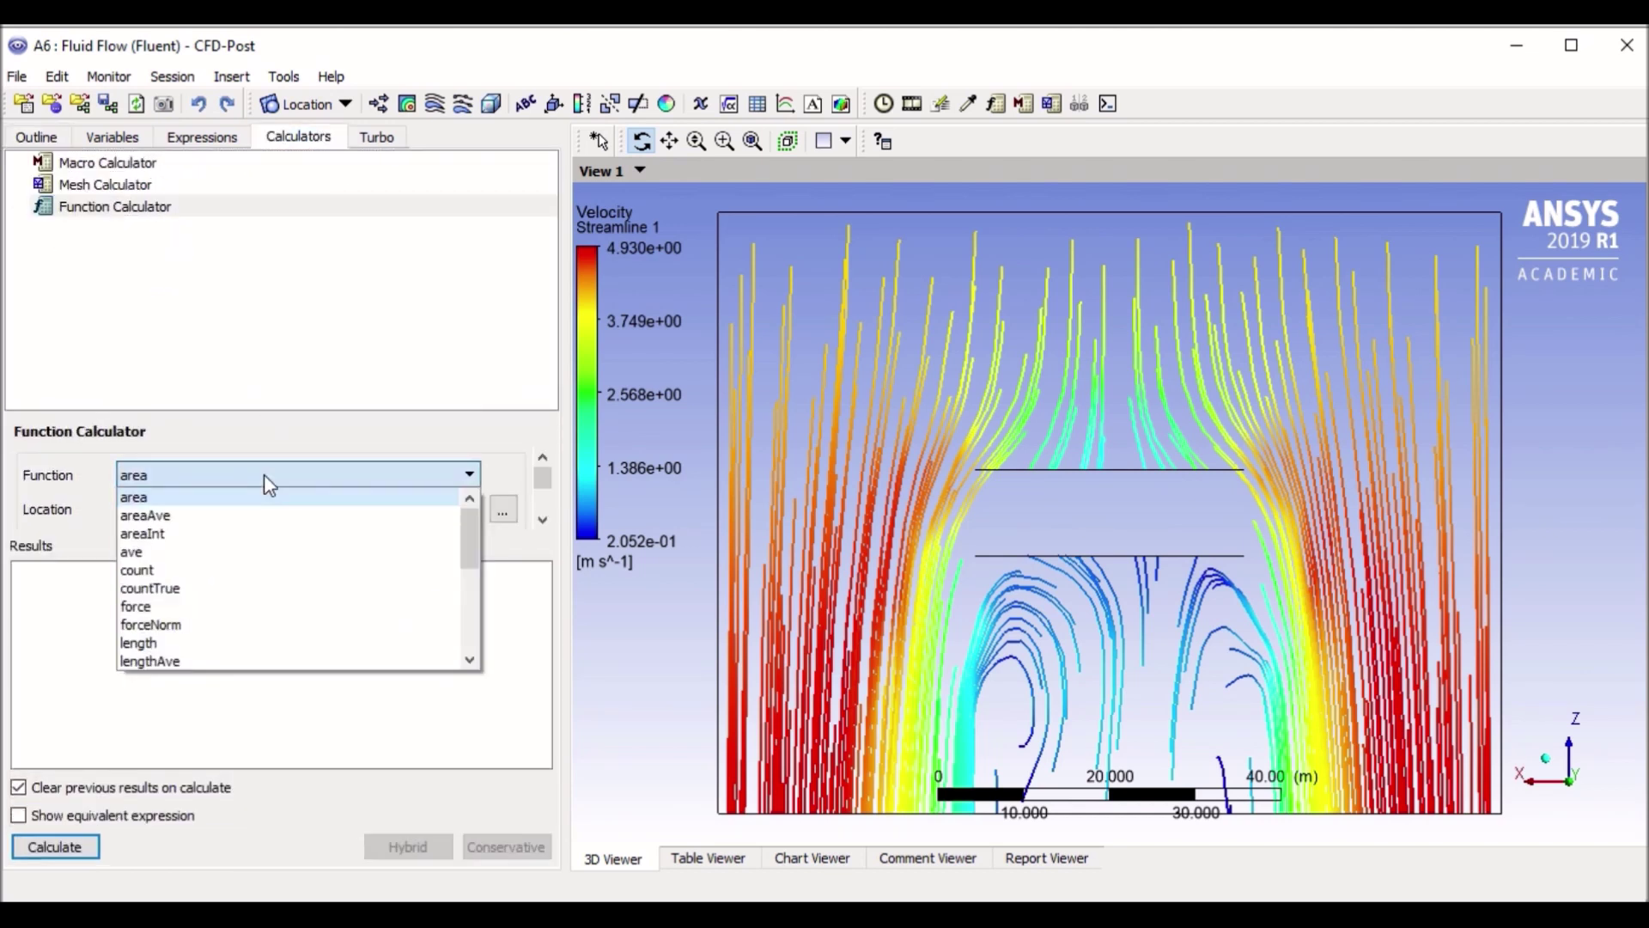
click(198, 552)
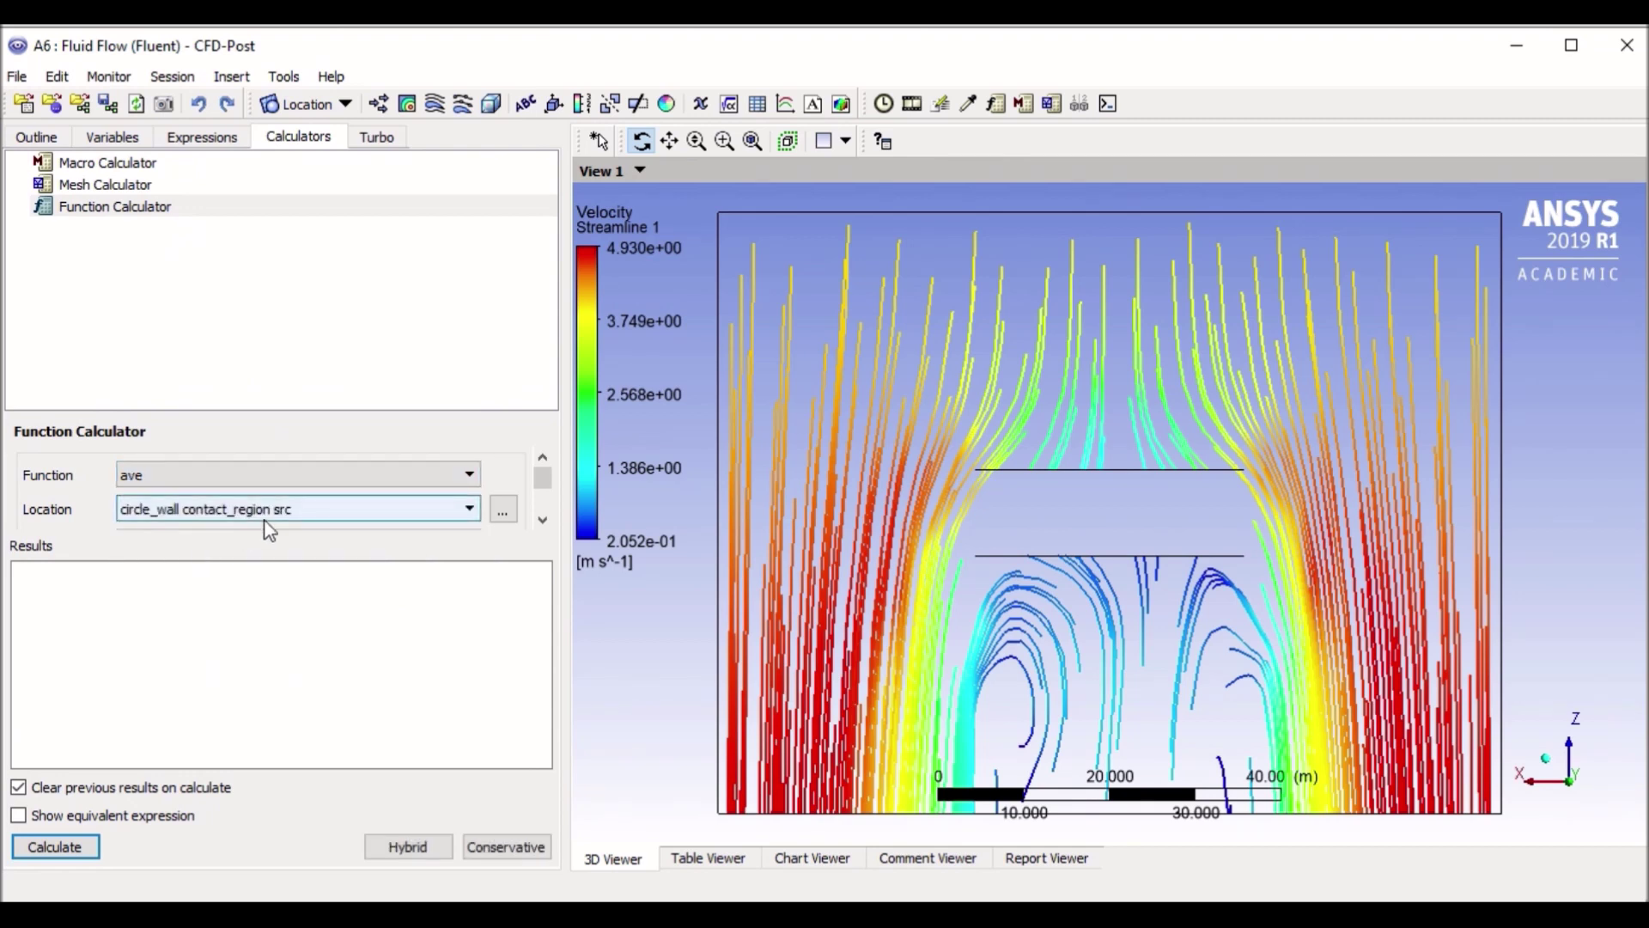
click(276, 510)
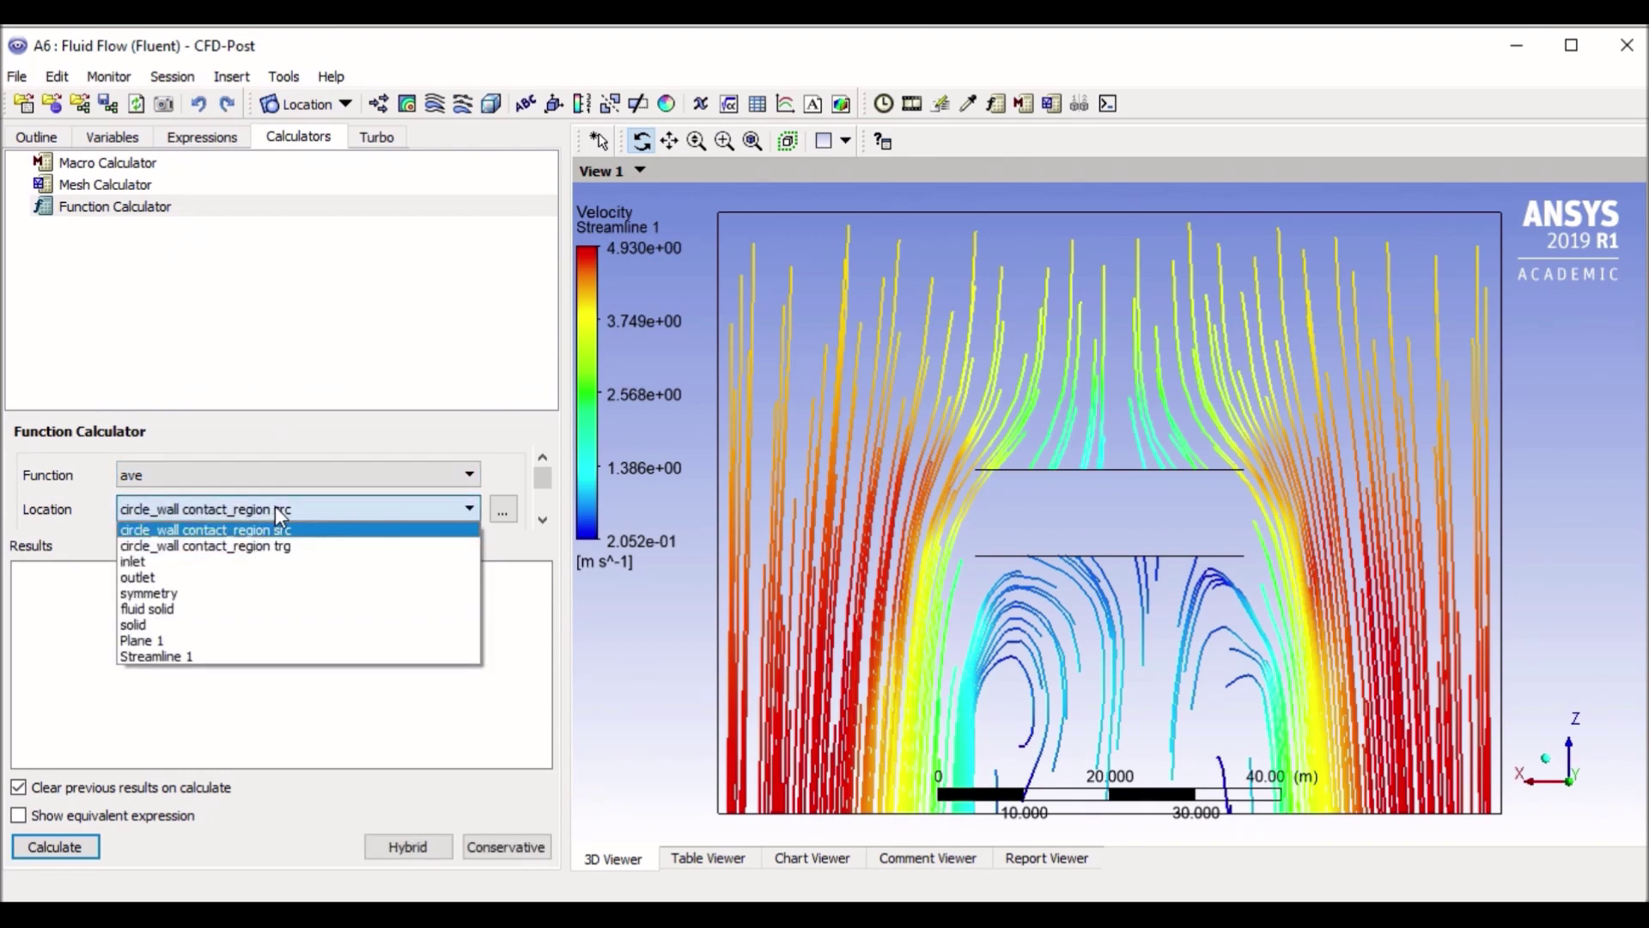
click(242, 642)
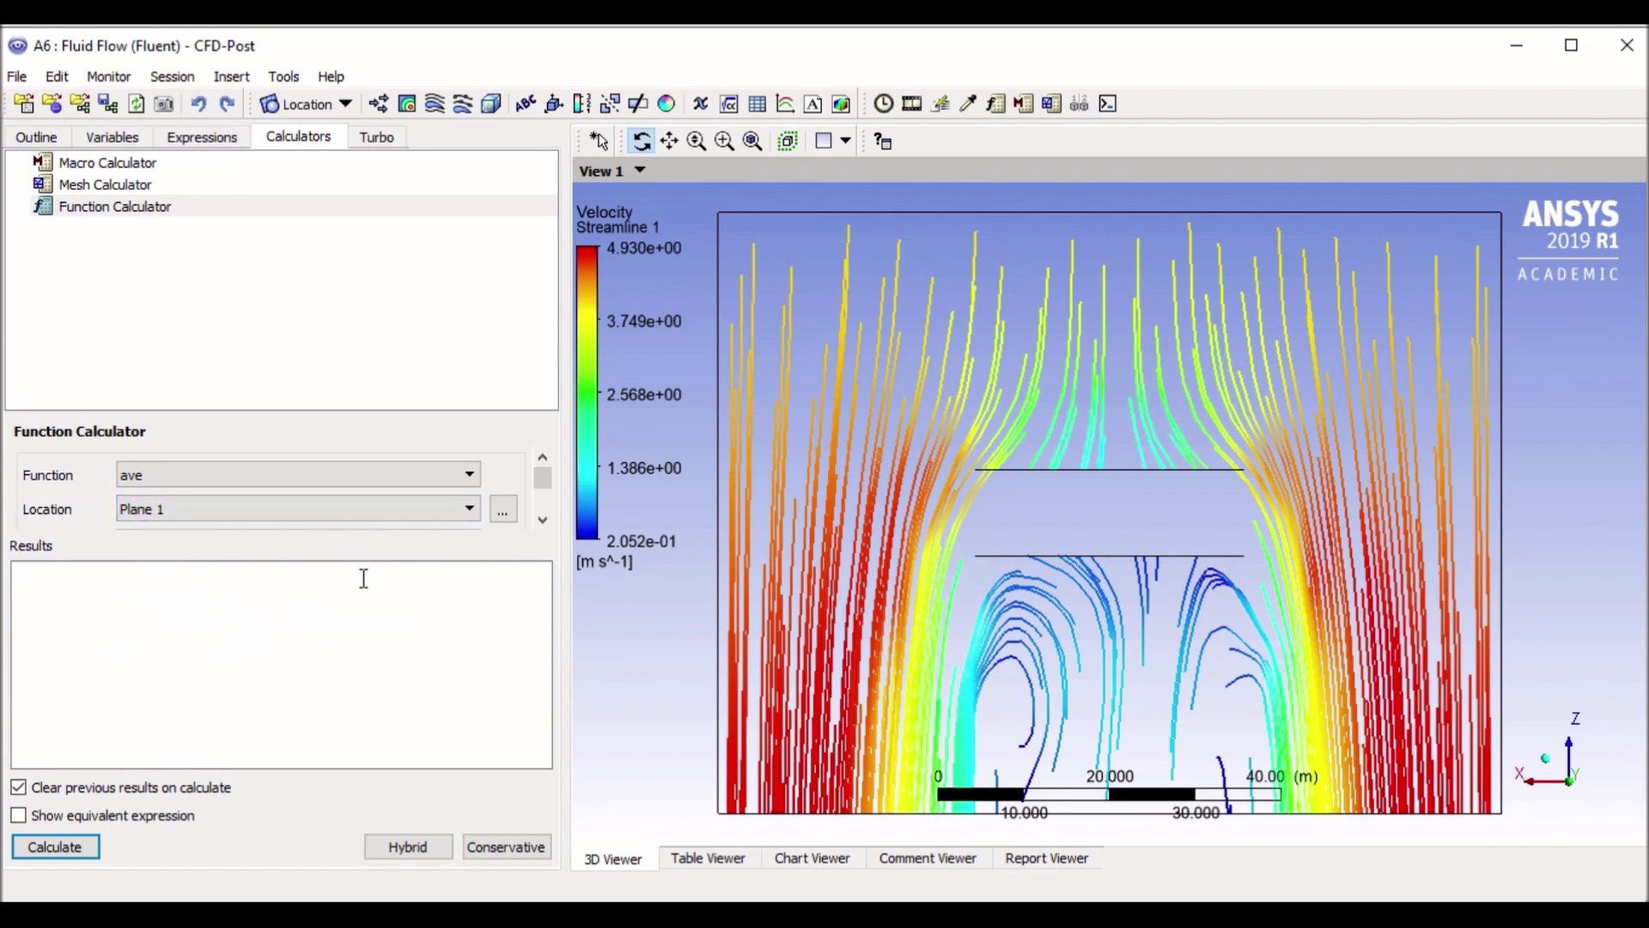
scroll(394, 504, down, 1)
scroll(258, 512, down, 1)
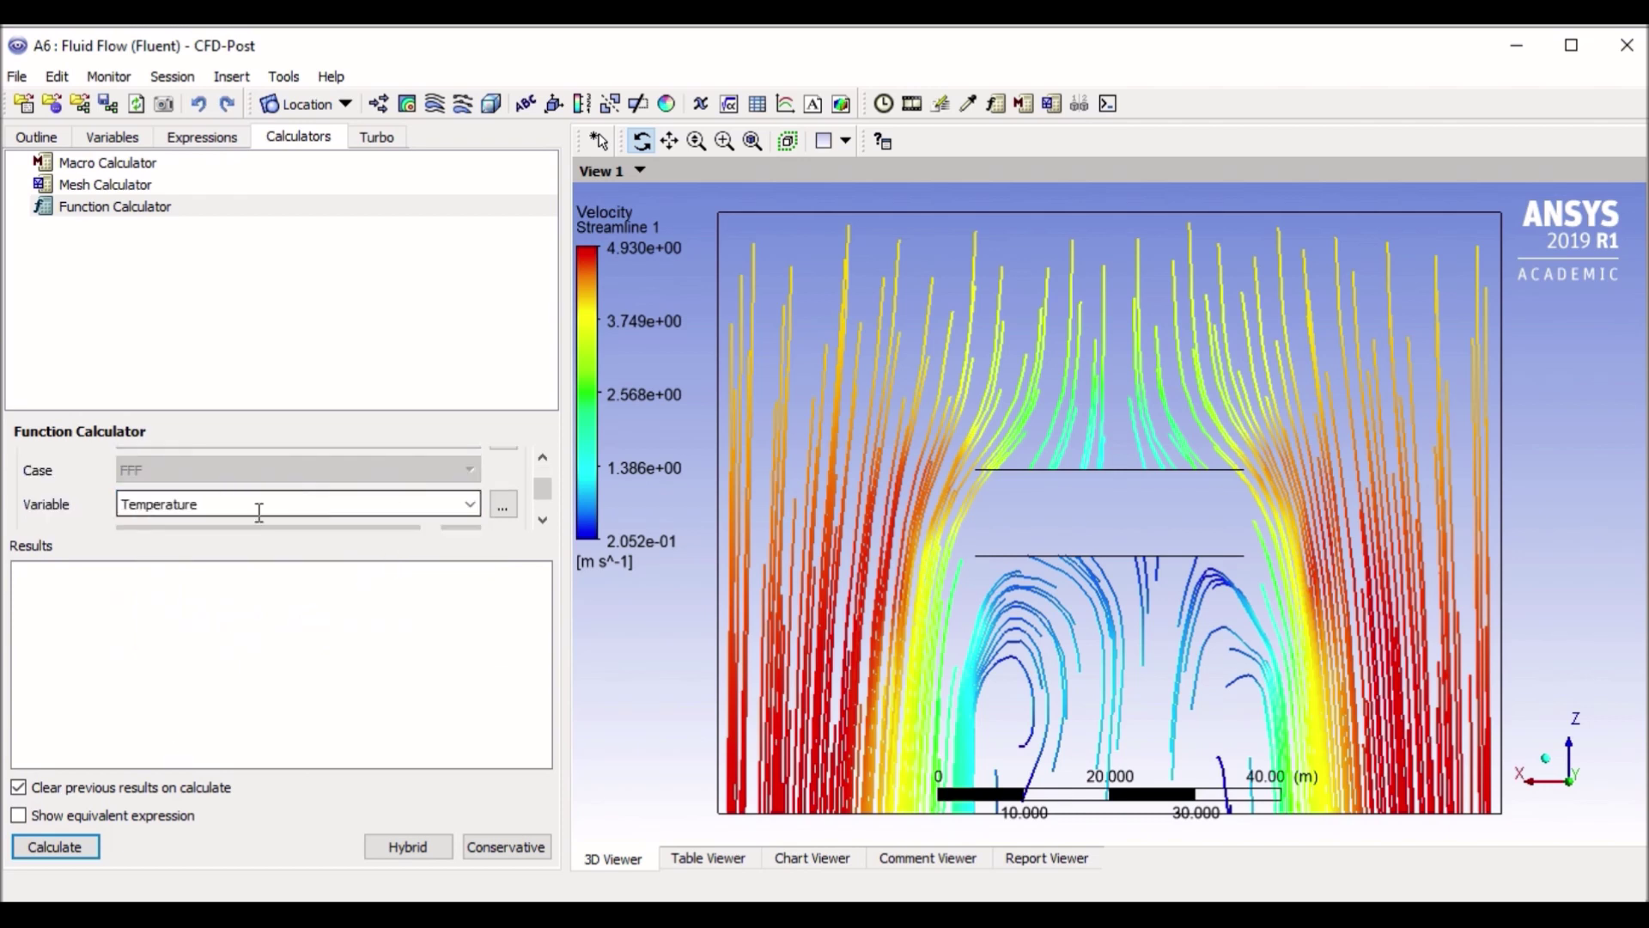
scroll(250, 508, up, 1)
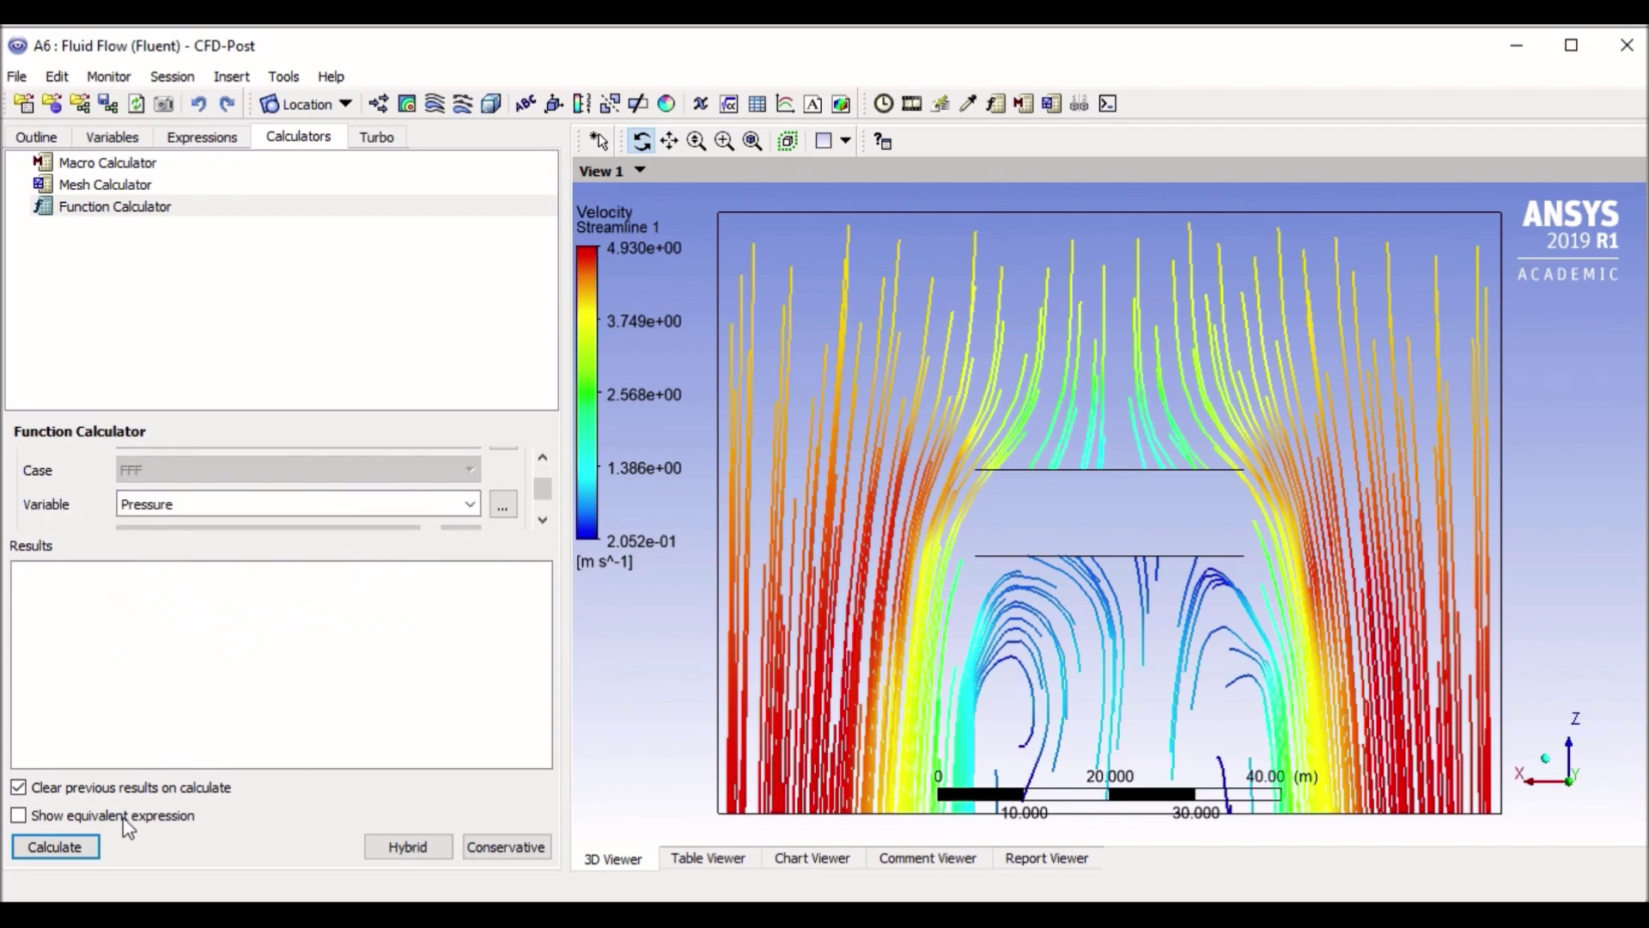
click(54, 846)
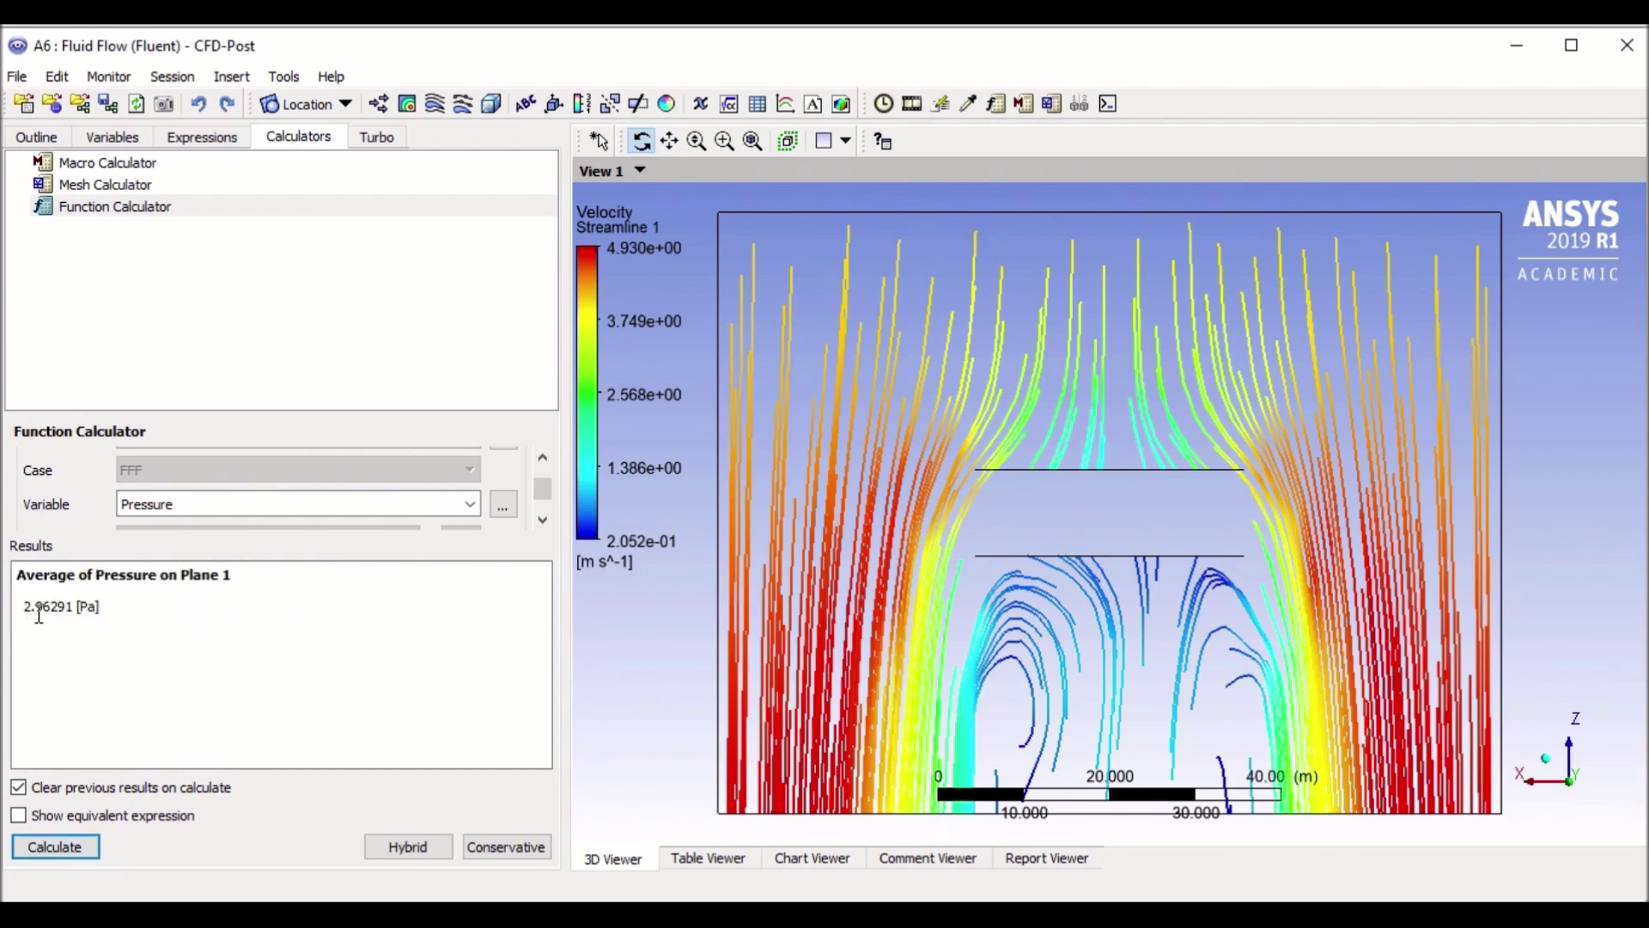
Compute the average Velocity on Plane 1 (2.85897 m/s)
click(469, 505)
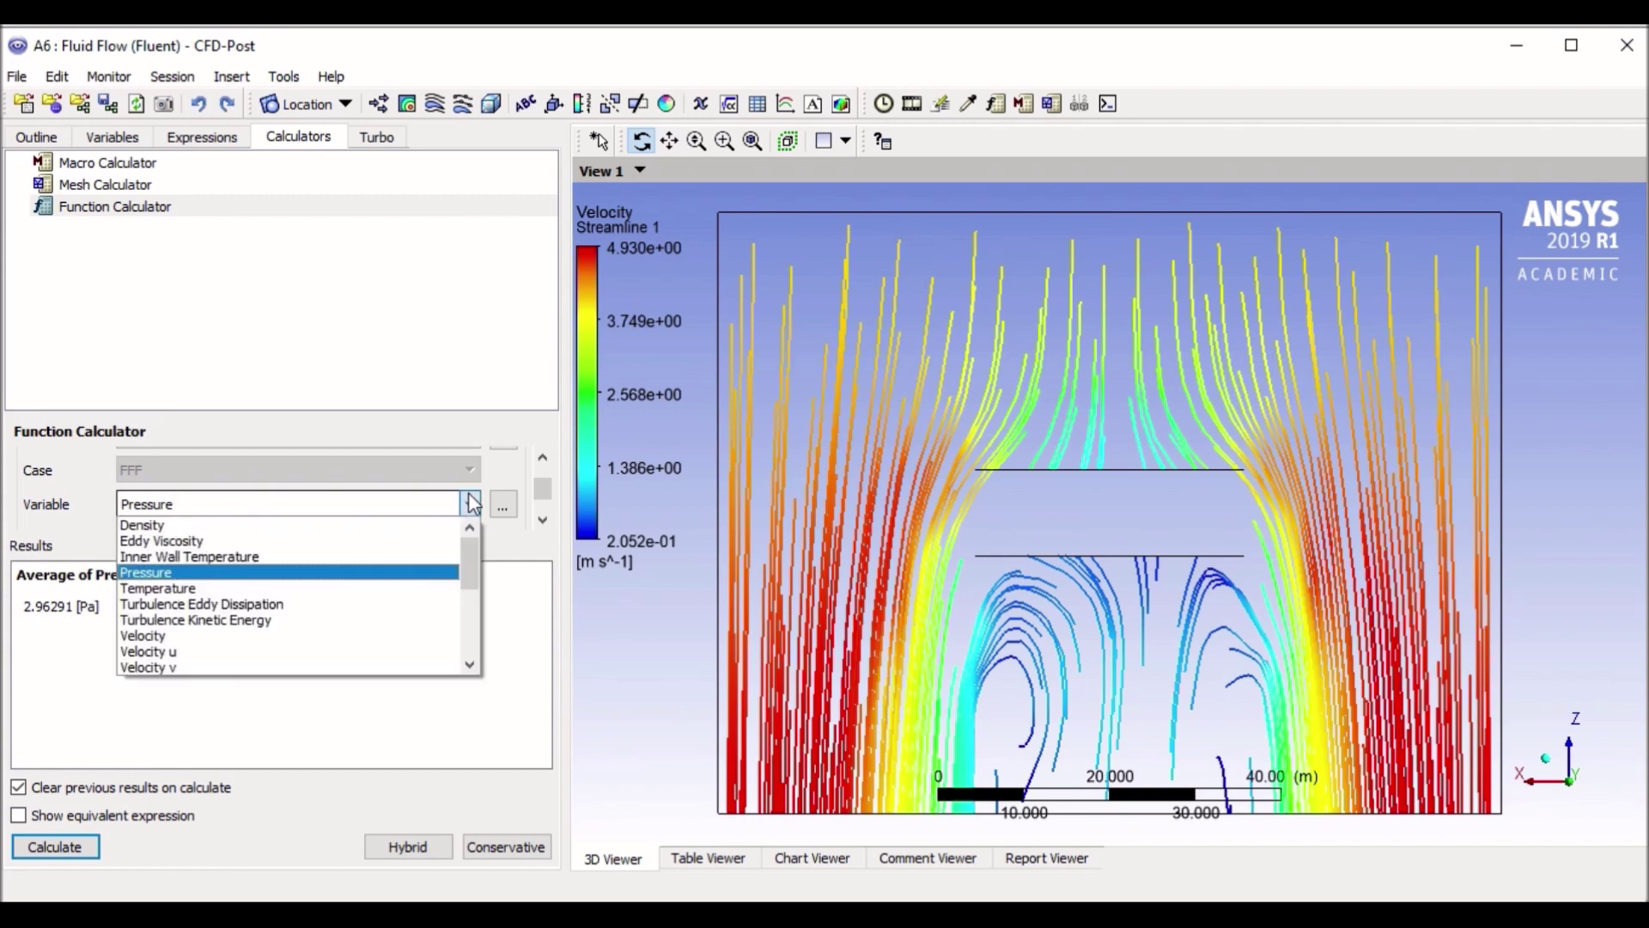
click(357, 635)
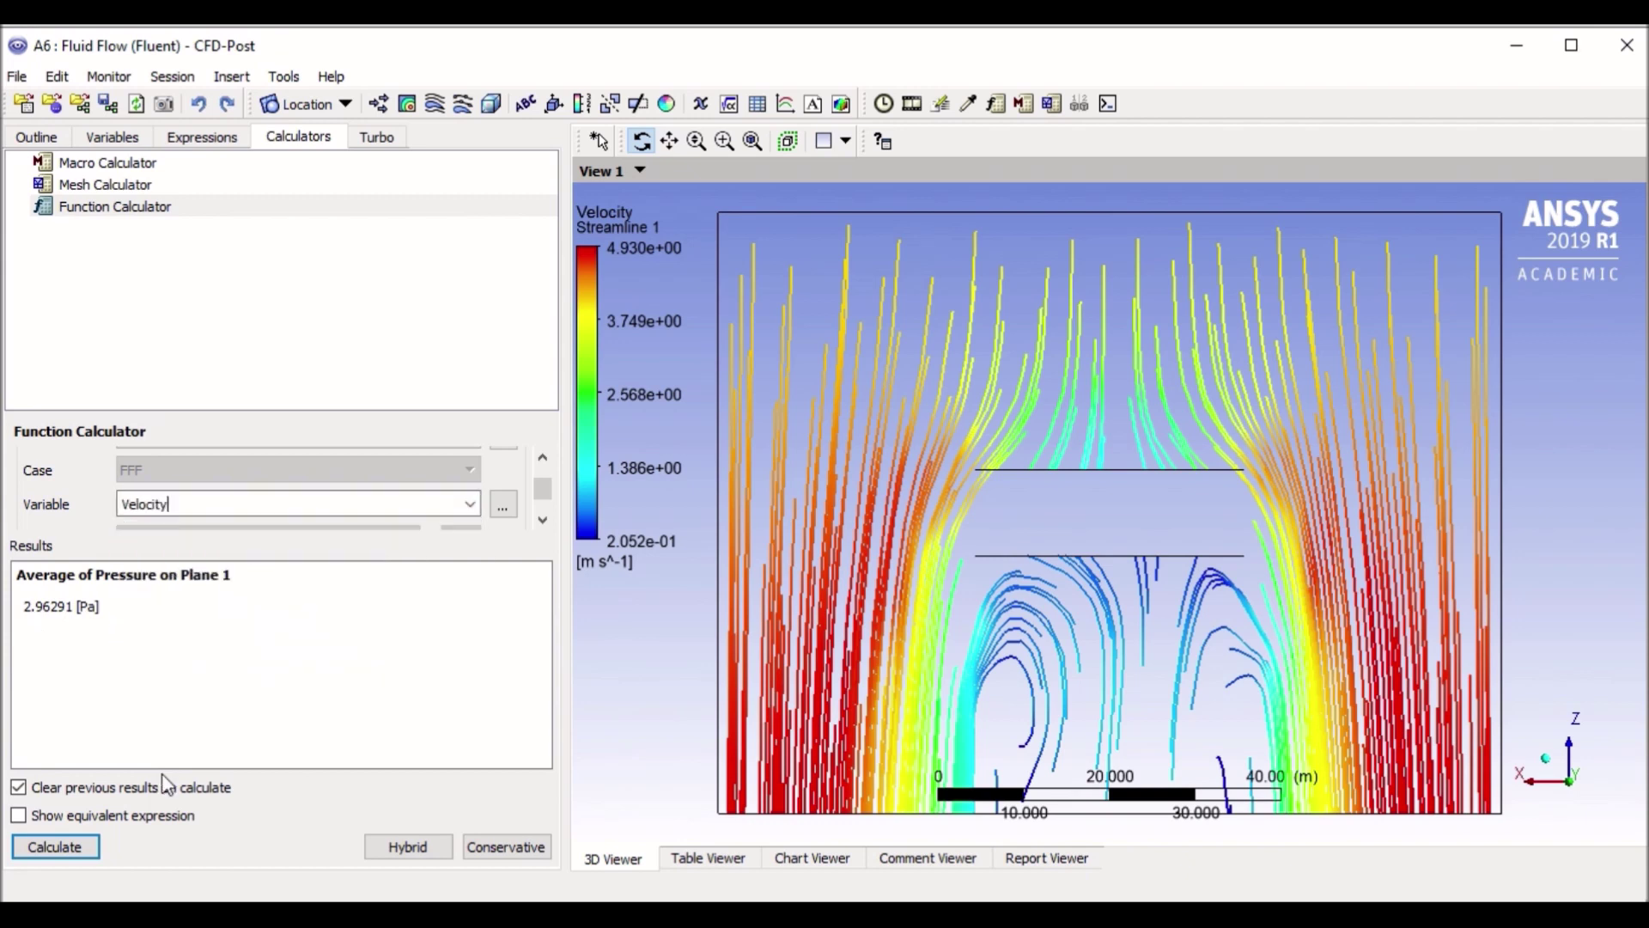
click(59, 841)
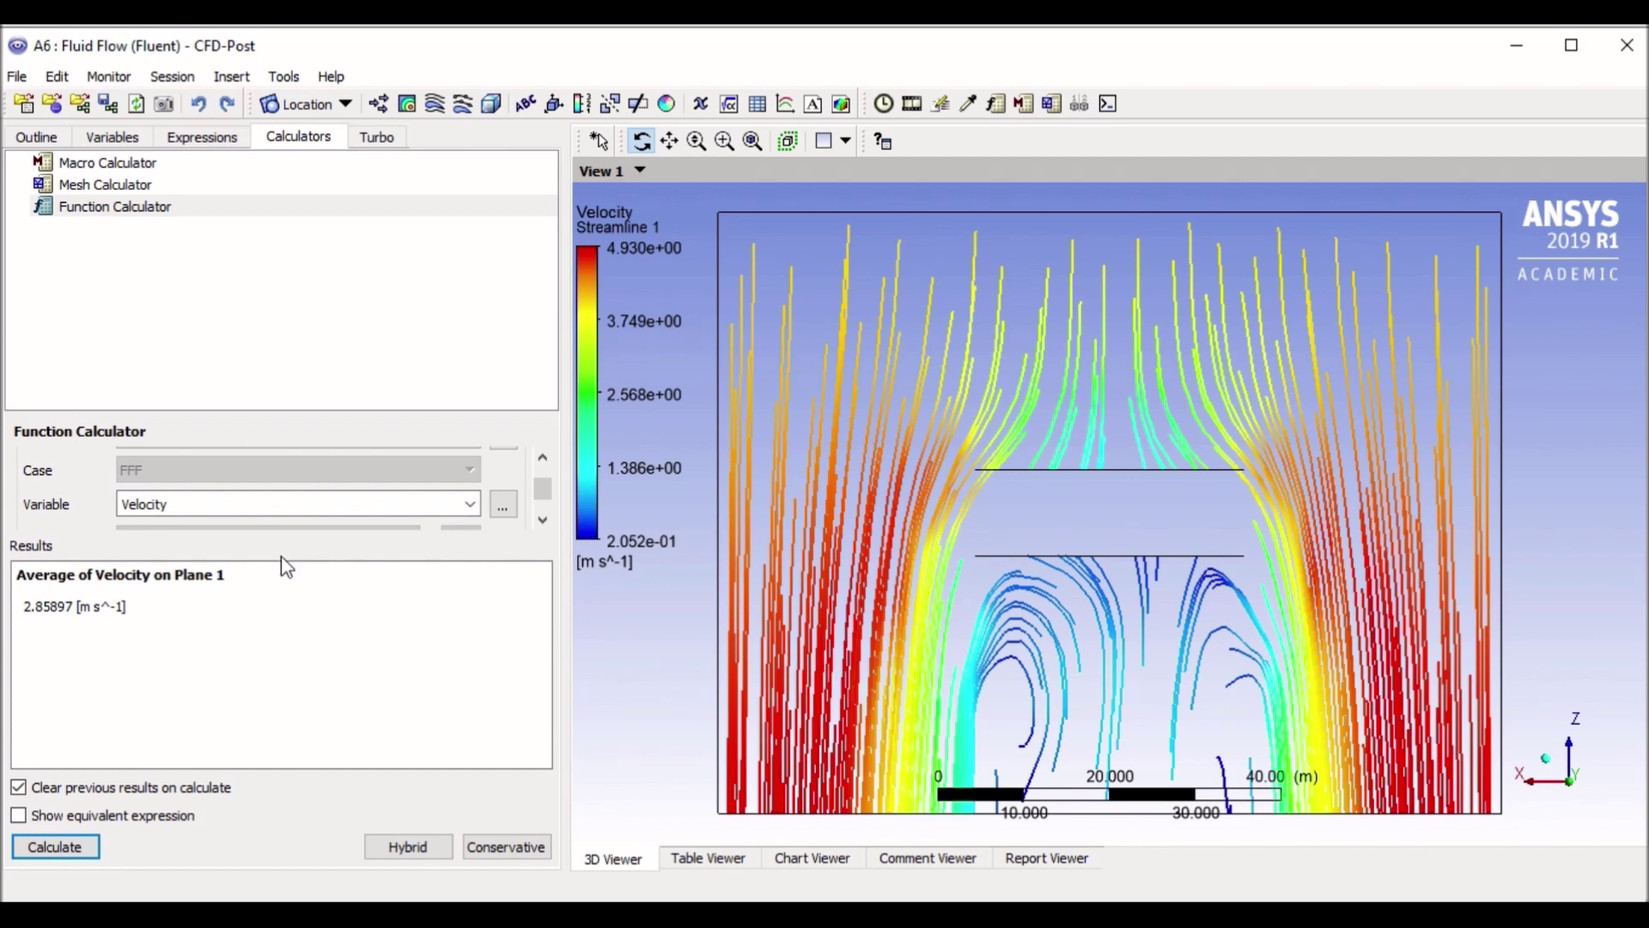
click(38, 139)
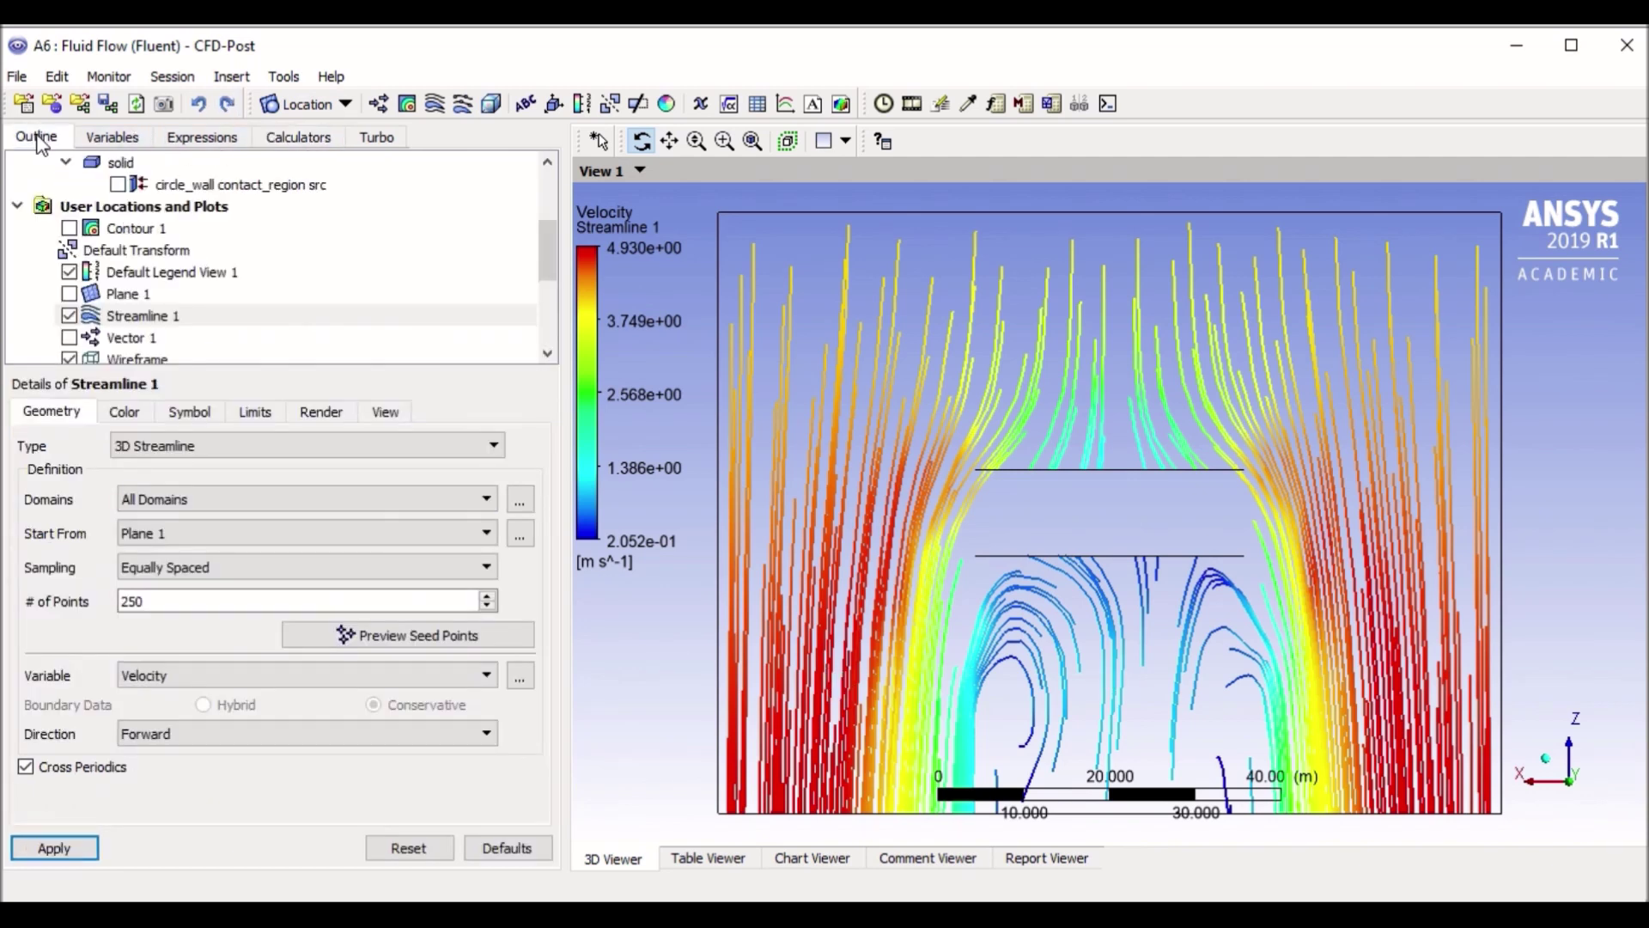
Hide the streamlines, view the enclosure isometrically, and insert Line 1
click(69, 316)
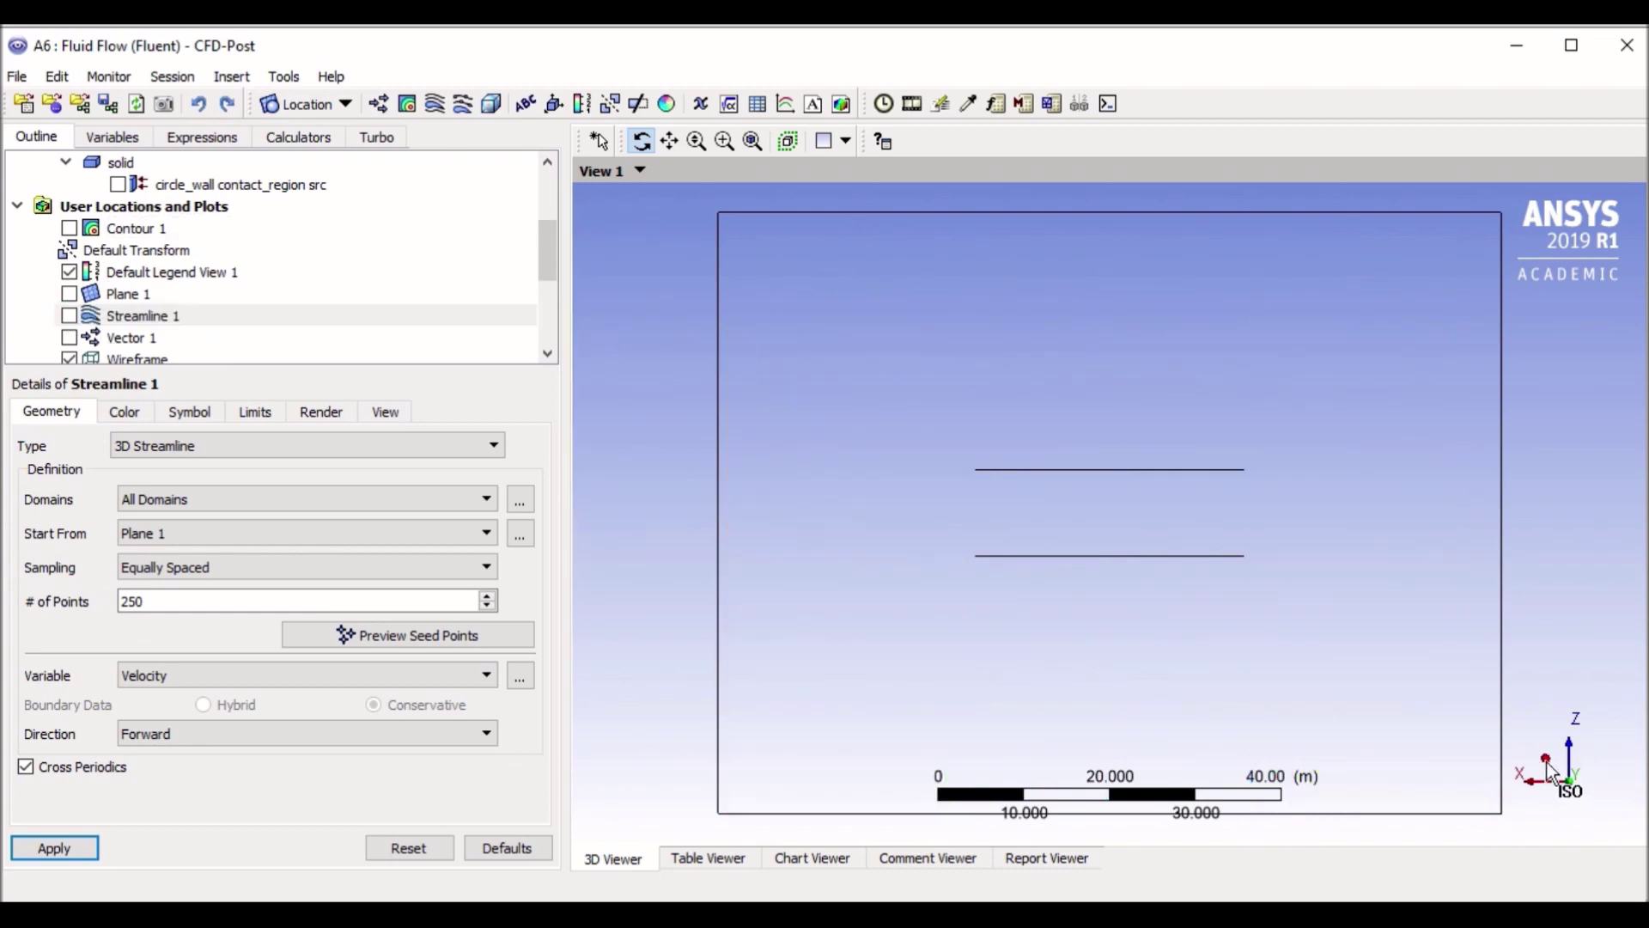
click(1551, 770)
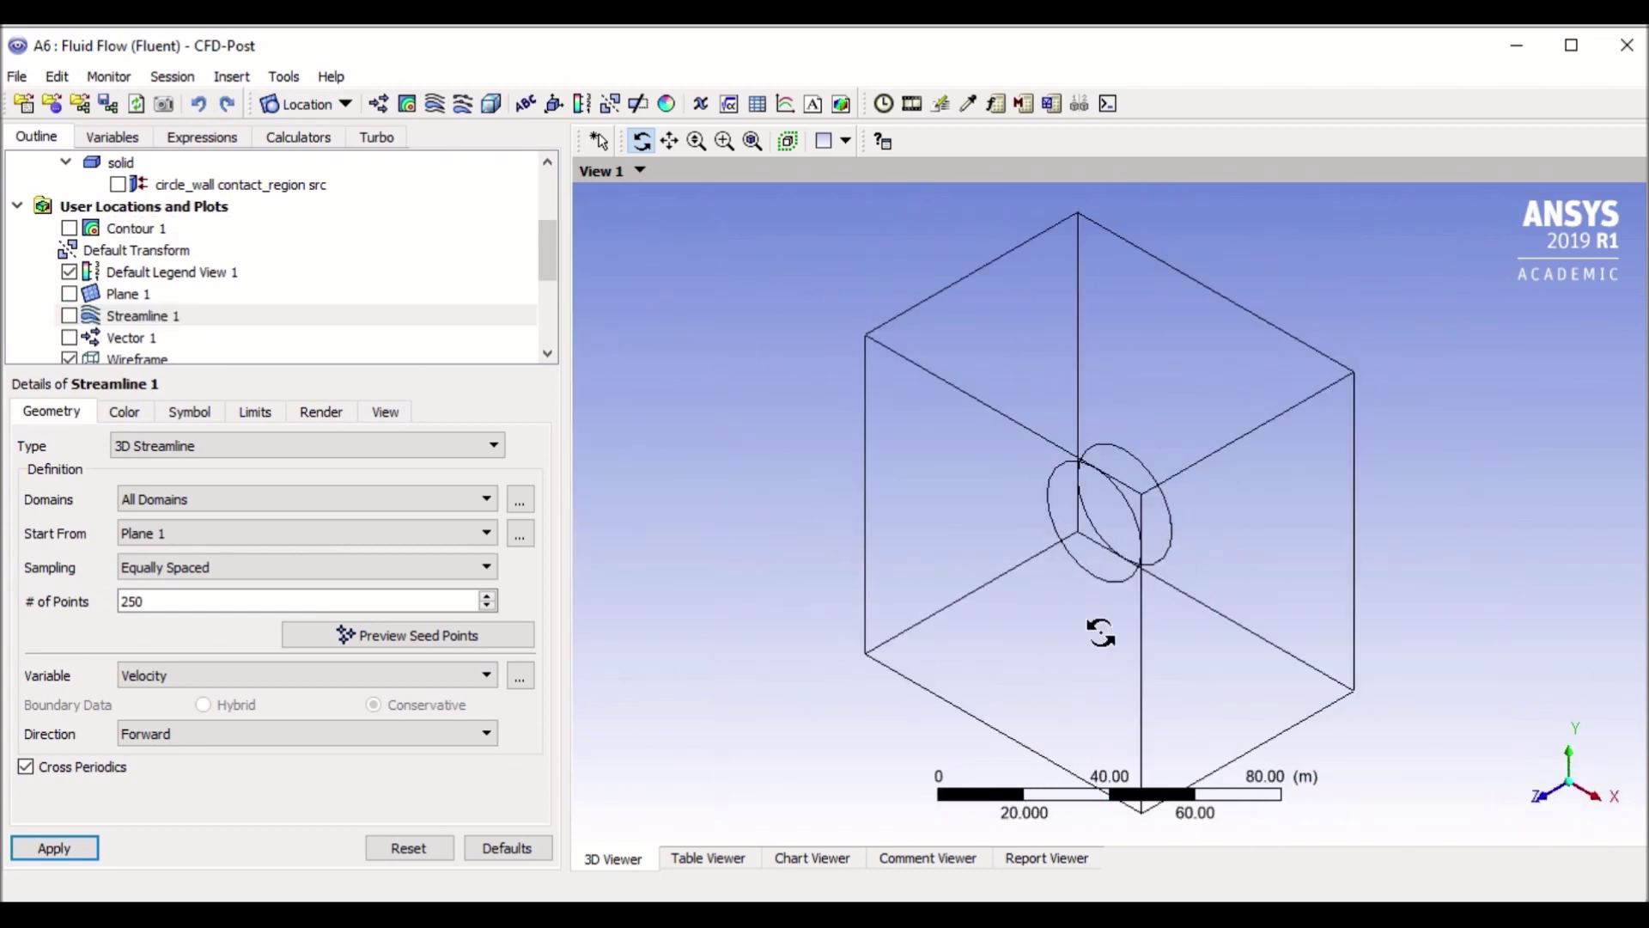
click(232, 79)
mouse_move(331, 107)
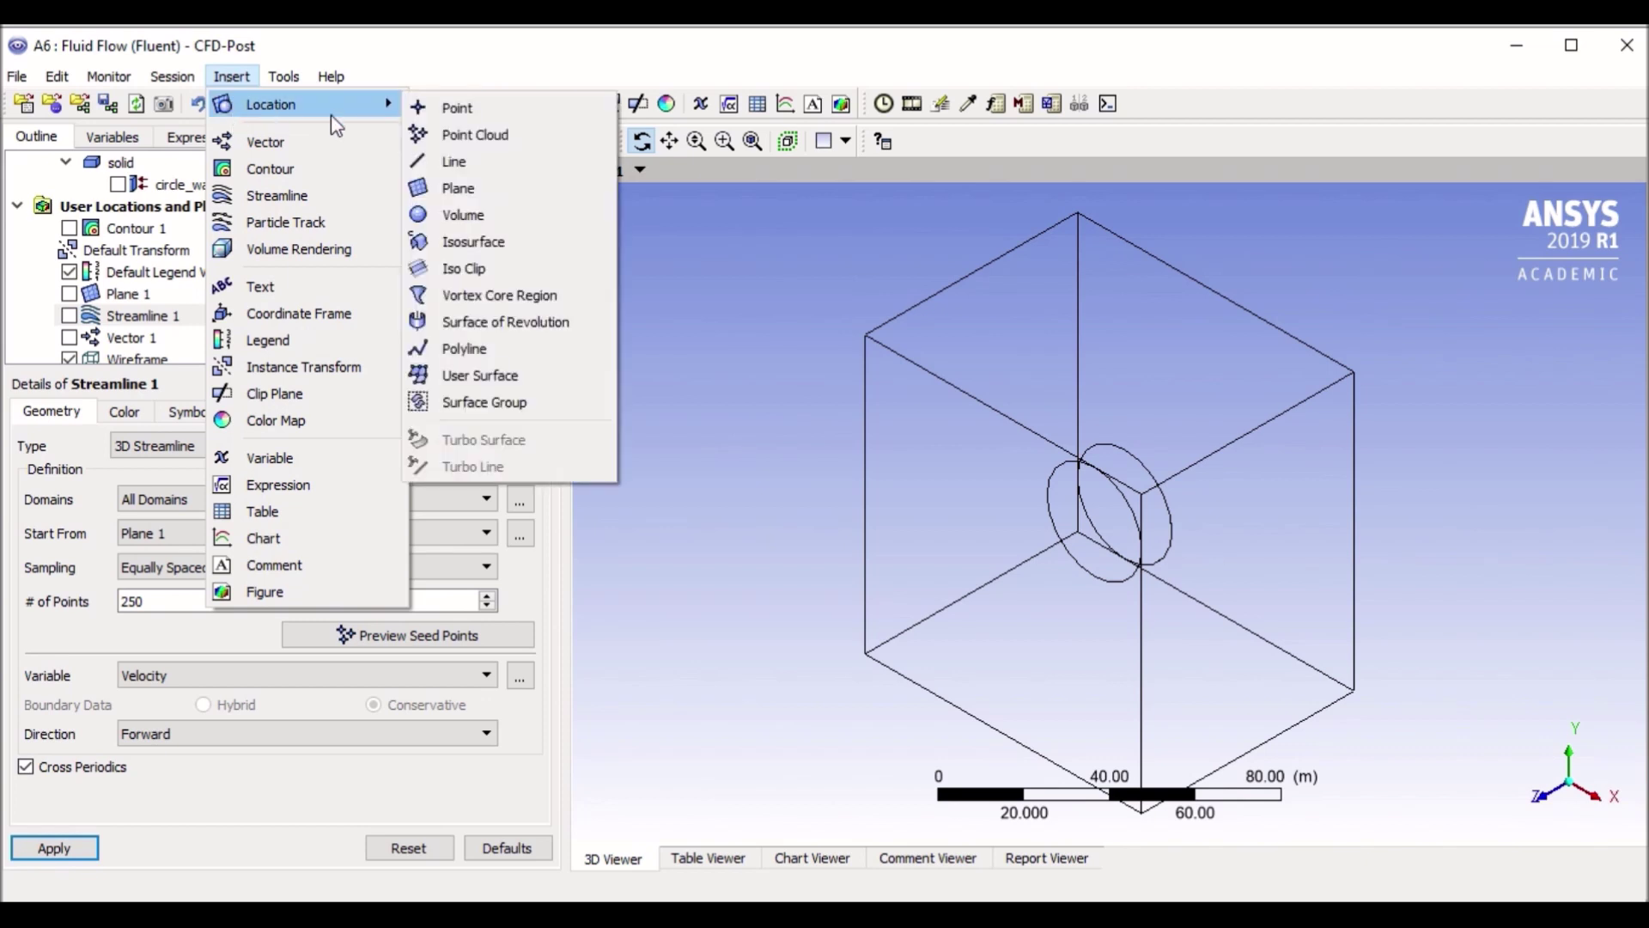
click(463, 162)
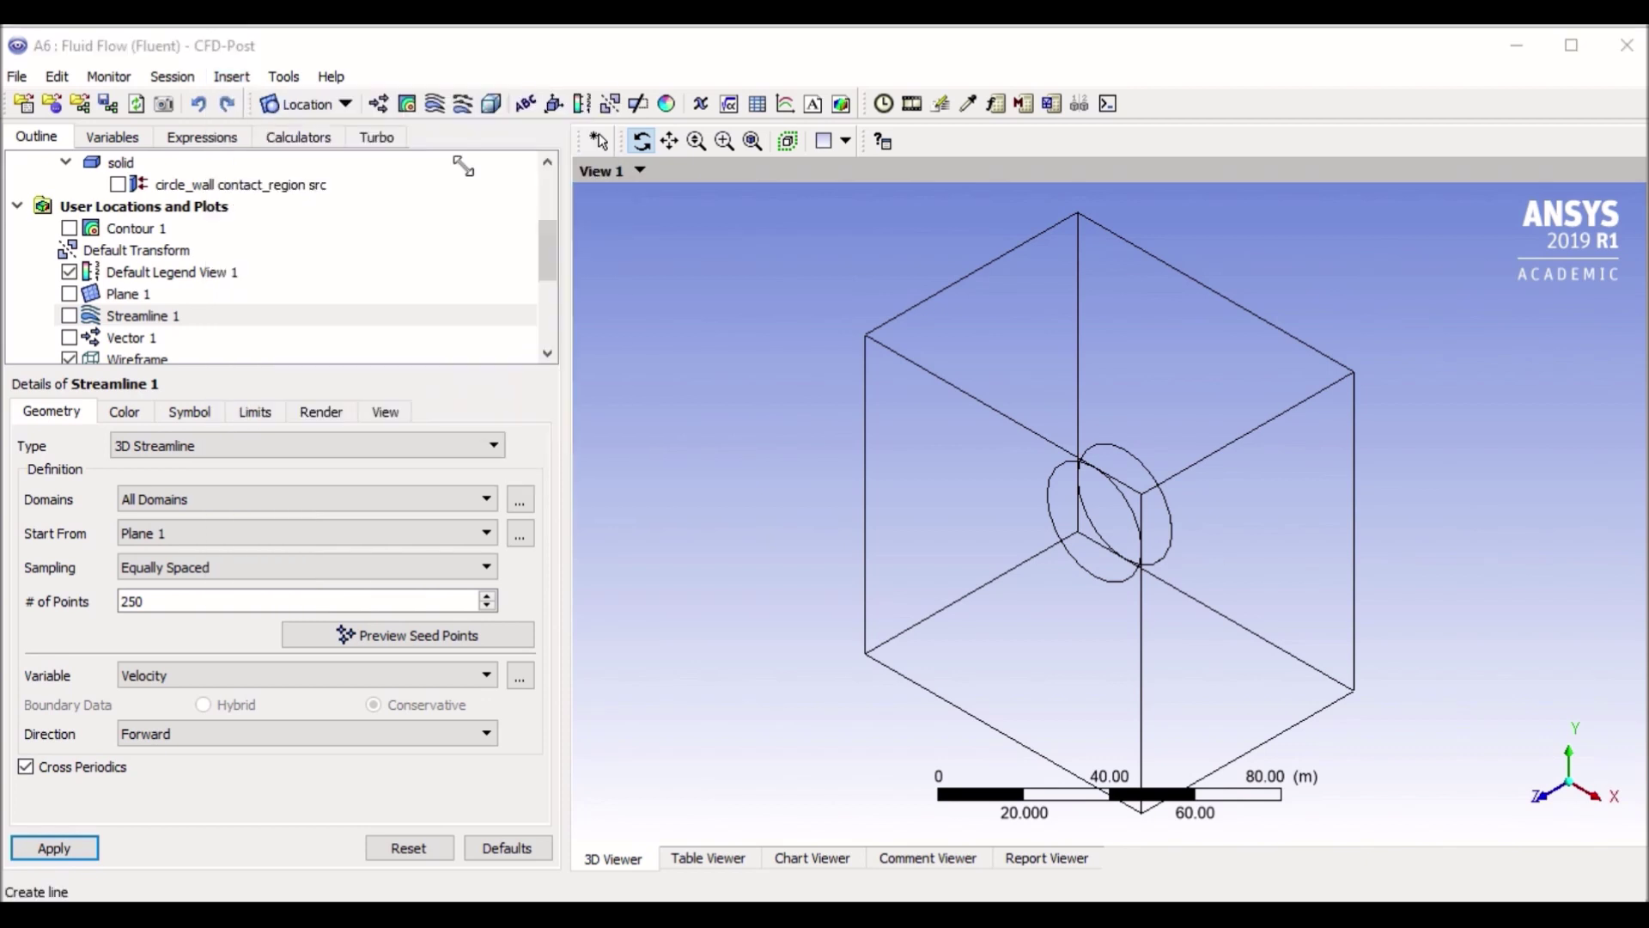
click(525, 267)
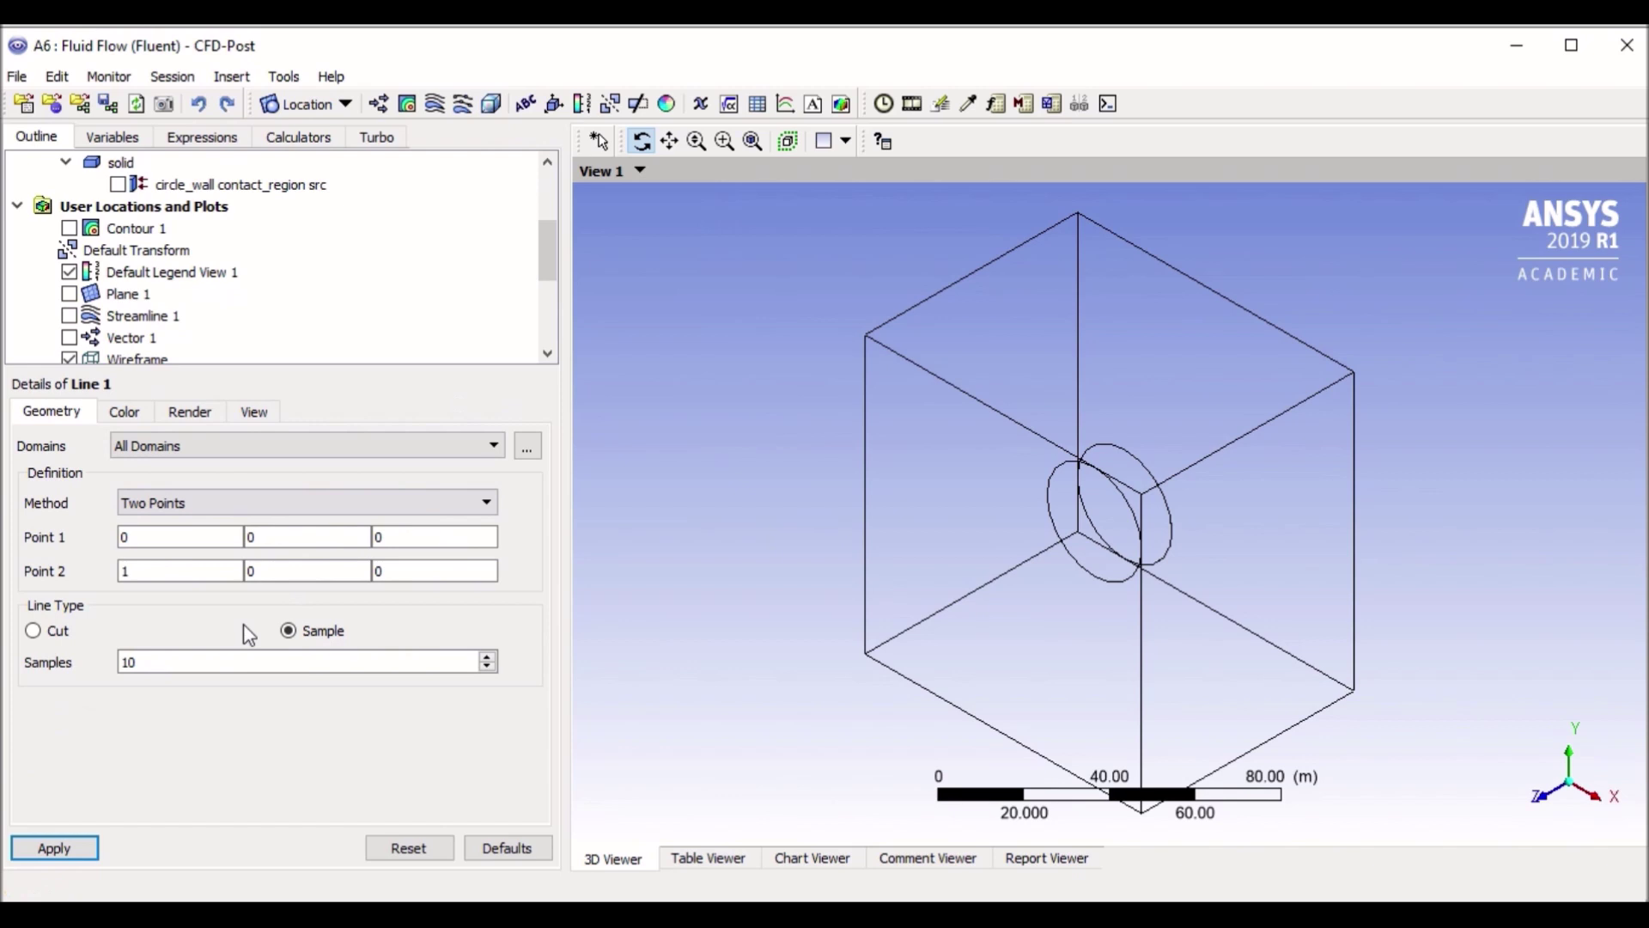
click(58, 848)
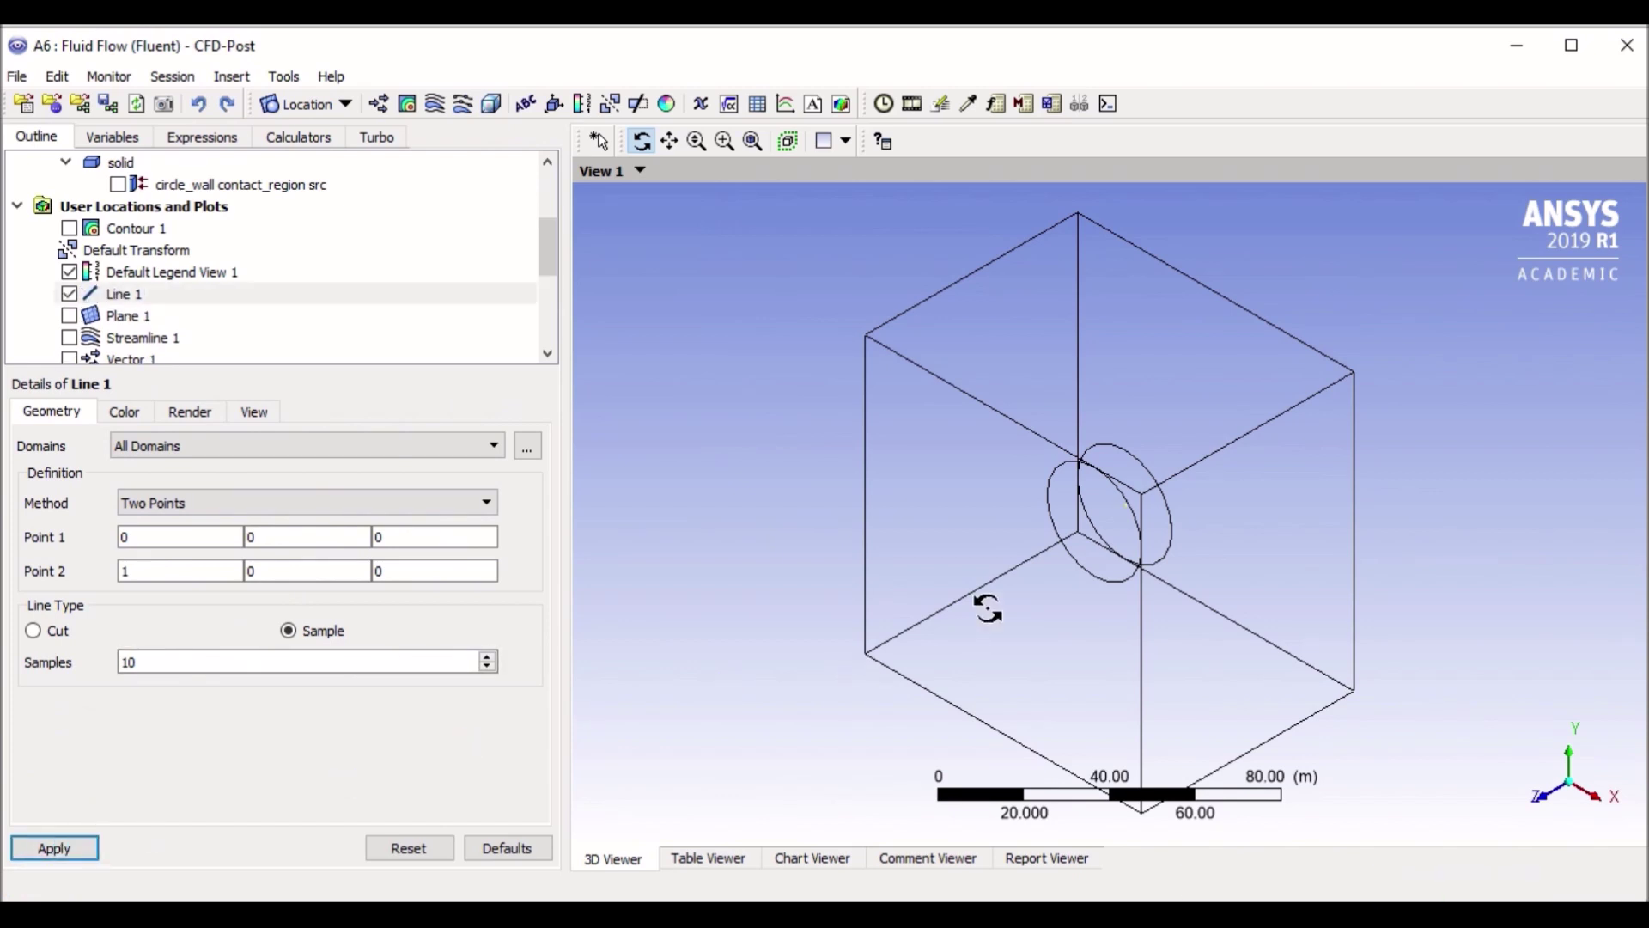
Set Line 1's Point 1 Z to -30 and Point 2 Z to 40
click(184, 573)
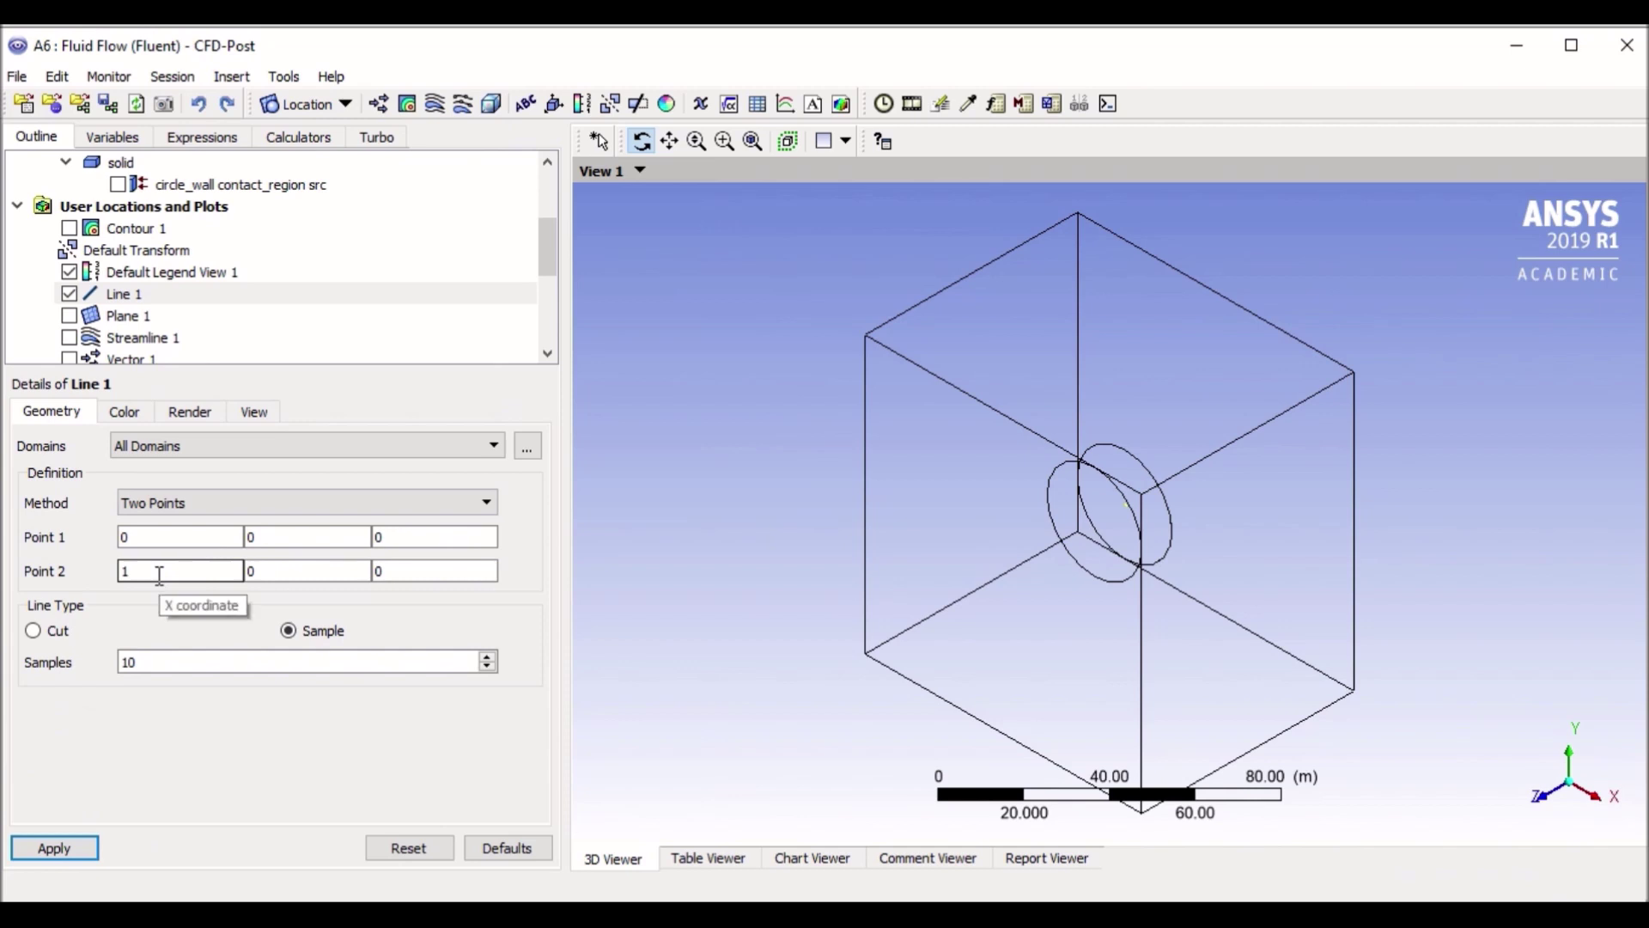
click(130, 538)
click(258, 537)
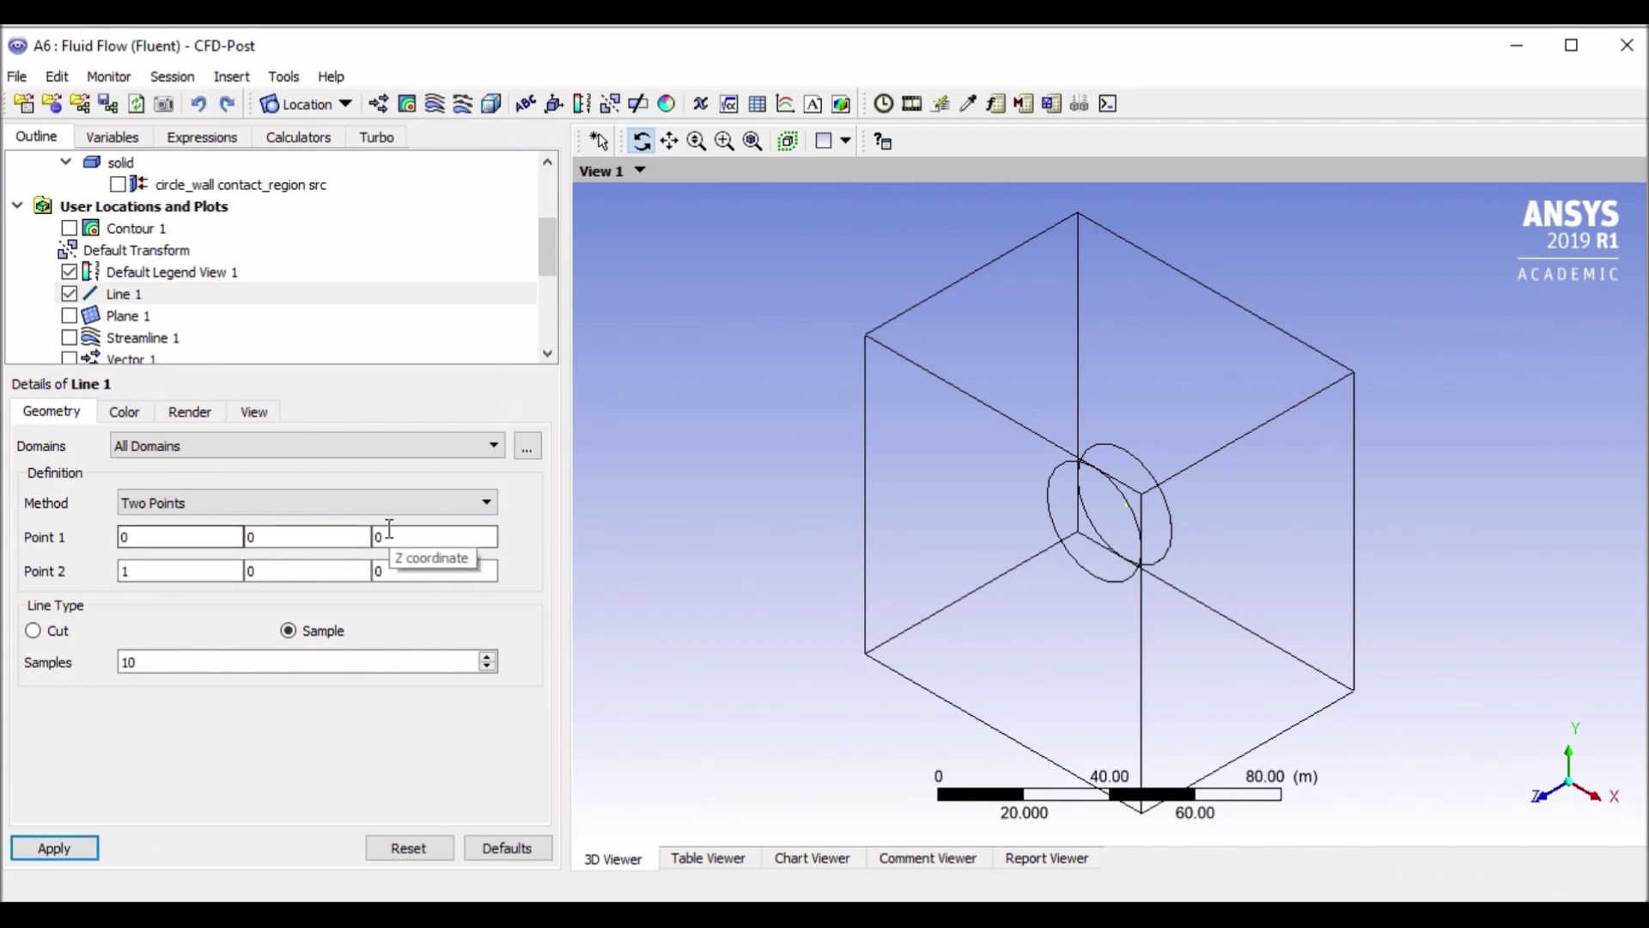
click(405, 533)
click(163, 571)
click(365, 572)
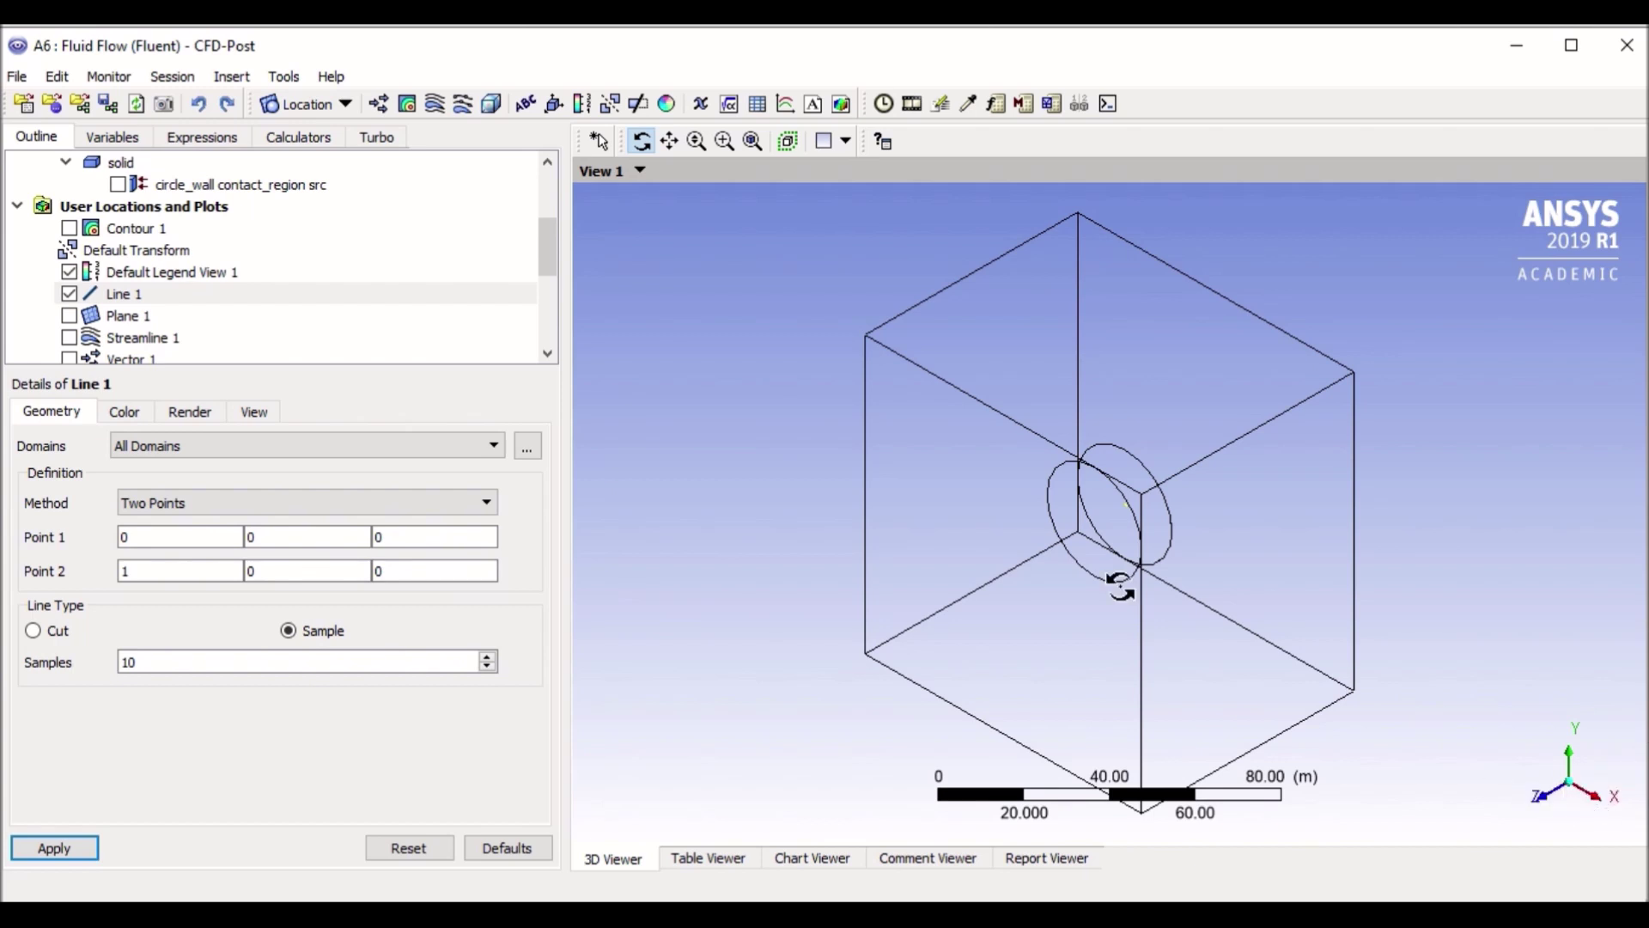
click(399, 536)
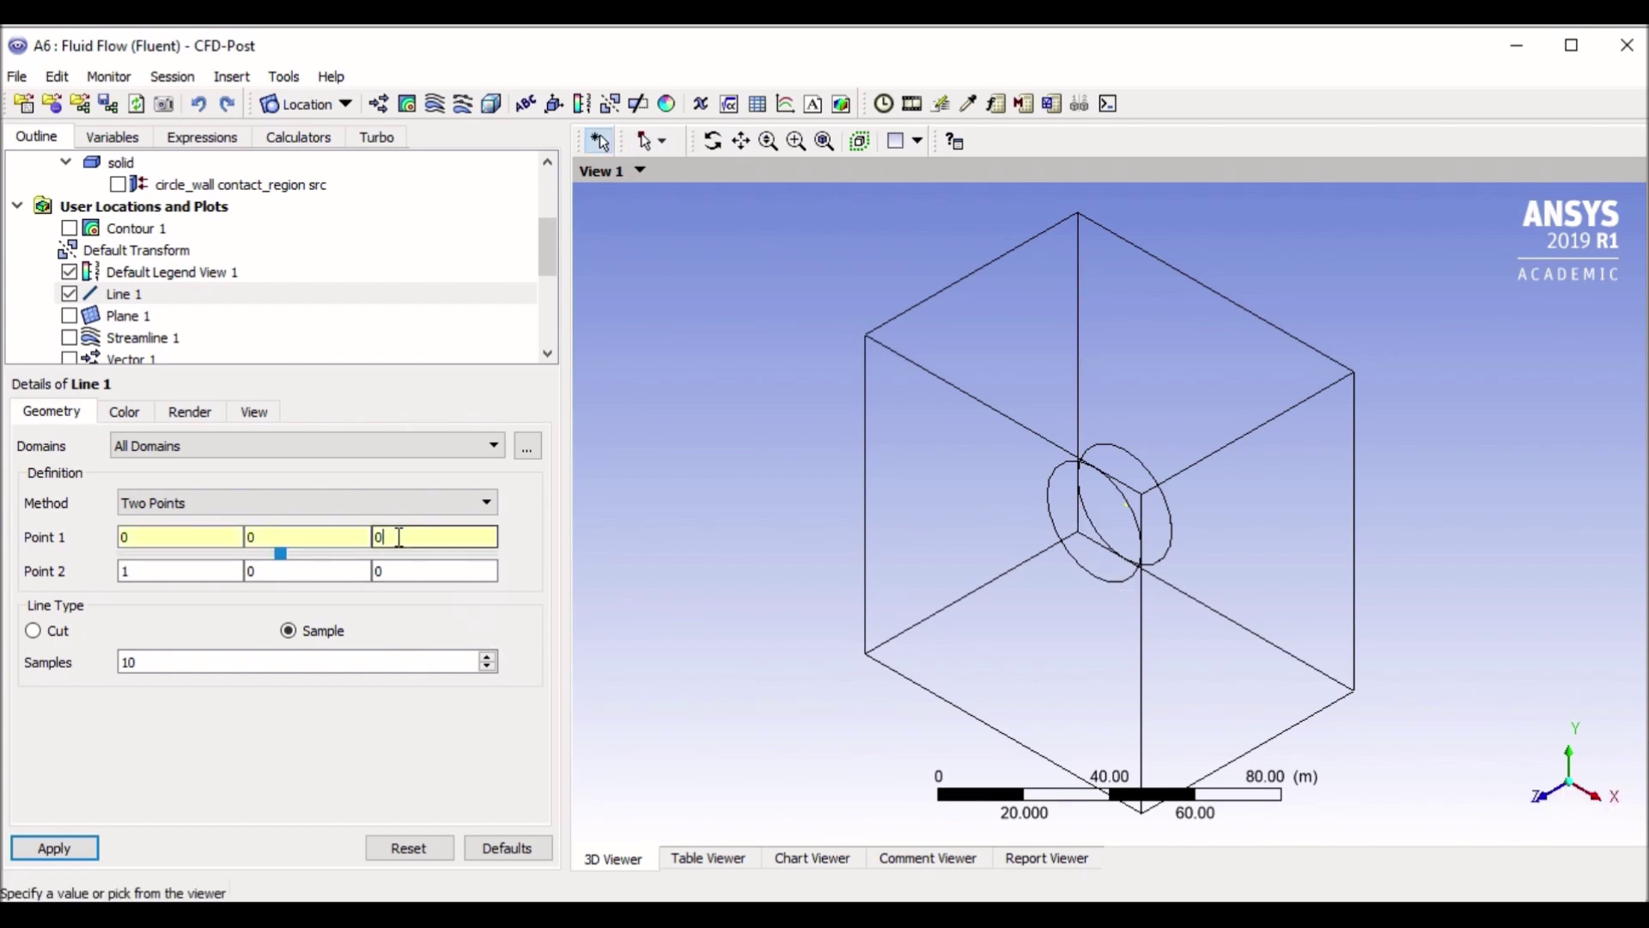
key(BackSpace)
text(-30)
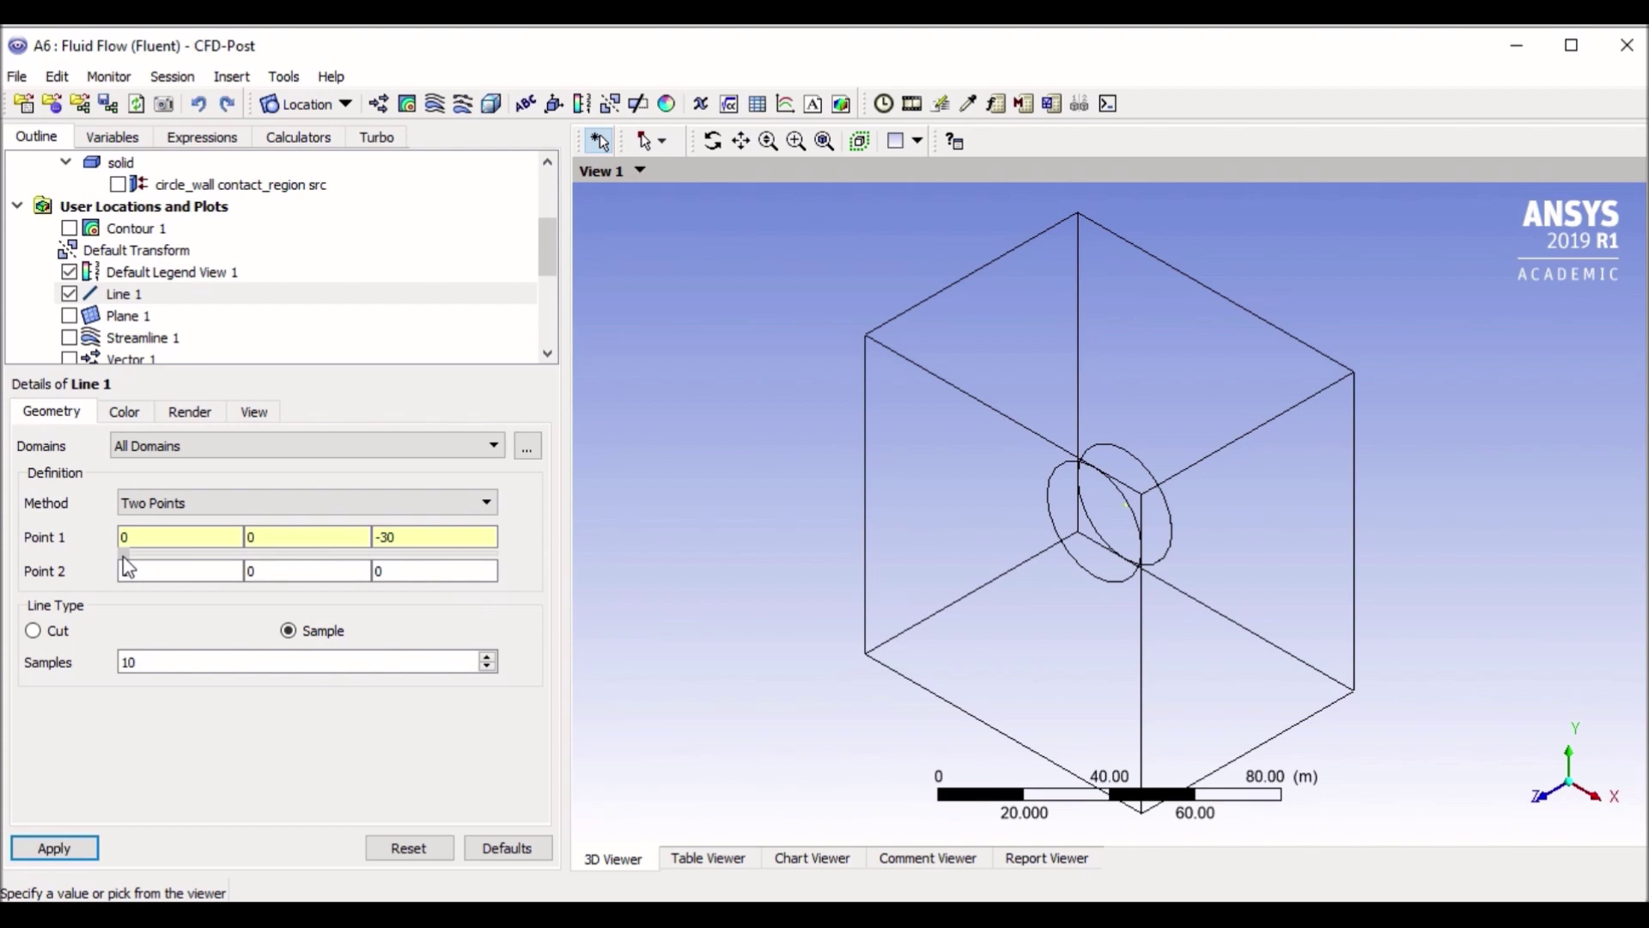
click(386, 572)
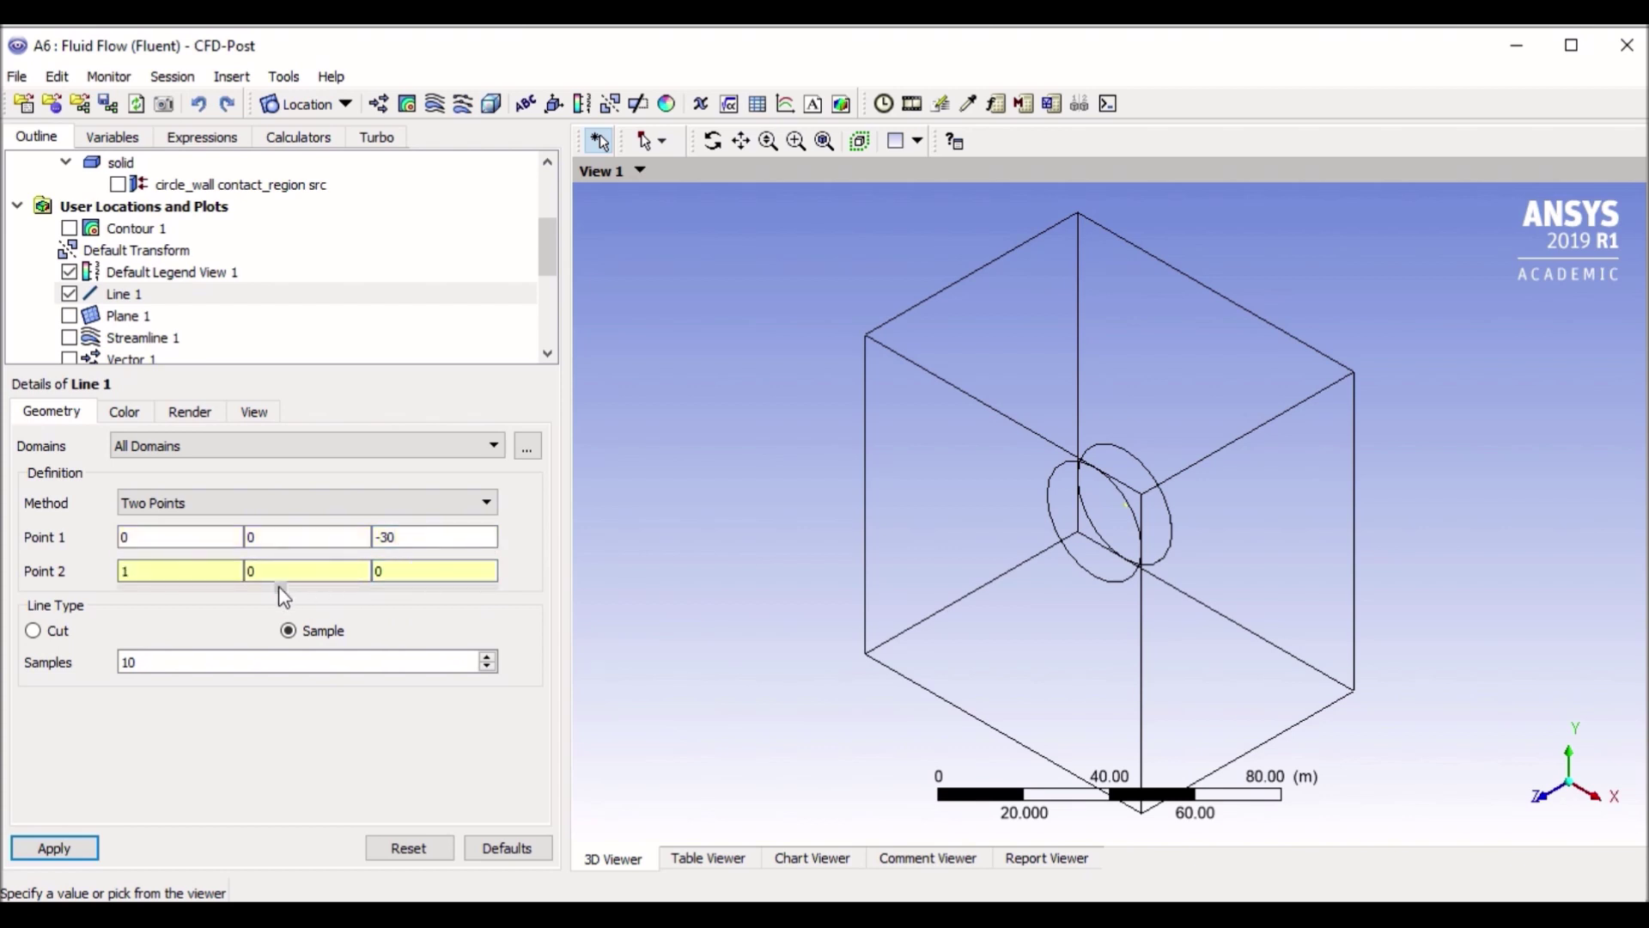
mouse_move(430, 590)
mouse_down()
mouse_move(459, 606)
mouse_move(490, 588)
mouse_up()
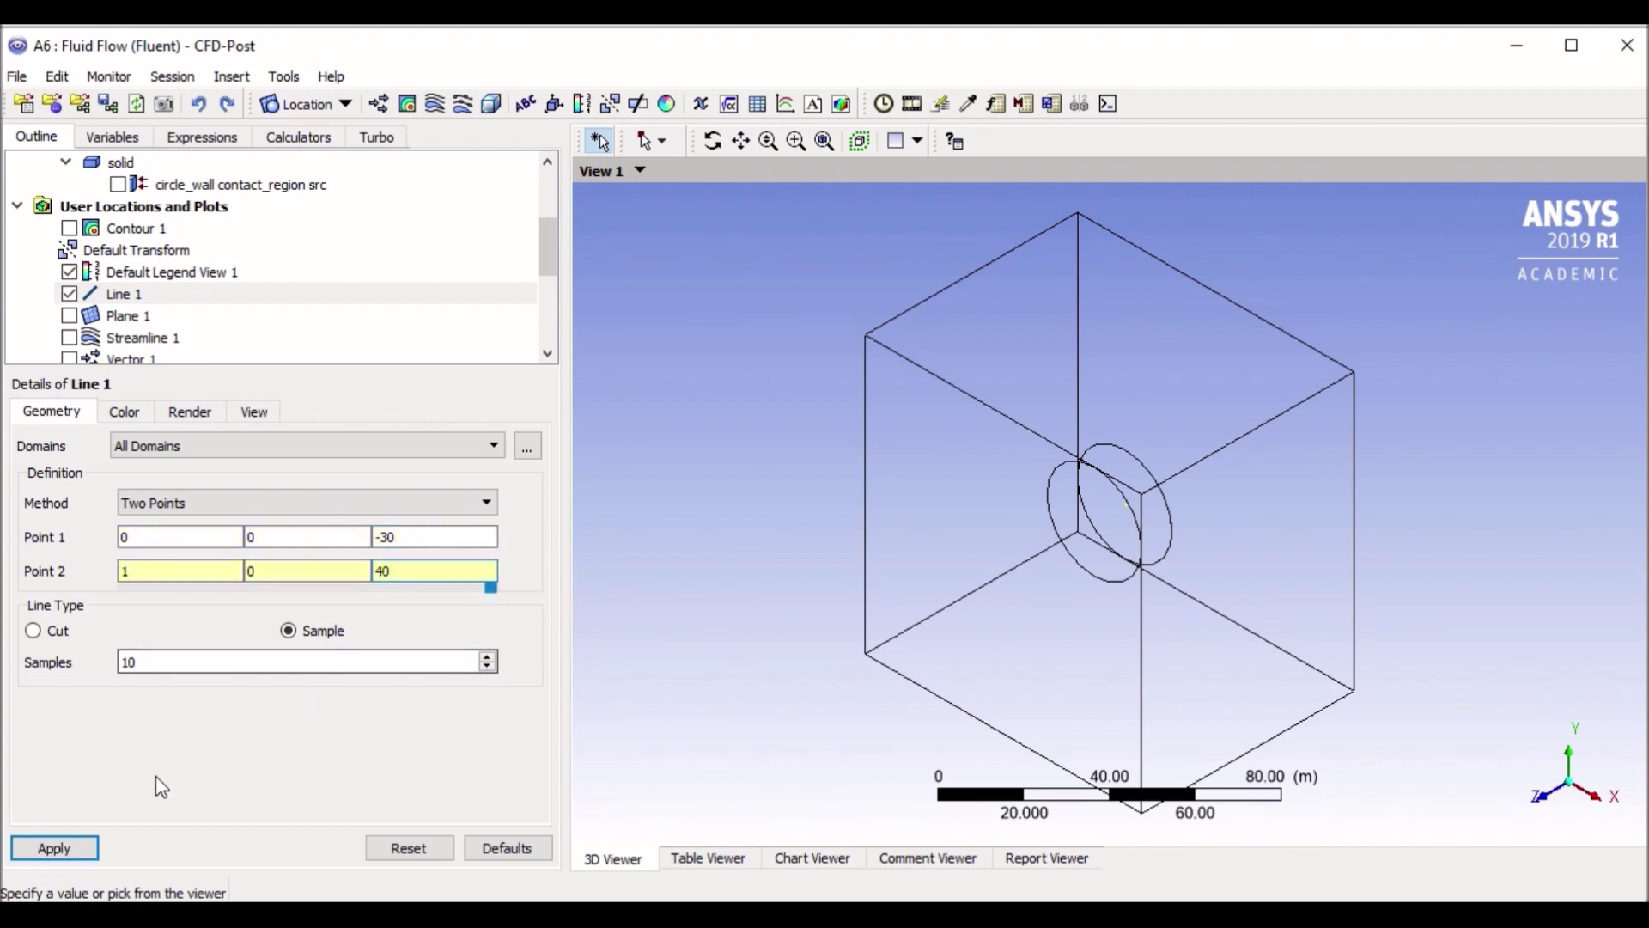
click(82, 848)
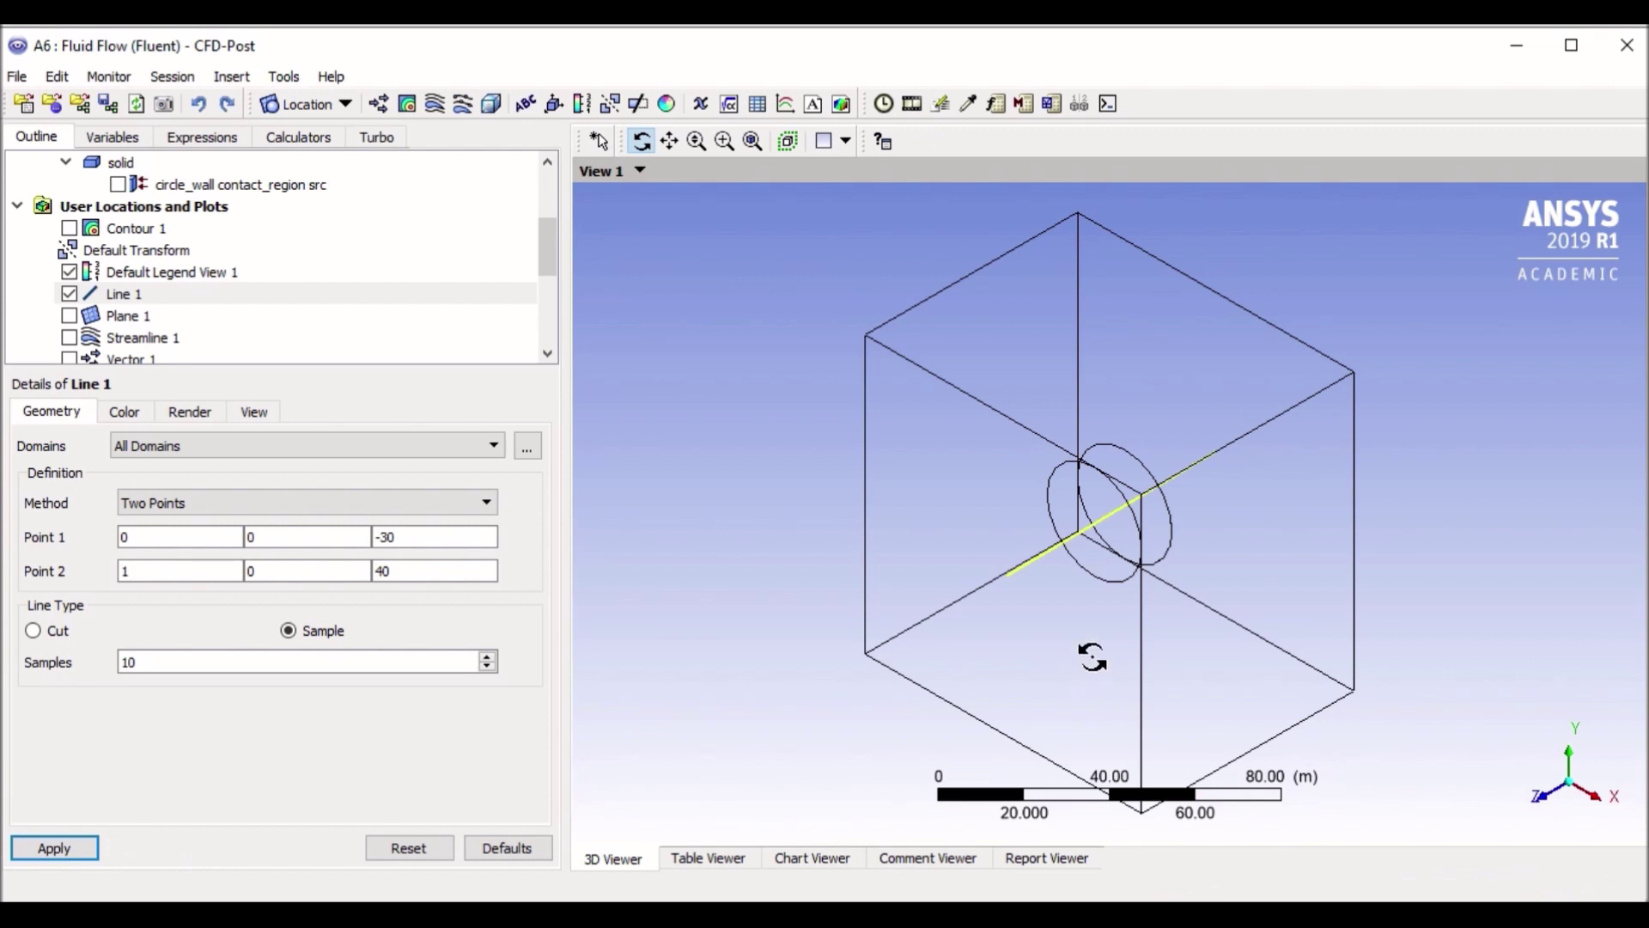
drag(1089, 655, 1022, 656)
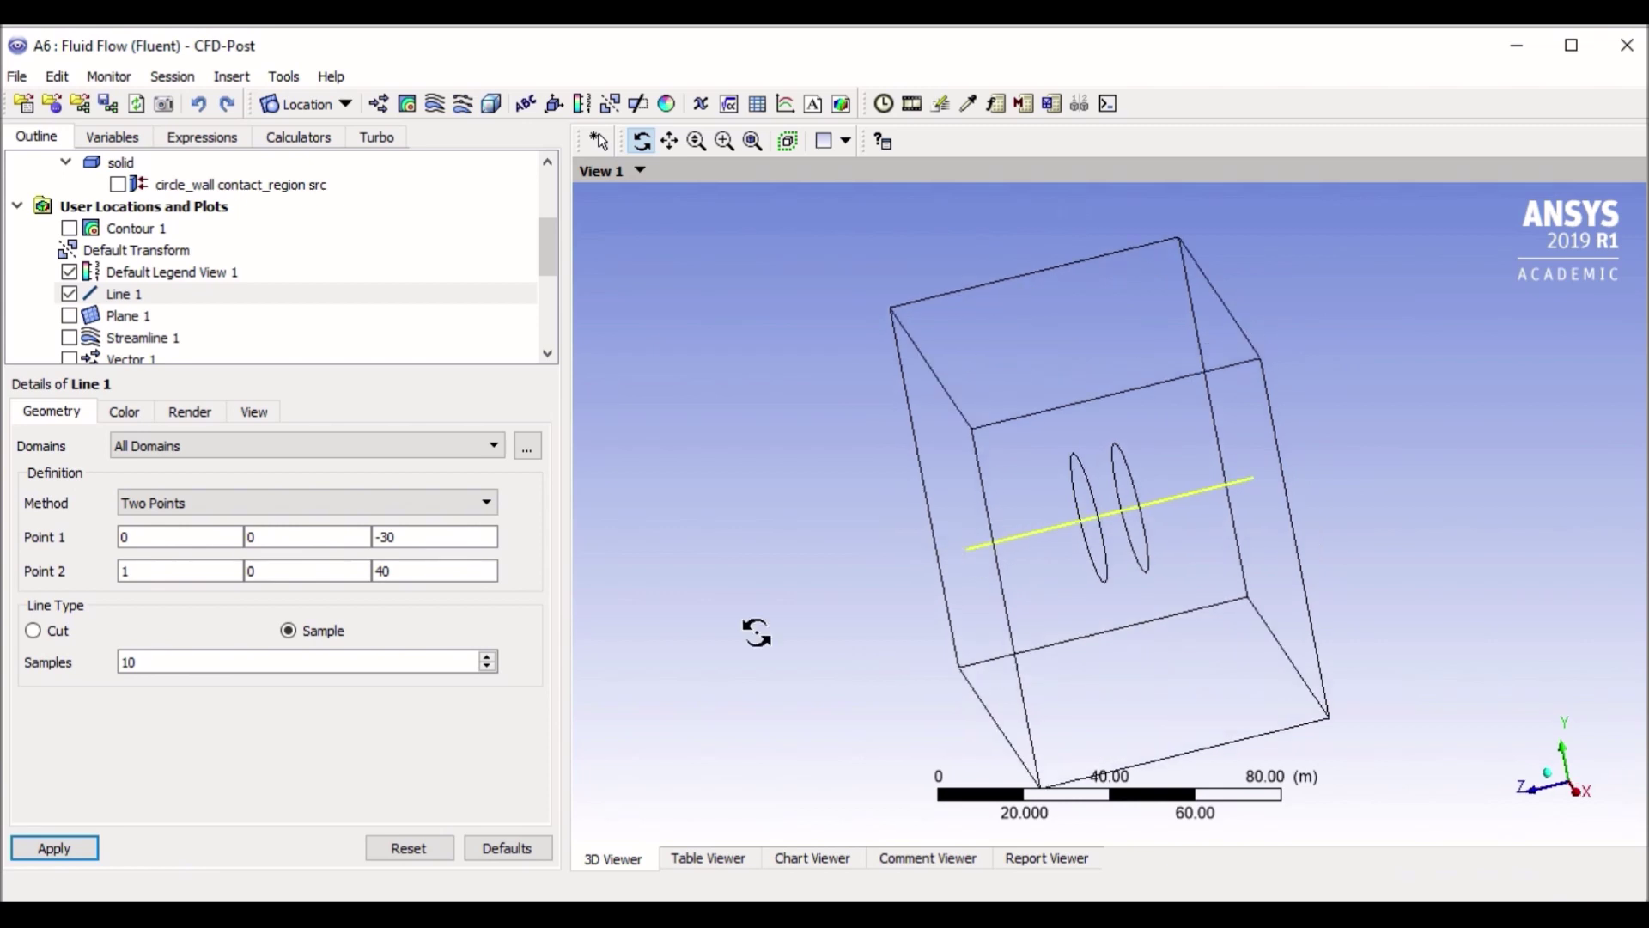
click(68, 849)
Set Line 1 to 100 sample points
click(121, 664)
click(140, 664)
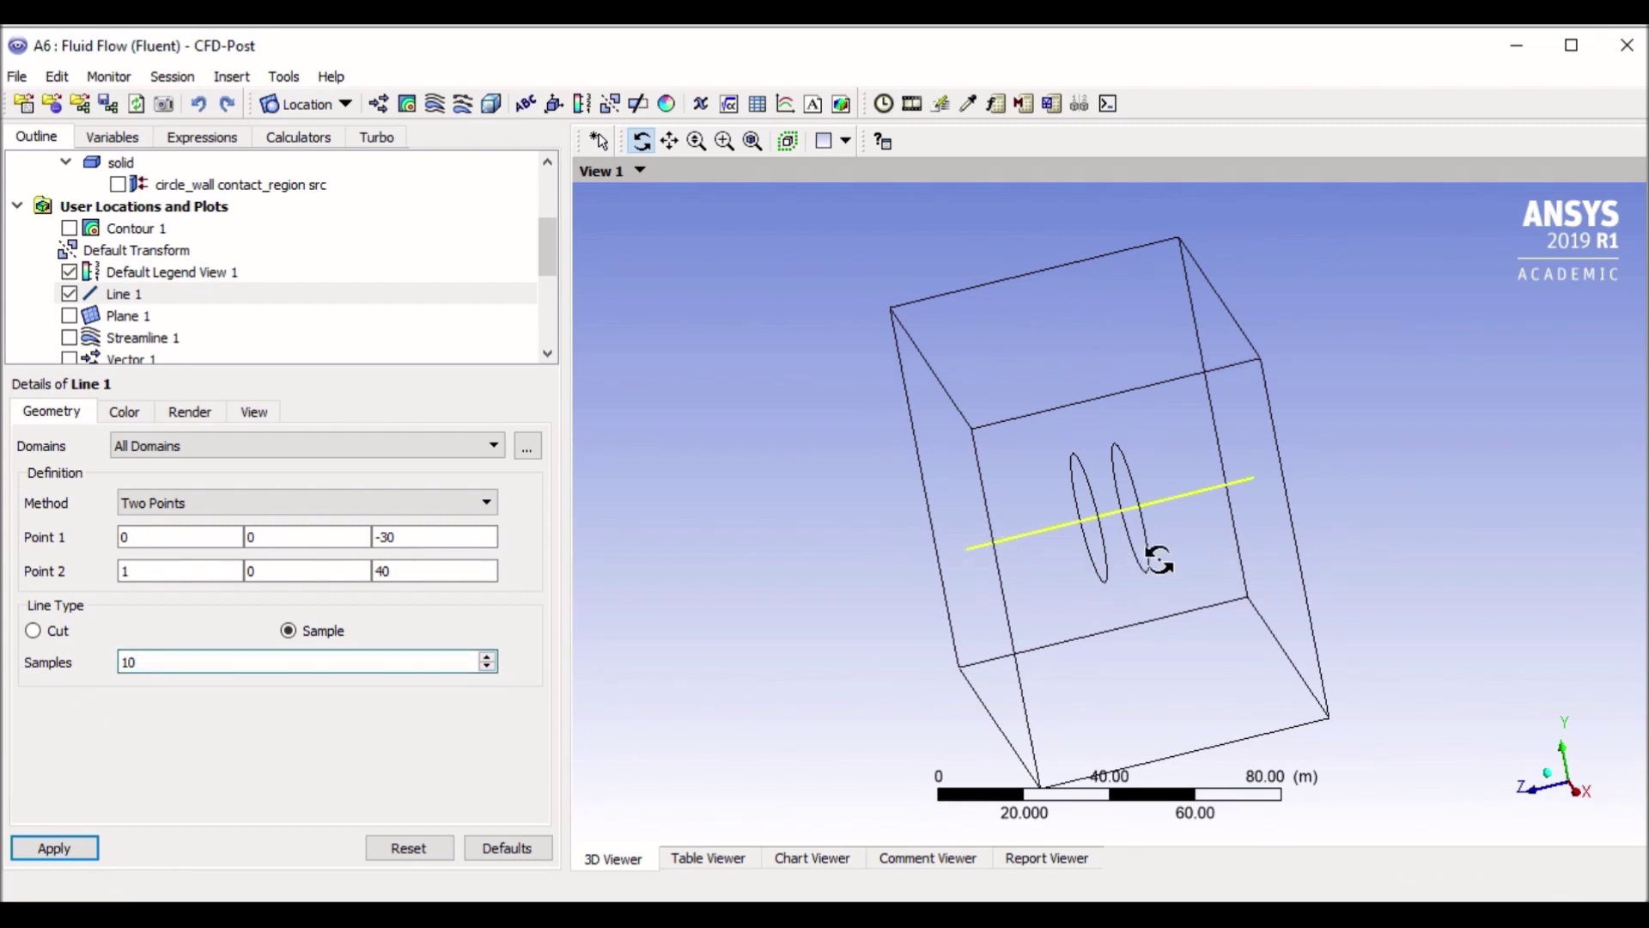
text(0)
click(75, 846)
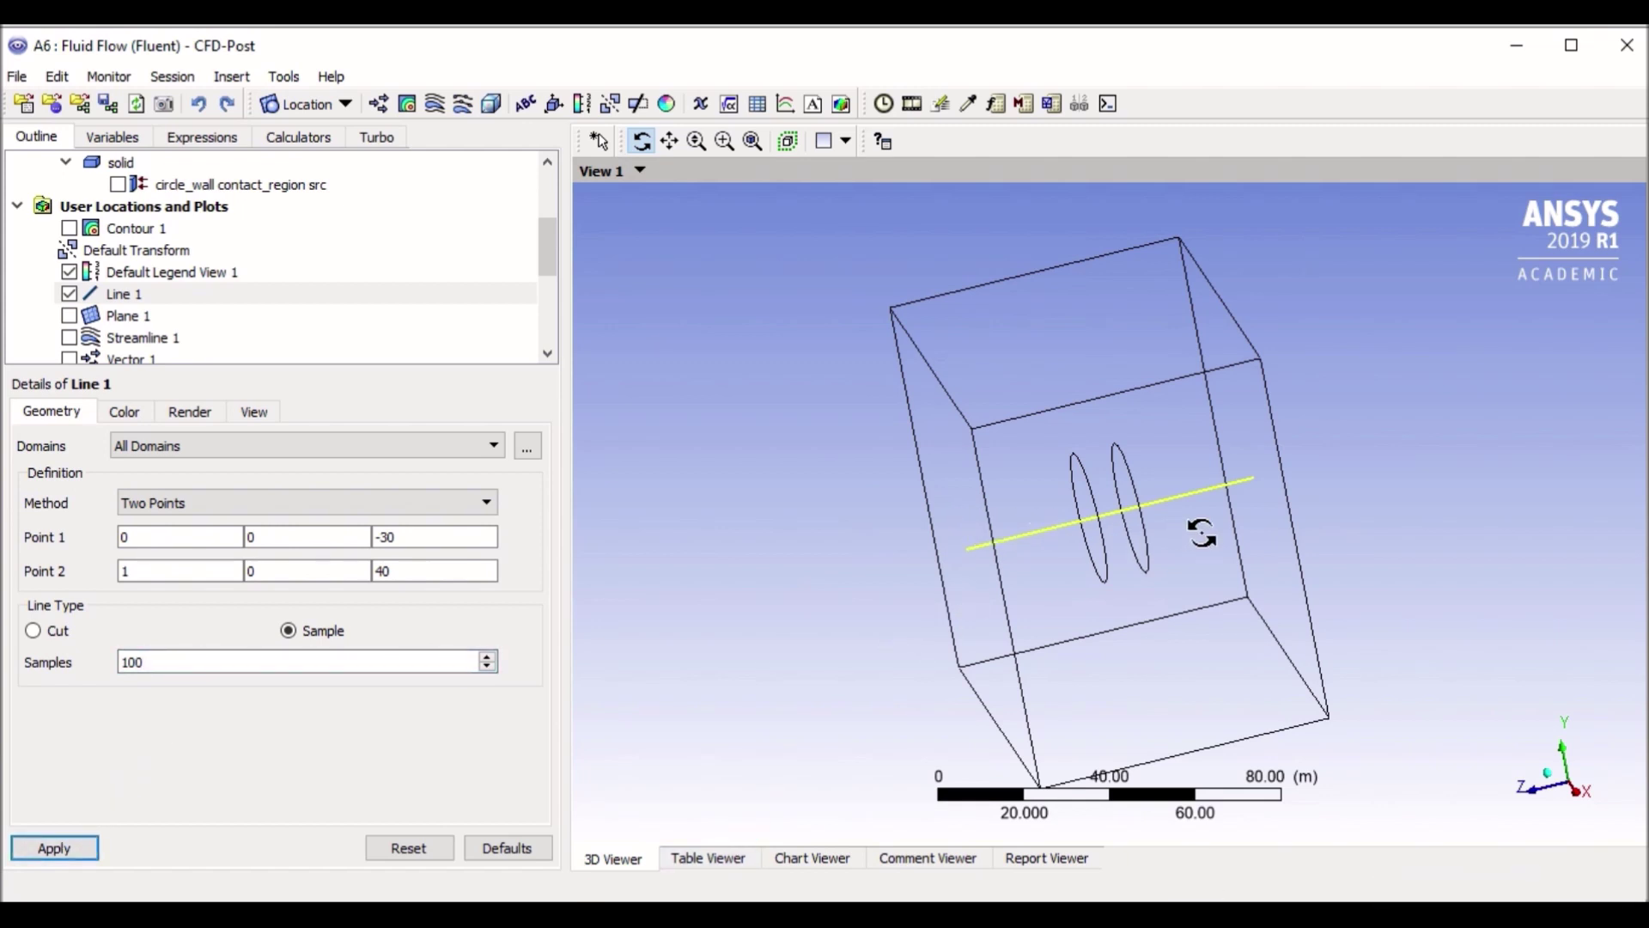
mouse_move(1090, 575)
mouse_down()
mouse_move(1125, 577)
mouse_move(1103, 571)
mouse_up()
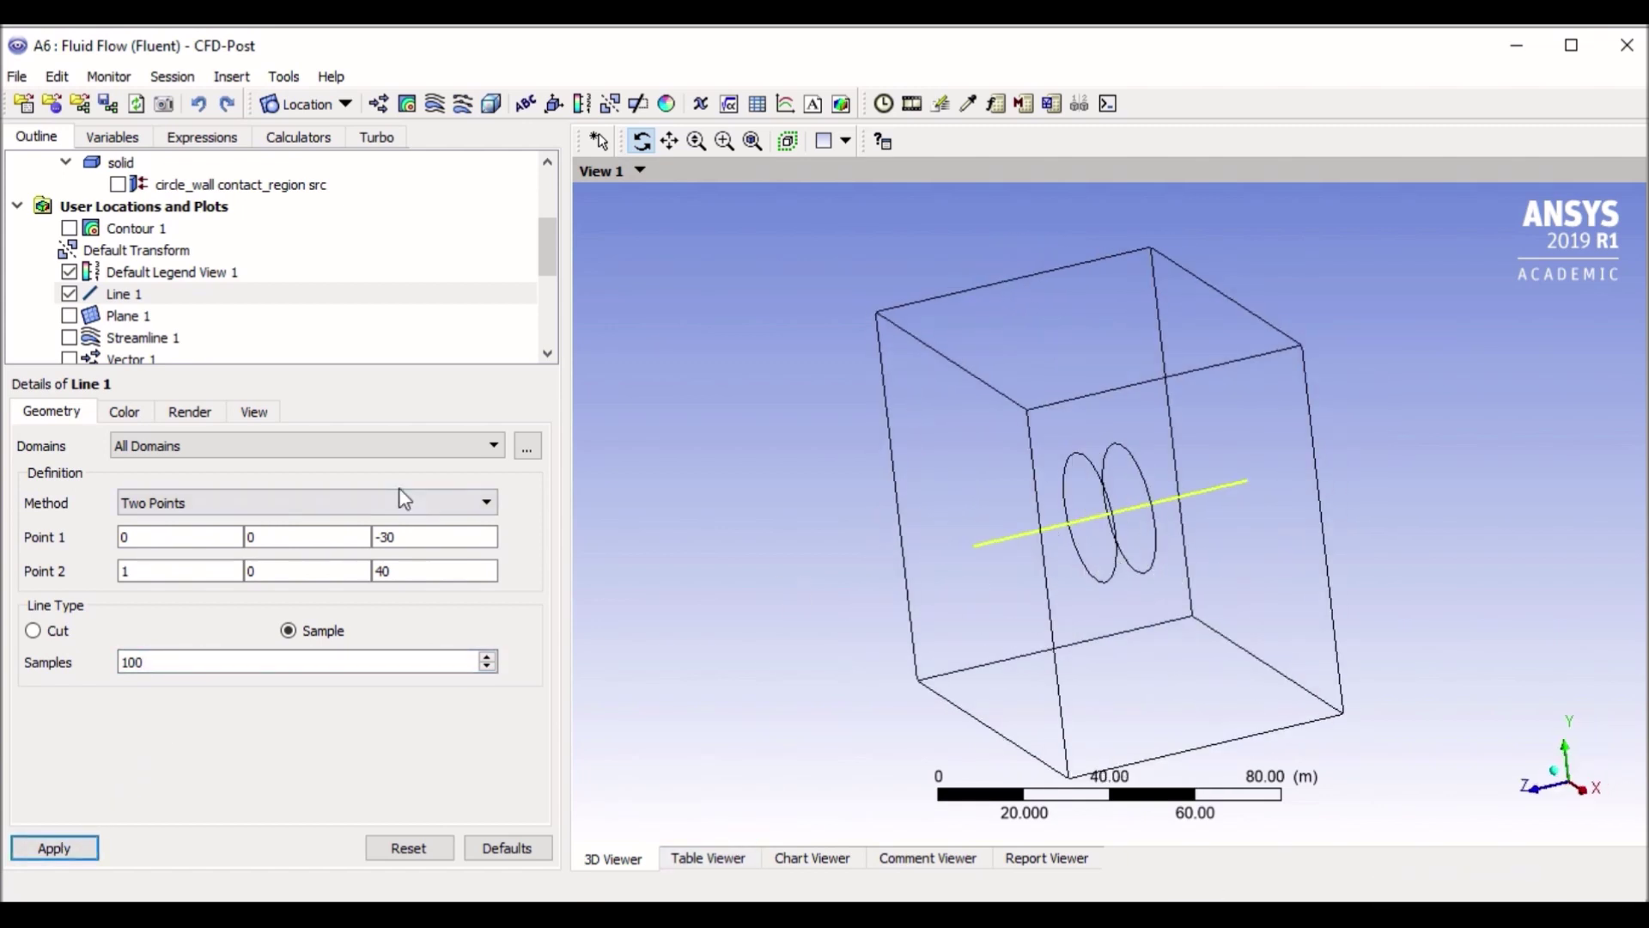
Hide Line 1 and insert a new chart named Chart 1
click(69, 295)
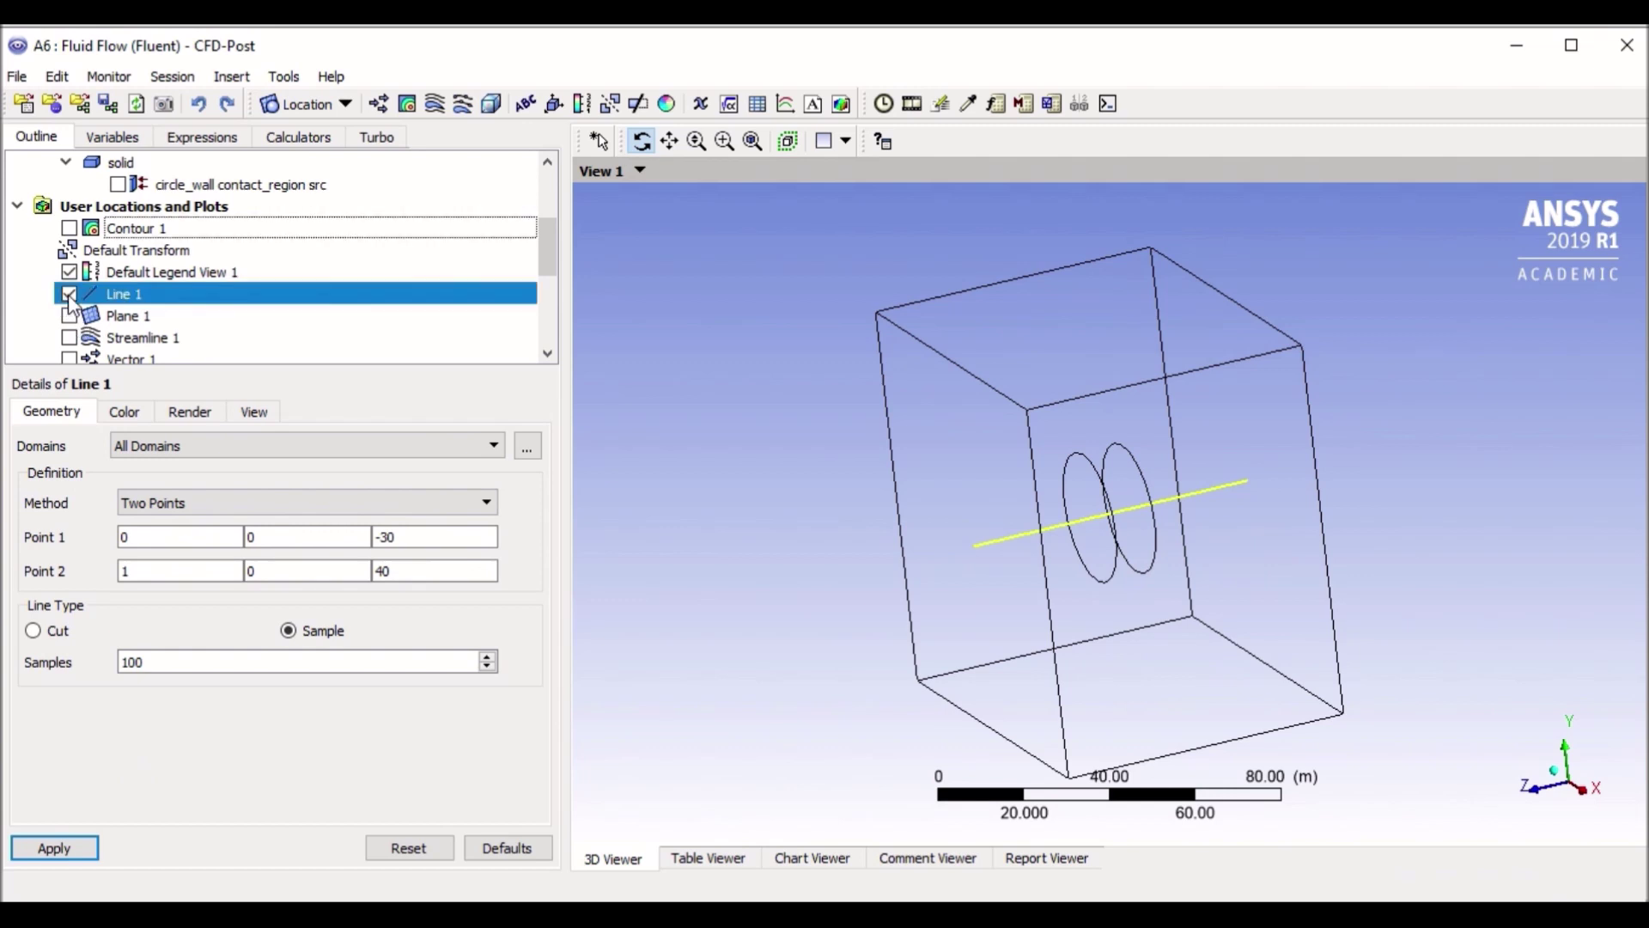
click(231, 77)
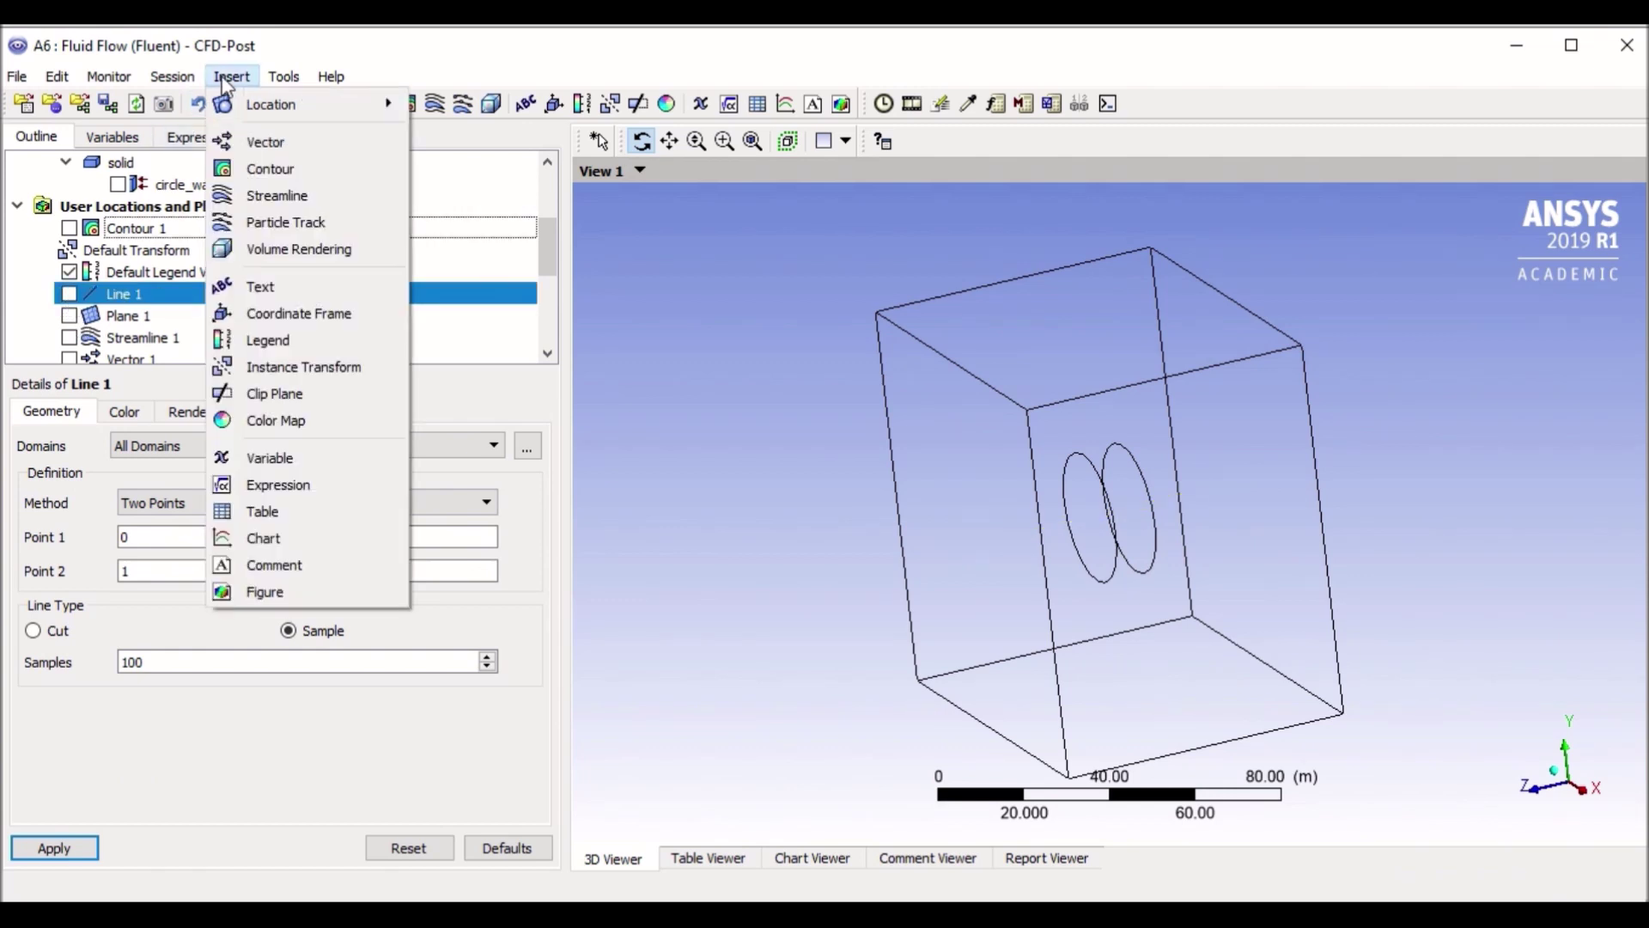
click(288, 537)
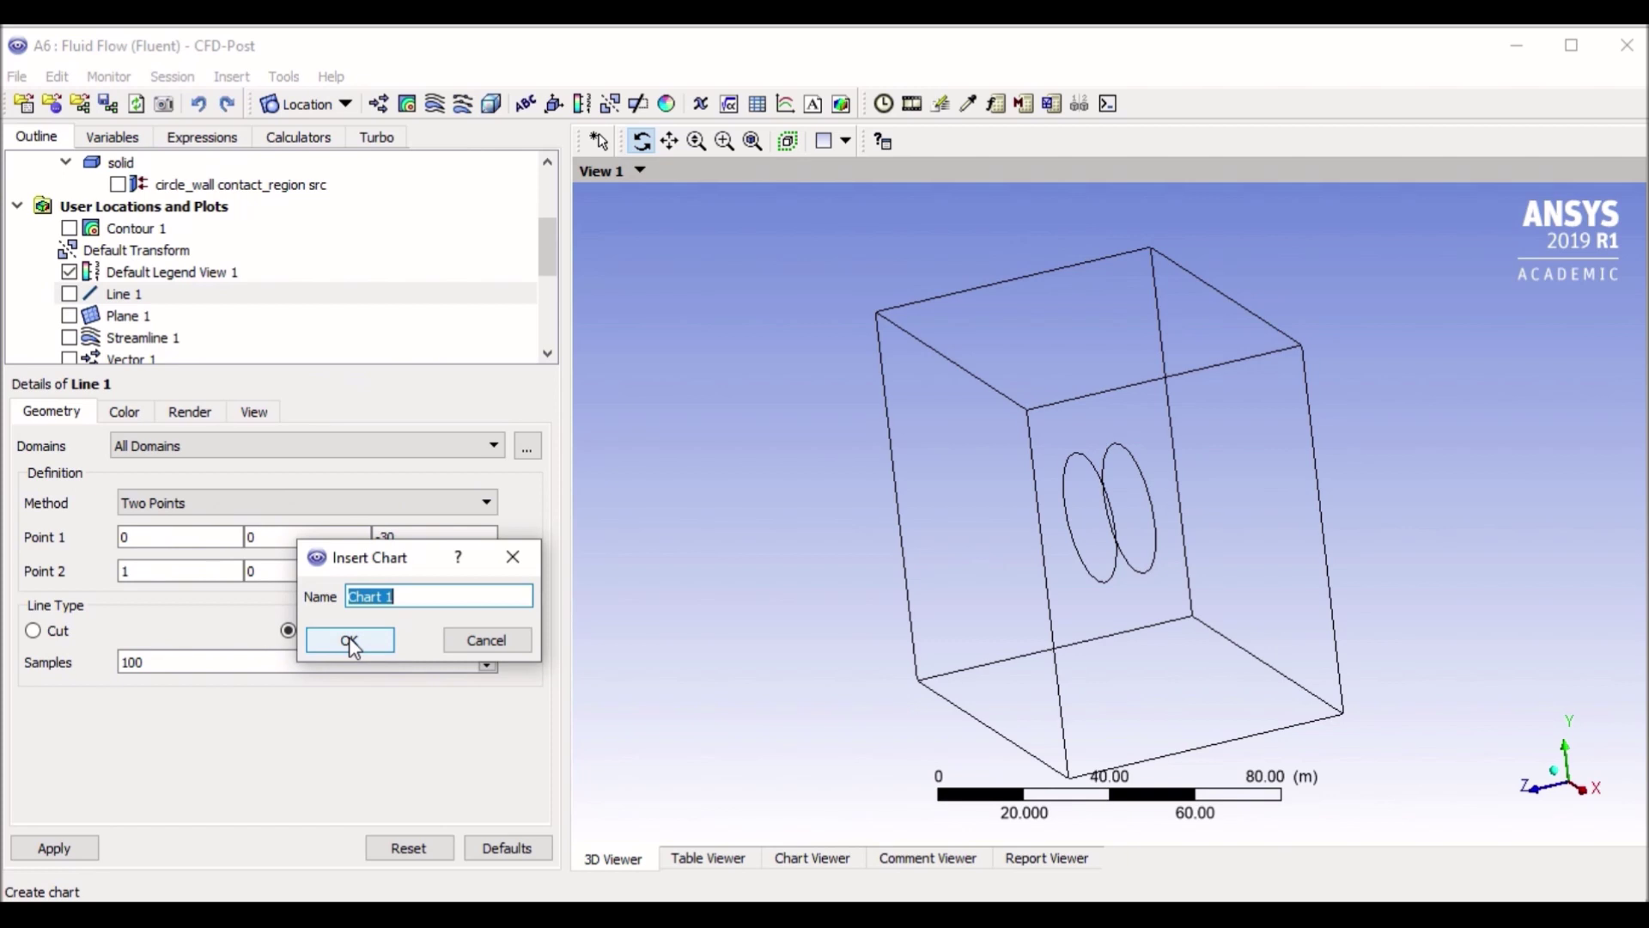
click(349, 639)
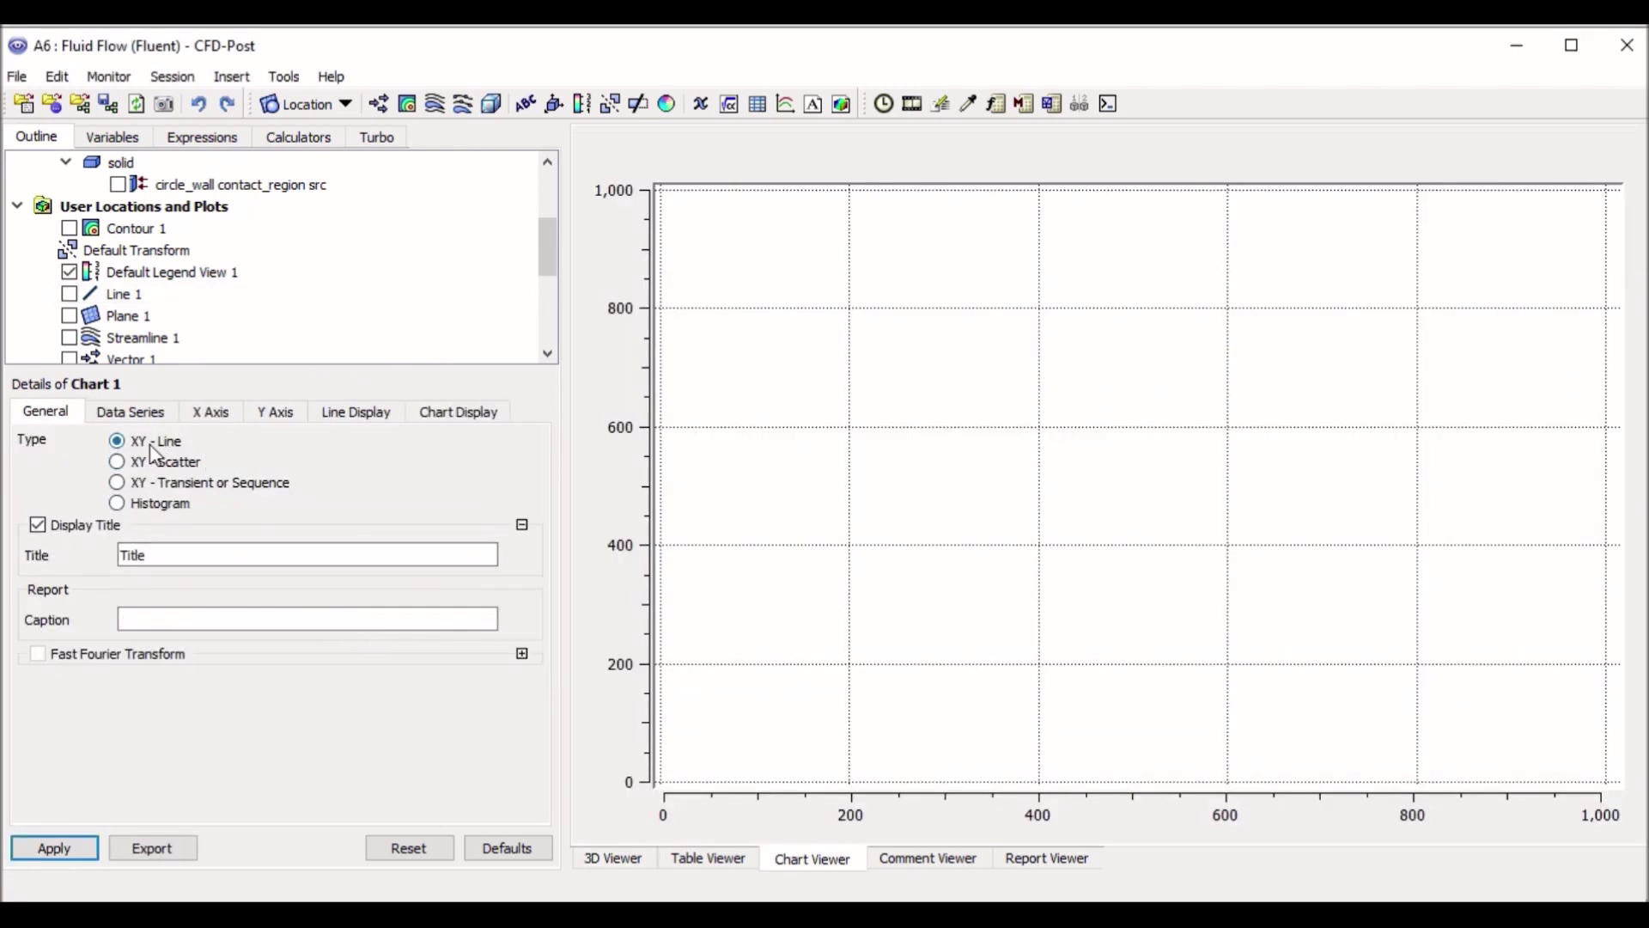
Plot Pressure along Line 1 as Chart 1's data series
click(133, 414)
click(255, 709)
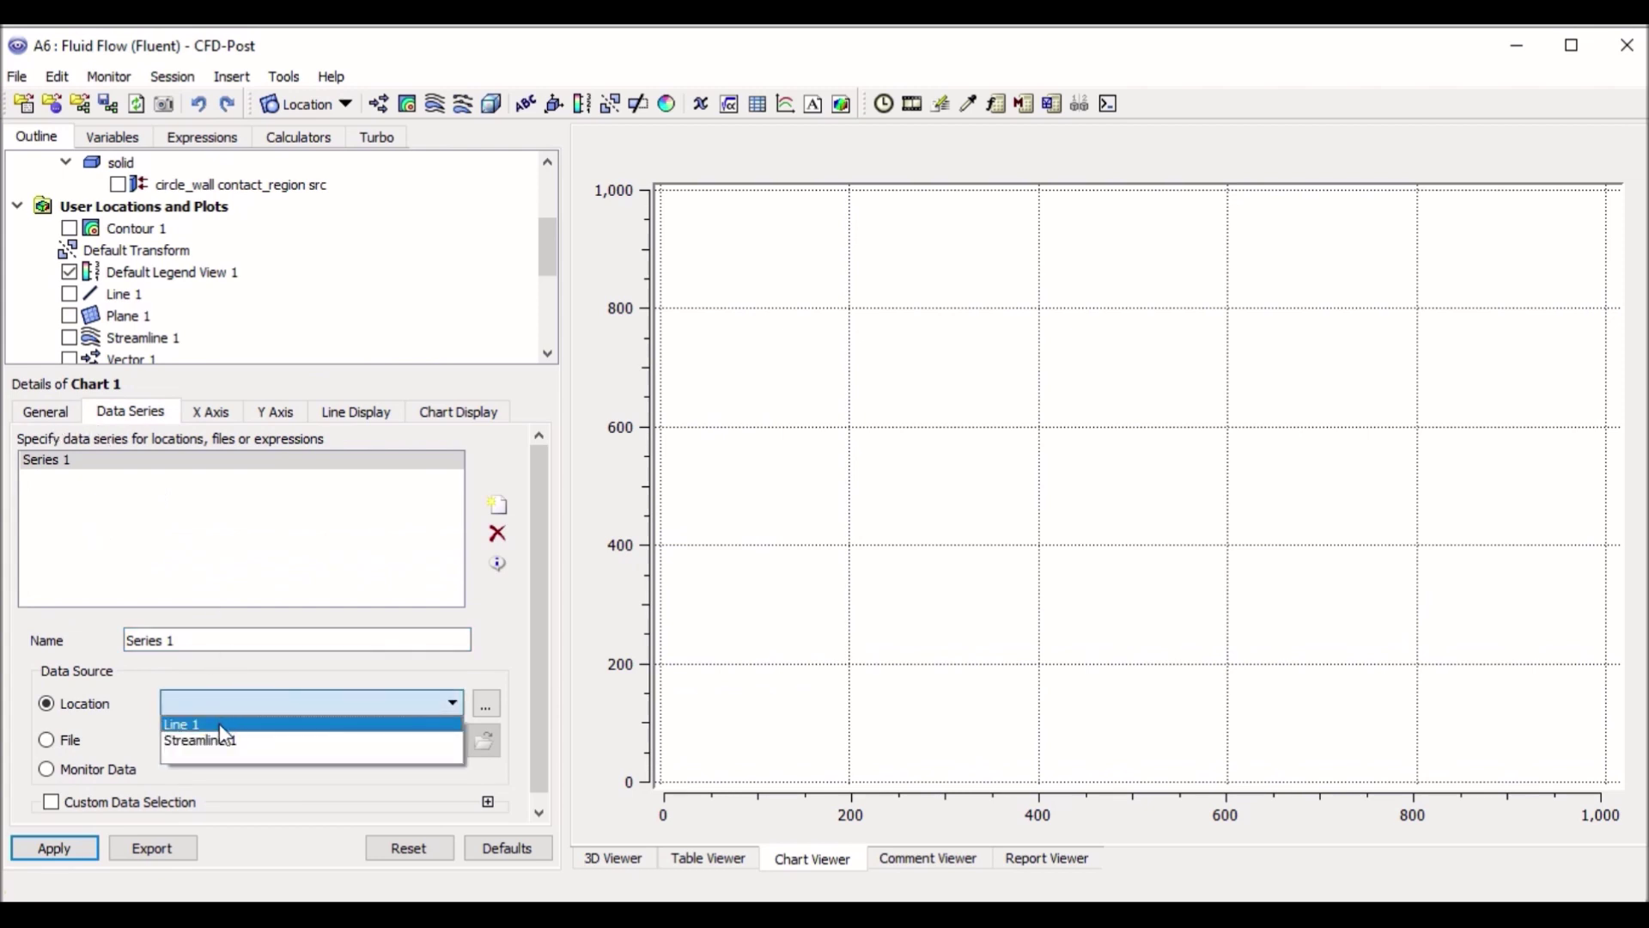
click(219, 727)
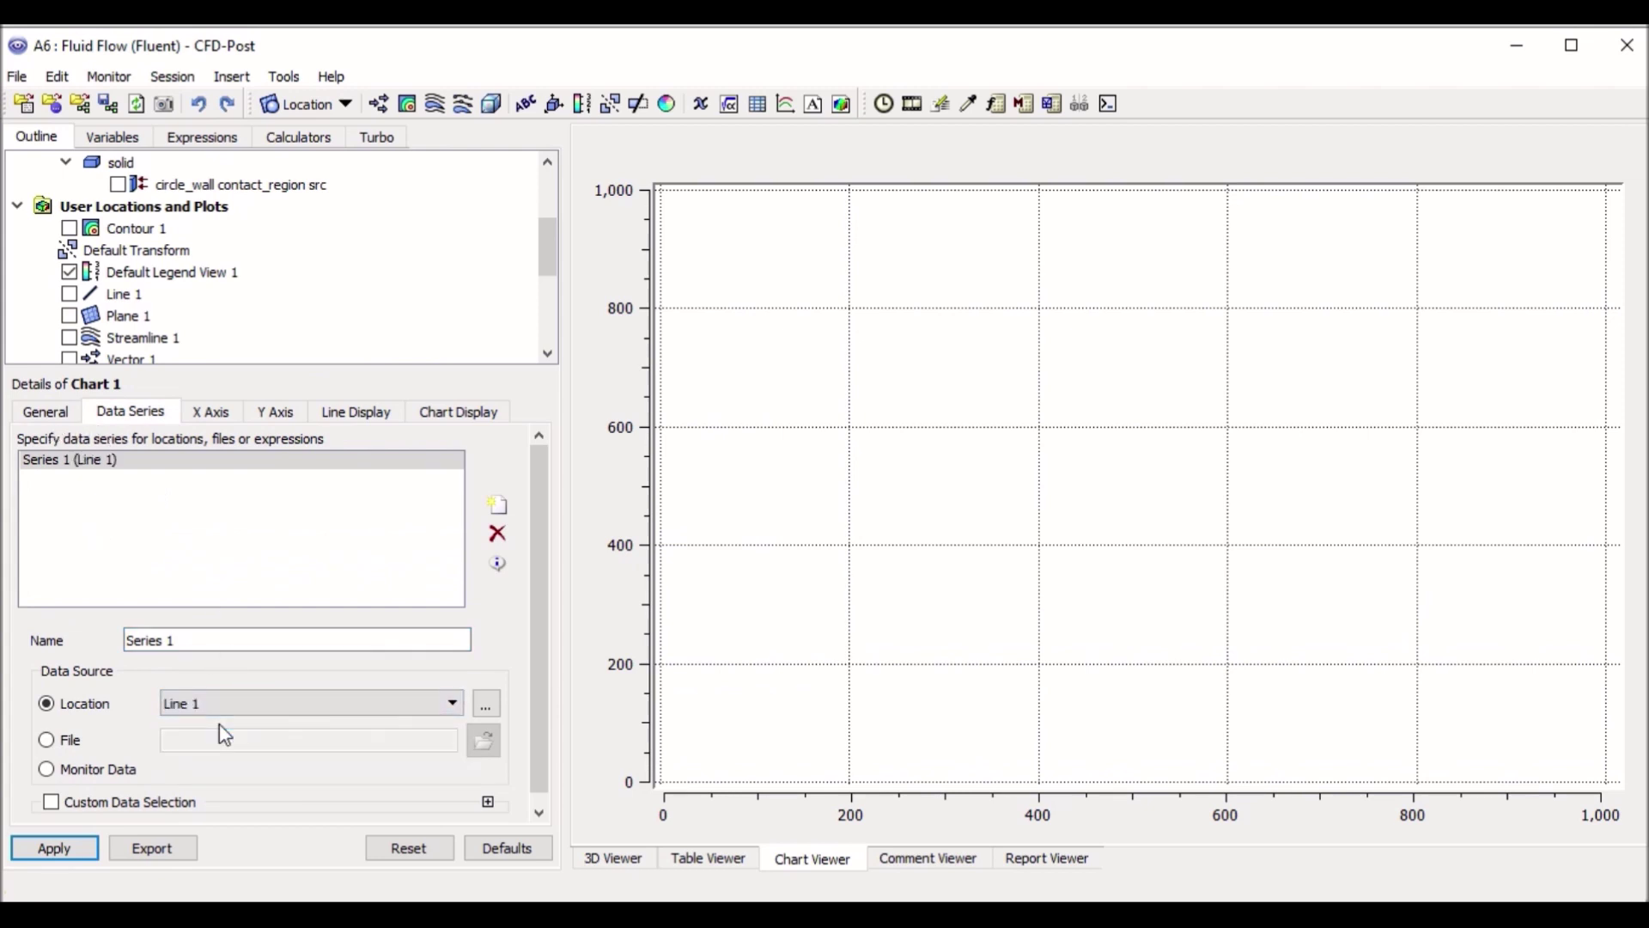
click(211, 416)
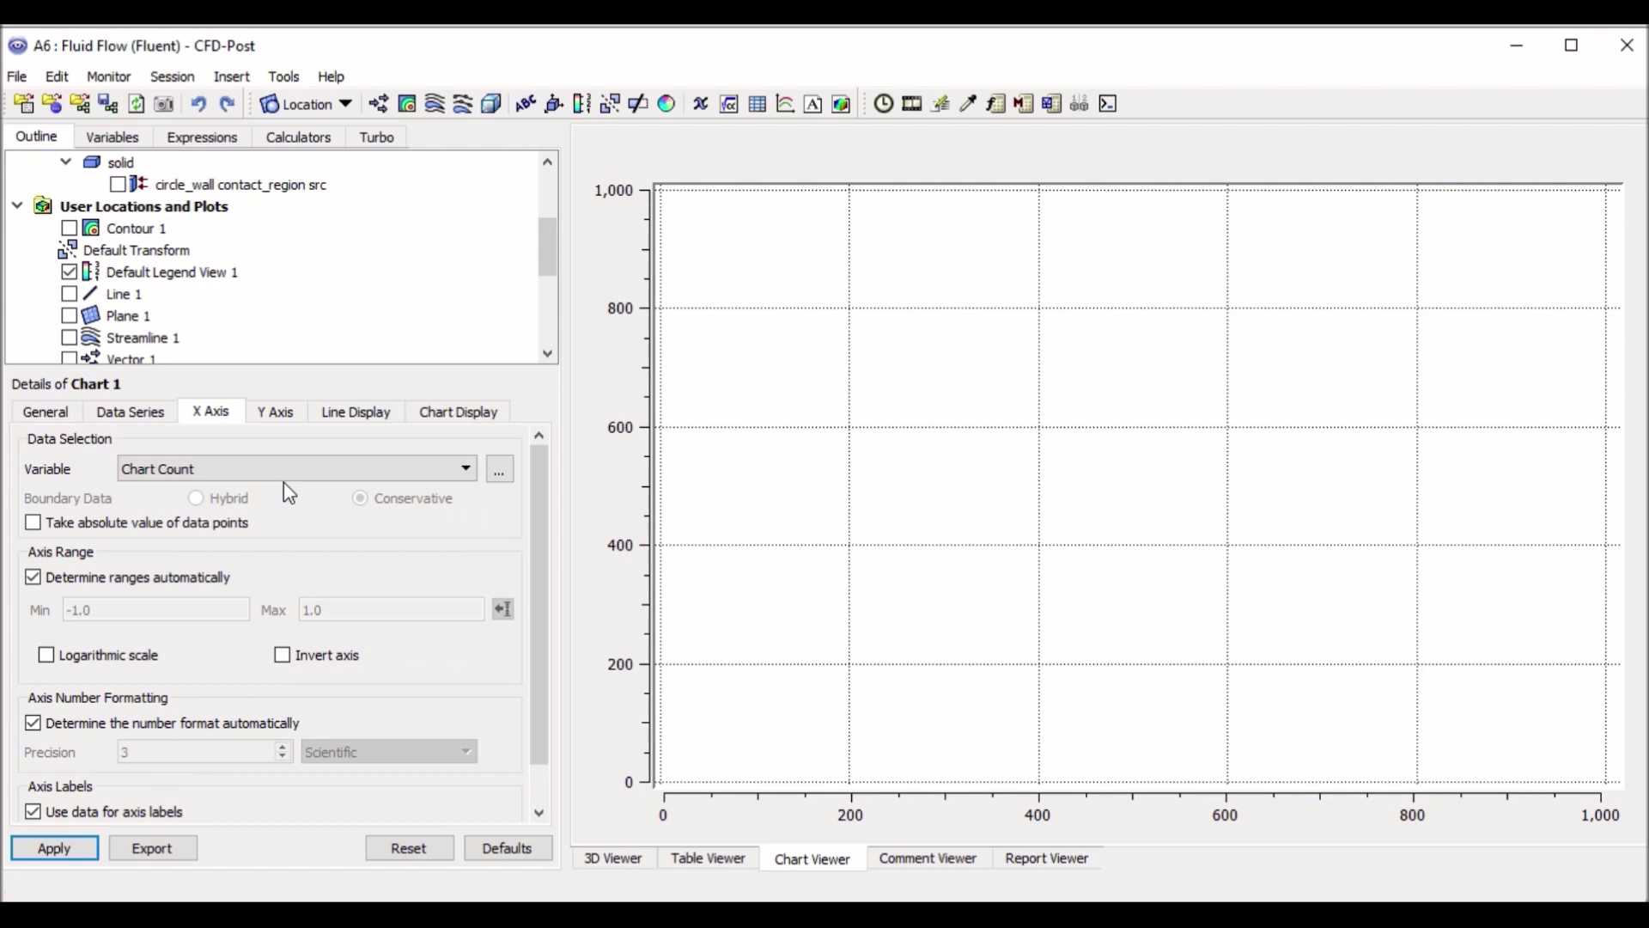
click(285, 419)
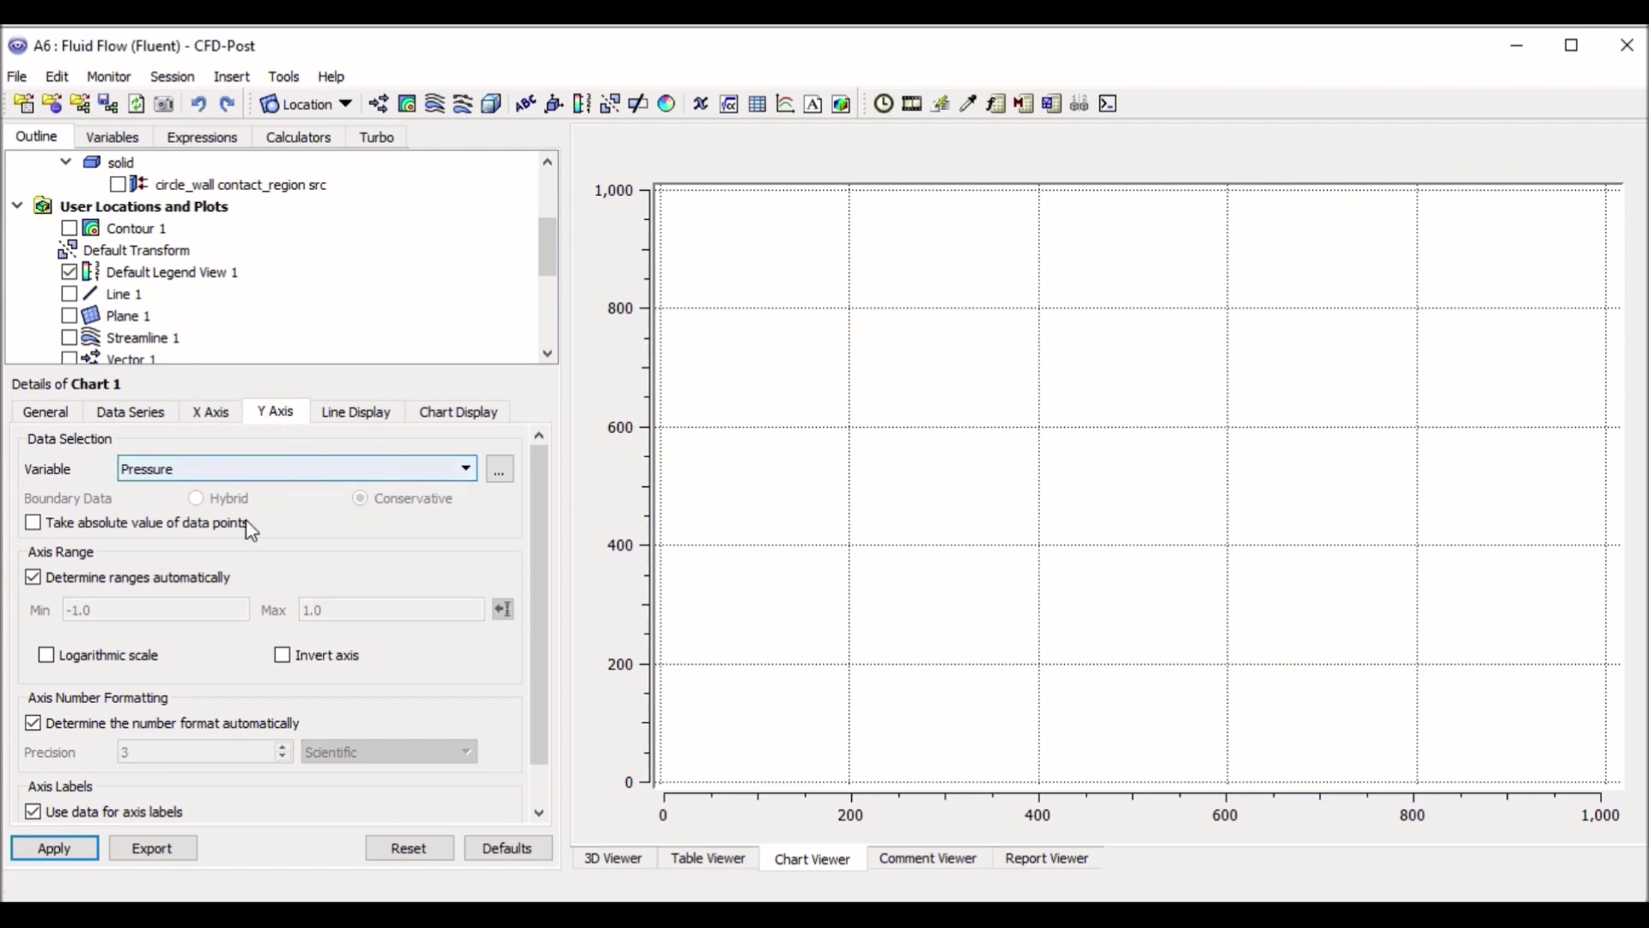
click(80, 846)
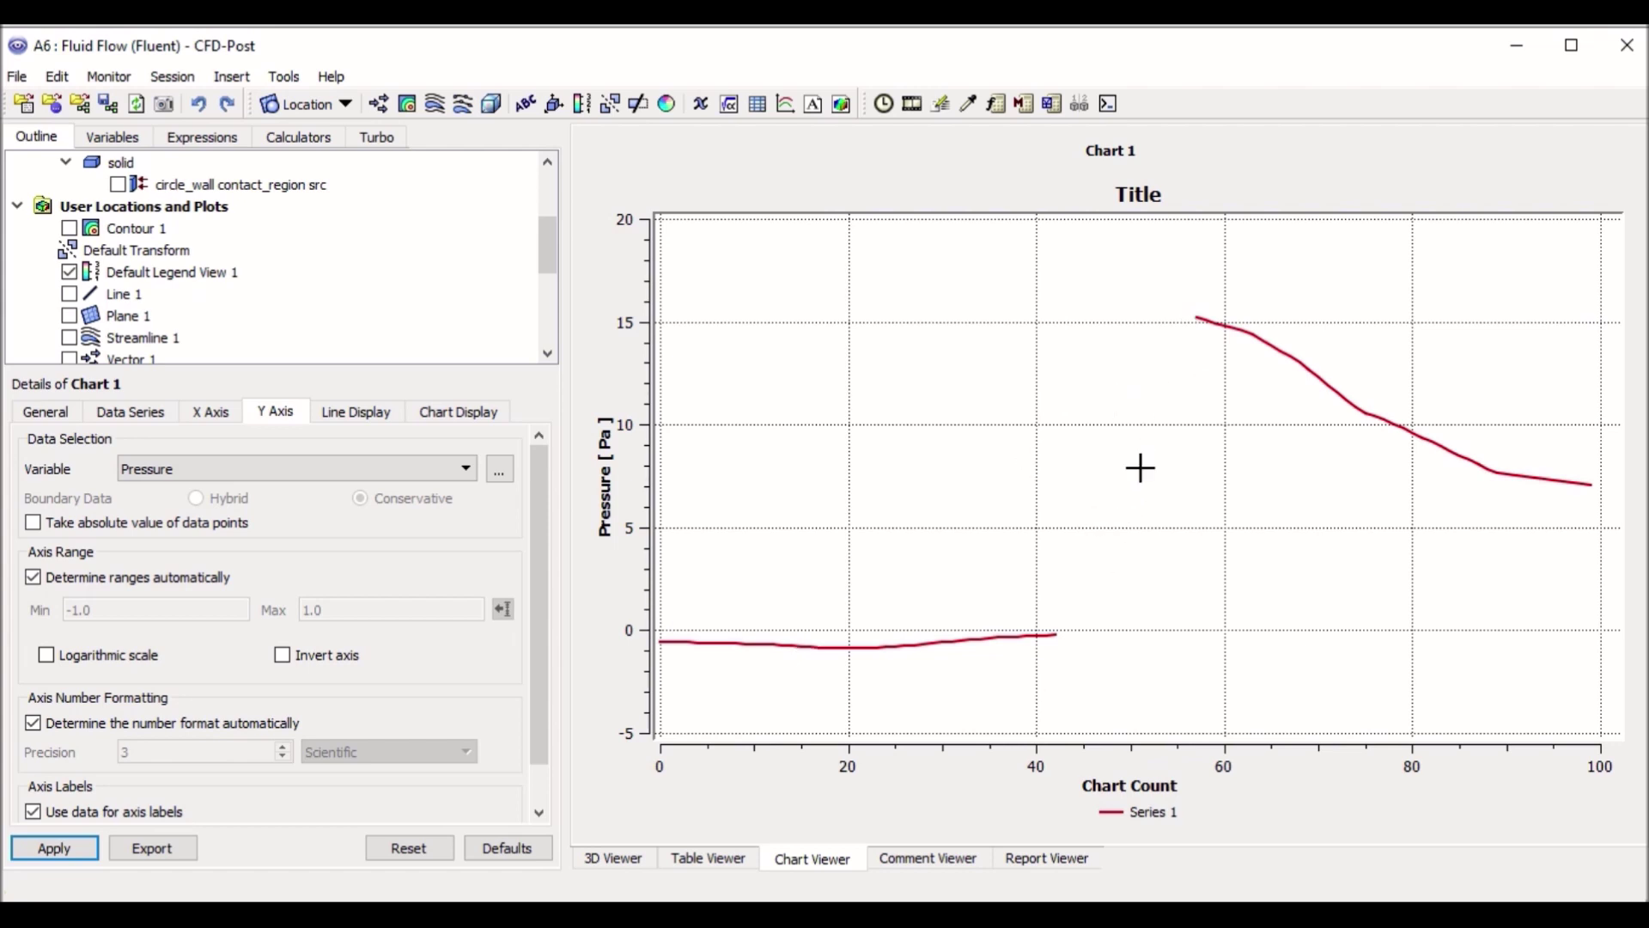
Change Chart 1's Y-axis variable to Velocity
click(308, 465)
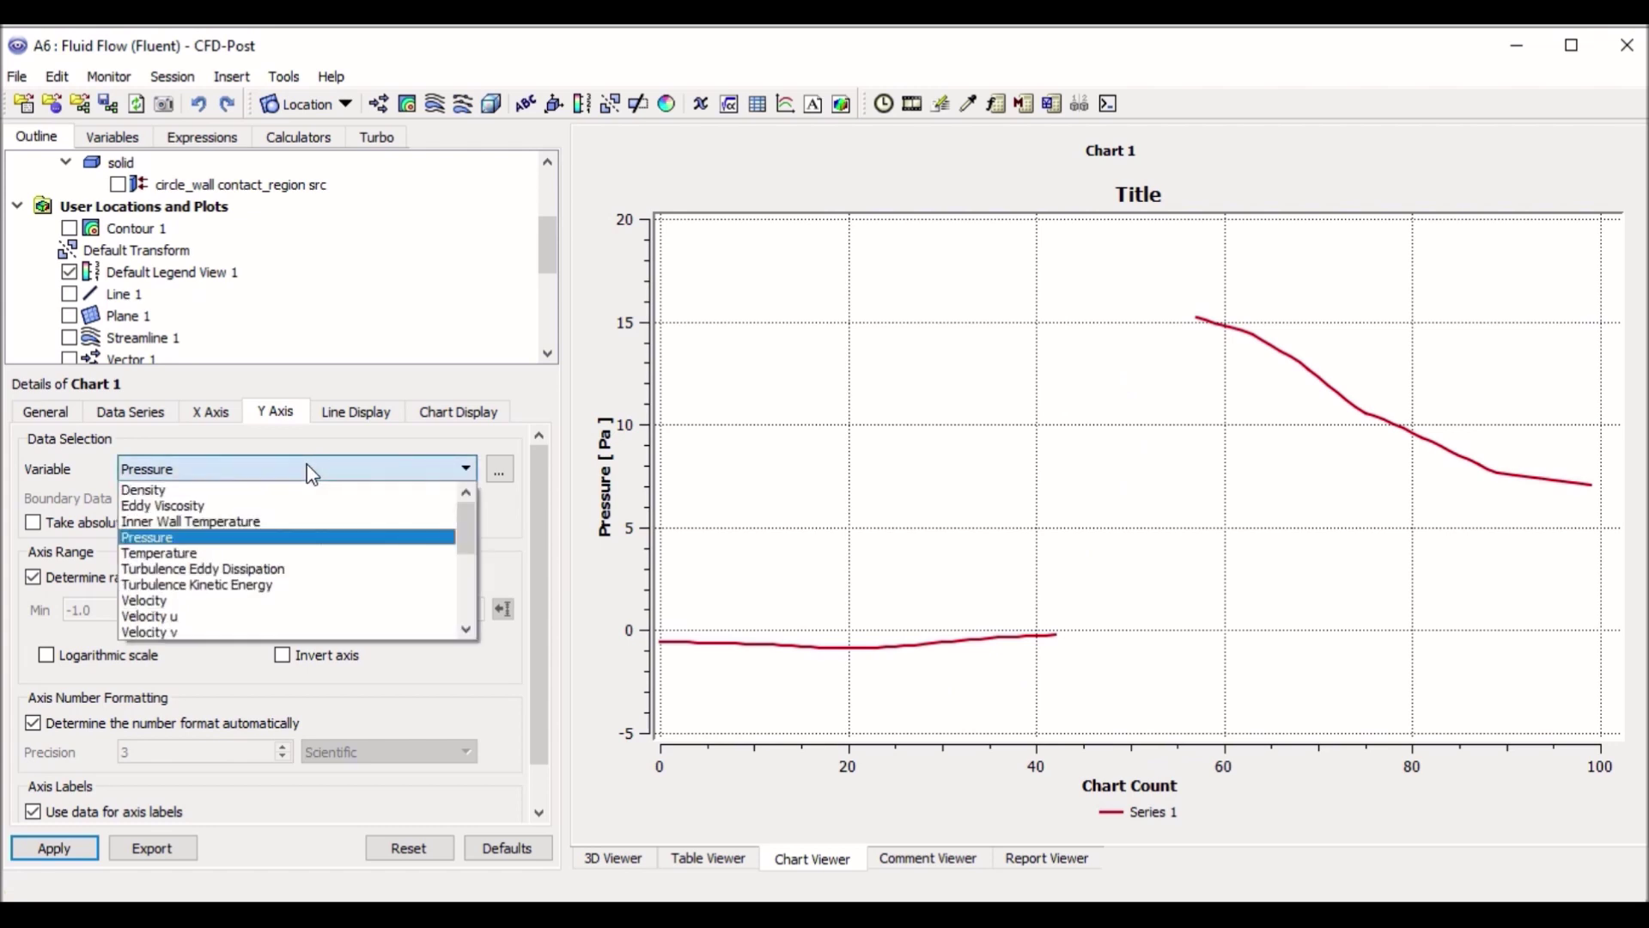
click(260, 602)
click(54, 848)
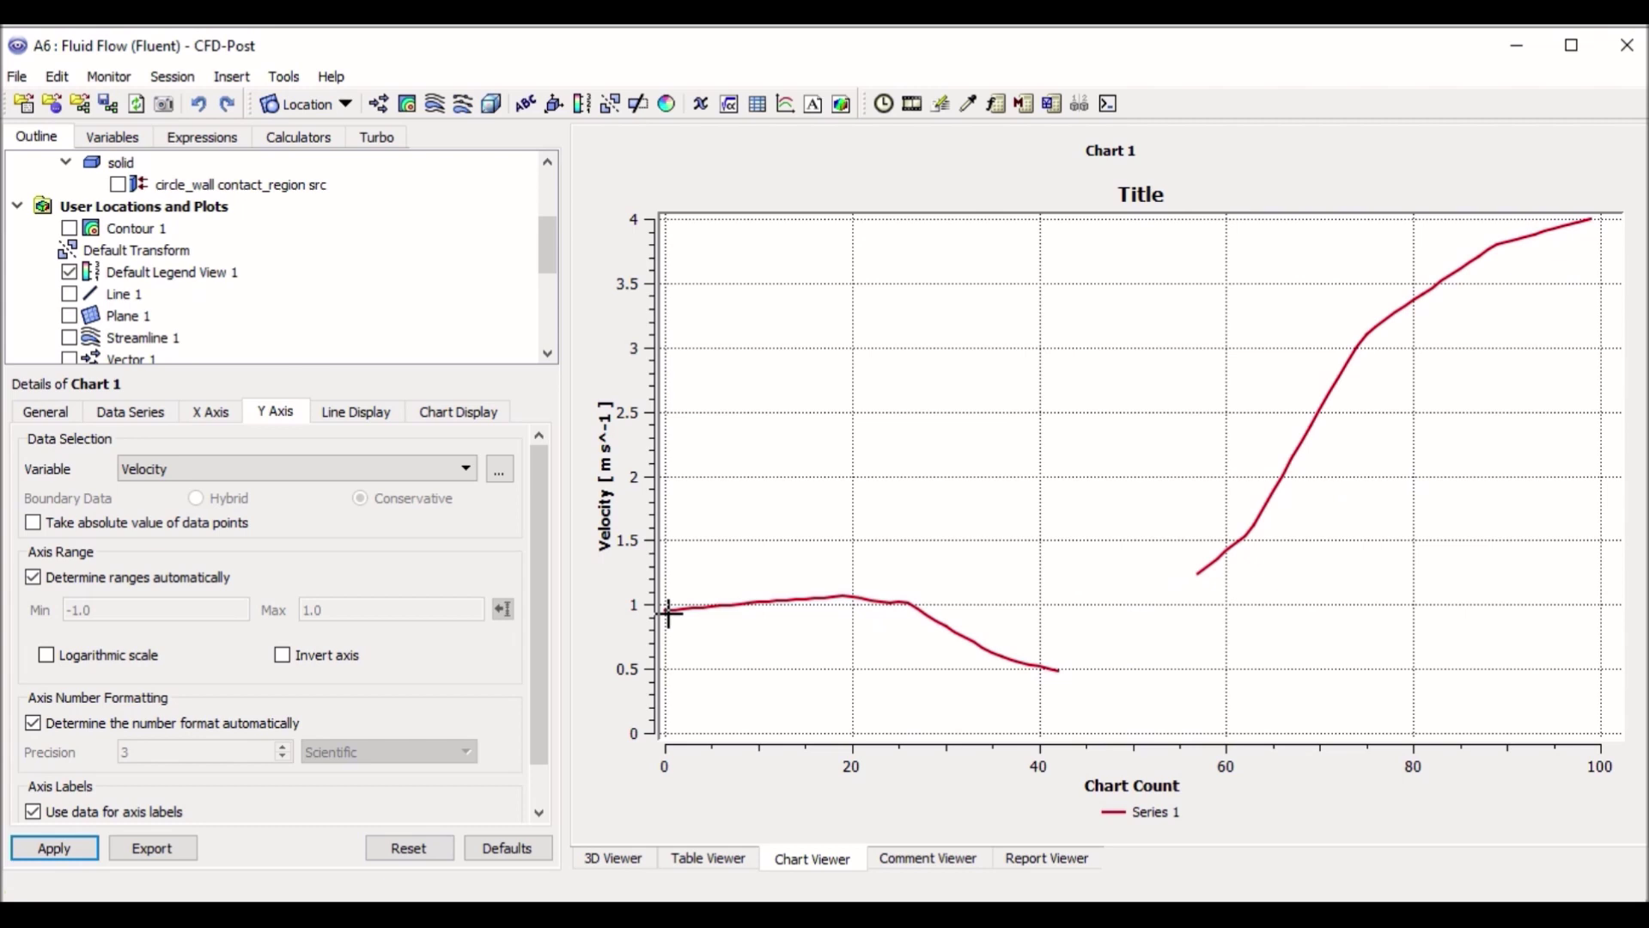
Change the Y-axis variable to Temperature, showing the 303–323 K step
click(256, 470)
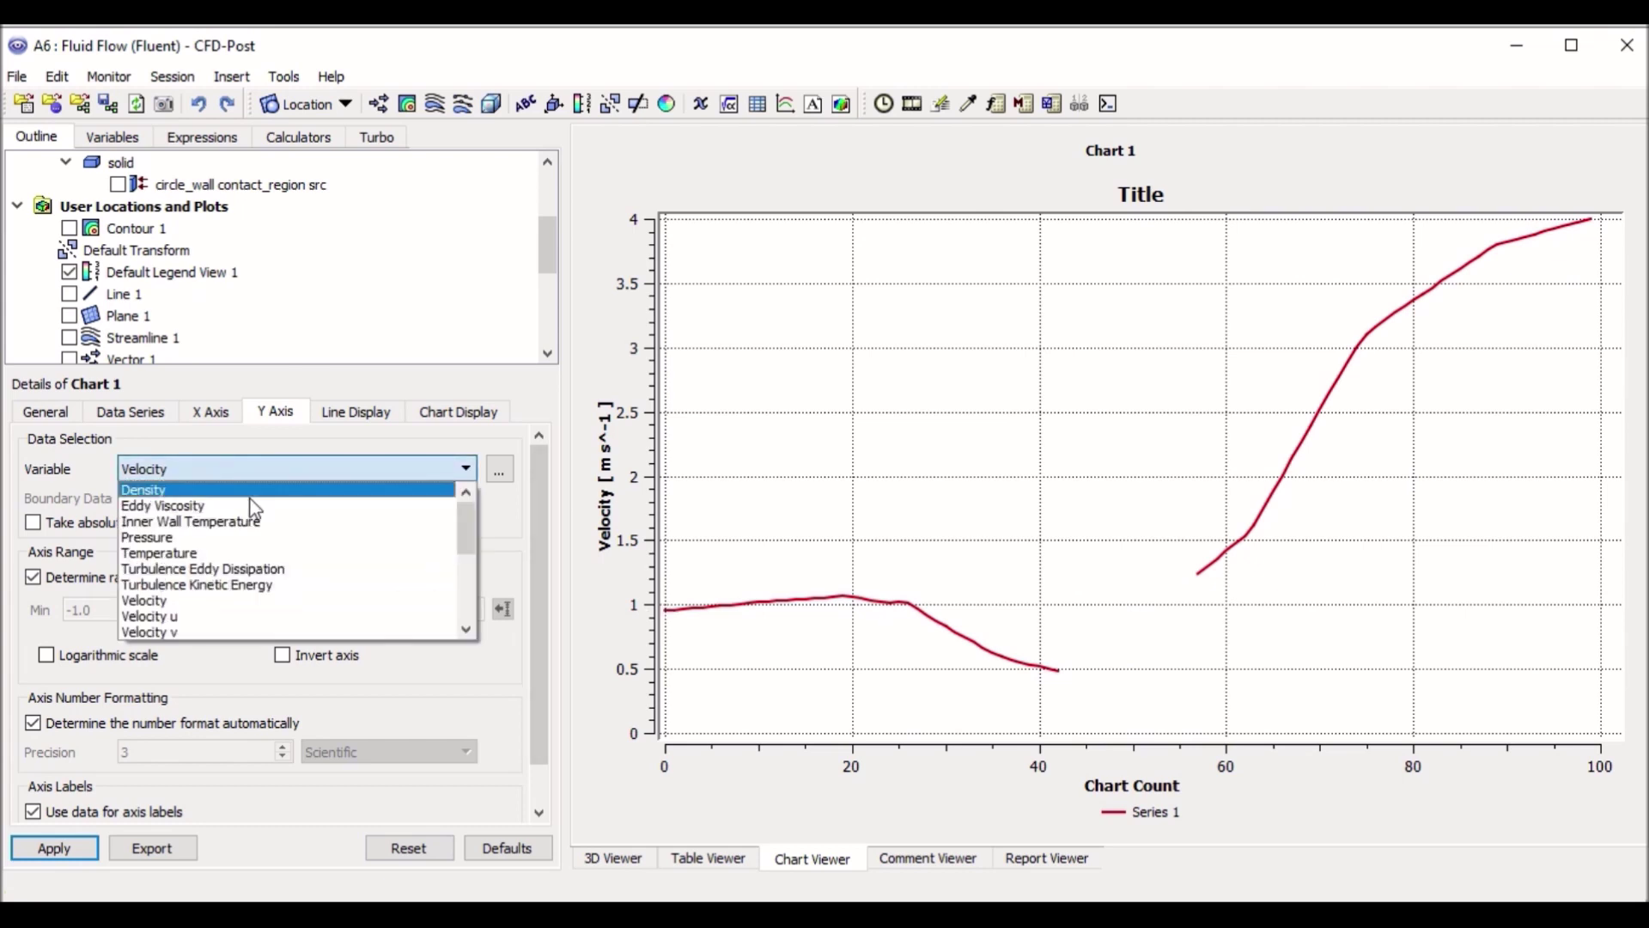
click(240, 553)
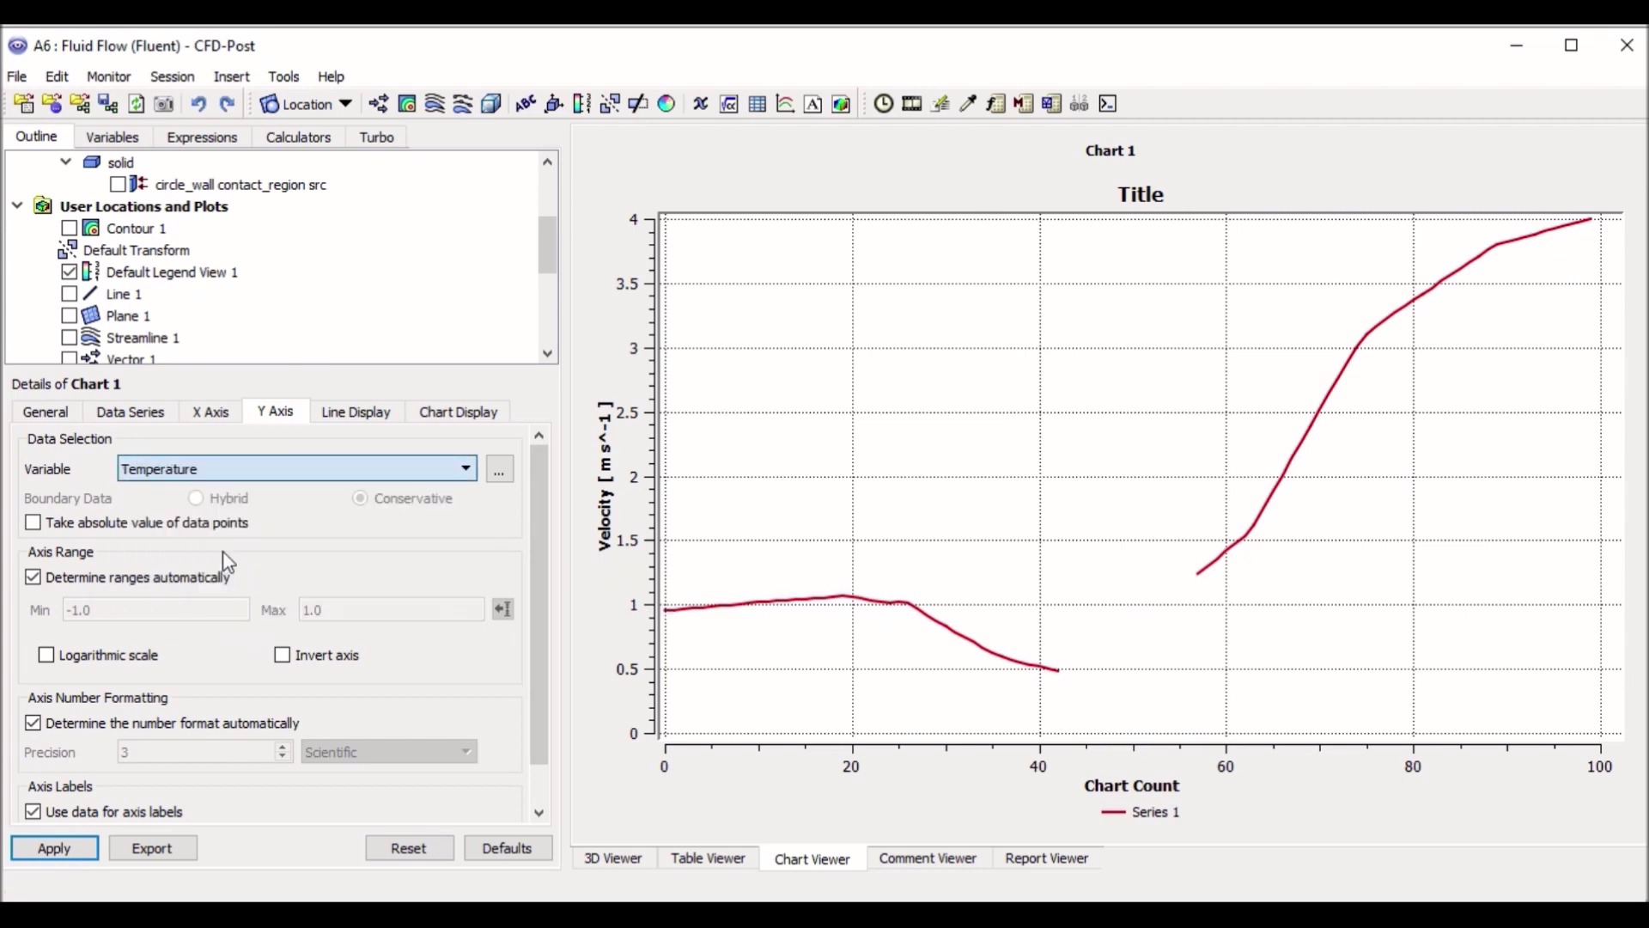
click(55, 847)
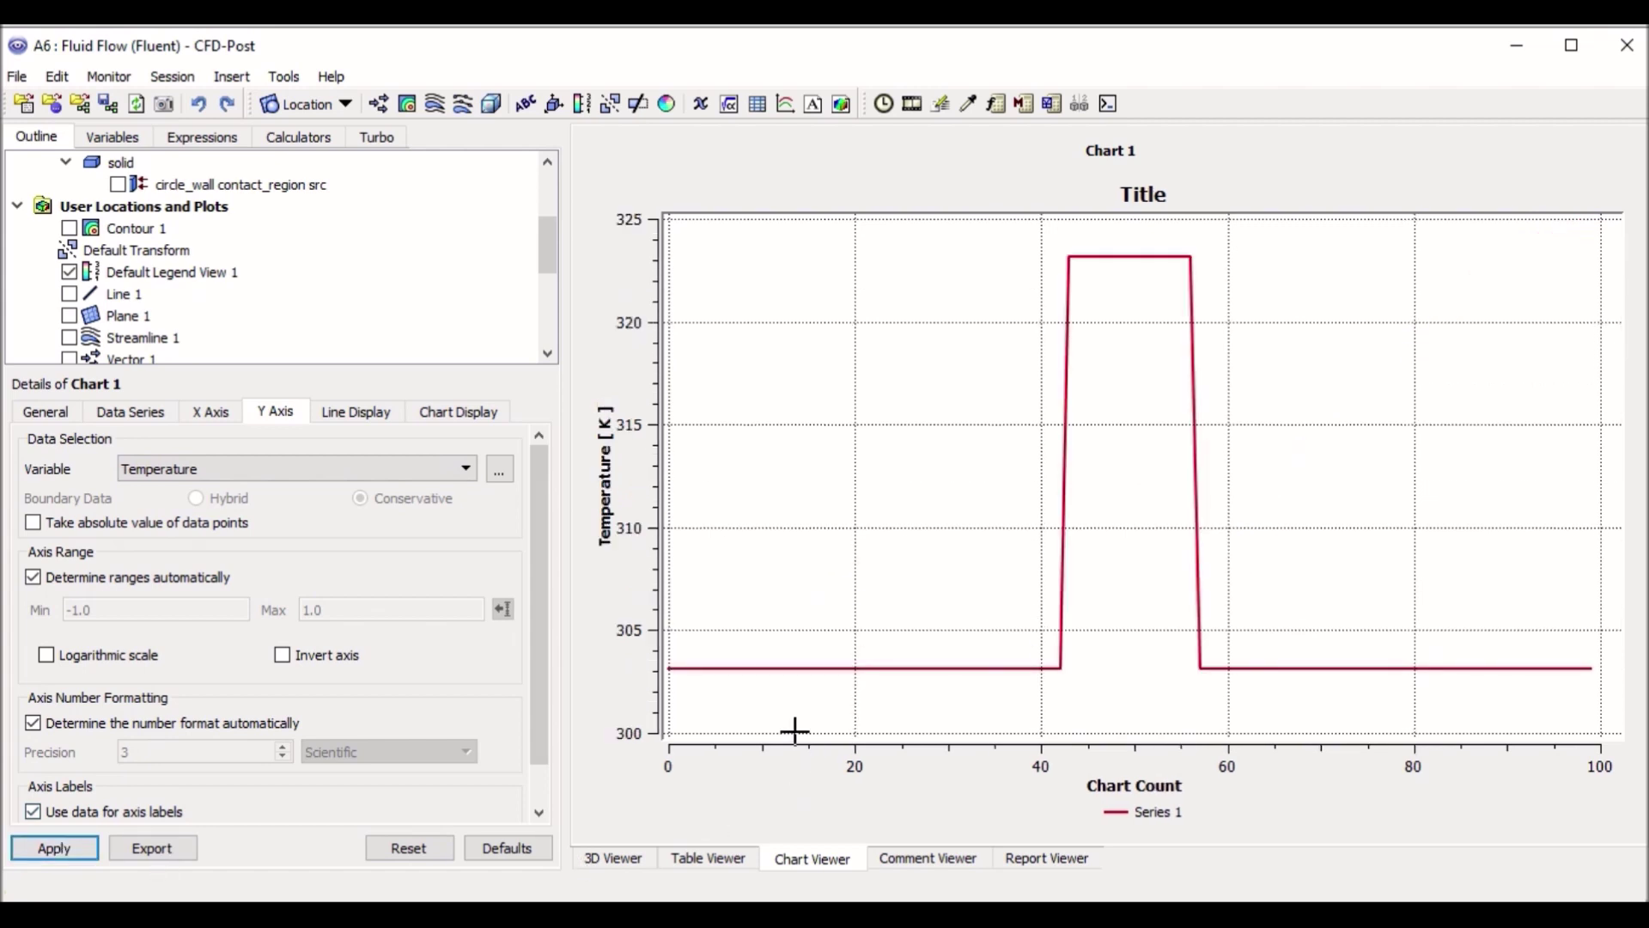